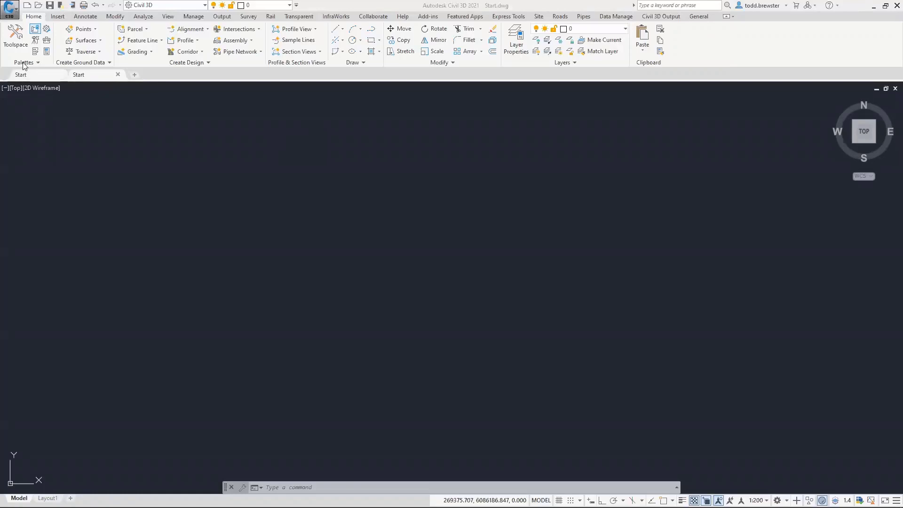
Float the Toolspace over the drawing and reopen it from View > Palettes, showing the Prospector Master View
click(16, 40)
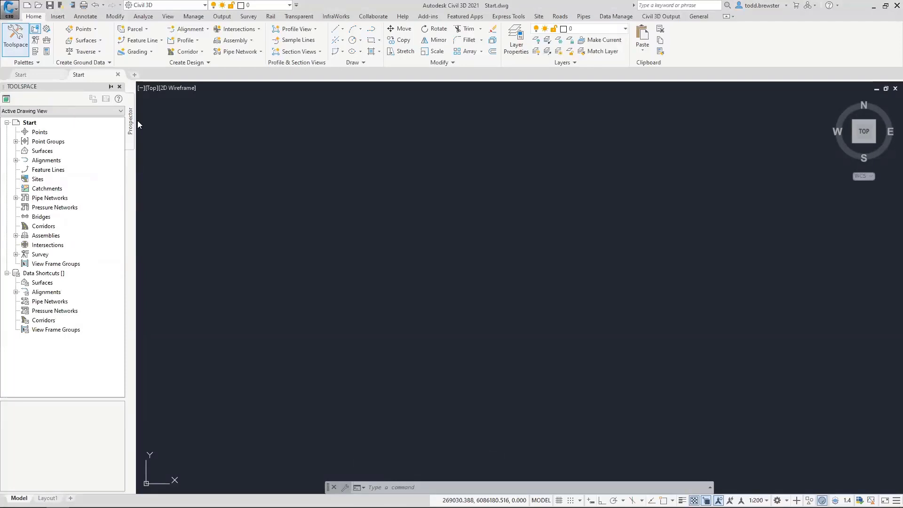
drag(325, 127, 325, 123)
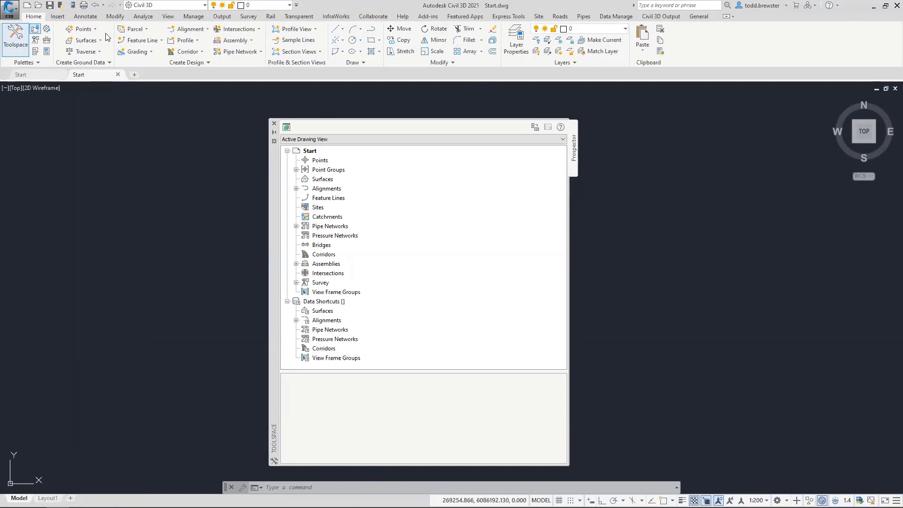
click(168, 16)
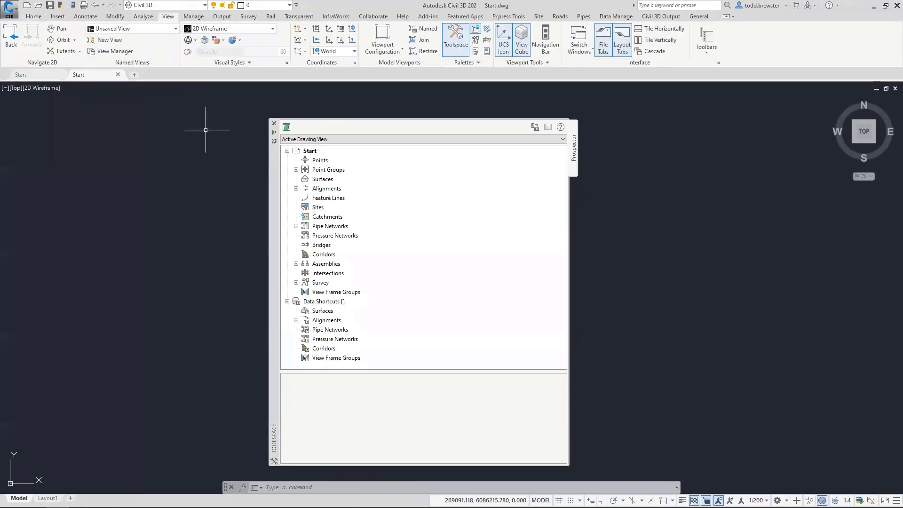
click(456, 47)
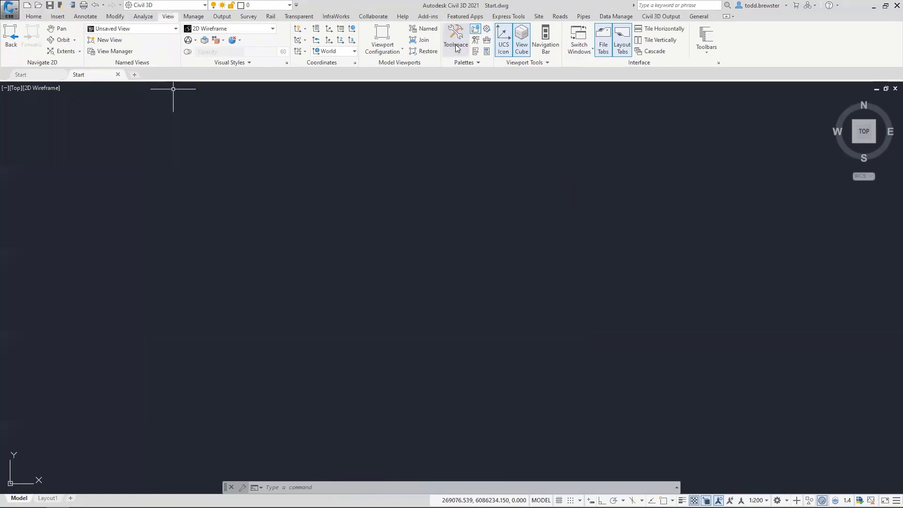
click(456, 47)
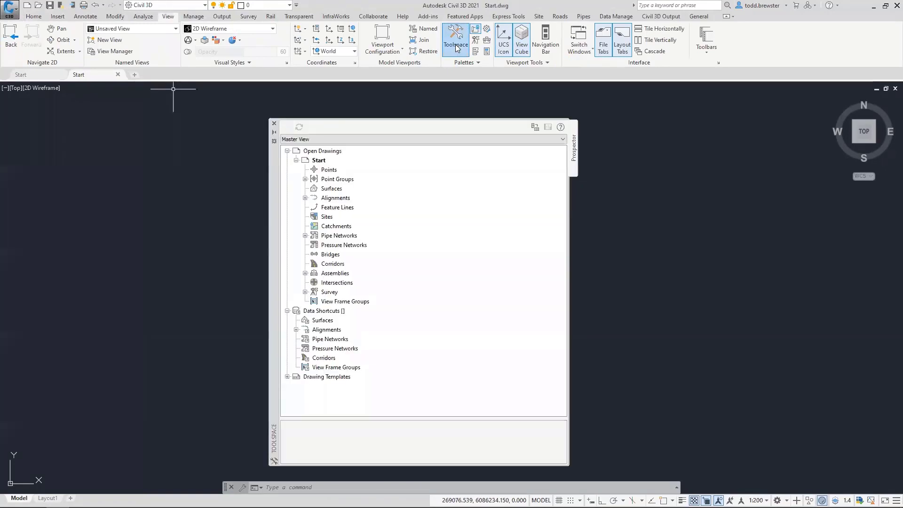
Show the Toolspace Settings tab listing General through Appurtenance, with the palette moved further right
click(487, 29)
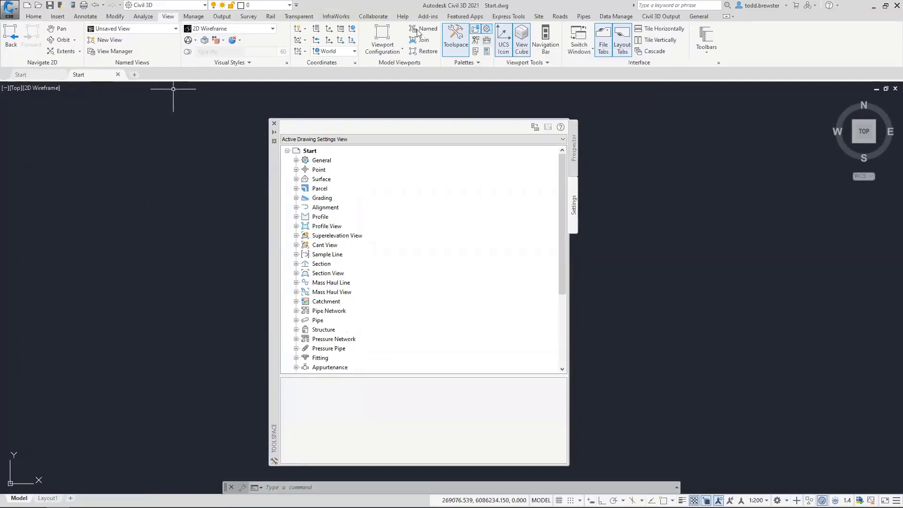
click(460, 34)
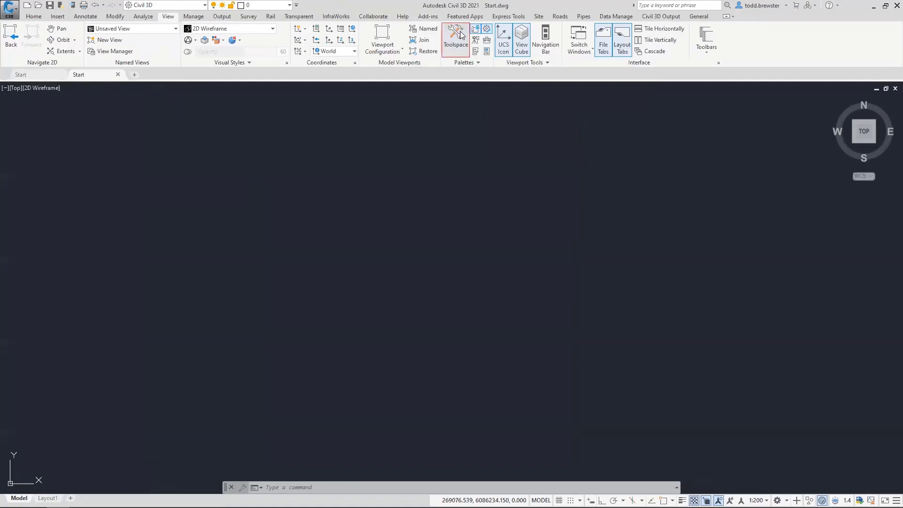
click(487, 29)
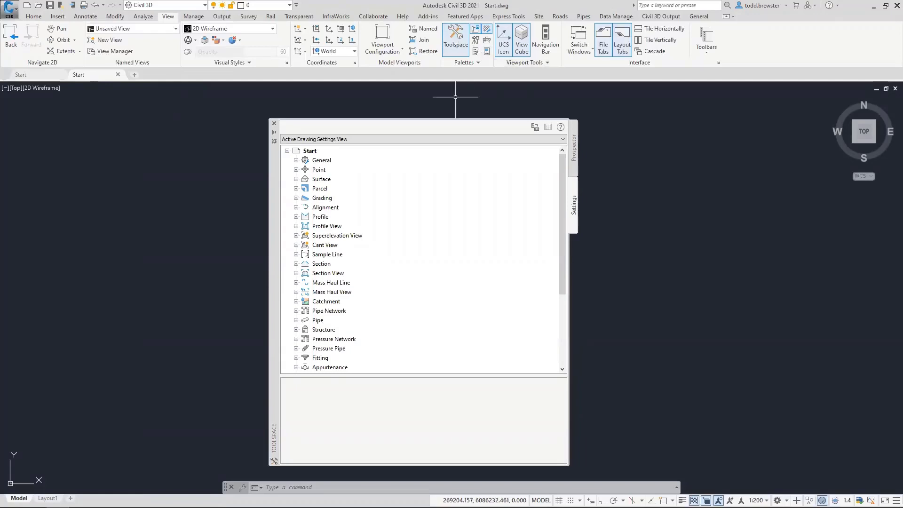
drag(274, 247, 357, 244)
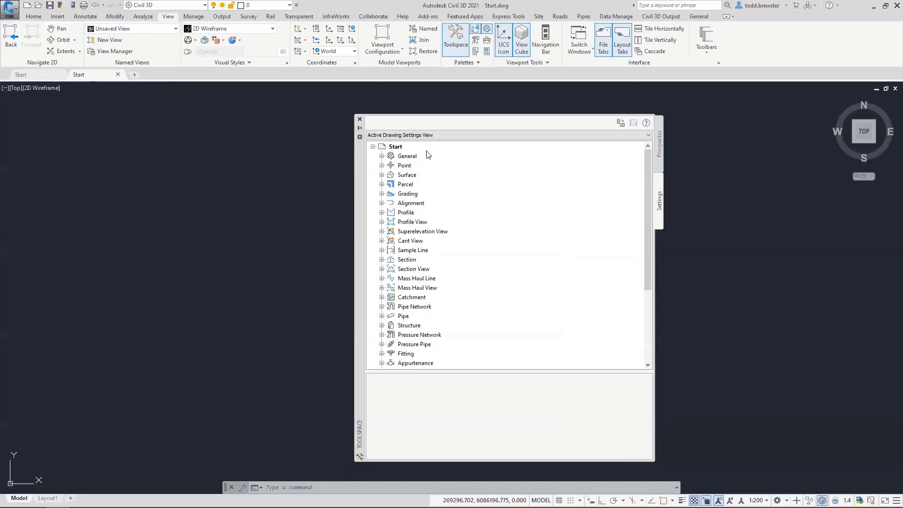
click(659, 148)
click(659, 200)
Choose Edit Drawing Settings for the Start drawing in the Settings tree
right_click(398, 148)
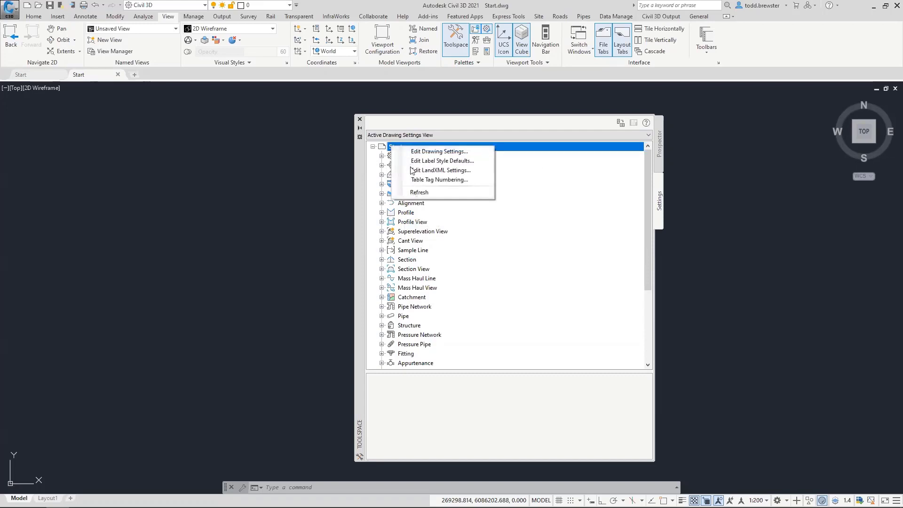
right_click(410, 222)
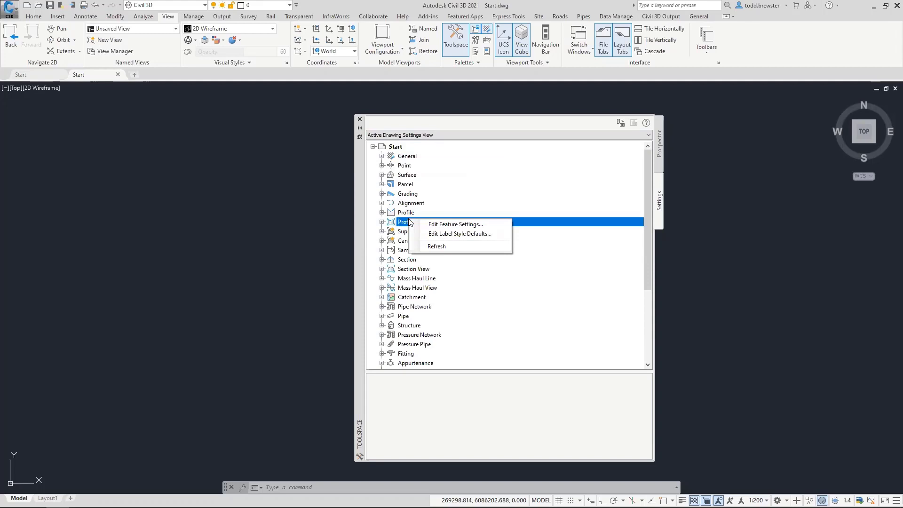
click(455, 224)
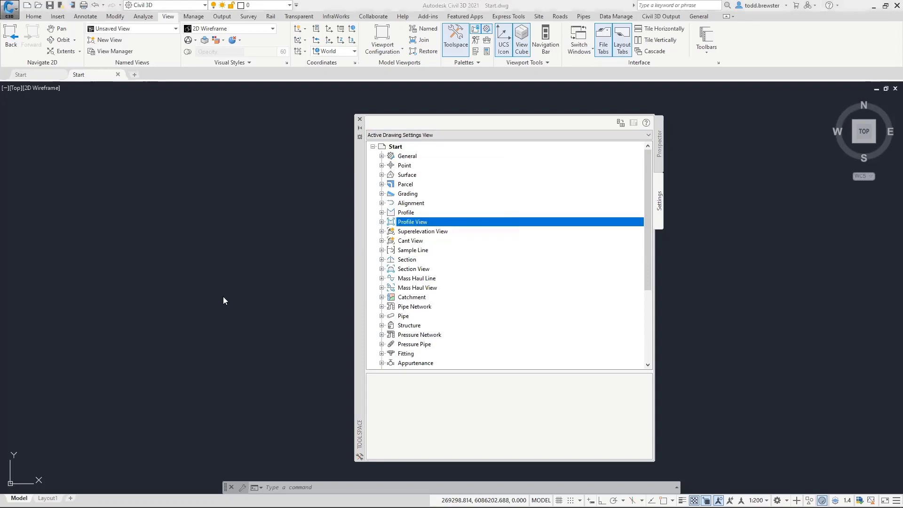
click(396, 148)
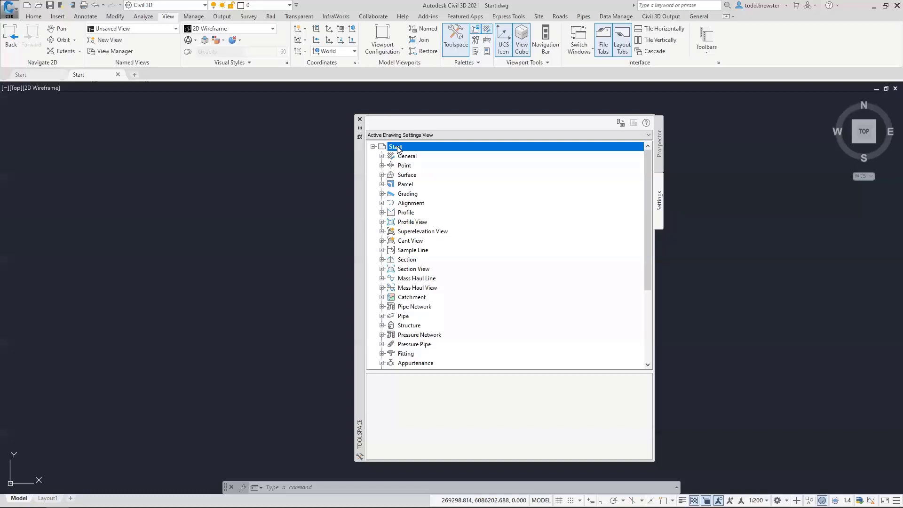
right_click(399, 149)
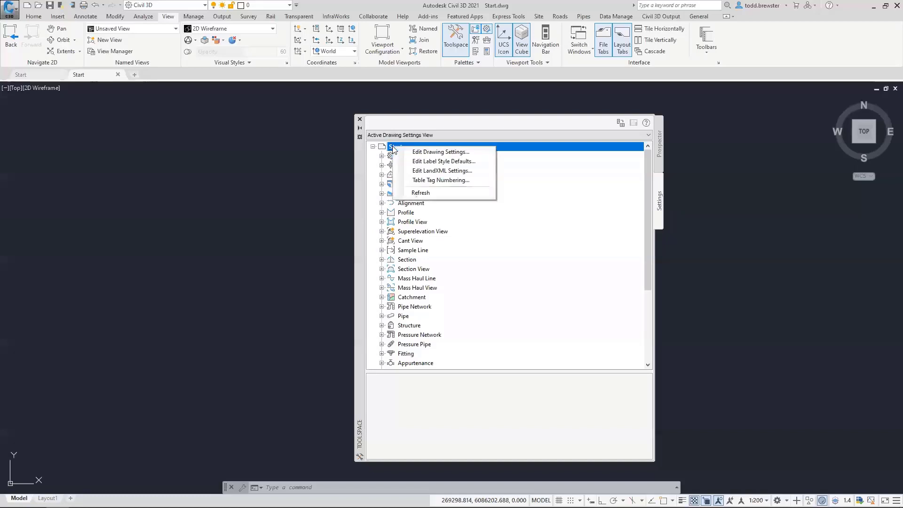
click(437, 155)
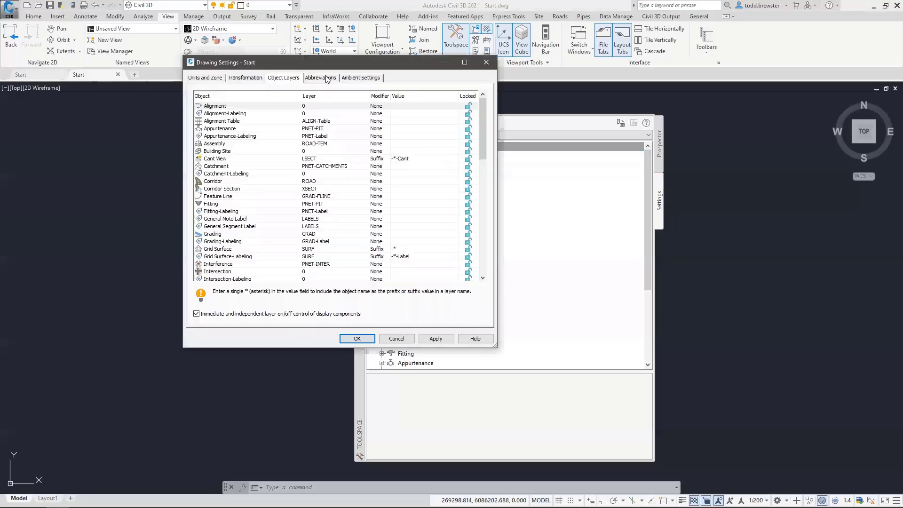
click(205, 77)
mouse_move(353, 69)
mouse_down()
mouse_move(403, 83)
mouse_move(506, 72)
mouse_up()
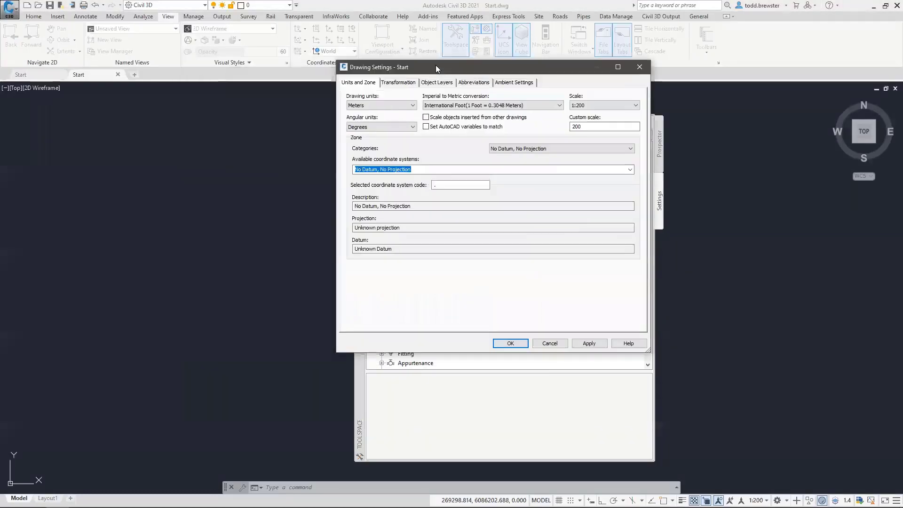
click(370, 105)
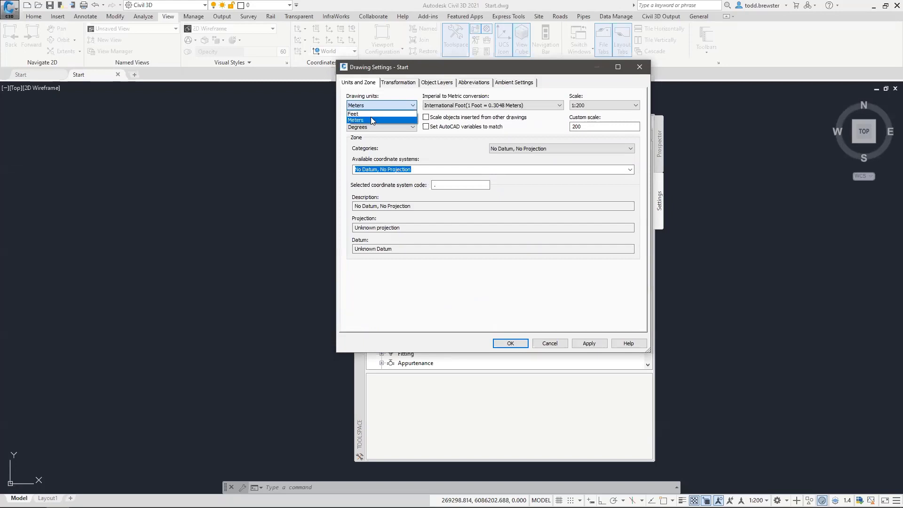
click(371, 120)
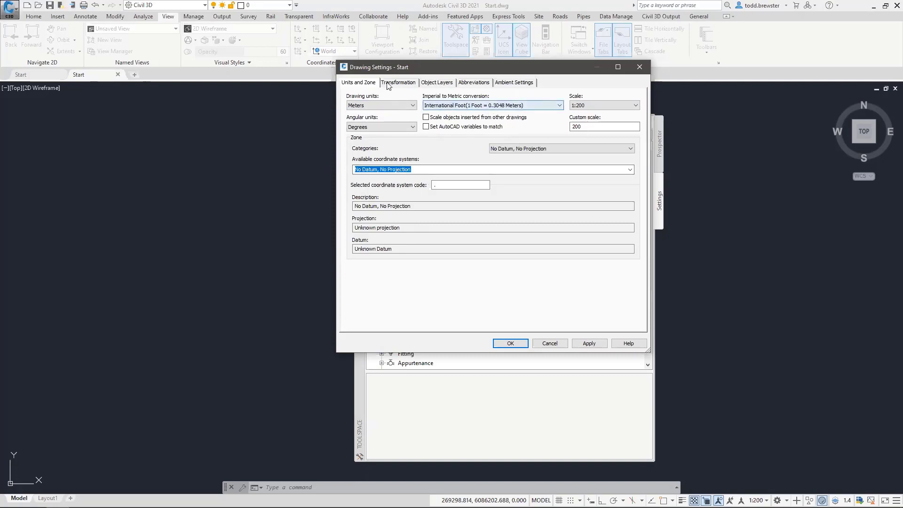
click(432, 85)
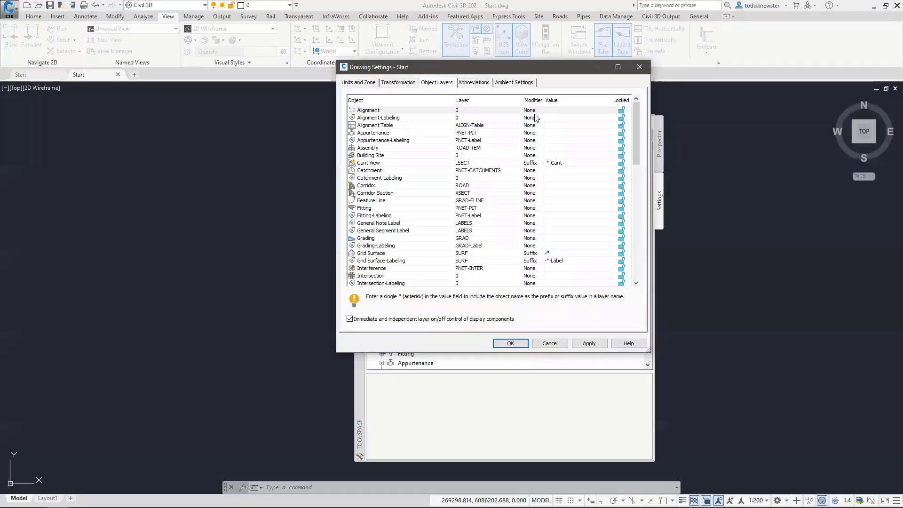
Leave the Alignment layer modifier at None and bring up Layer Selection for Alignment objects
click(540, 112)
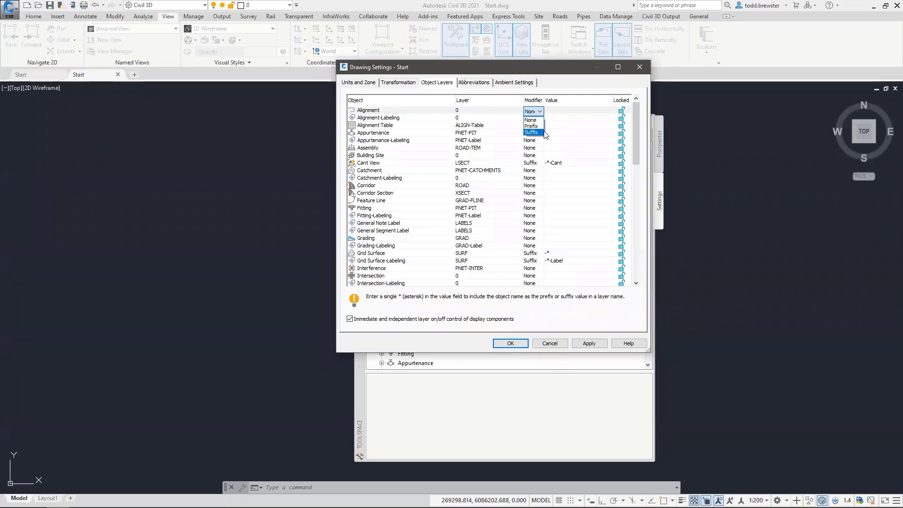
click(567, 111)
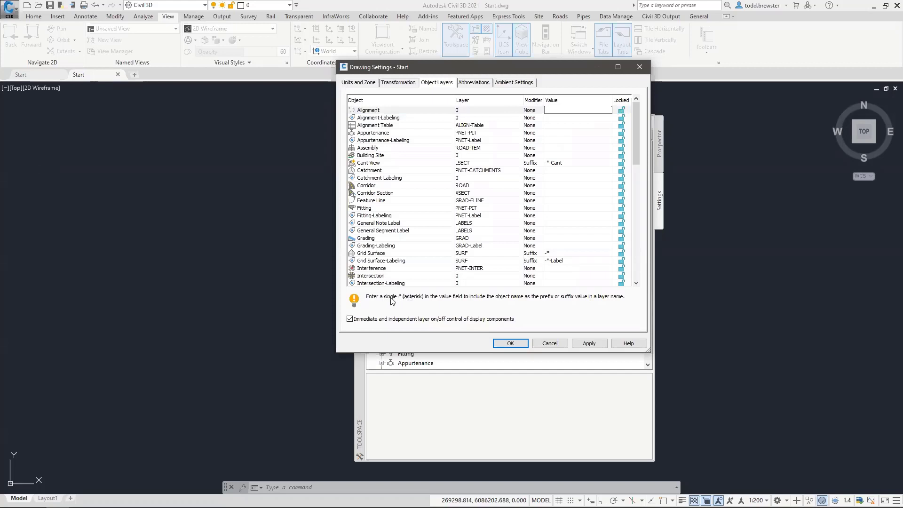
click(463, 110)
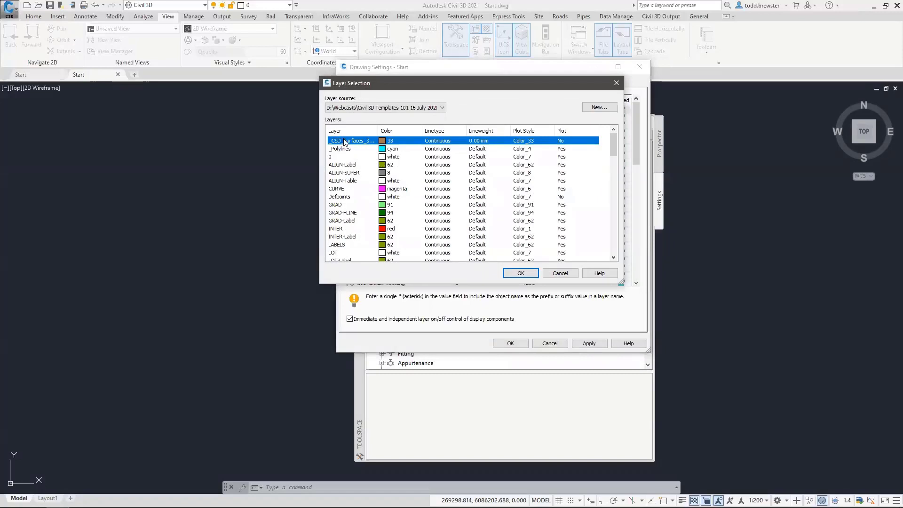
Create a new layer named Align with yellow colour, CENTER linetype and Default lineweight
click(599, 107)
click(457, 125)
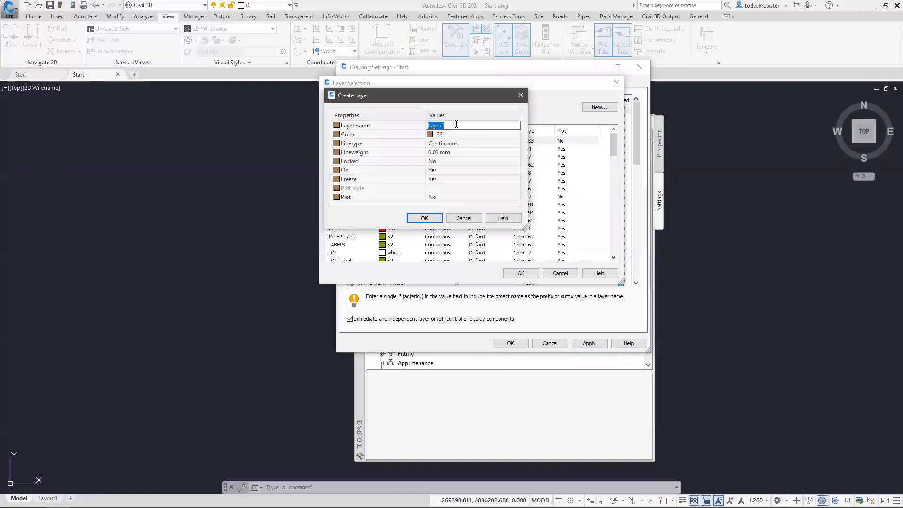
text(Align)
click(452, 135)
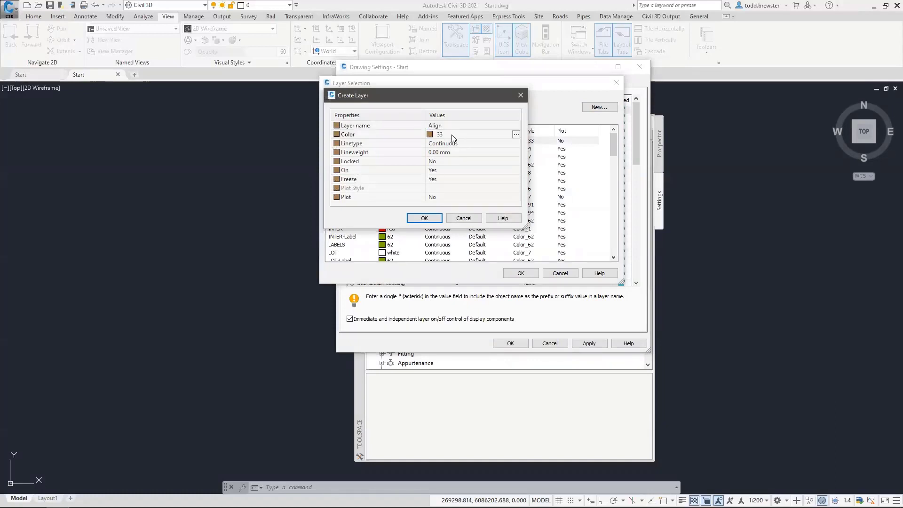
click(517, 135)
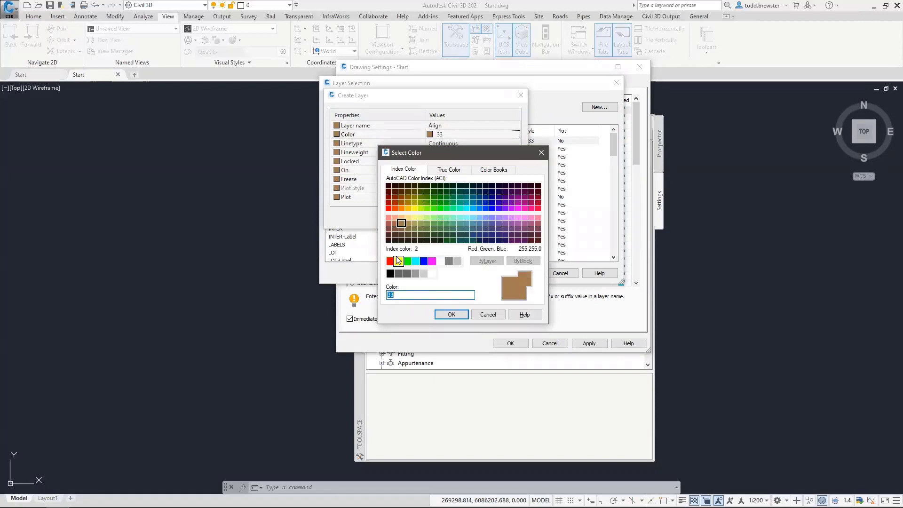
click(398, 262)
click(452, 314)
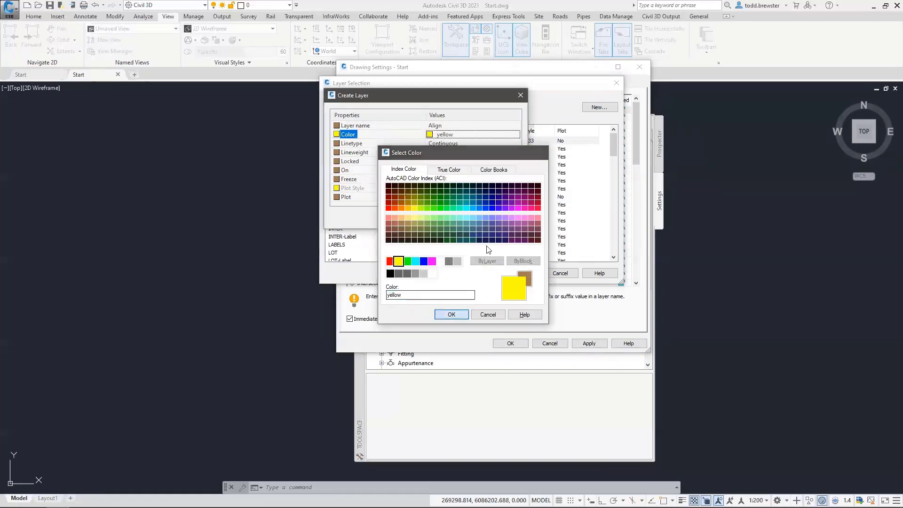
click(489, 143)
click(516, 143)
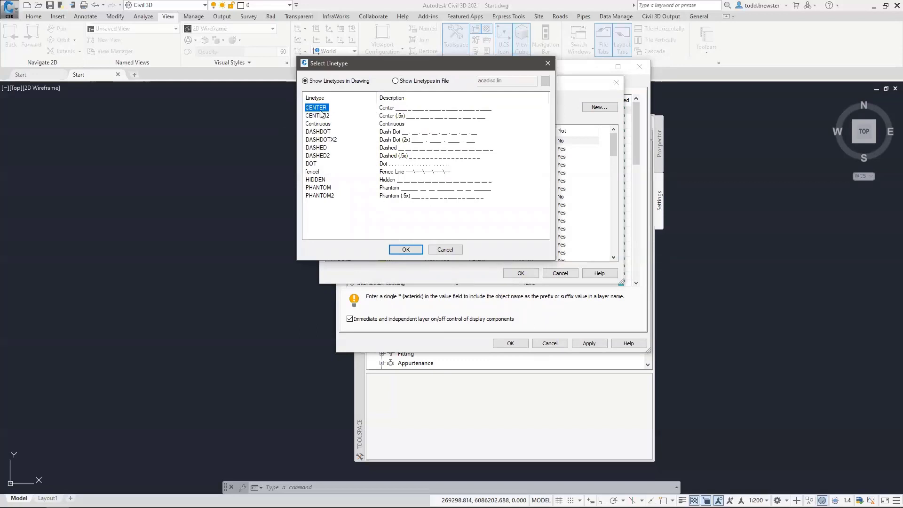
click(405, 249)
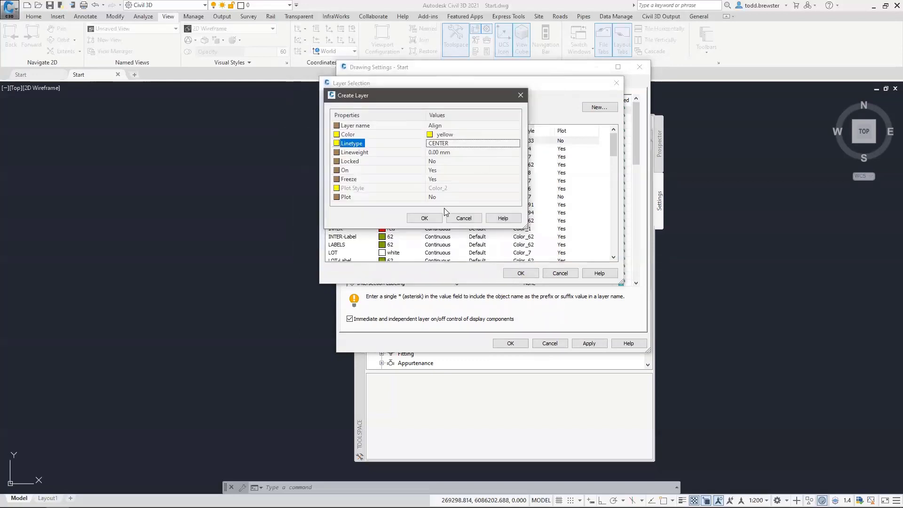
click(487, 152)
click(516, 153)
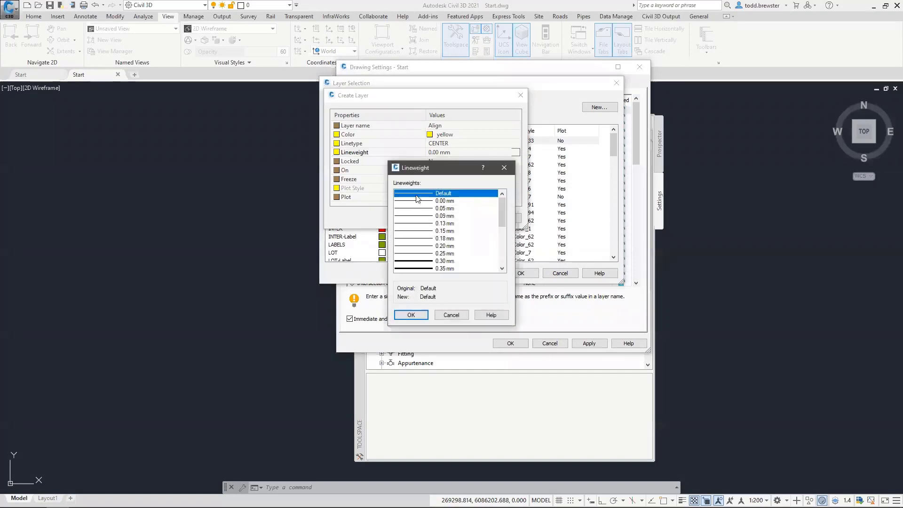
click(411, 315)
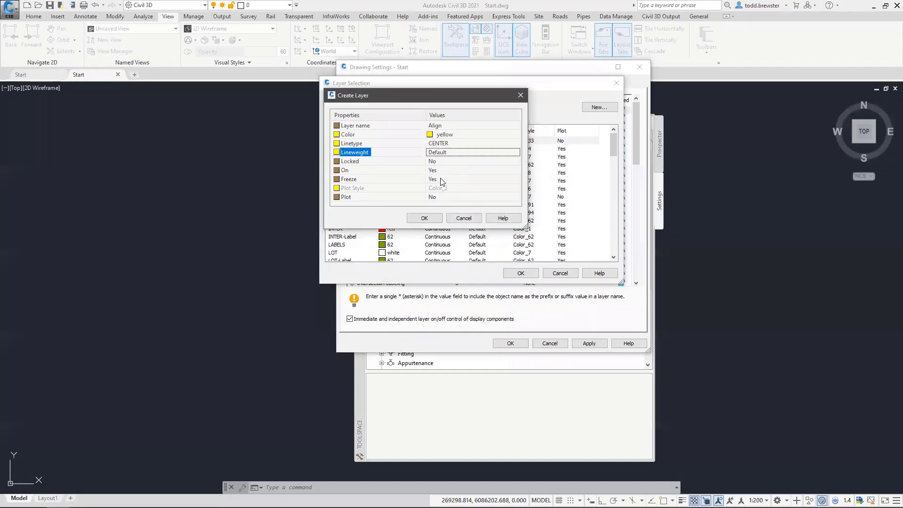
Set the Align layer to not frozen and plottable, and finish creating it
click(512, 179)
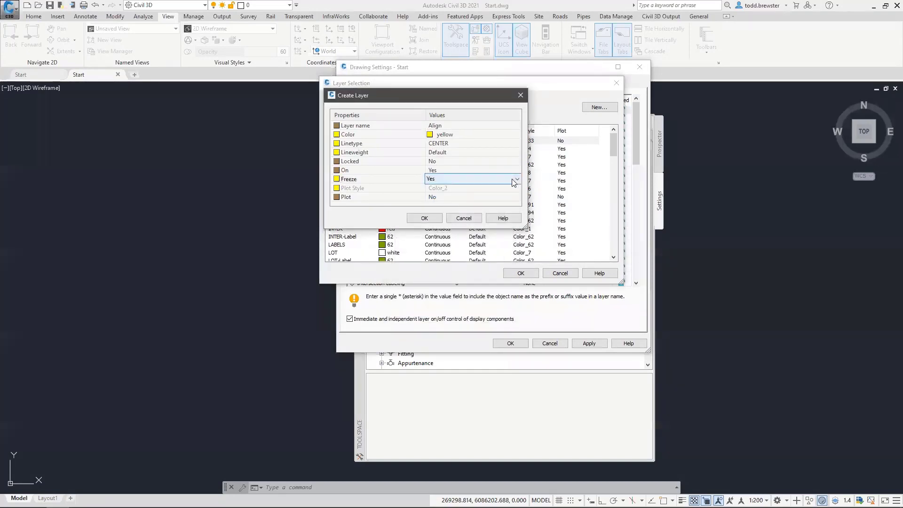
click(441, 179)
click(438, 197)
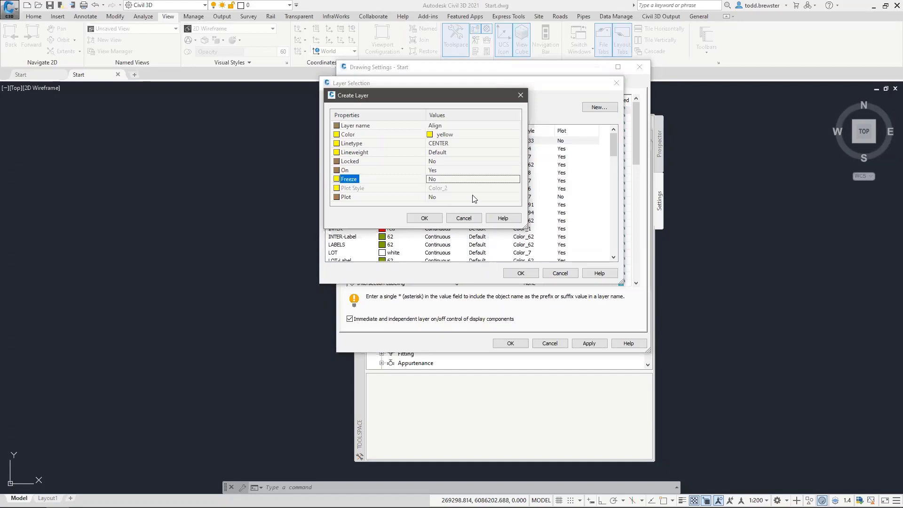
click(445, 200)
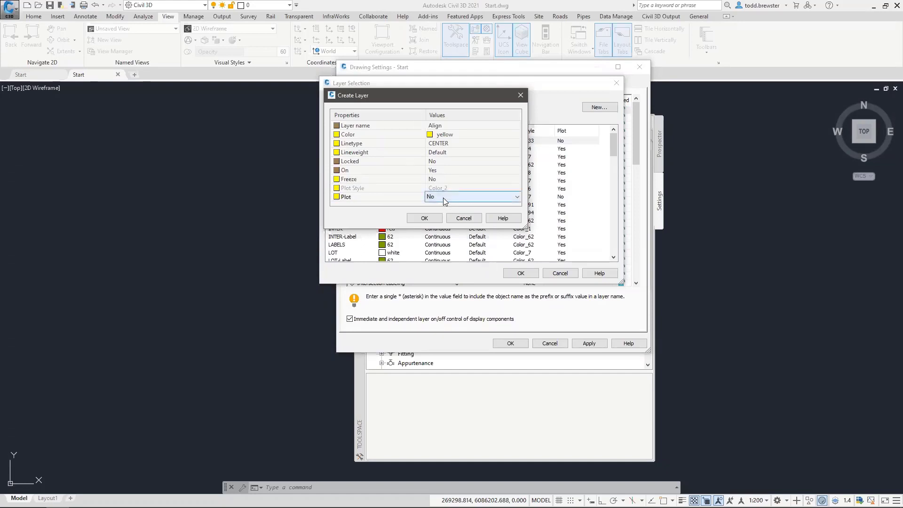
click(445, 201)
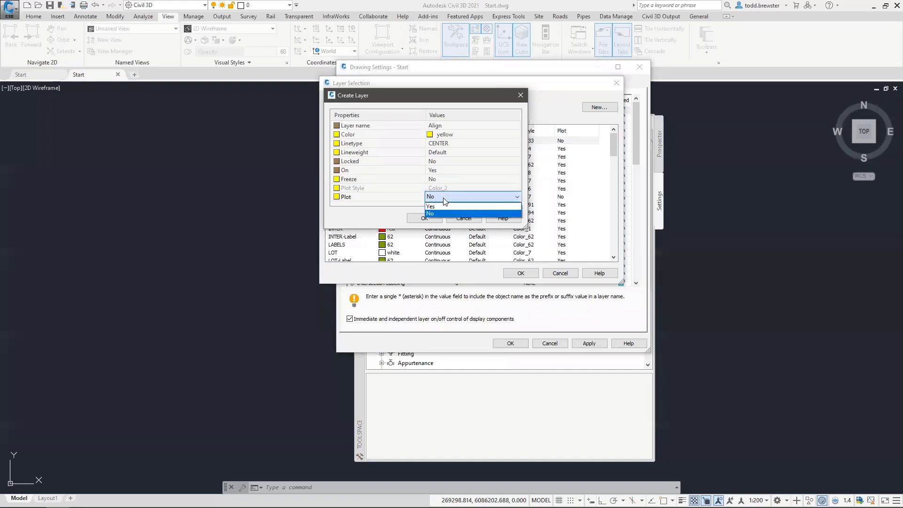
click(445, 207)
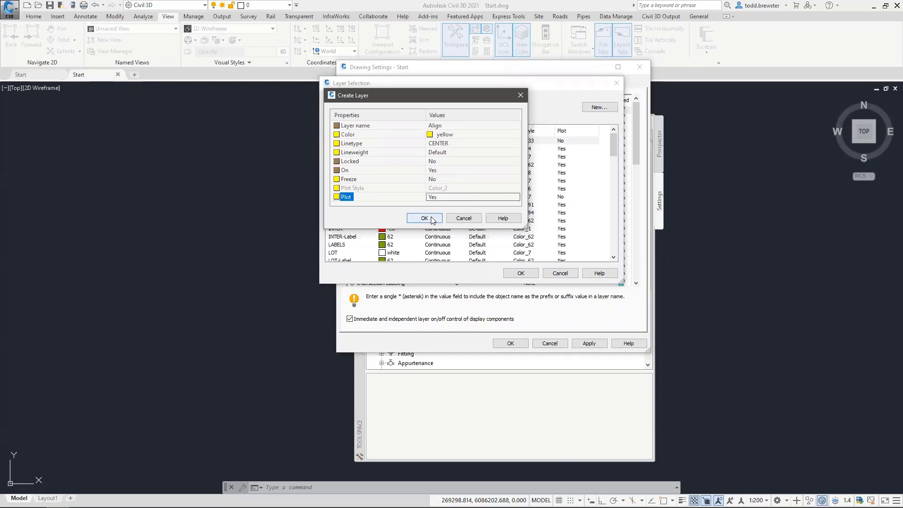
click(425, 218)
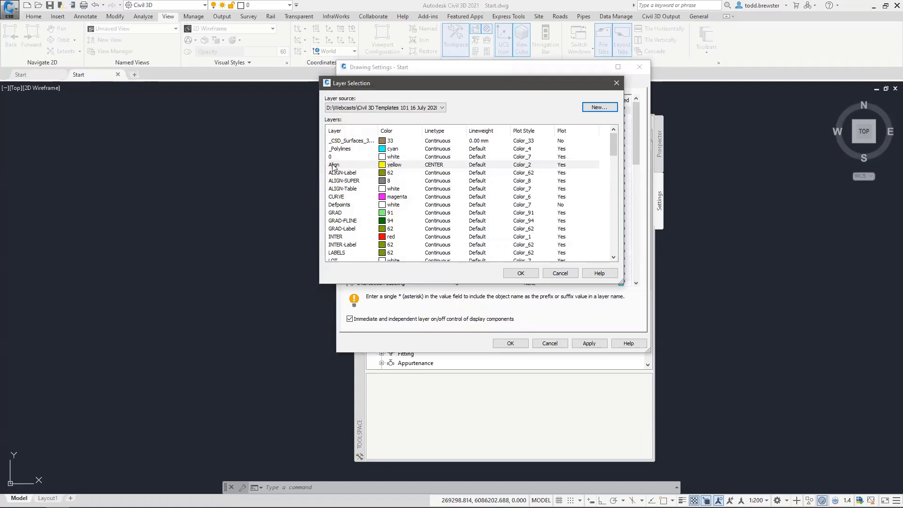
Assign Align to Alignment objects and ALIGN-Label to Alignment-Labeling
click(520, 273)
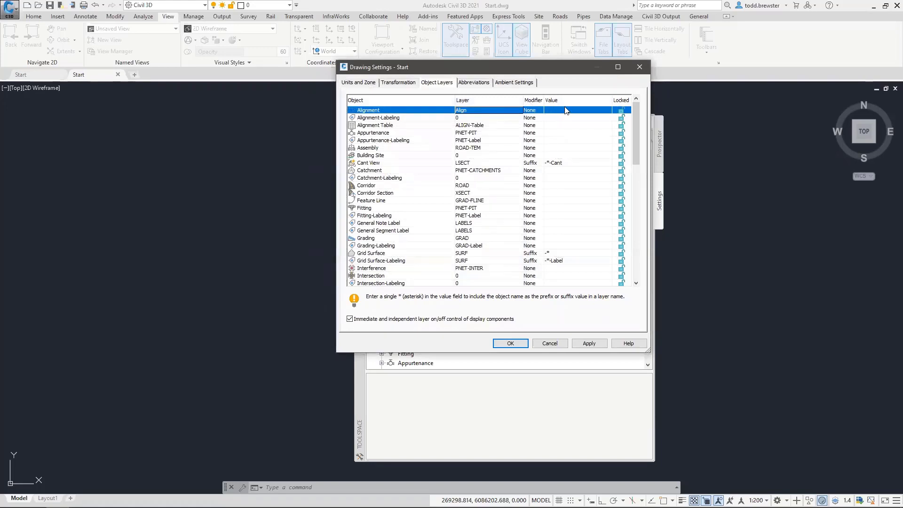
click(489, 118)
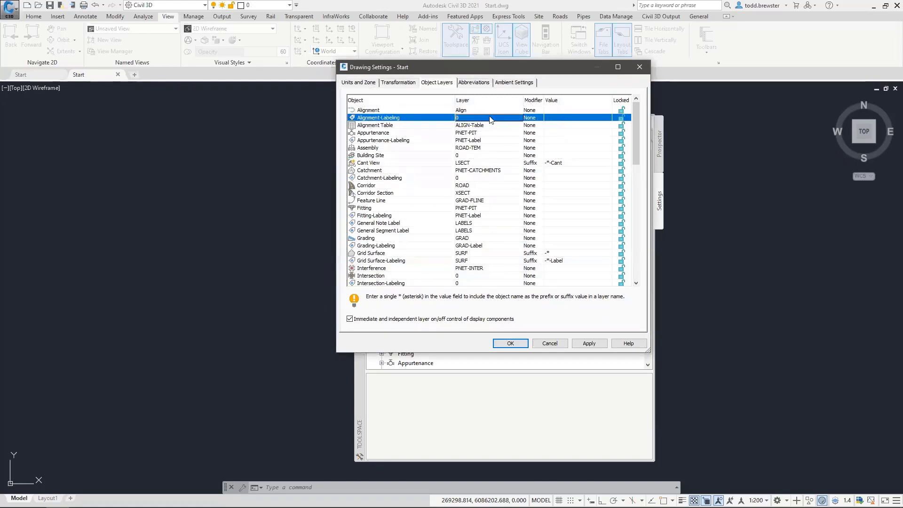
click(489, 118)
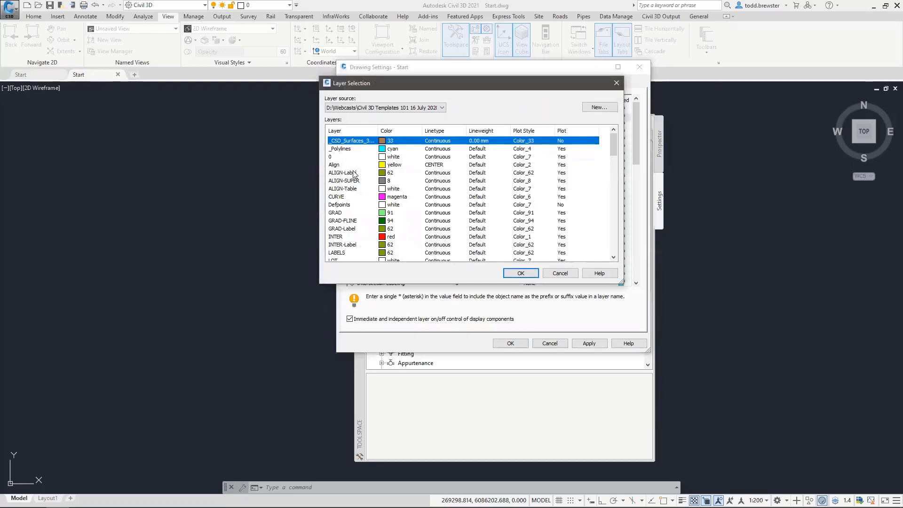
click(354, 173)
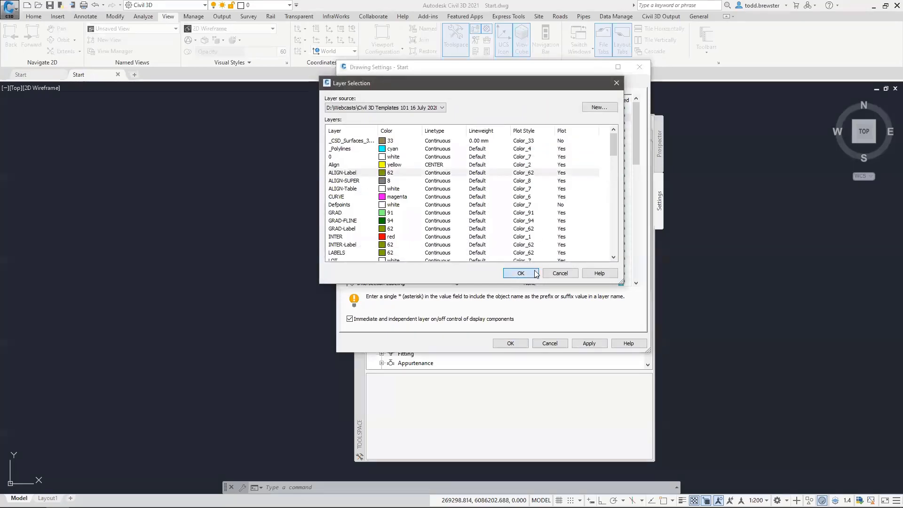
click(521, 273)
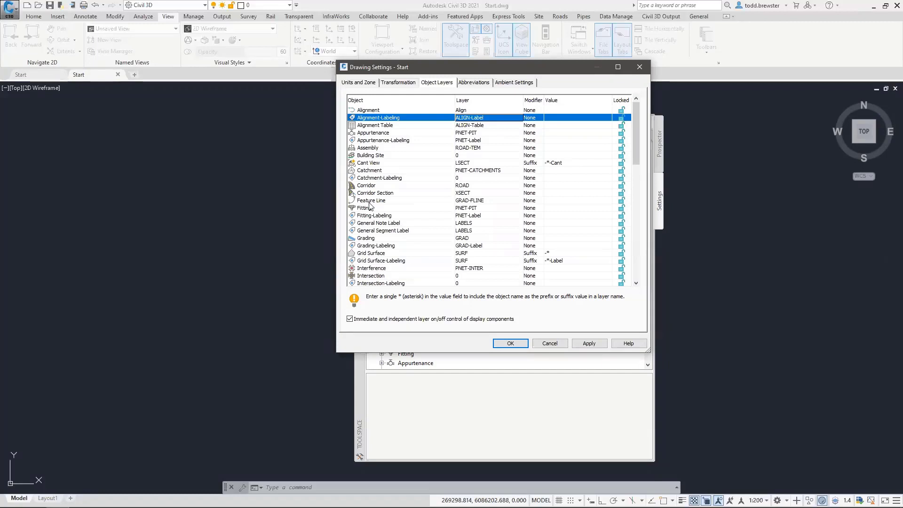
Assign the SURF layer to Tin Surface objects
scroll(398, 256, down, 5)
scroll(371, 220, down, 3)
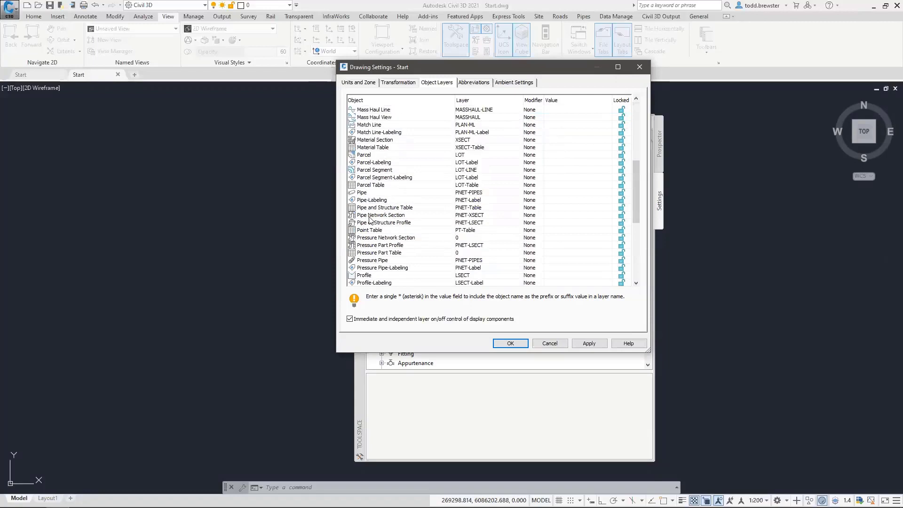
scroll(380, 236, down, 3)
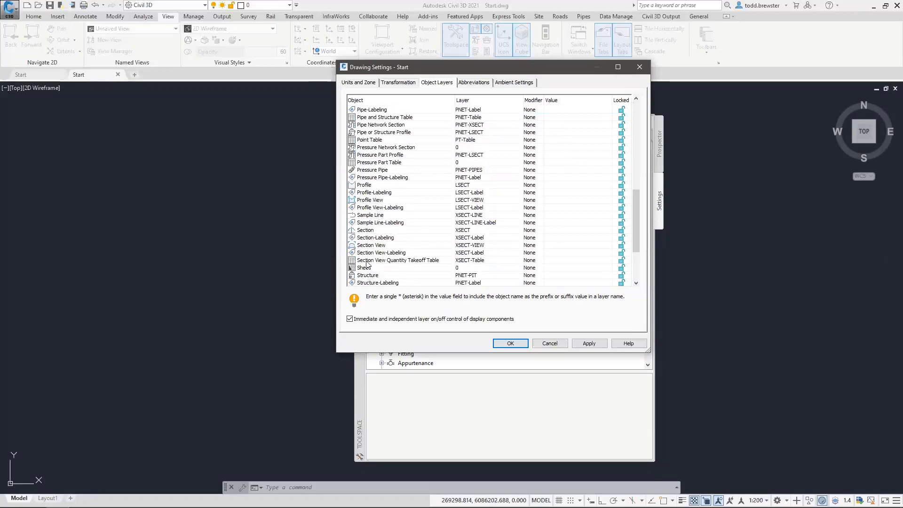
scroll(372, 264, down, 4)
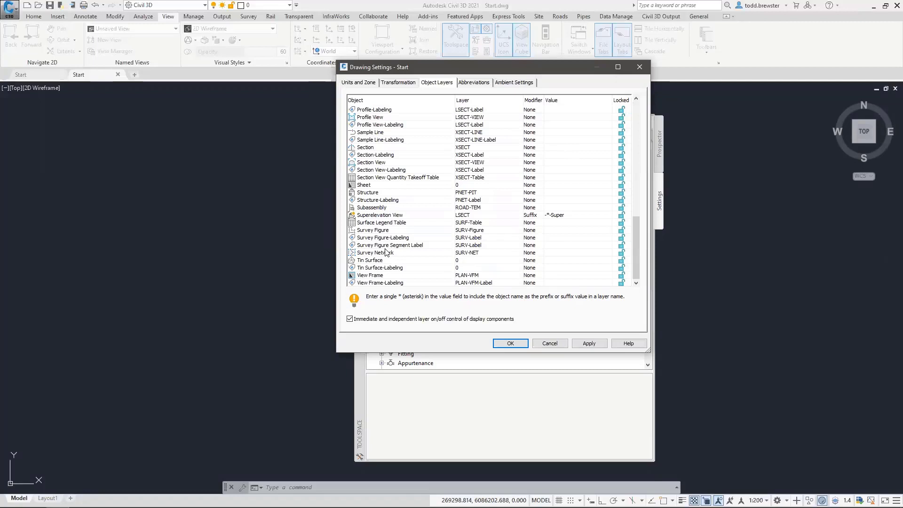
click(367, 262)
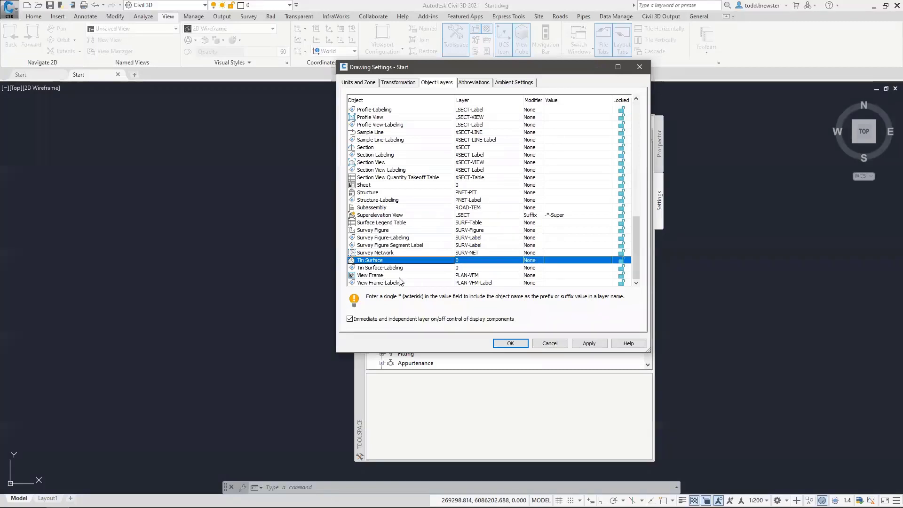
click(465, 261)
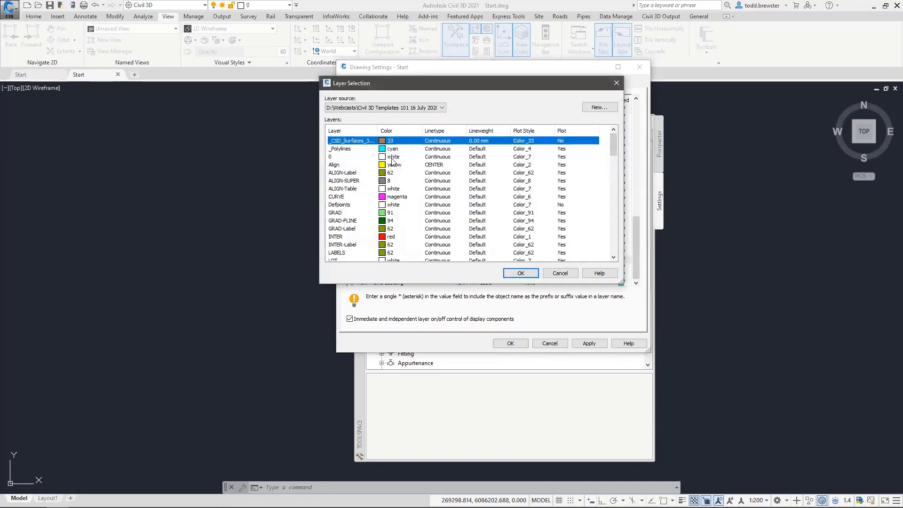
click(343, 220)
key(s)
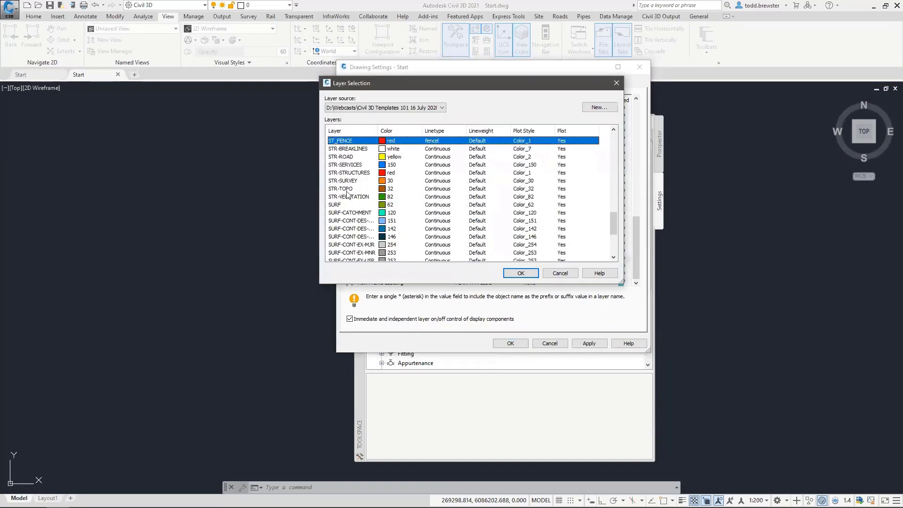
click(337, 206)
click(521, 273)
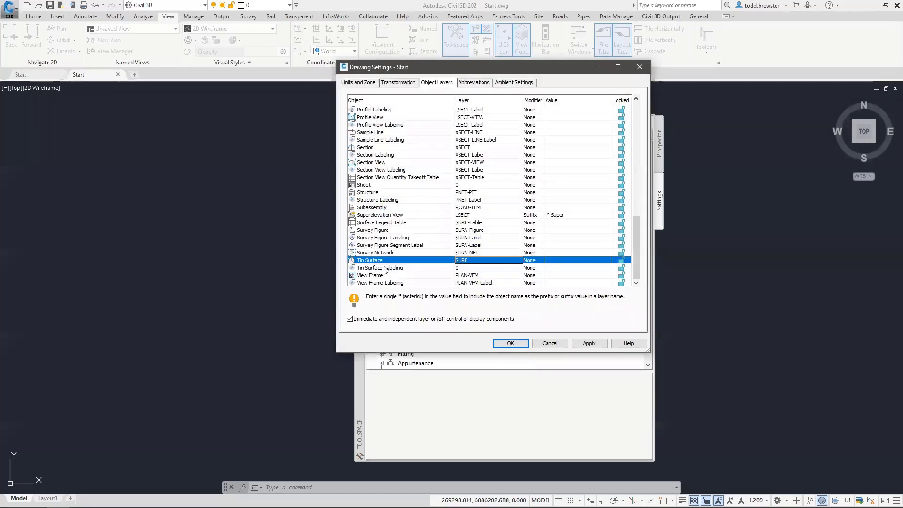
Assign the SURF layer to Tin Surface-Labeling
click(485, 268)
click(485, 268)
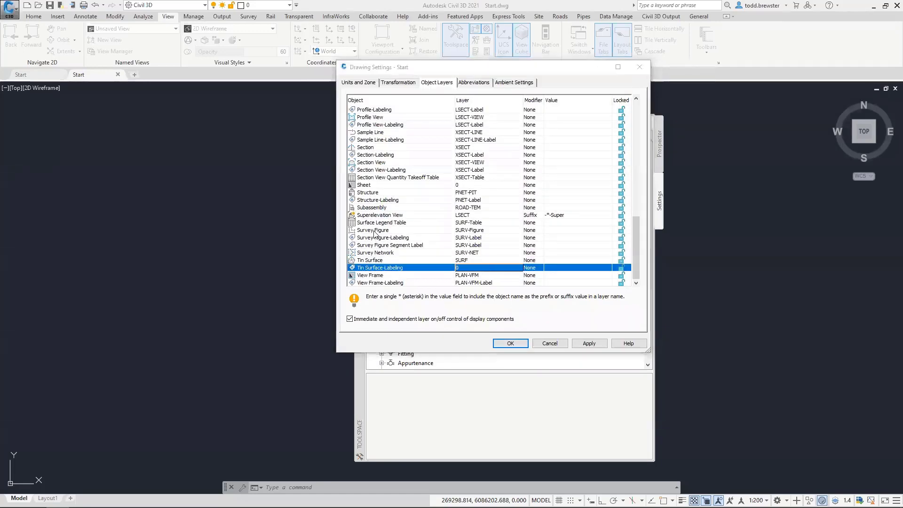
key(s)
click(348, 205)
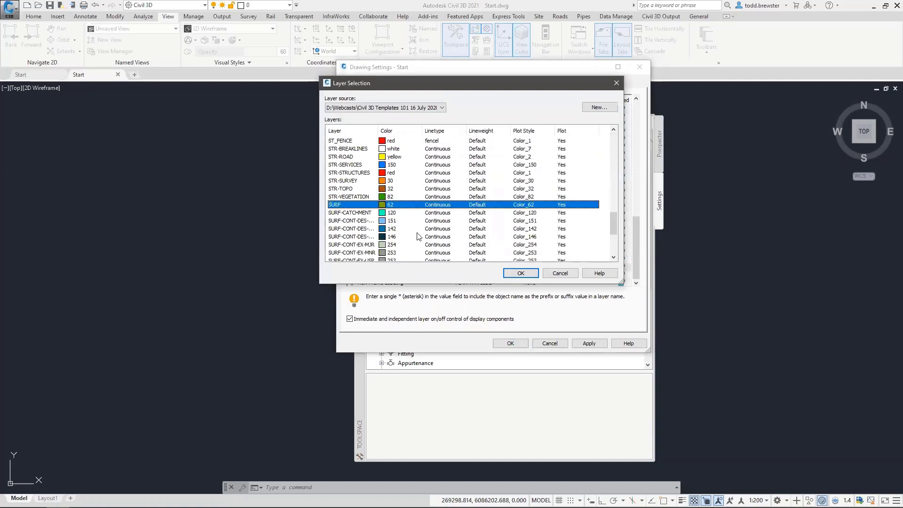
click(521, 273)
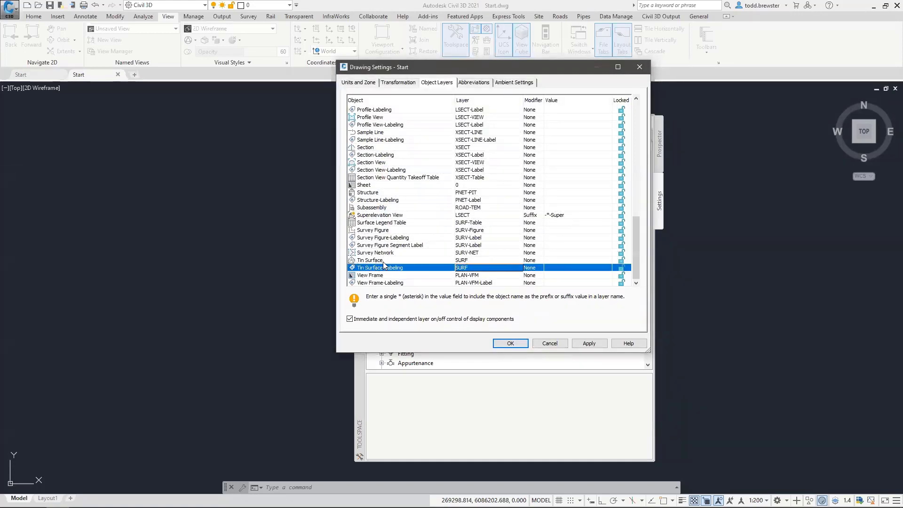
Set the Tin Surface layer modifier to Suffix with value -*
click(535, 261)
click(535, 262)
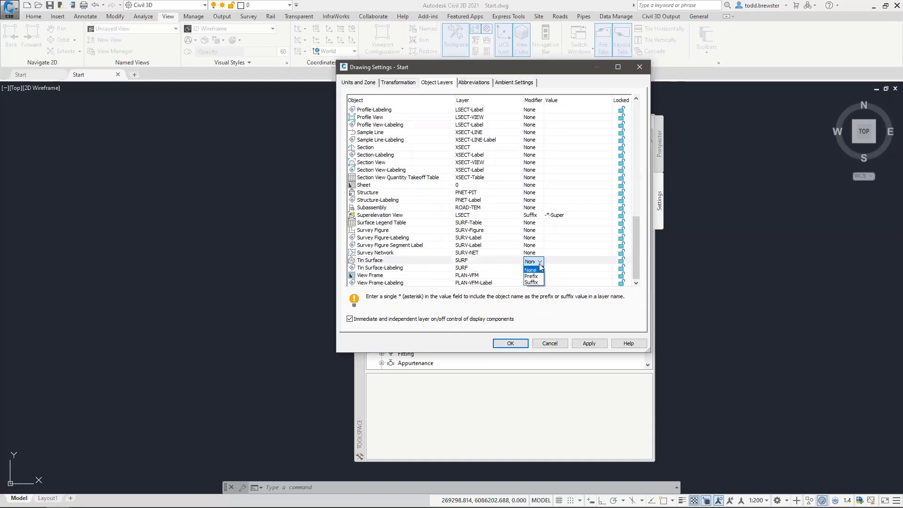
click(537, 262)
click(535, 283)
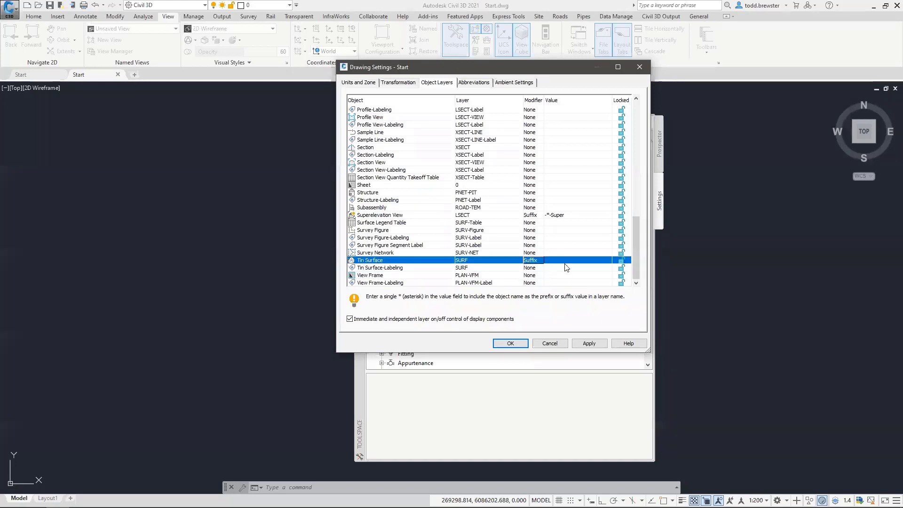
click(555, 262)
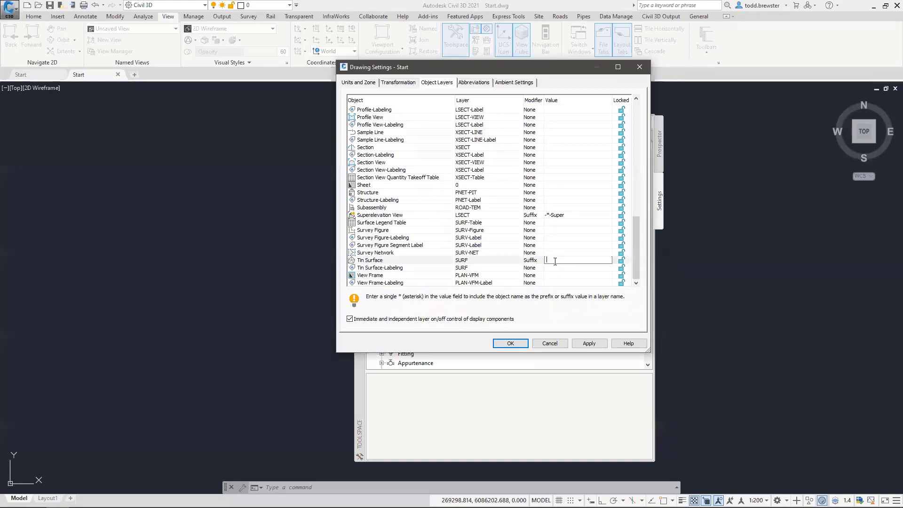
text(-*)
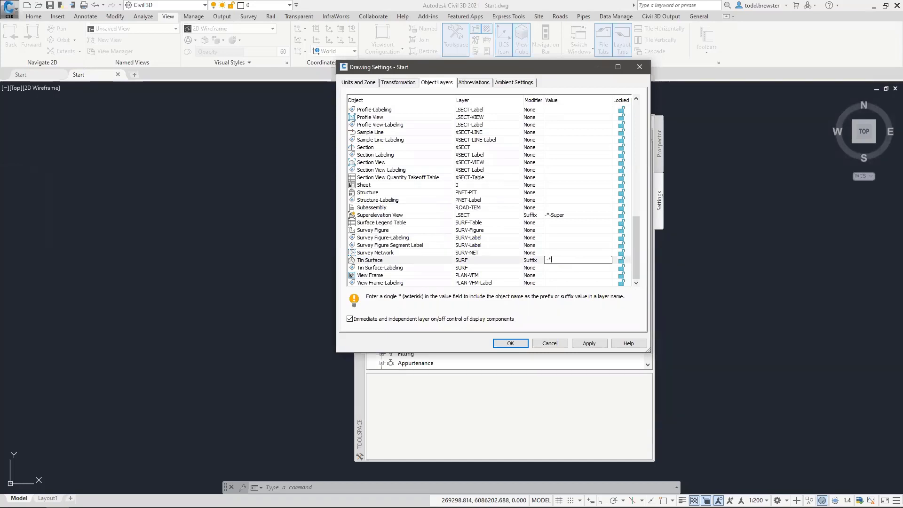
click(534, 268)
Give Tin Surface-Labeling a -*-Label suffix and turn off immediate independent layer on/off control
click(540, 269)
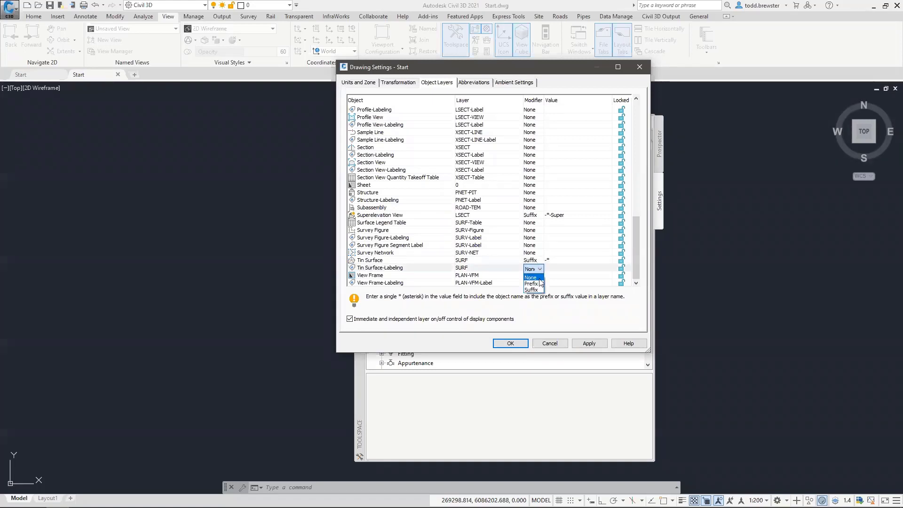
click(531, 282)
click(553, 267)
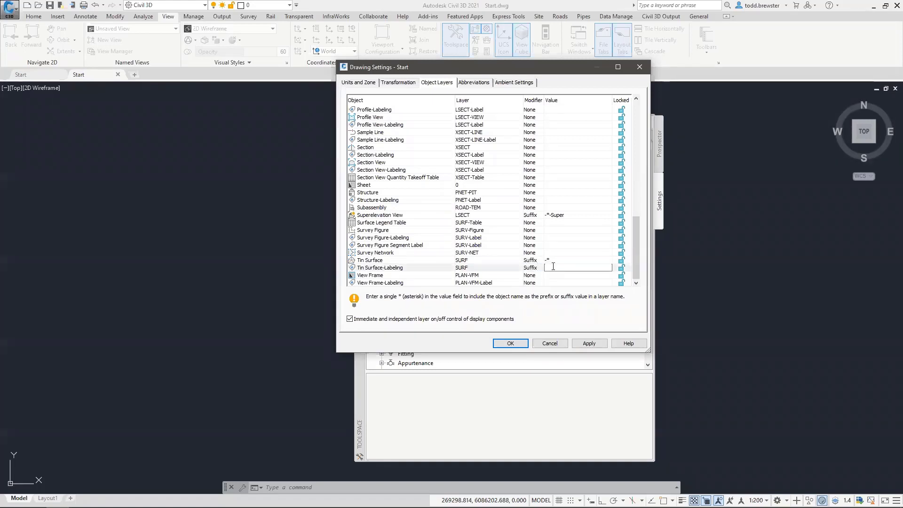
text(-*-Label)
click(634, 261)
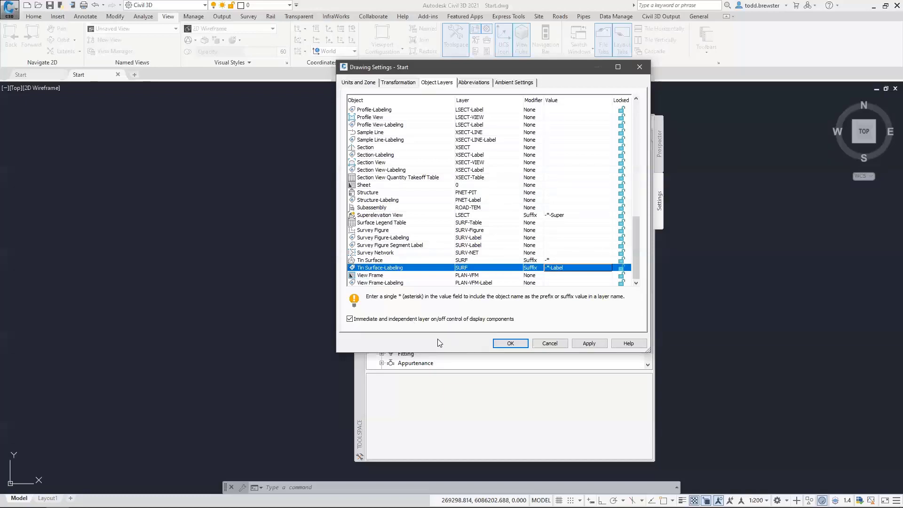
click(350, 320)
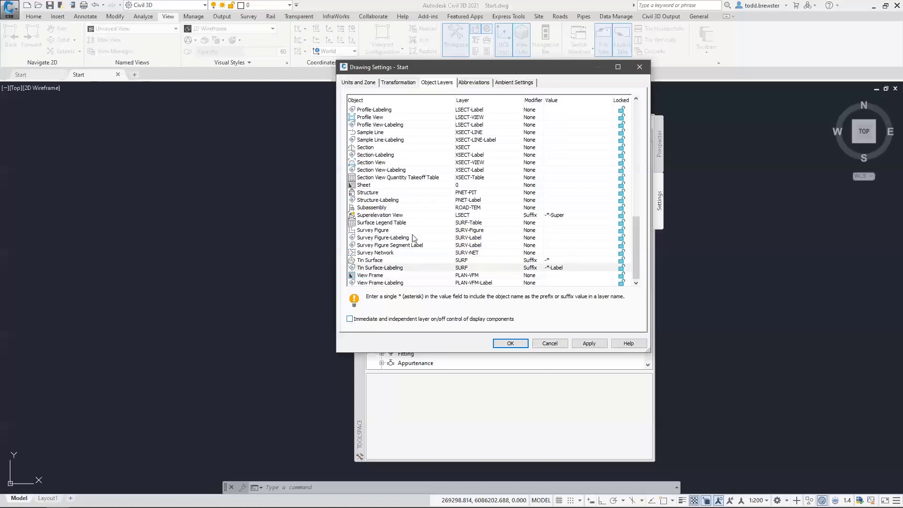
Switch to Ambient Settings, expand Angle and Direction, and enlarge the dialog to show more rows
click(522, 84)
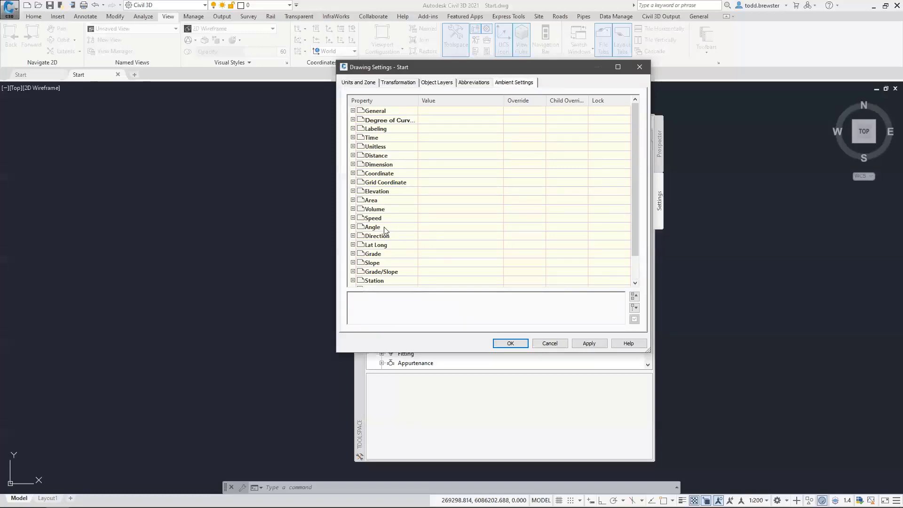
click(353, 227)
scroll(362, 227, down, 3)
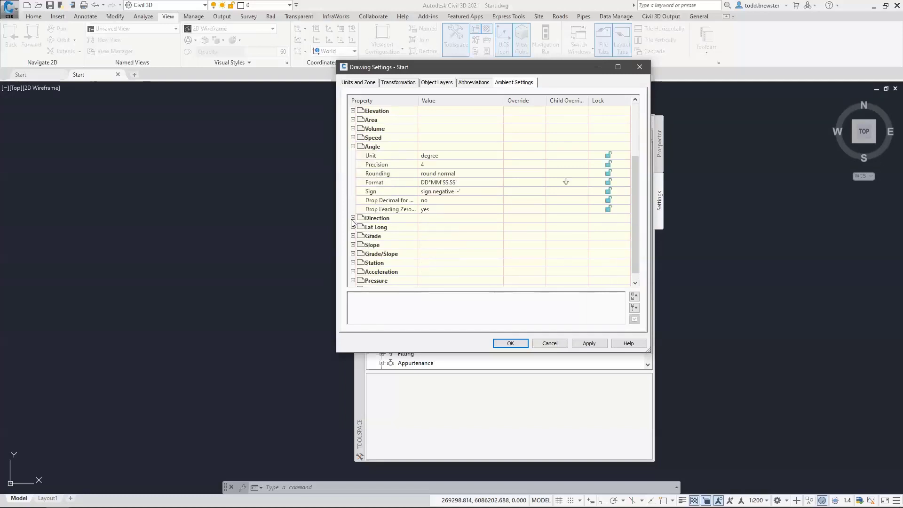
click(354, 218)
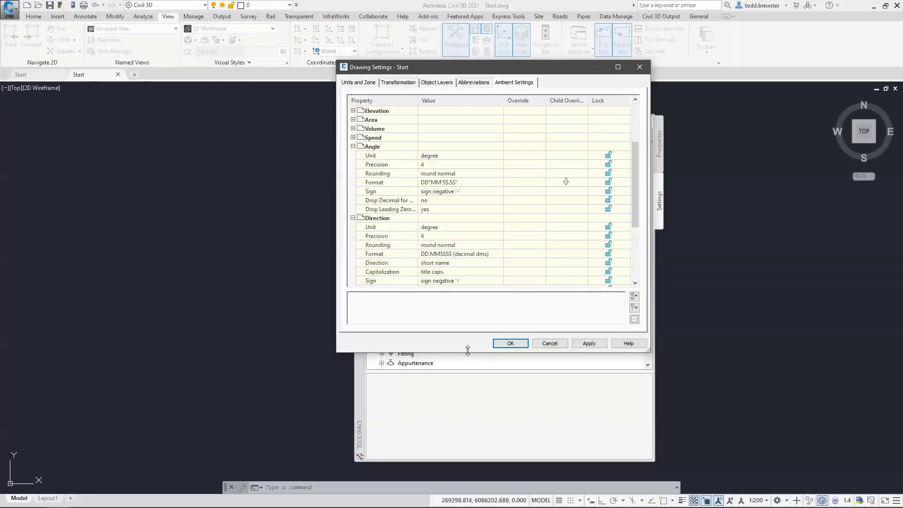
drag(467, 351, 479, 377)
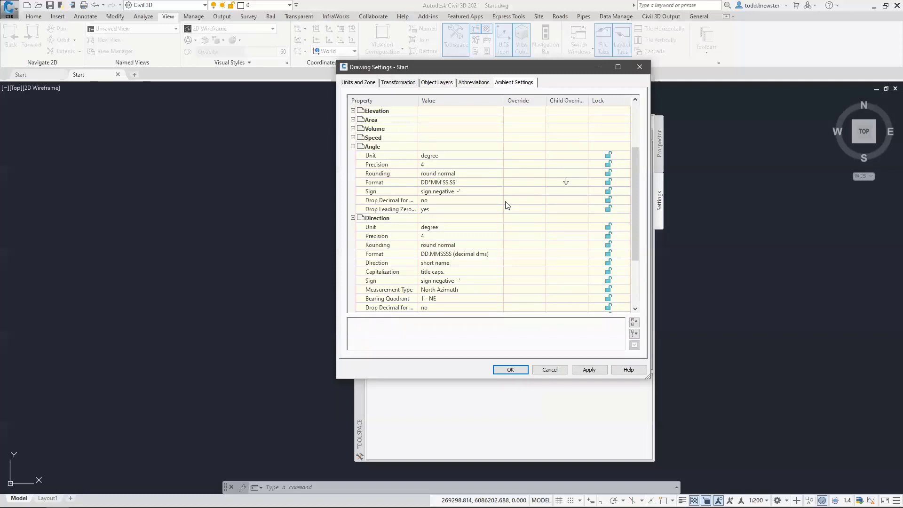
Remove the child override flag from Angle Format and collapse the Angle and Direction groups
click(568, 183)
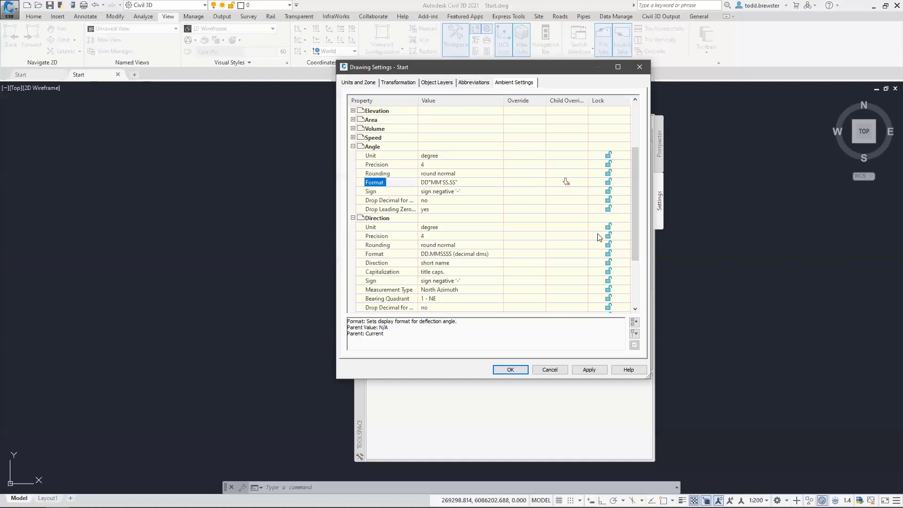
click(566, 182)
click(353, 147)
click(353, 156)
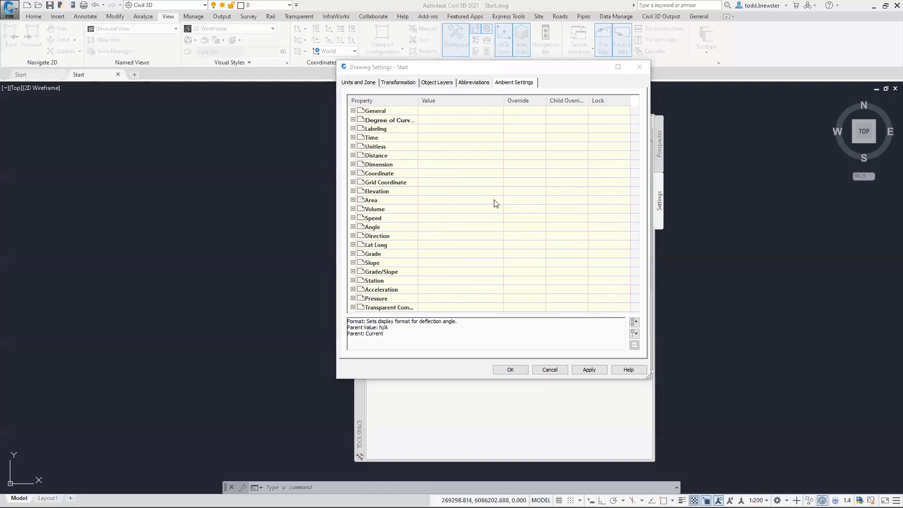
Set Show Event Viewer to No in the General ambient settings
click(353, 111)
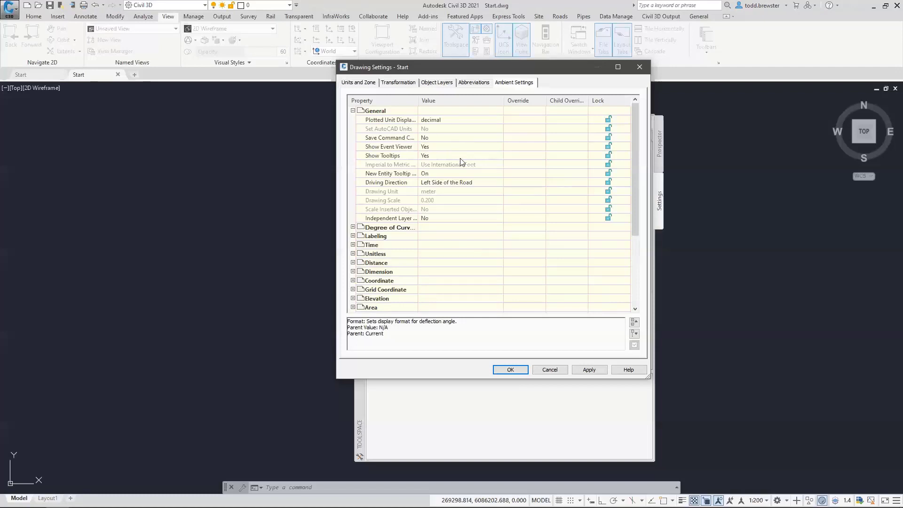
click(431, 149)
click(424, 163)
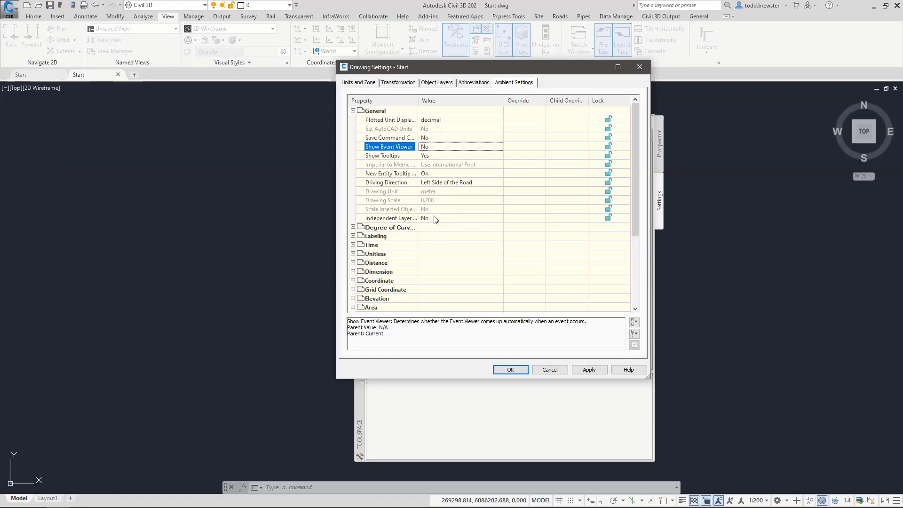
click(442, 83)
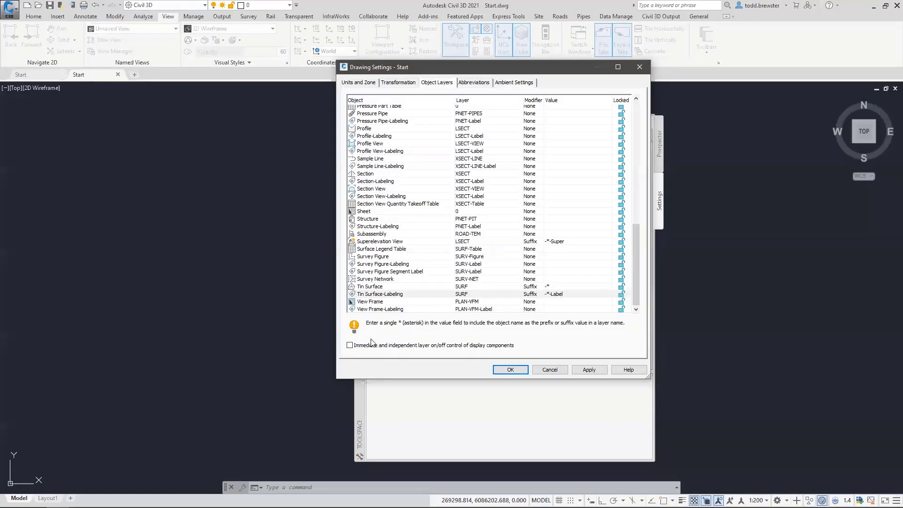
click(515, 83)
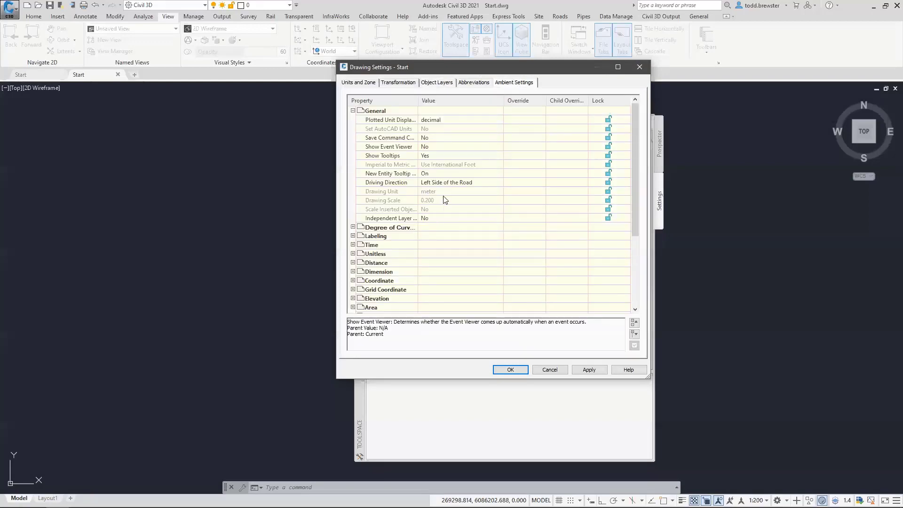
Accept the drawing settings and choose Edit Label Style Defaults for the Start drawing
click(511, 369)
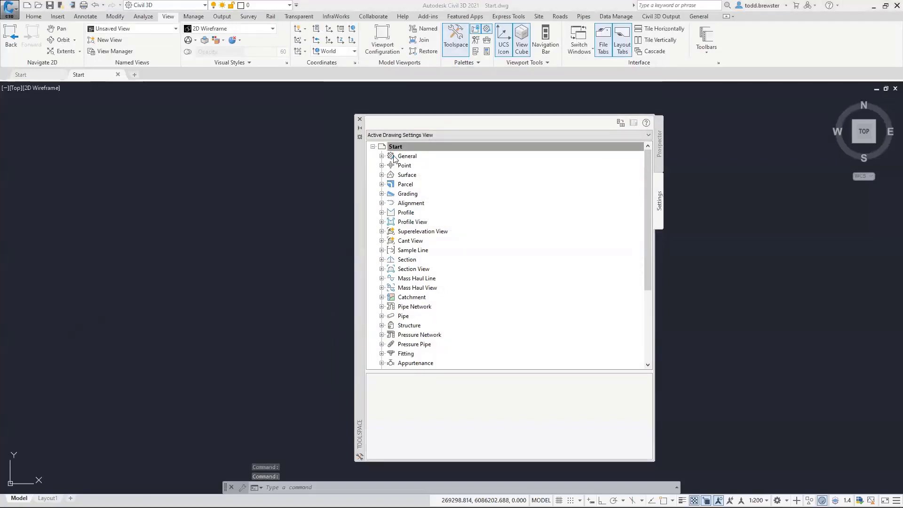
right_click(409, 147)
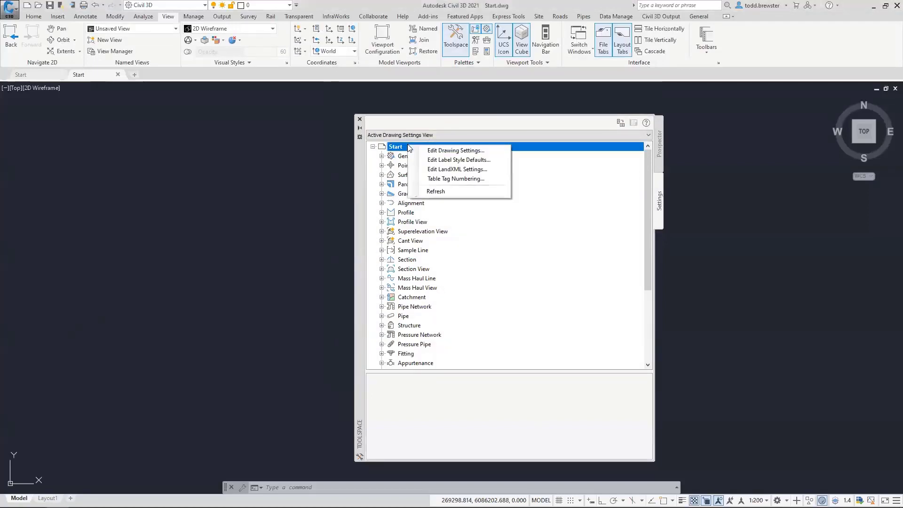
click(461, 160)
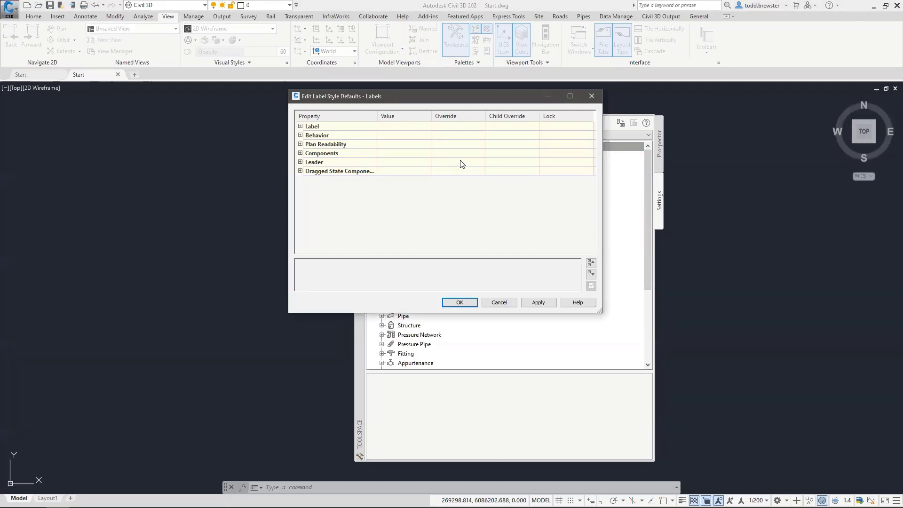
Change the default label Text Style from ISOCP to CIVIL and enable its child override
drag(389, 101, 559, 137)
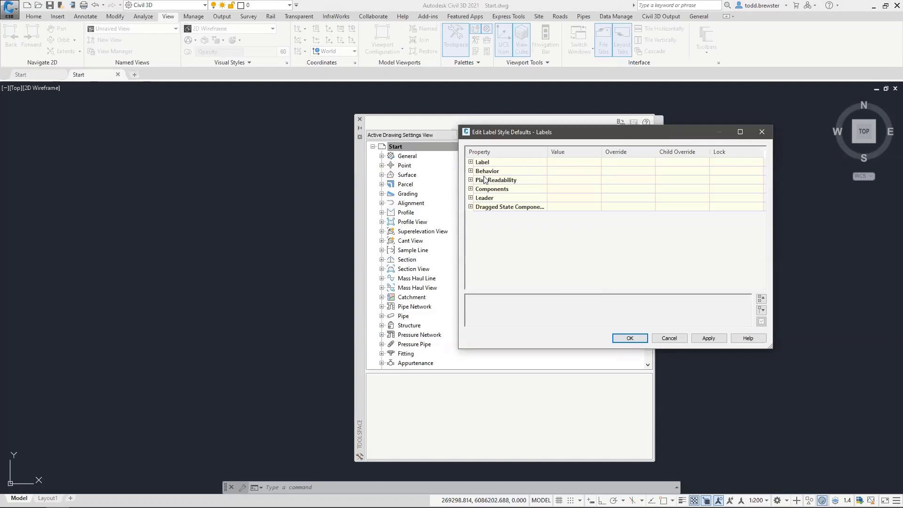
click(471, 162)
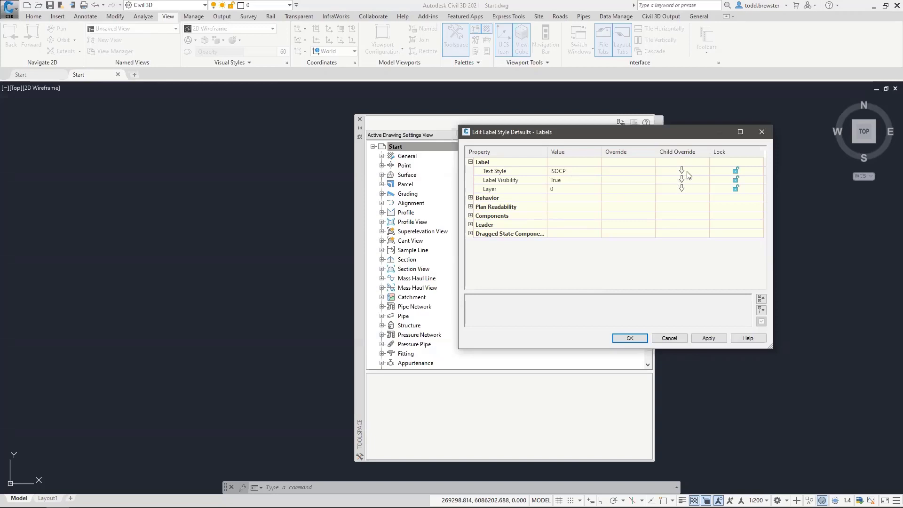
click(573, 173)
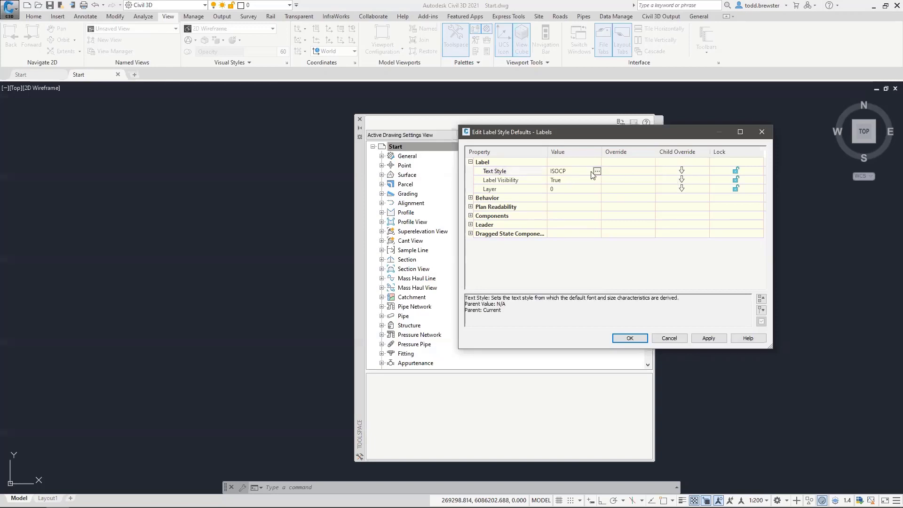
click(596, 171)
click(401, 164)
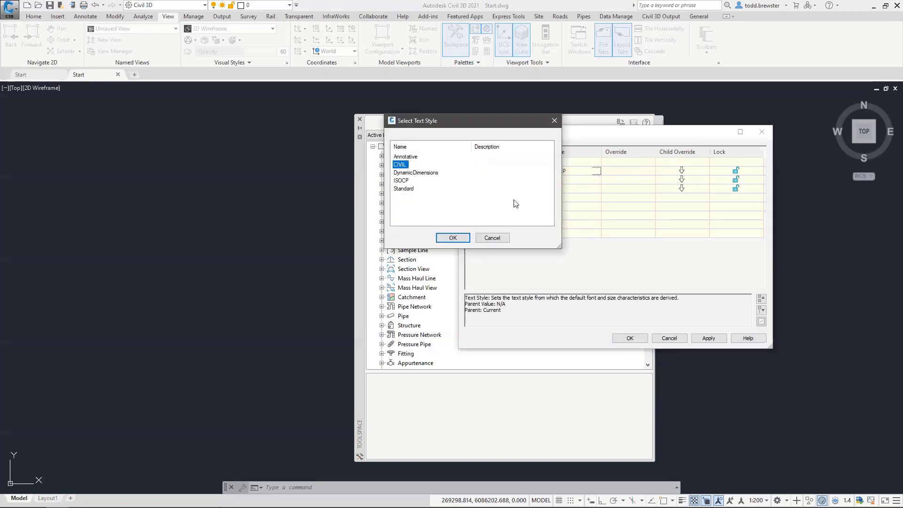
click(453, 238)
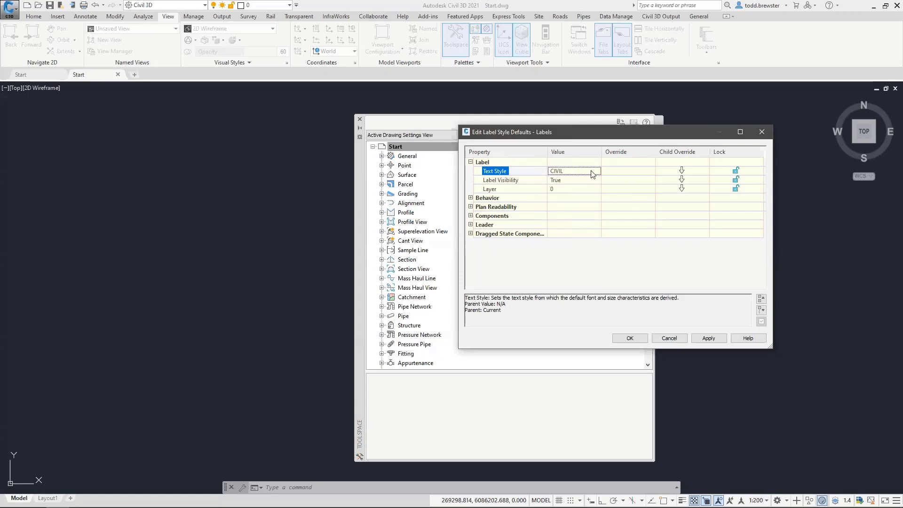
click(682, 171)
click(470, 198)
Expand Plan Readability and Components defaults and select the 2.50mm Text Height value
click(470, 233)
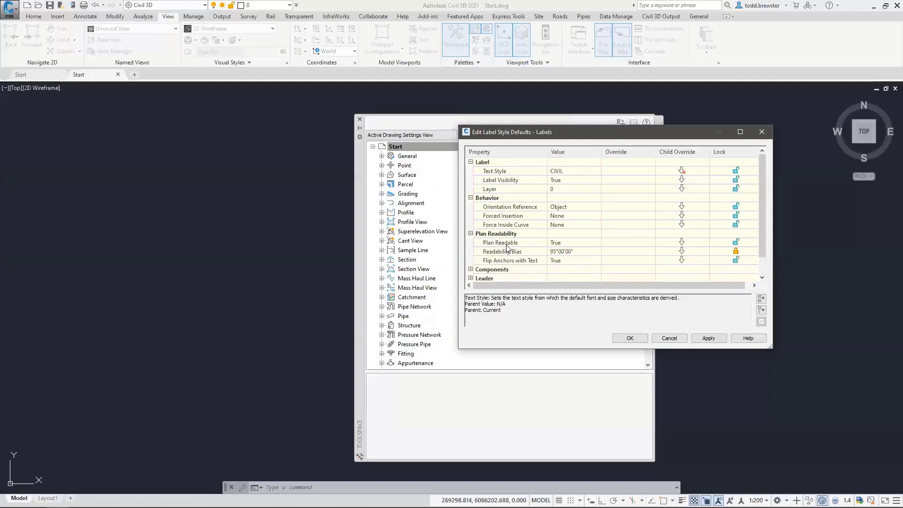
scroll(599, 222, down, 1)
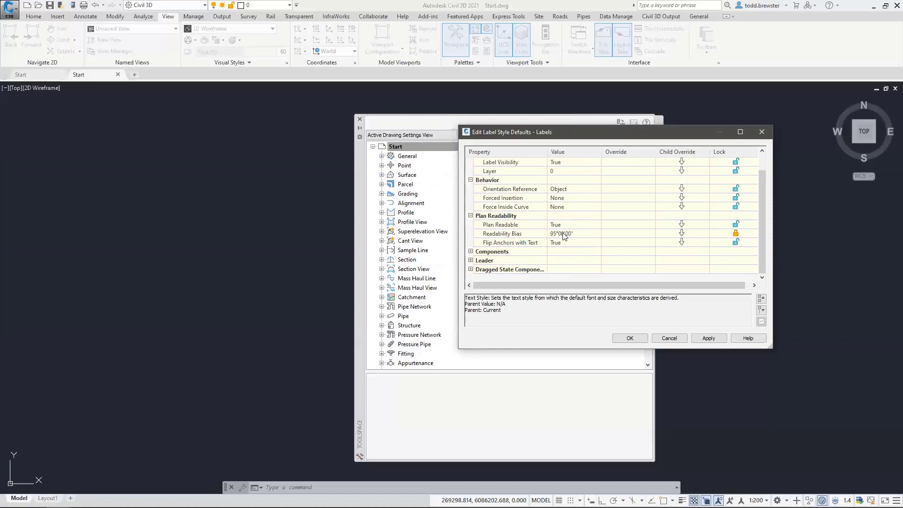
click(471, 252)
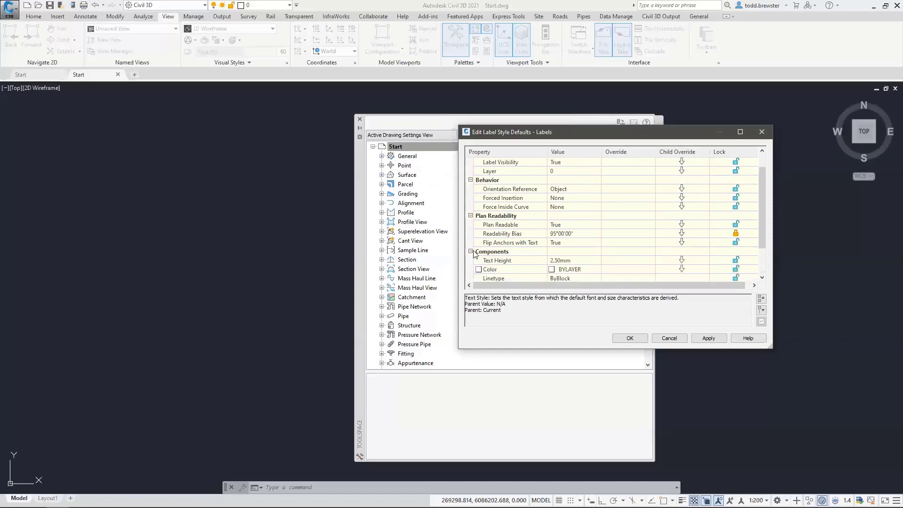
scroll(544, 230, down, 1)
click(586, 226)
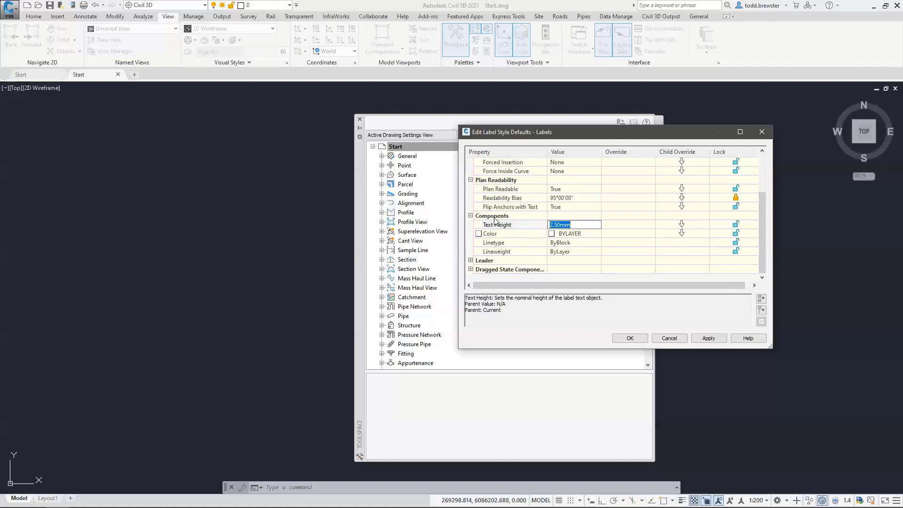
Expand the Leader defaults and stretch the label defaults window taller
click(470, 260)
scroll(504, 252, down, 5)
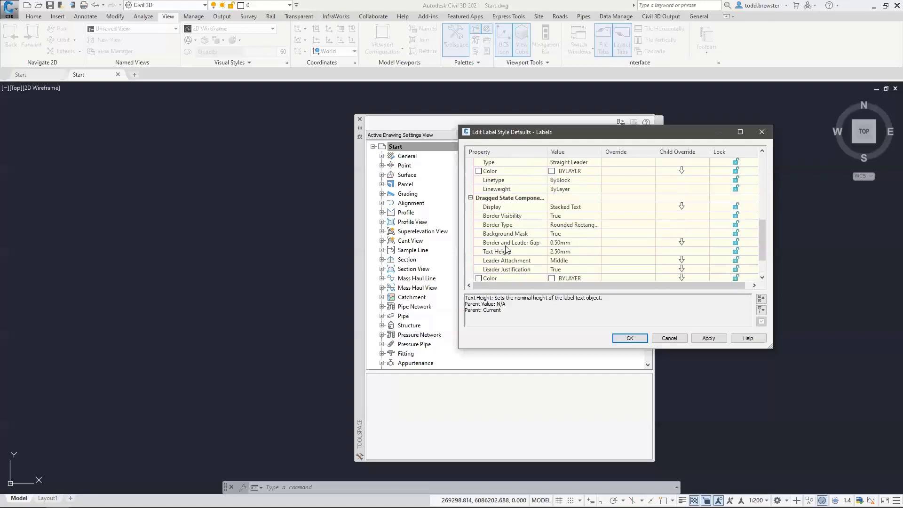
scroll(520, 217, up, 2)
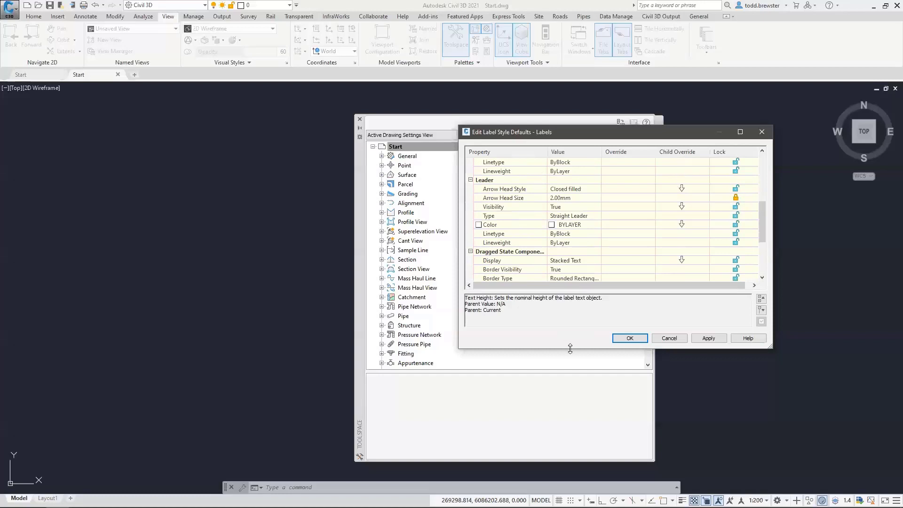
drag(570, 348, 572, 431)
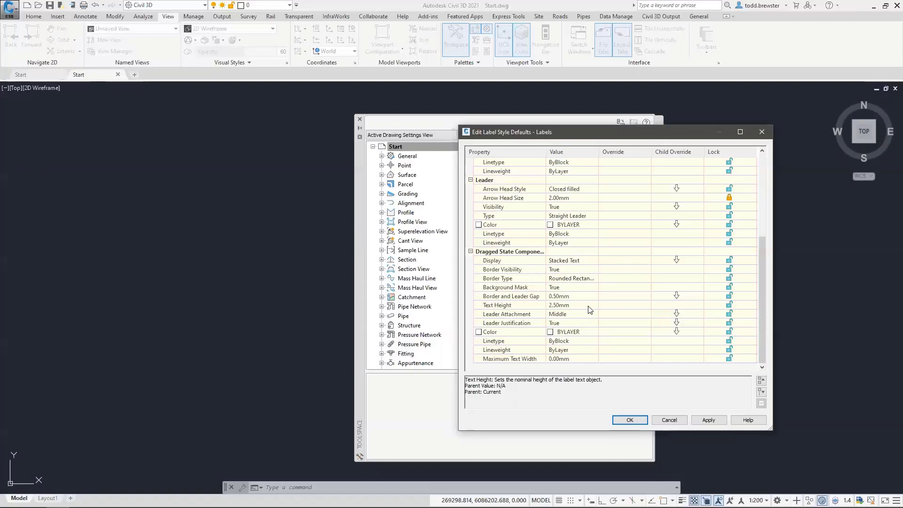
scroll(626, 304, up, 5)
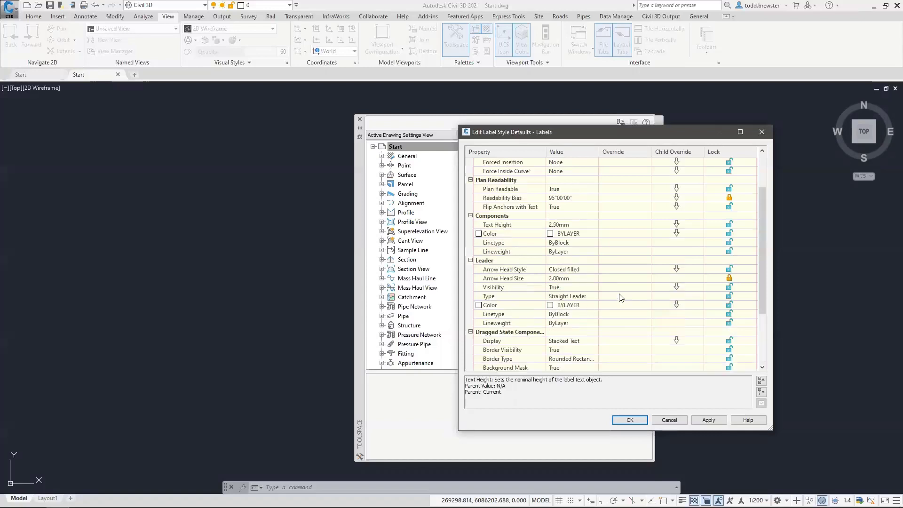
Accept the label style defaults and open Edit Feature Settings for Alignment
click(637, 422)
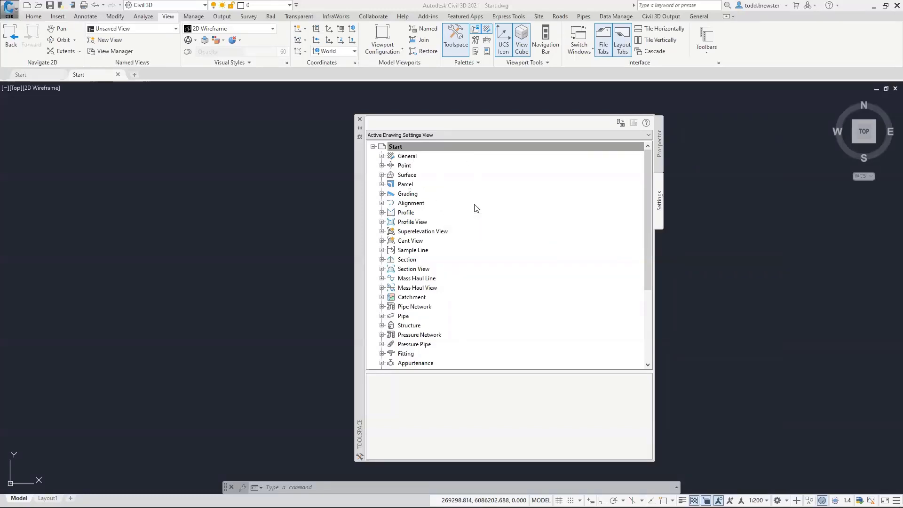
click(412, 206)
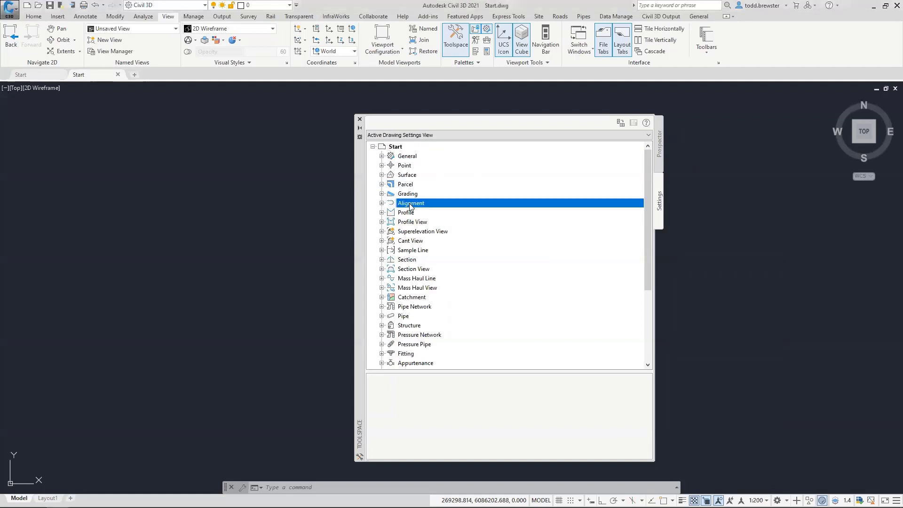
right_click(413, 206)
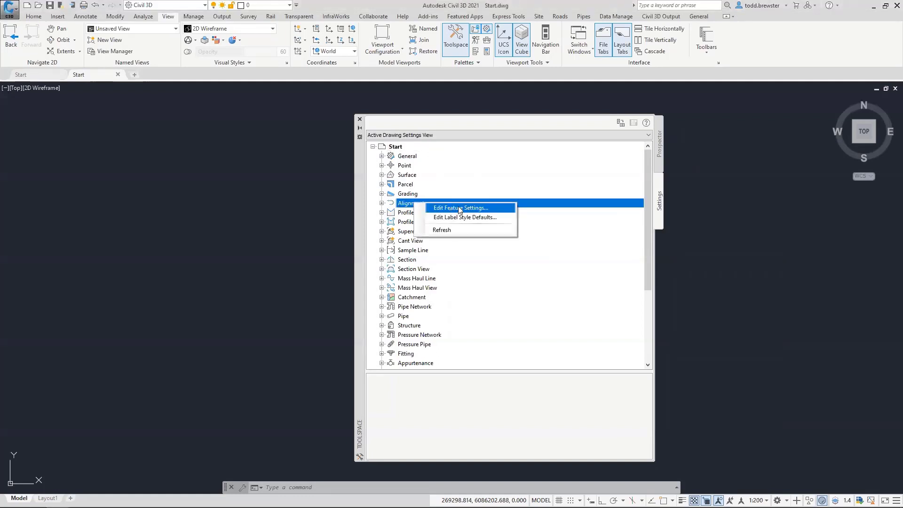
click(460, 209)
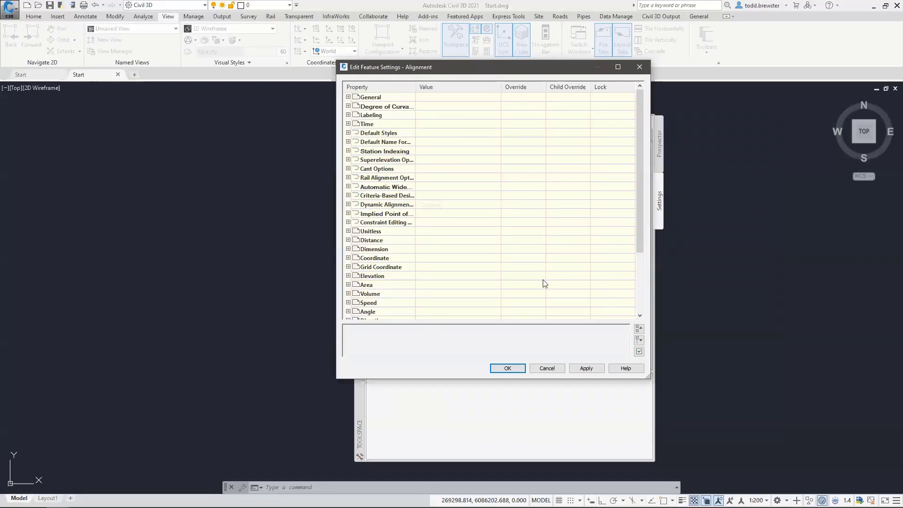
Browse the alignment feature setting groups, briefly expanding Default Styles
scroll(372, 247, down, 3)
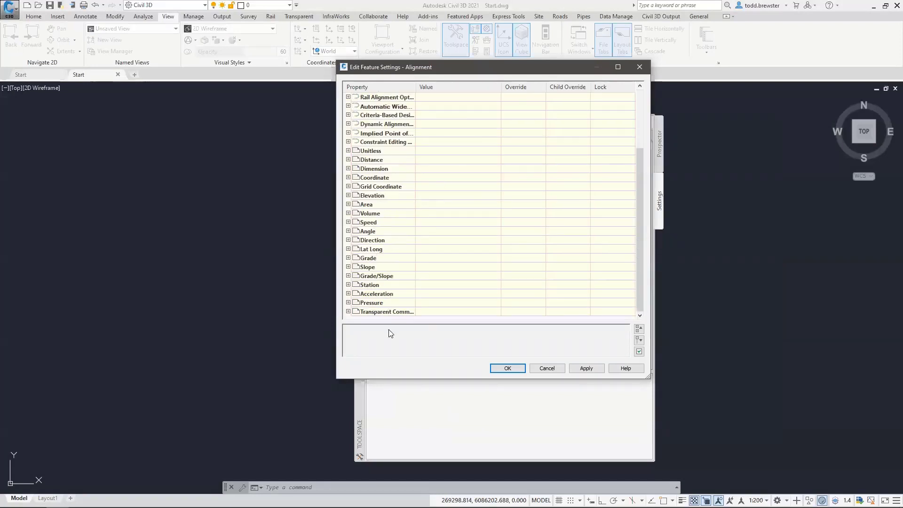
scroll(388, 216, up, 3)
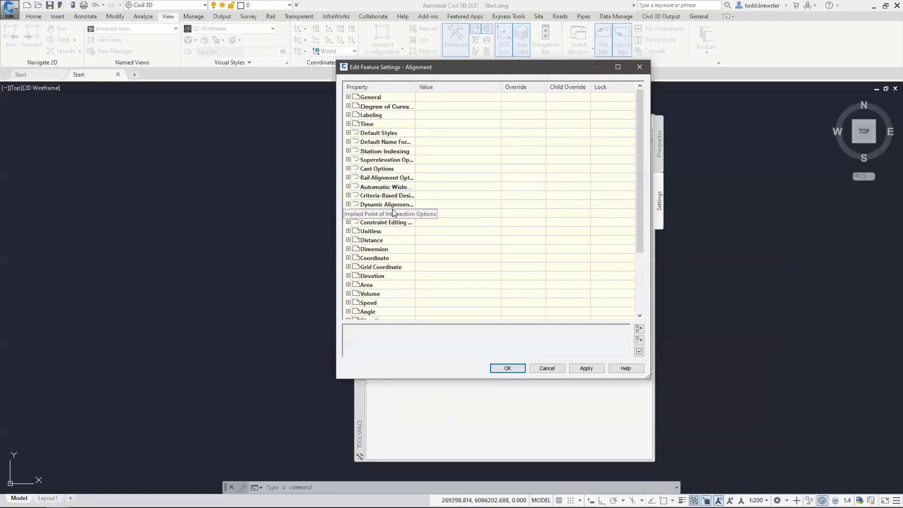
click(349, 133)
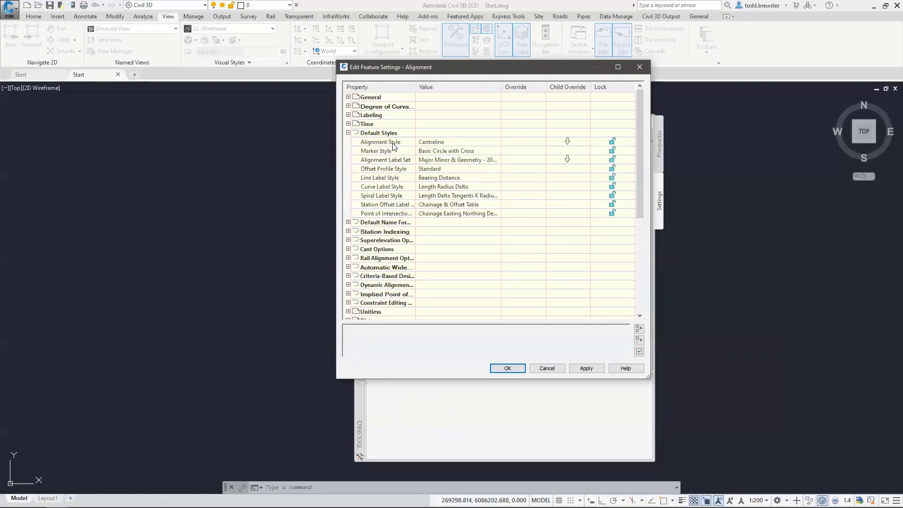
click(349, 133)
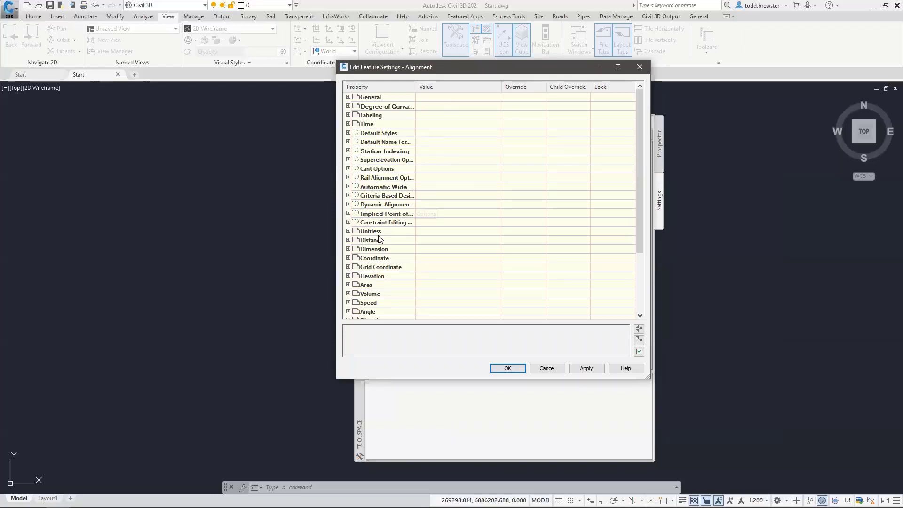
scroll(385, 237, down, 3)
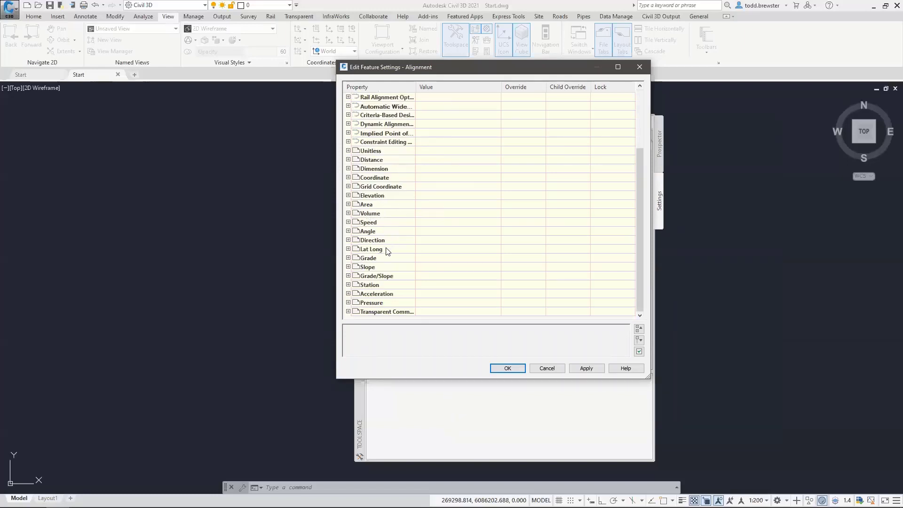
Expand the Station settings and set the station Format to station format
click(348, 285)
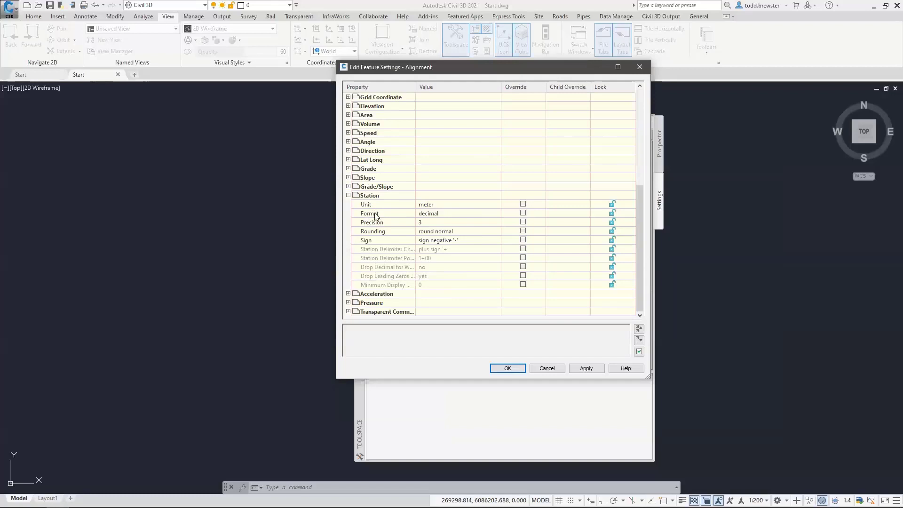
click(436, 216)
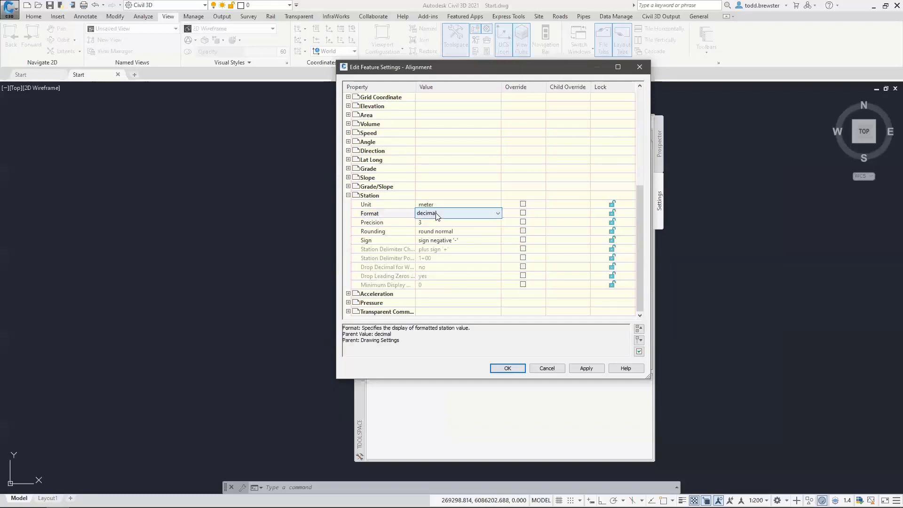
click(454, 214)
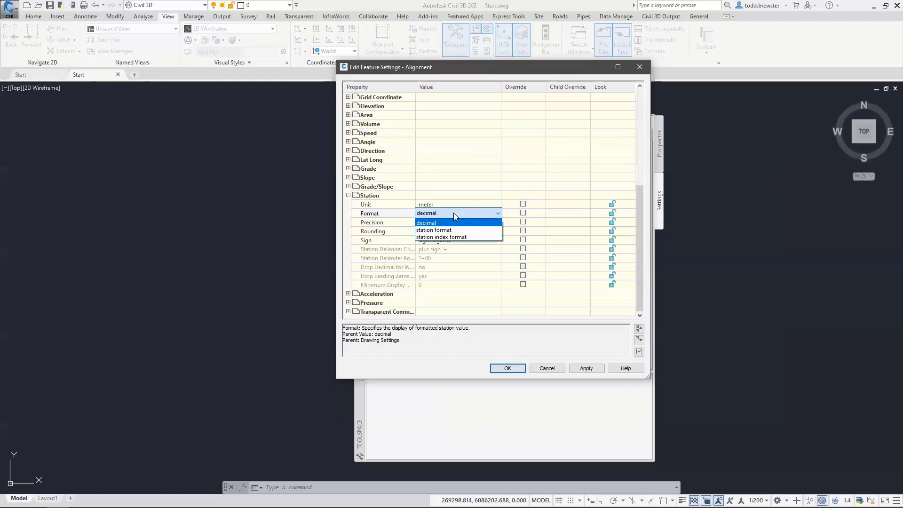
click(430, 230)
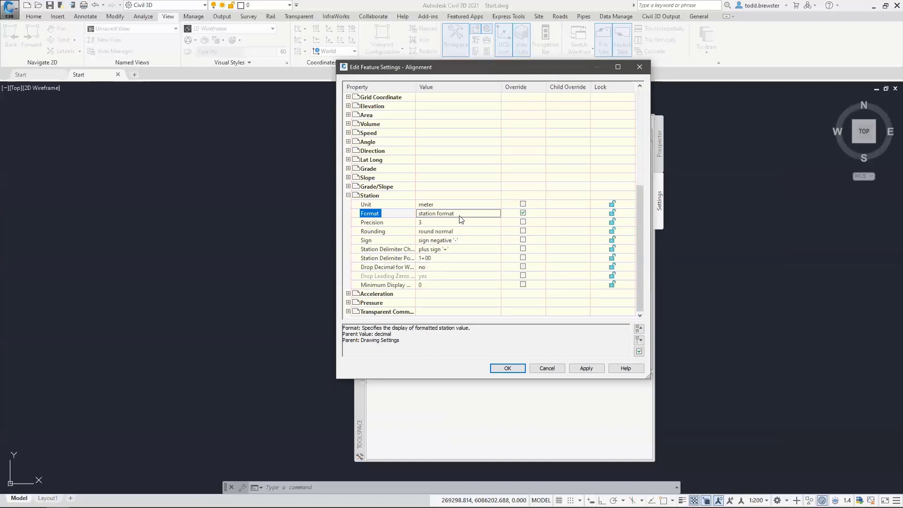
Revert the station Format to decimal and close the alignment feature settings with OK
click(430, 214)
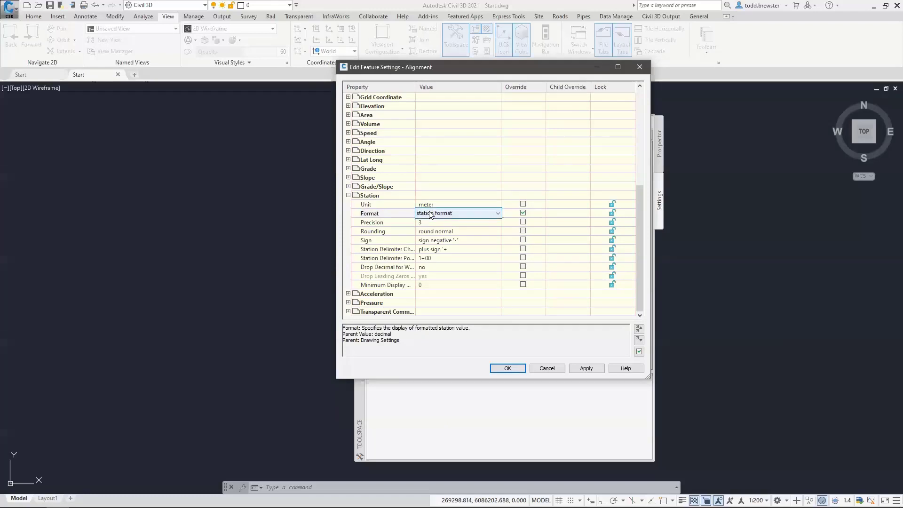
click(430, 214)
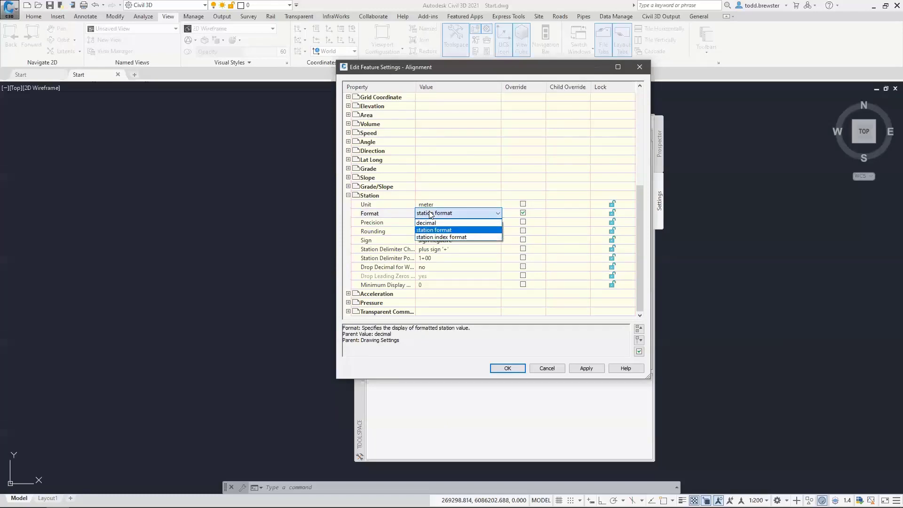
click(433, 223)
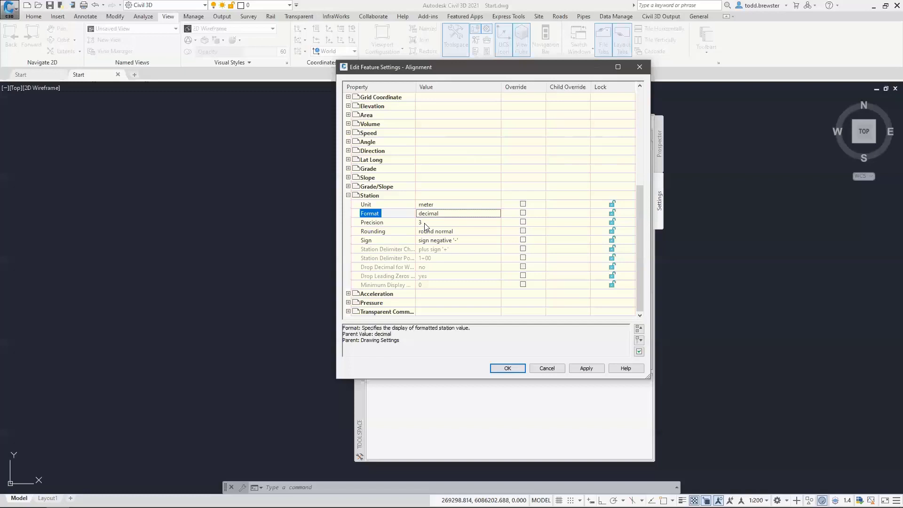
click(348, 195)
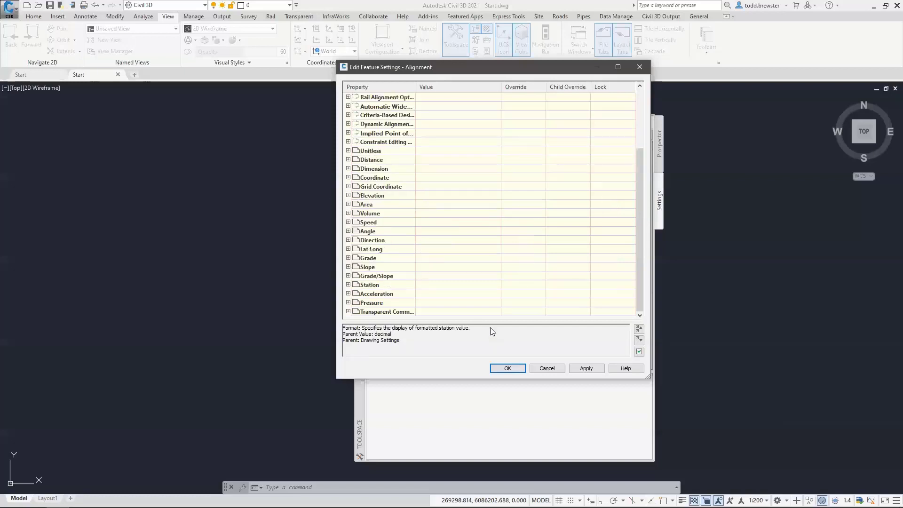
click(508, 368)
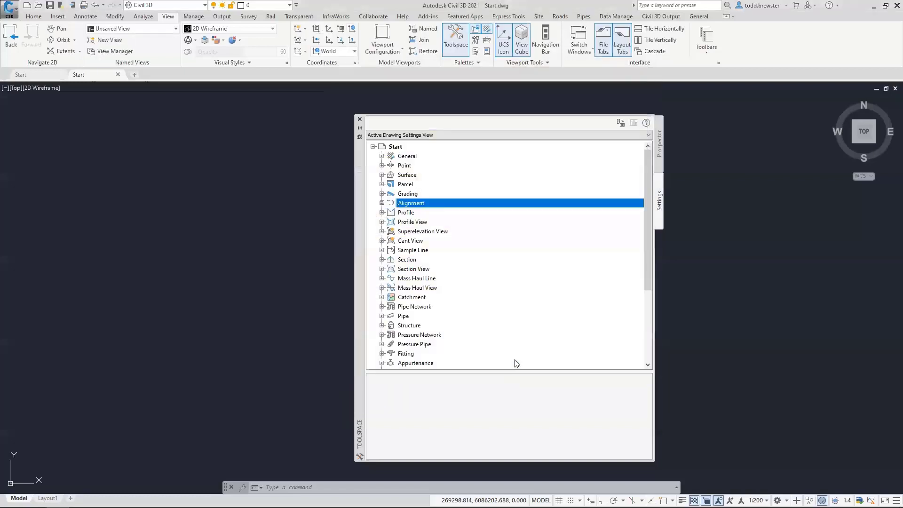
Set ISOCP as the Text Style in the Alignment label style defaults and accept
right_click(418, 206)
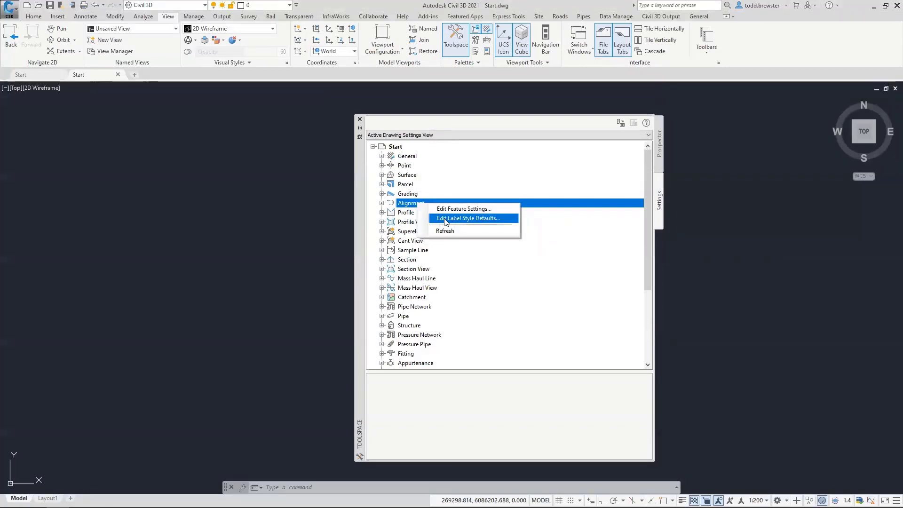
click(469, 220)
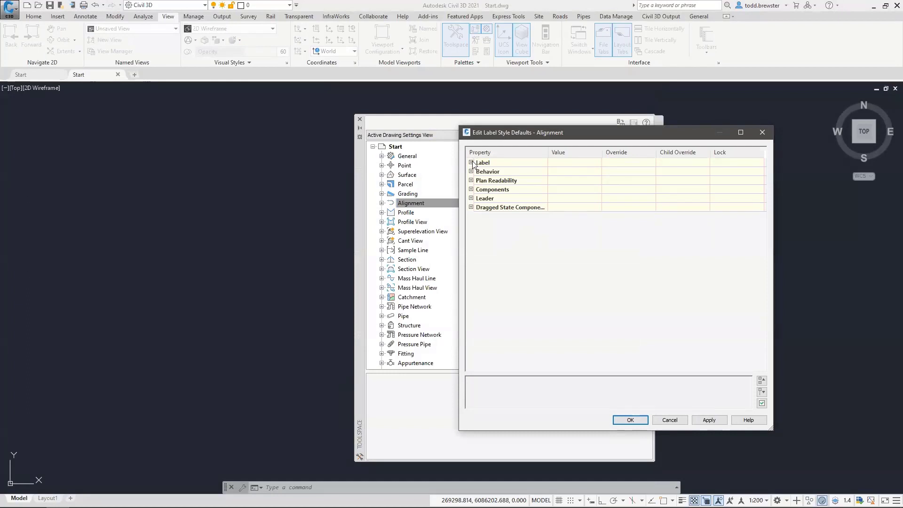
click(471, 163)
click(575, 173)
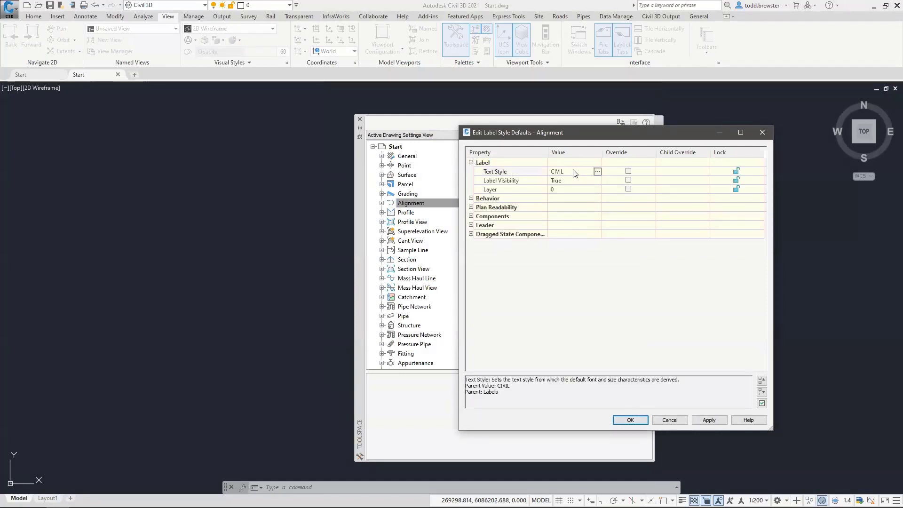
click(597, 172)
click(401, 180)
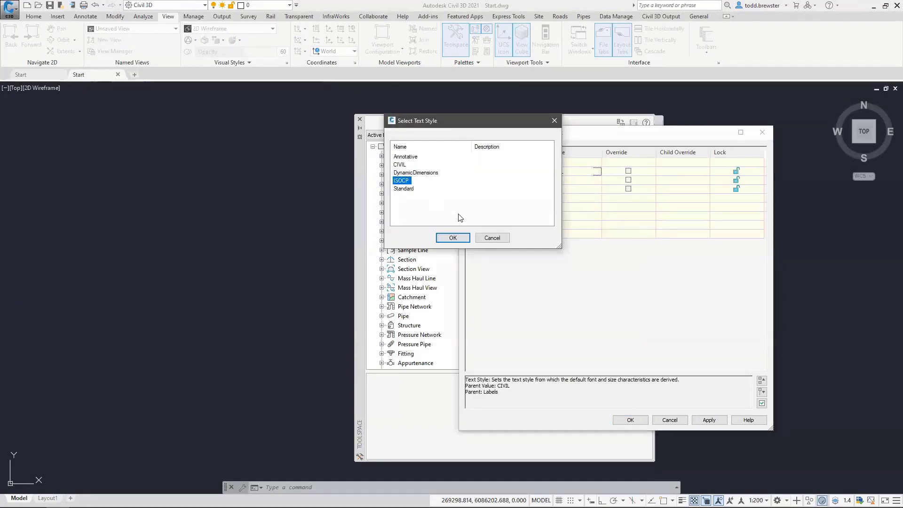
click(453, 238)
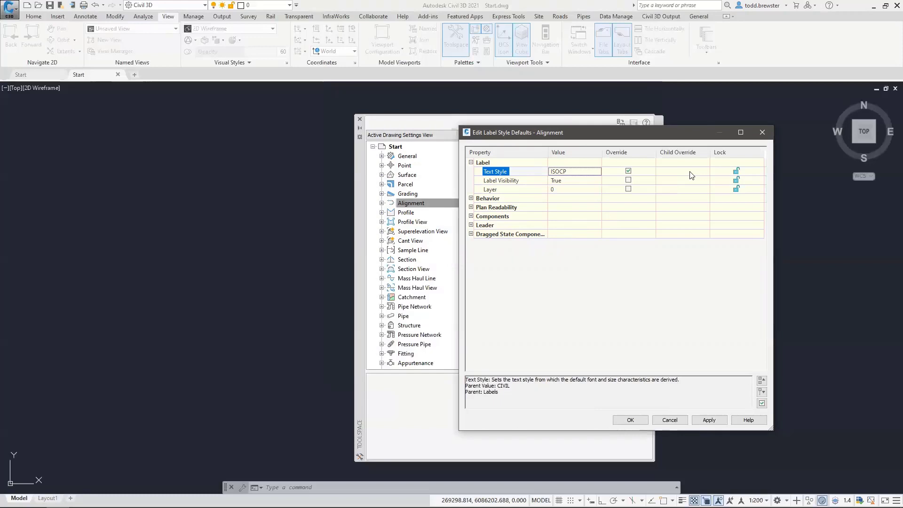
click(636, 421)
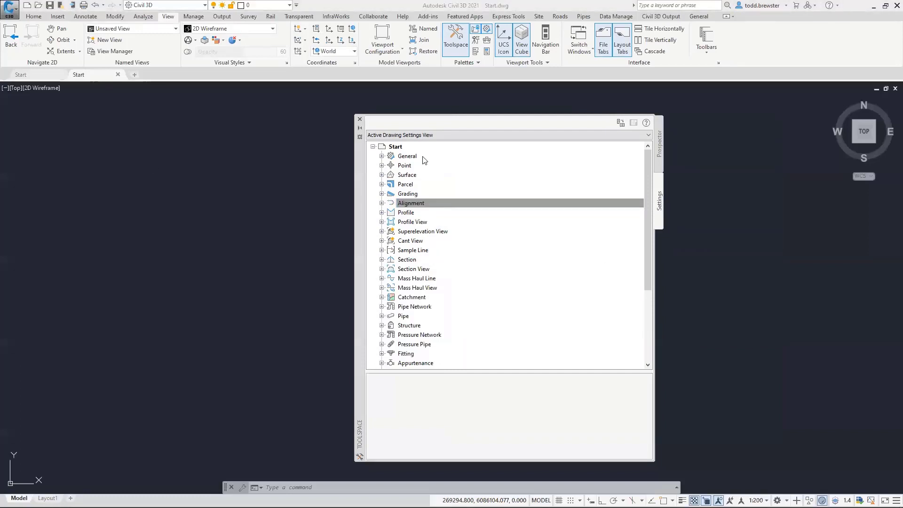
Move the Toolspace palette to the left edge and expand the Surface settings node
drag(360, 175, 48, 176)
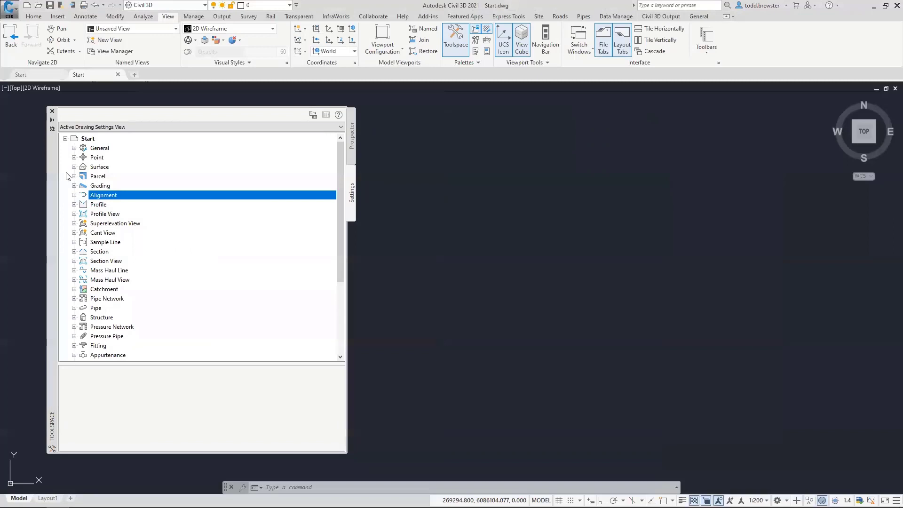
click(98, 168)
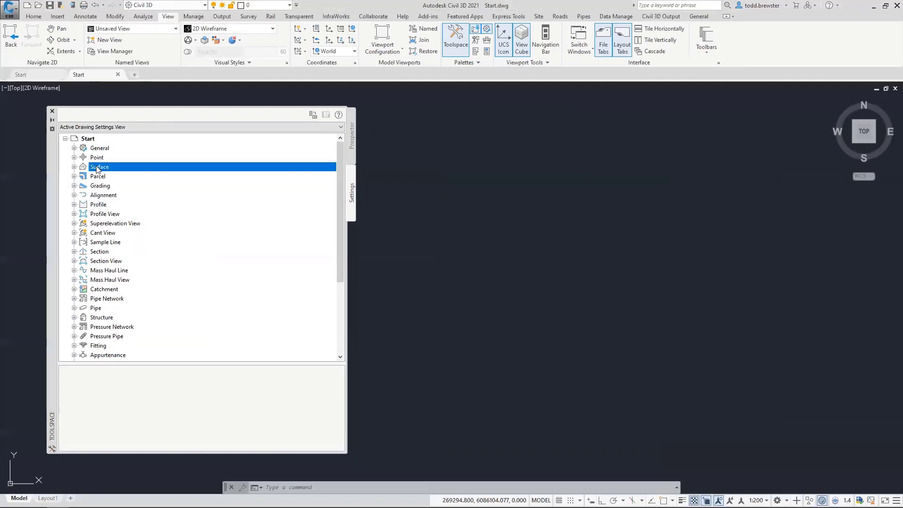
click(74, 167)
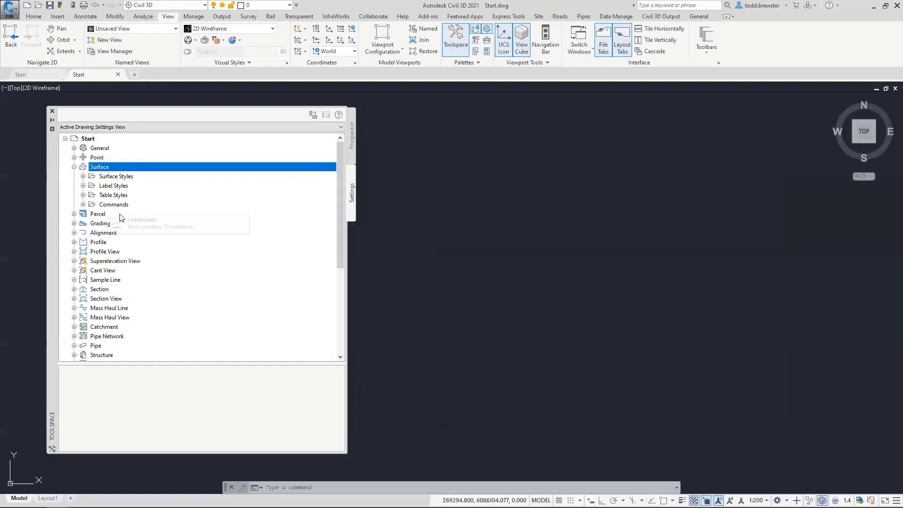
Create a new surface style and rename it '_For Survey' on the Information tab
right_click(117, 177)
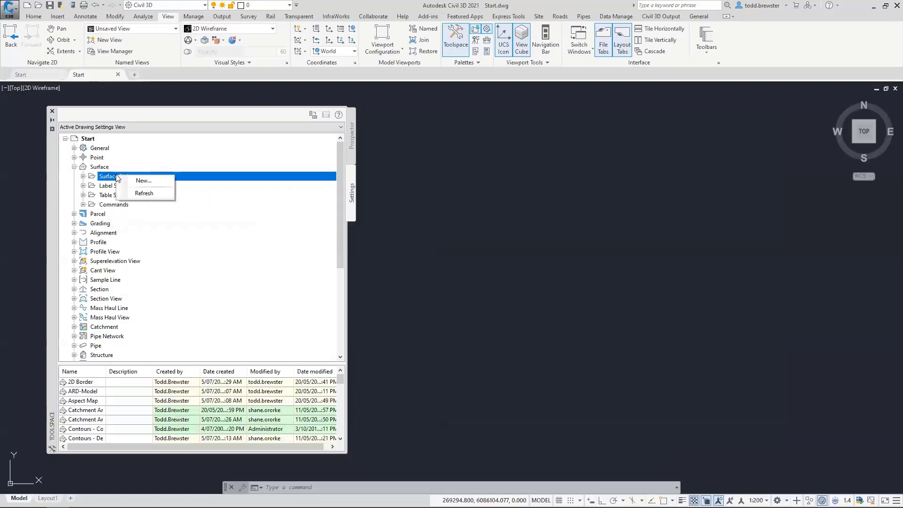
click(146, 181)
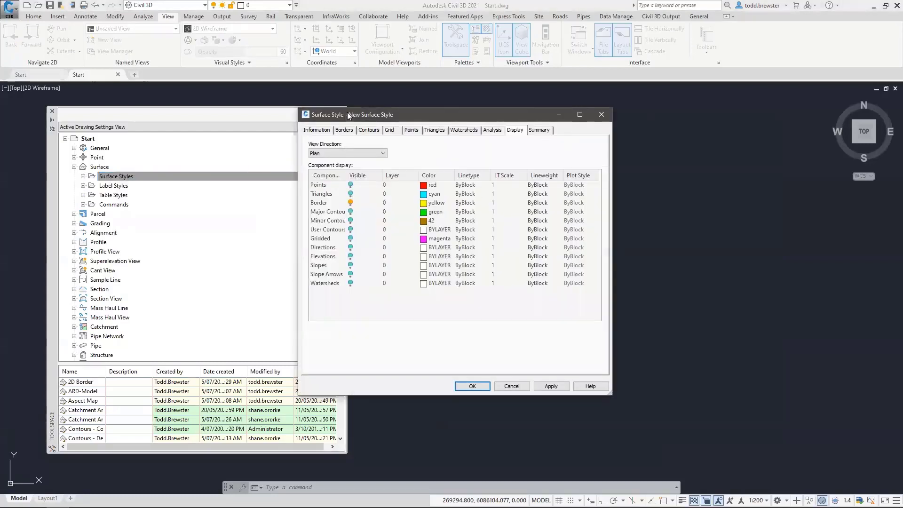
click(320, 134)
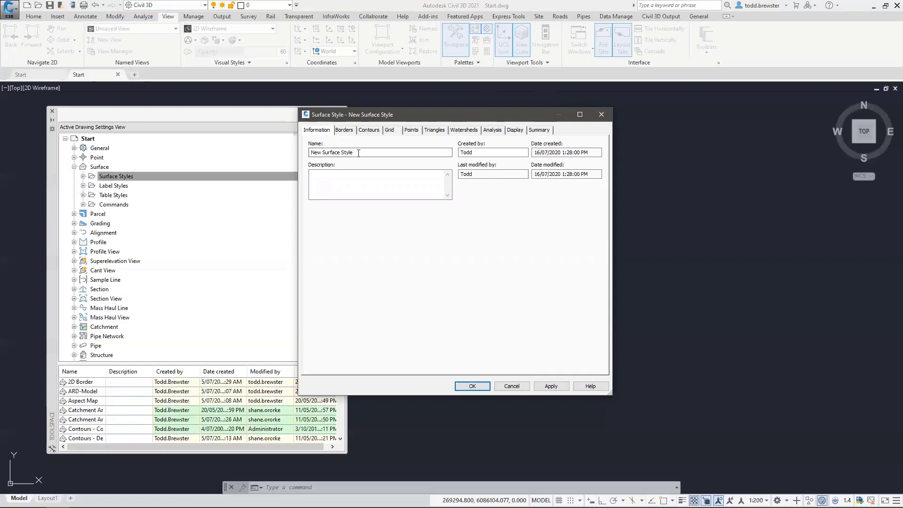
drag(359, 153, 282, 151)
key(BackSpace)
text(_For Su)
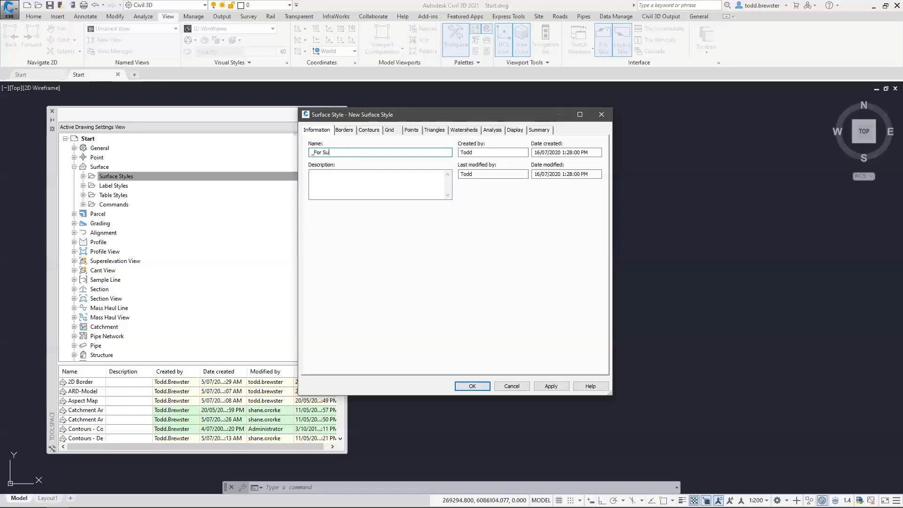
text(rvey)
click(334, 180)
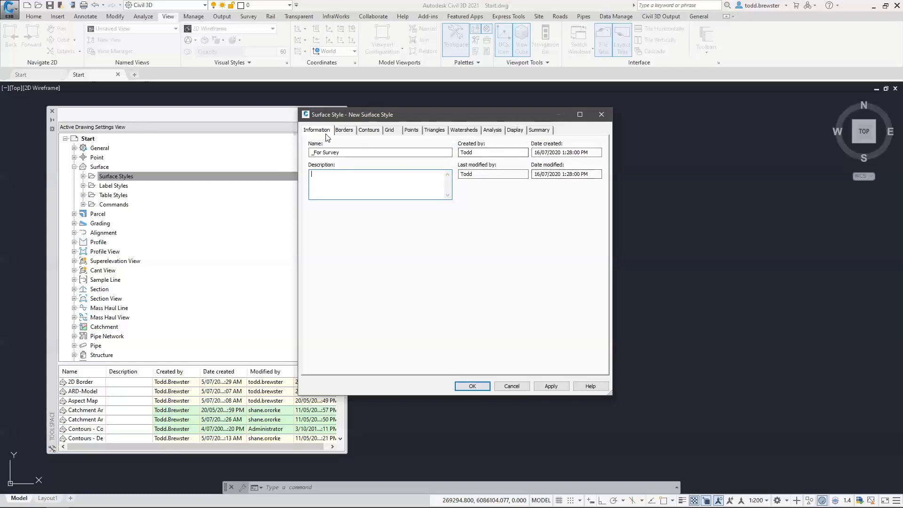
On the Display tab, keep Plan view and toggle off Major and Minor Contour visibility
click(517, 132)
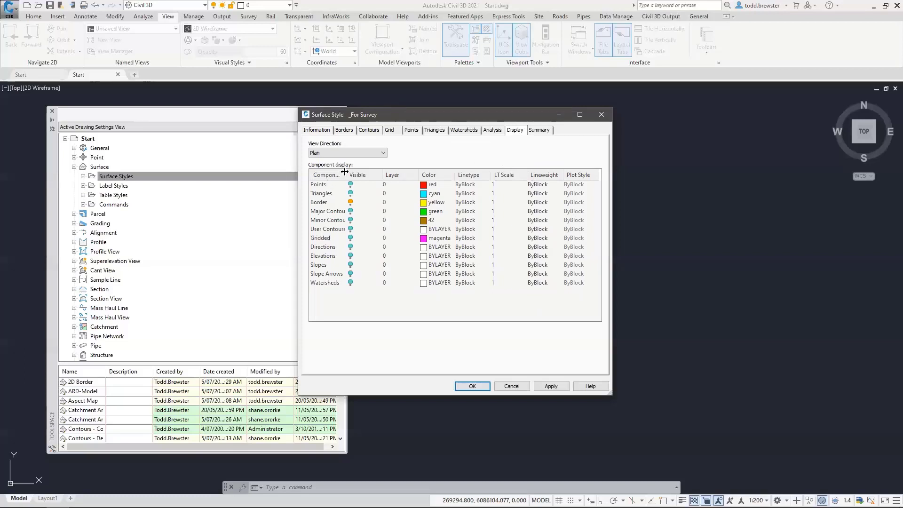
drag(345, 172, 358, 173)
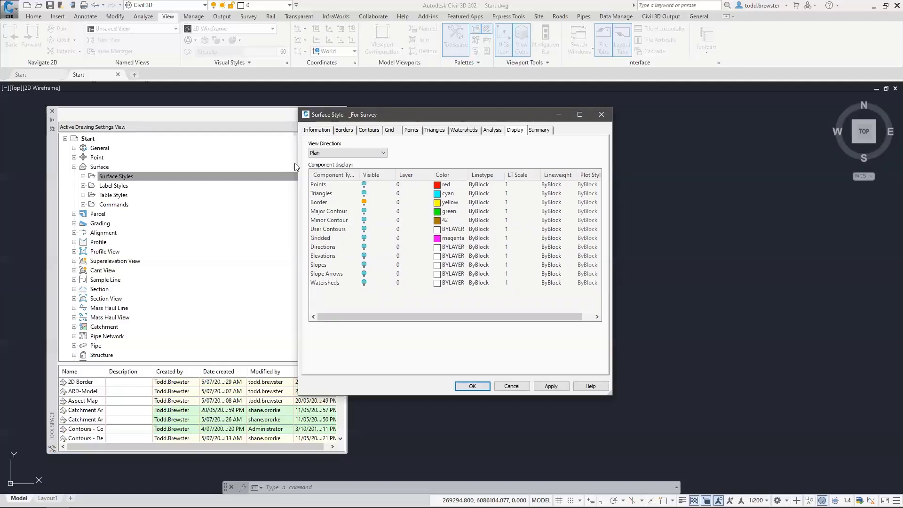
click(382, 152)
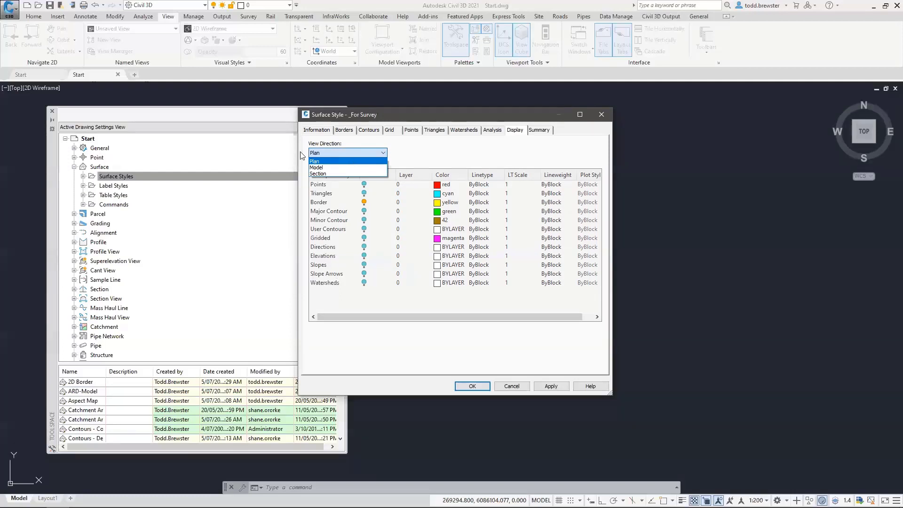
click(317, 162)
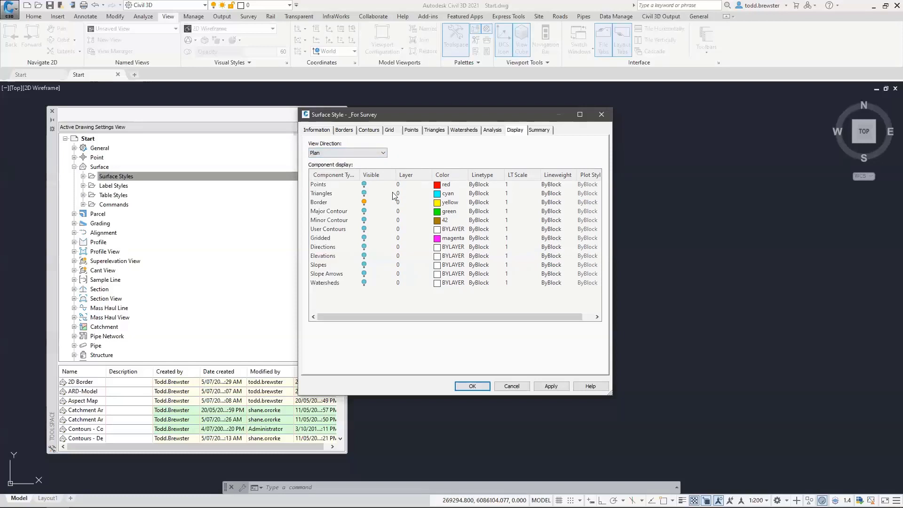
click(364, 202)
click(365, 212)
click(364, 220)
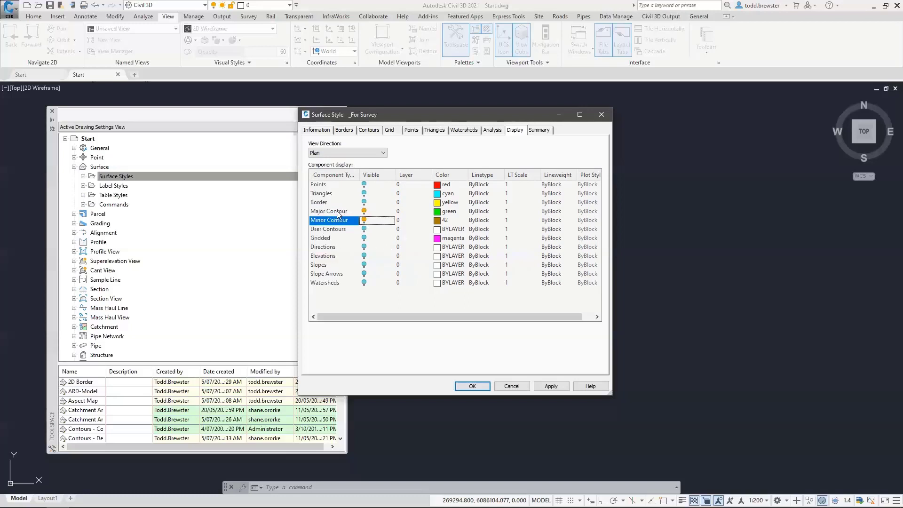
Set the Major Contour colour to 41 and the Minor Contour colour to 44
click(444, 212)
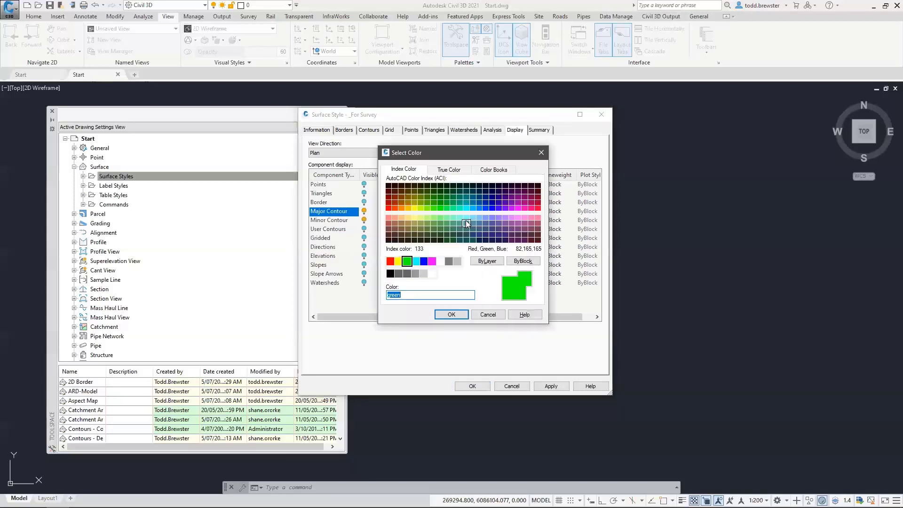
text(41)
key(Return)
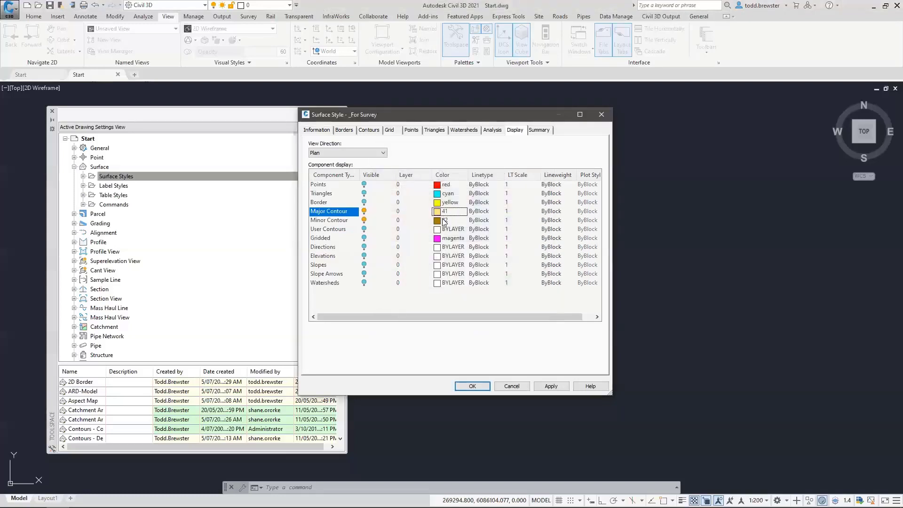
click(443, 221)
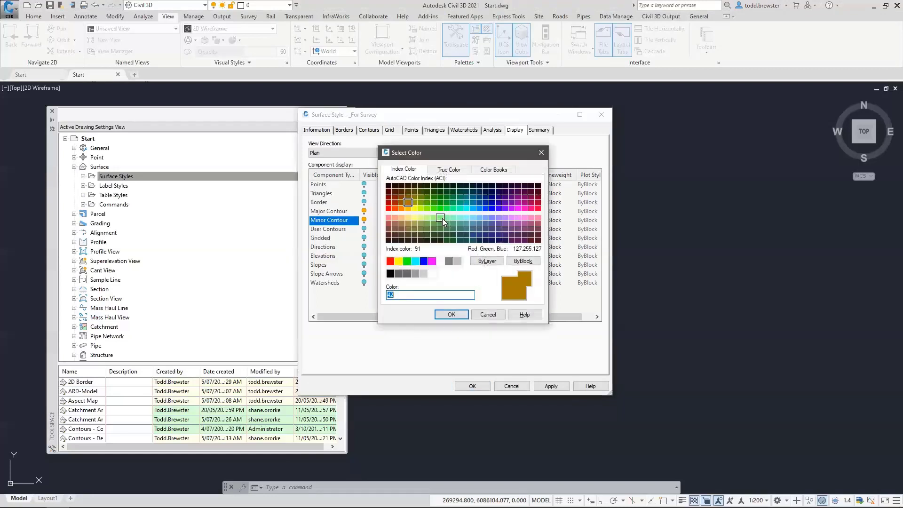
text(44)
key(Return)
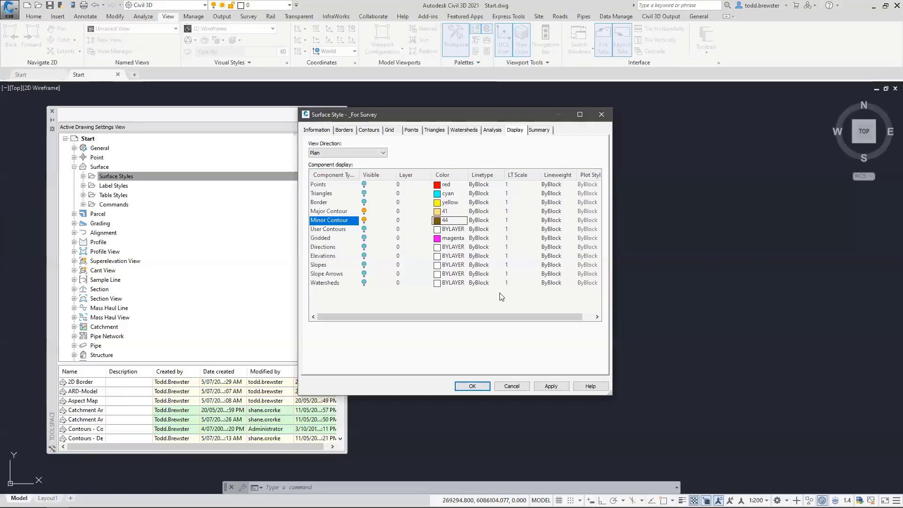
Check the Minor Contour layer choices but cancel, leaving it on layer 0
click(398, 220)
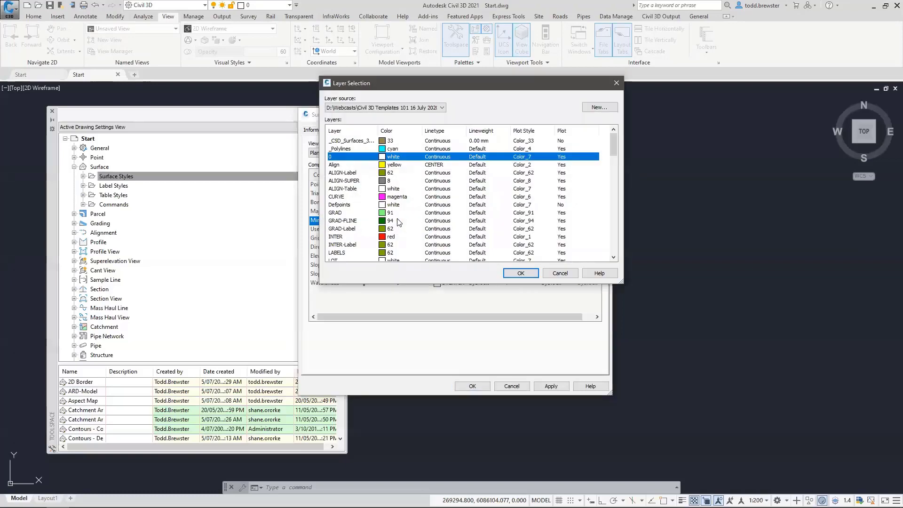
click(563, 275)
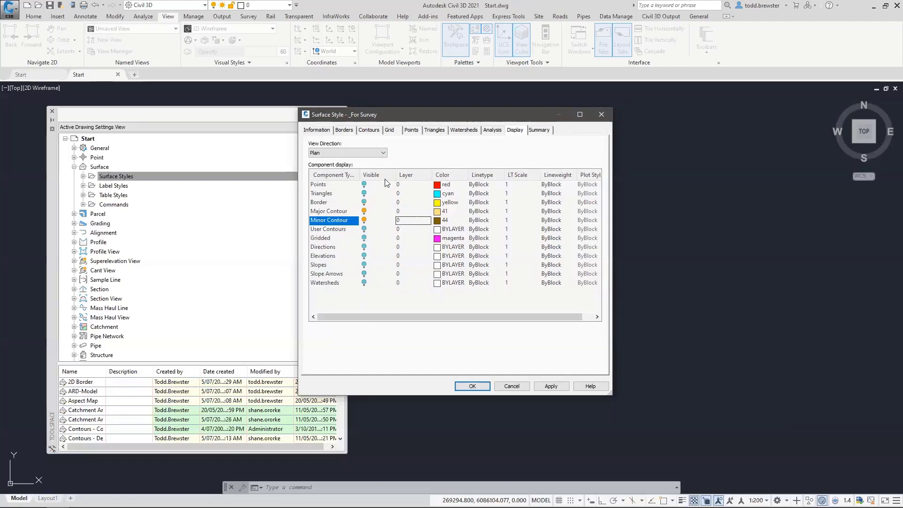
click(368, 132)
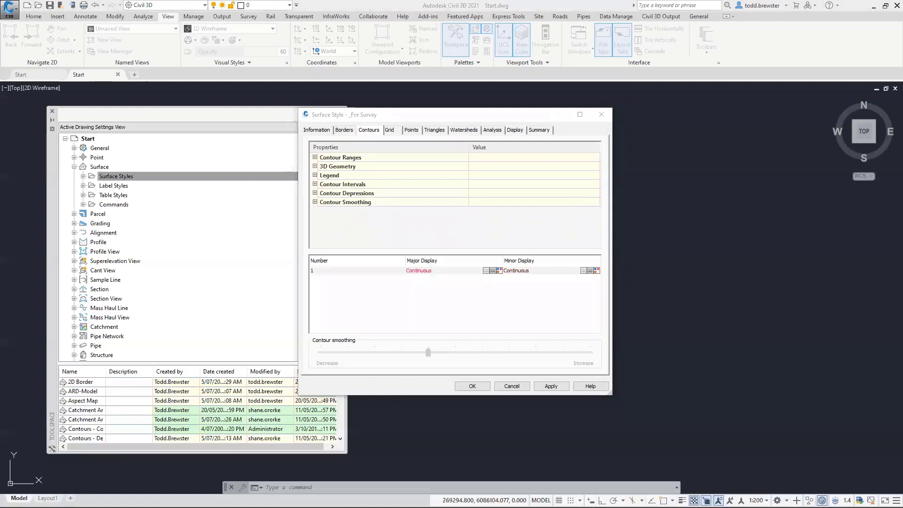
Set the _For Survey contour intervals to 0.2 m minor and 1.0 m major
click(315, 184)
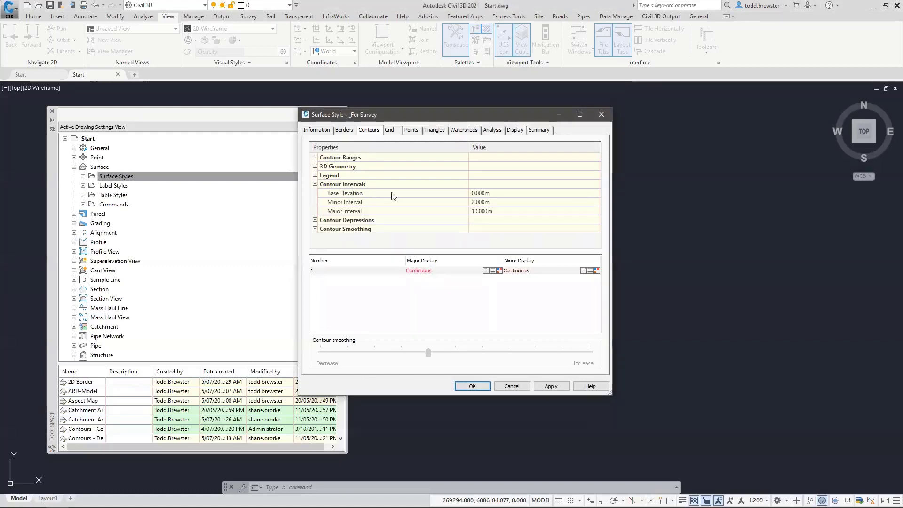
click(490, 203)
text(.2)
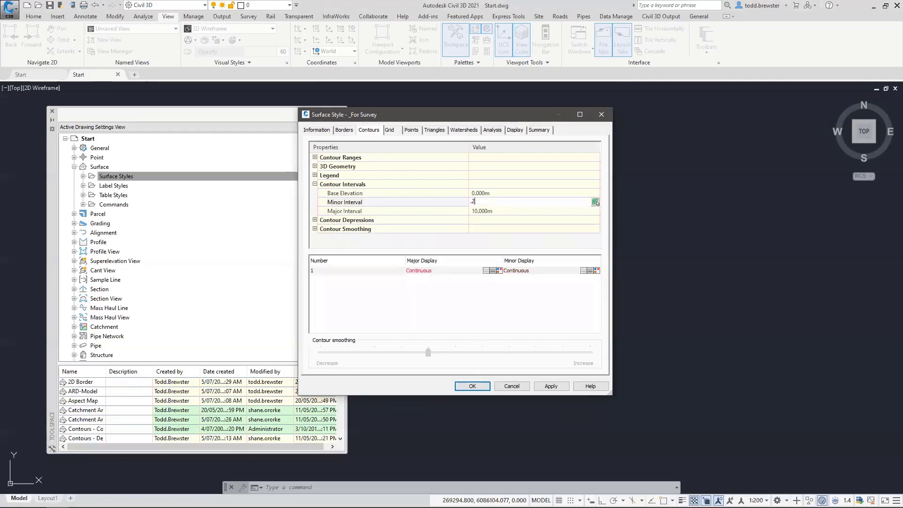
click(482, 210)
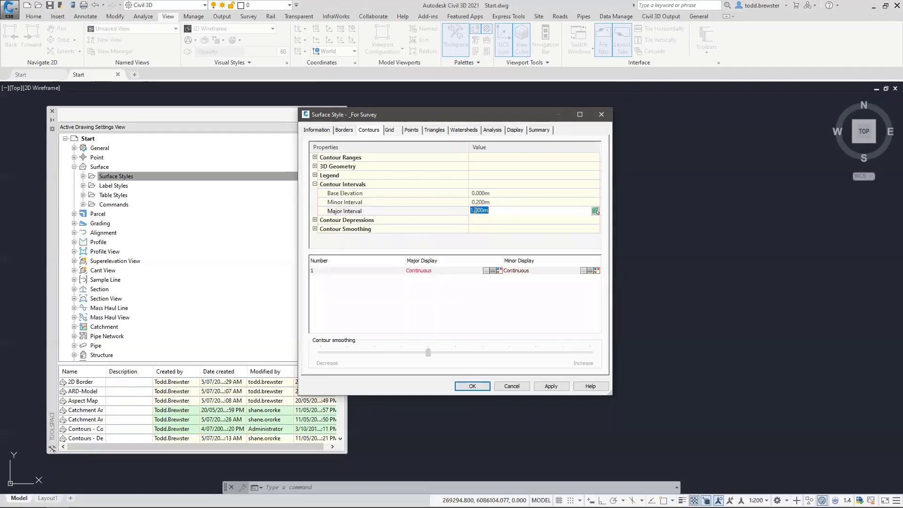
Turn on contour smoothing with Add vertices, raise the smoothing amount, and save the style
click(315, 229)
click(486, 237)
click(483, 229)
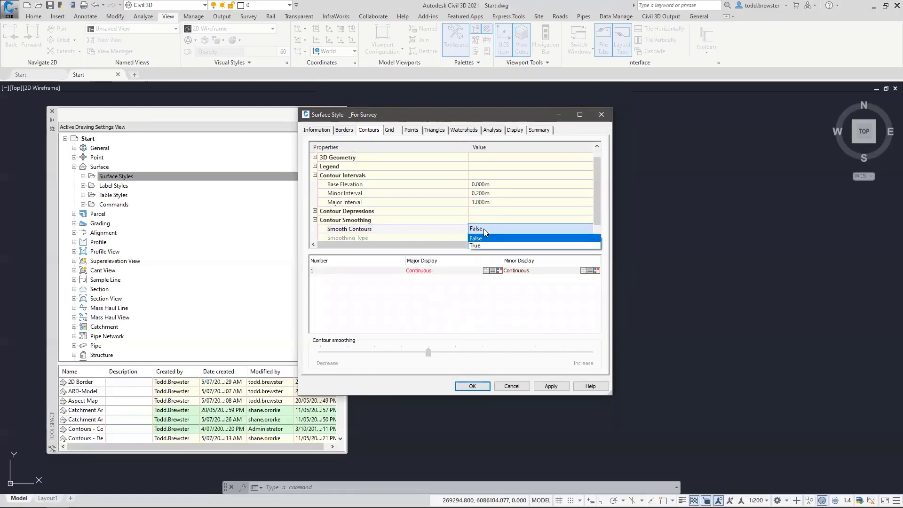
click(482, 240)
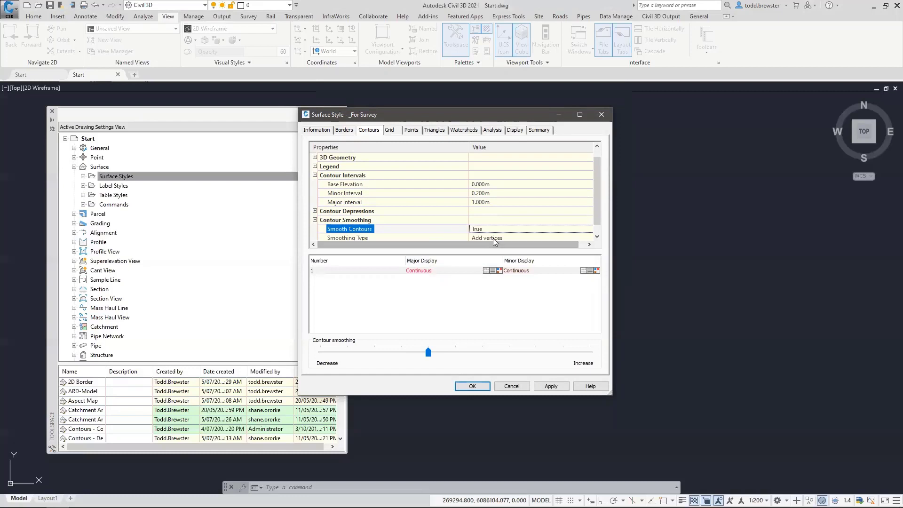
click(489, 237)
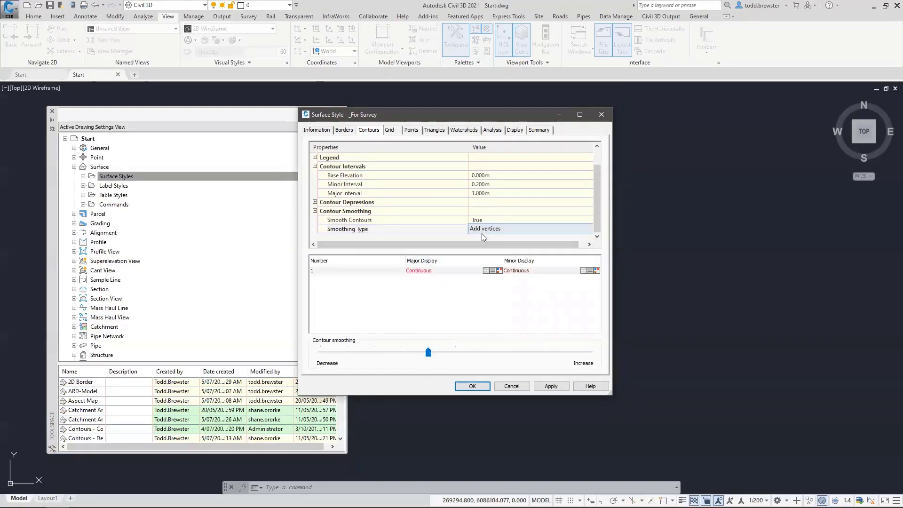
click(493, 229)
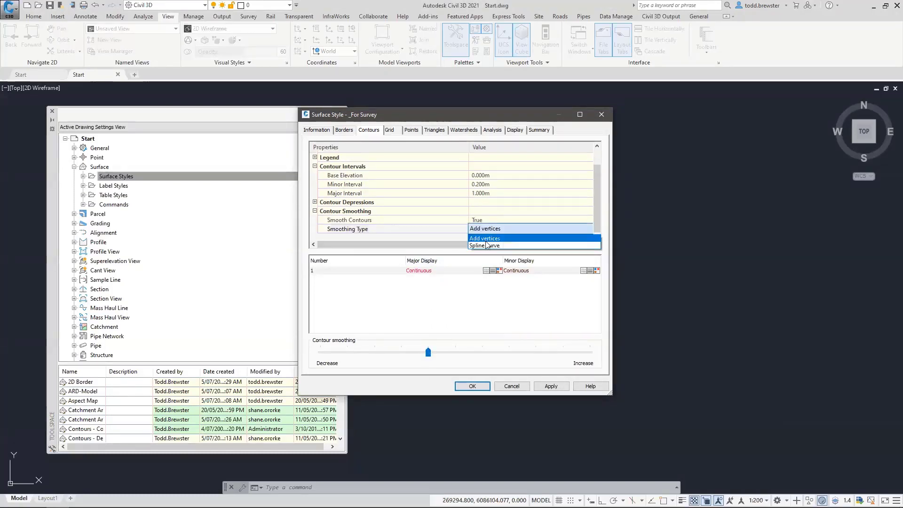
click(483, 238)
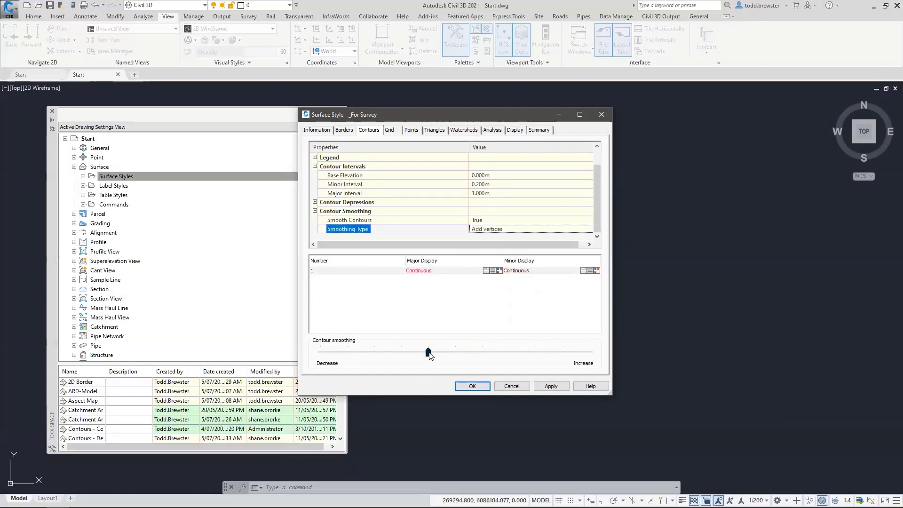
drag(415, 355, 490, 356)
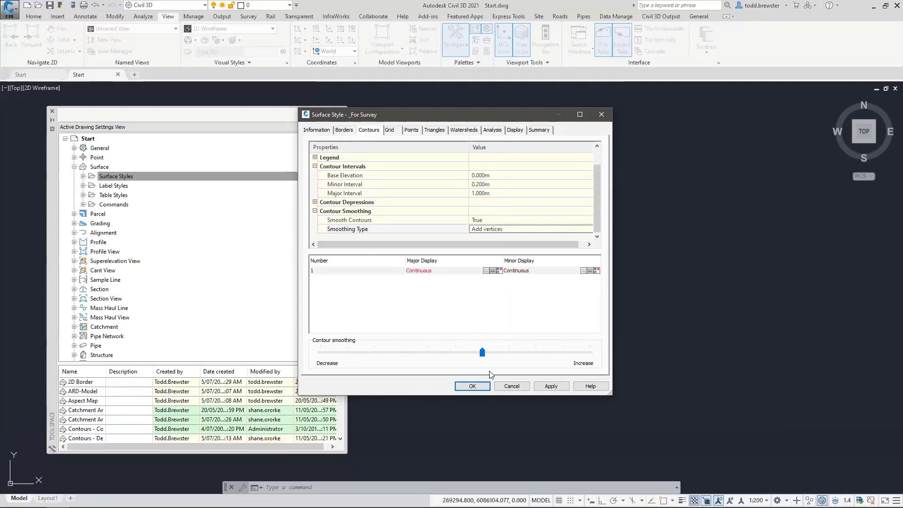
click(472, 386)
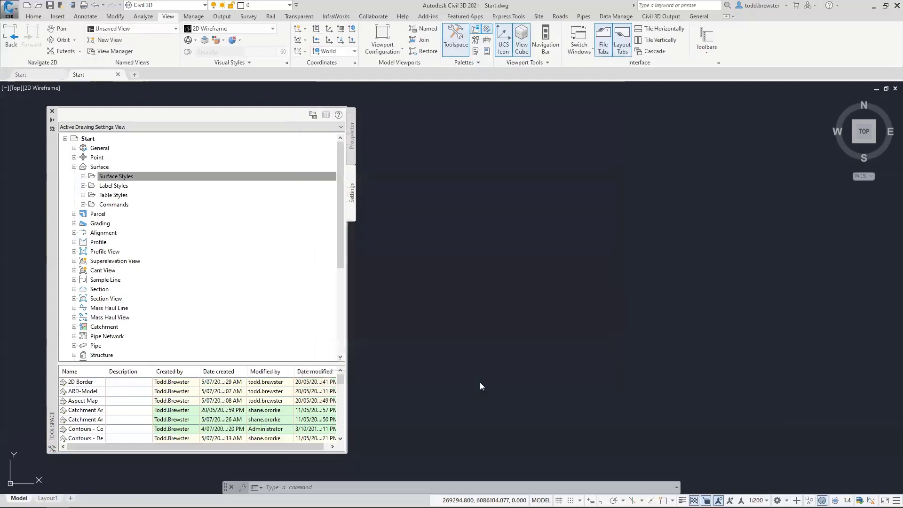
Check _For Survey under Surface Styles, then expand the Surface commands and select CreateSurface
click(83, 176)
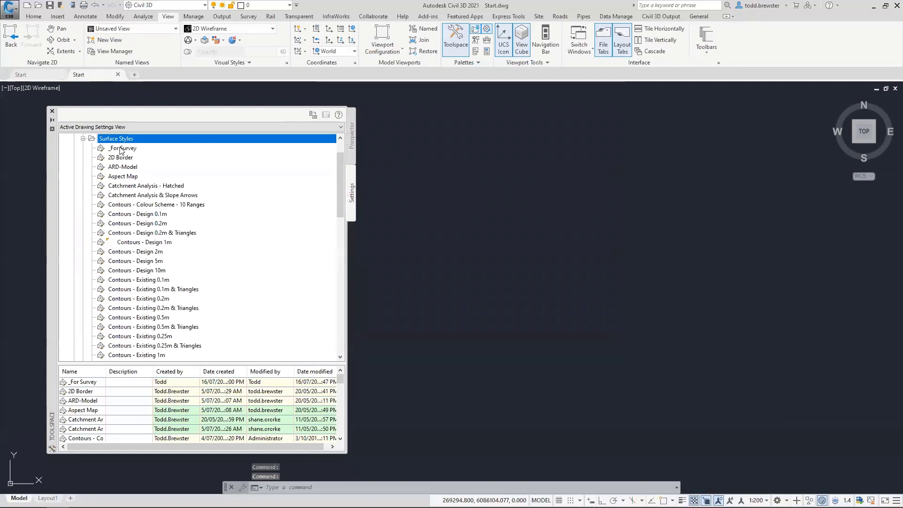
click(129, 148)
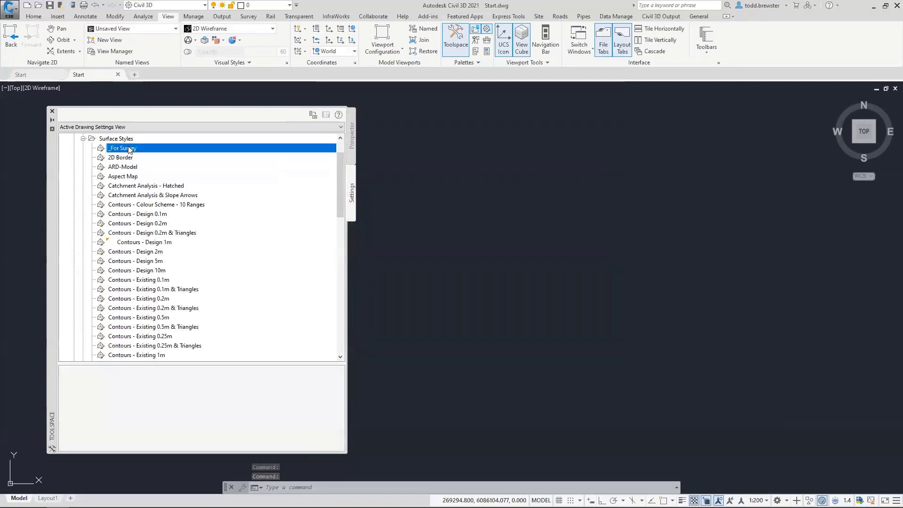
click(82, 139)
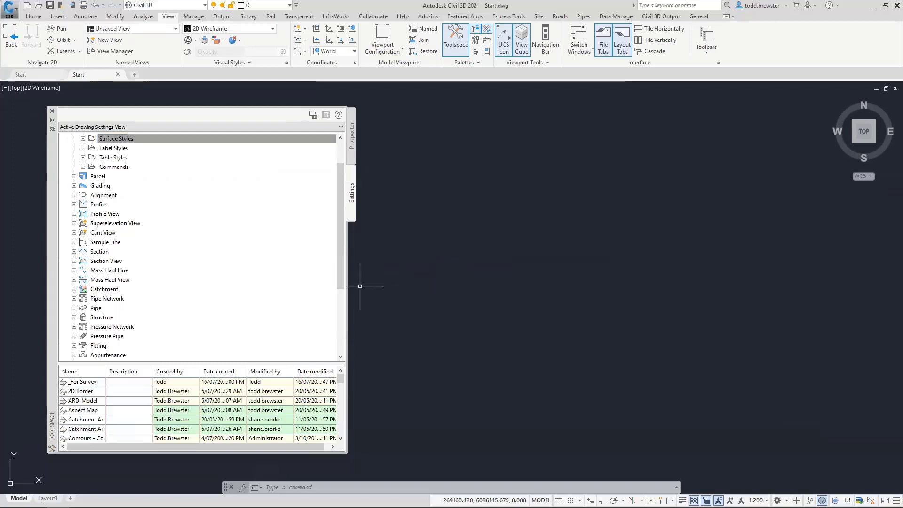
click(83, 167)
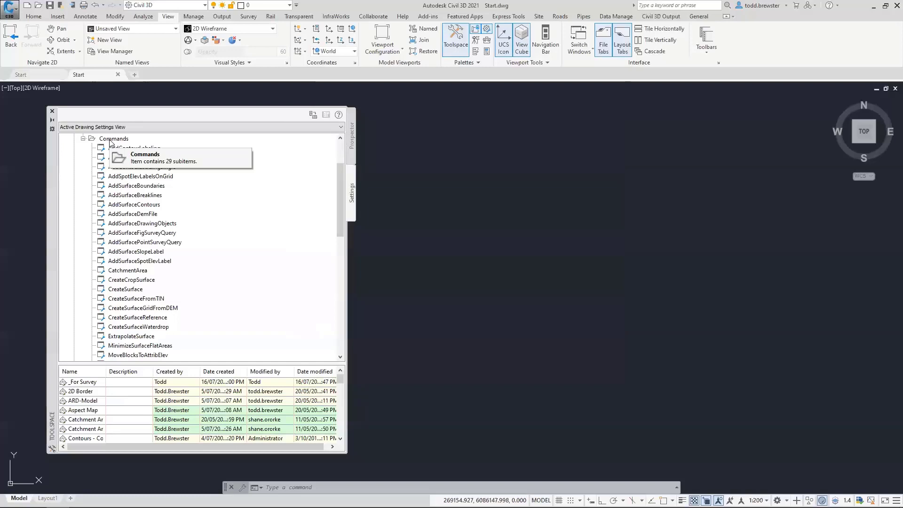
click(121, 290)
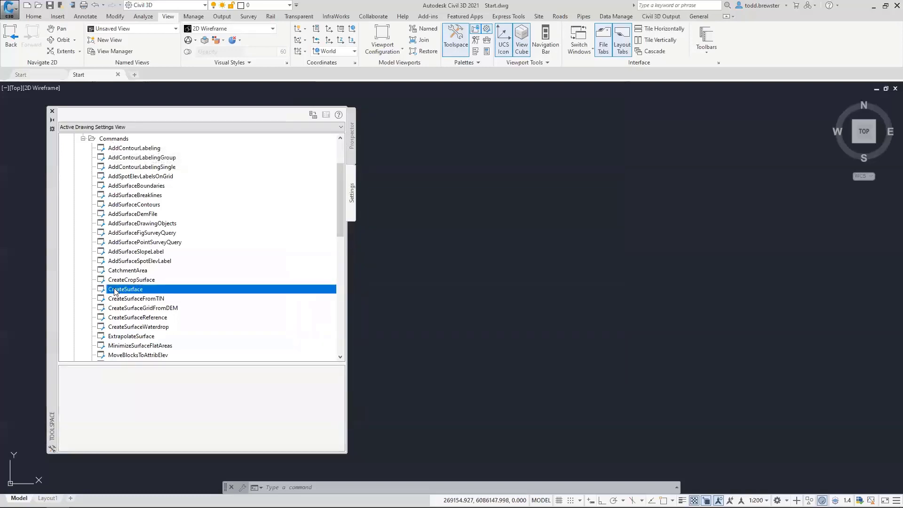
In CreateSurface command settings, start the SURFACE <[Next Counter(CP)]> name template at 1 and save
right_click(129, 291)
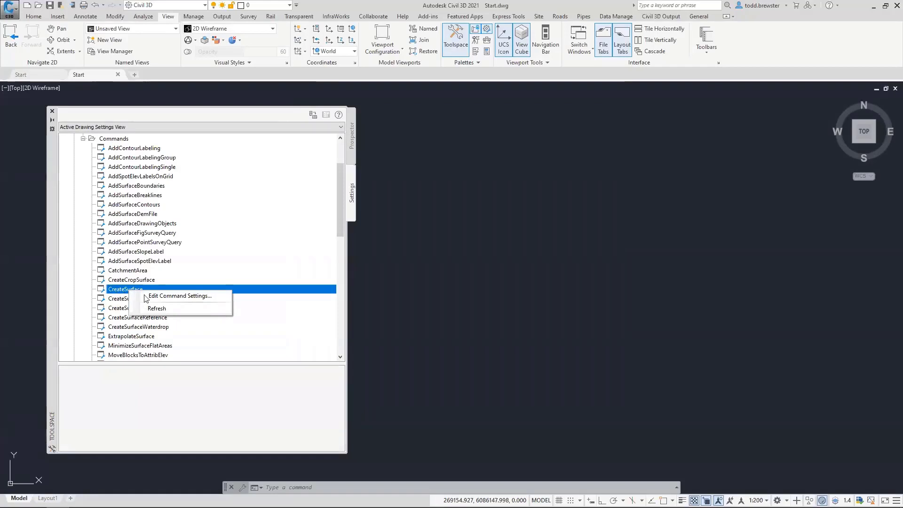
click(165, 296)
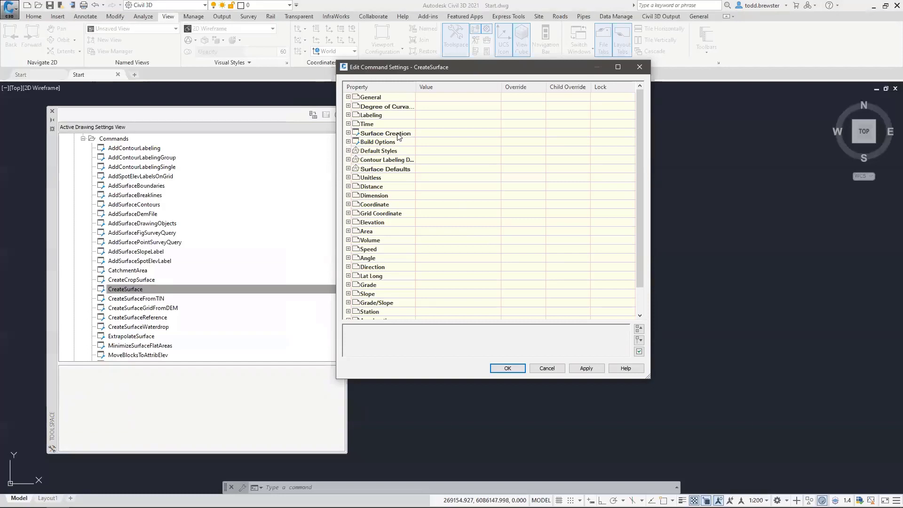
click(348, 133)
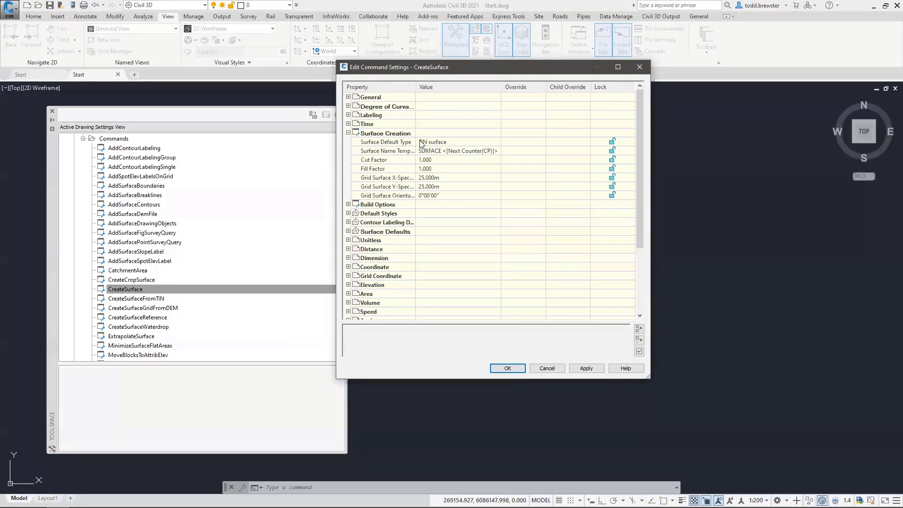
click(493, 151)
click(497, 150)
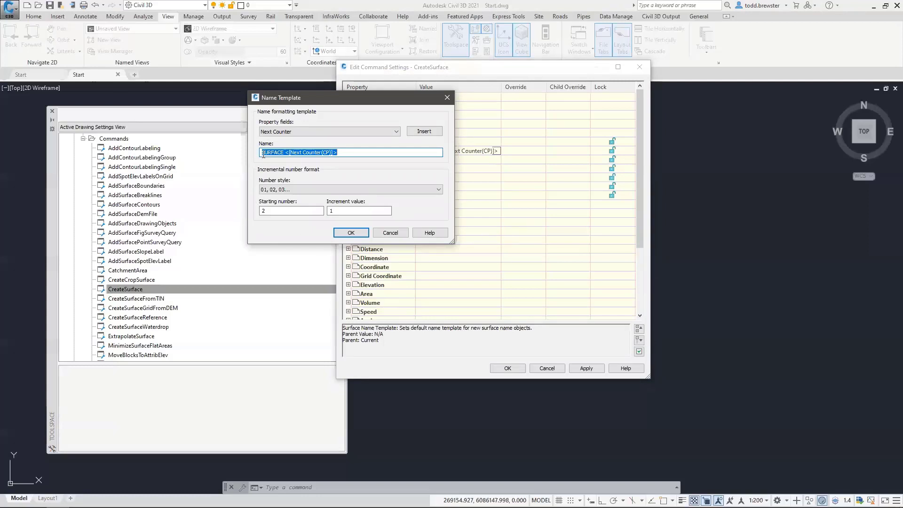
click(306, 153)
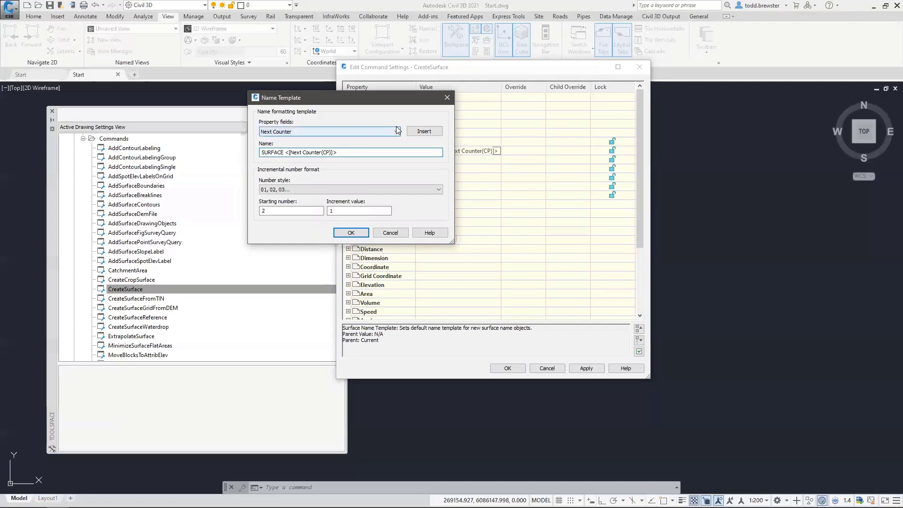
double_click(270, 208)
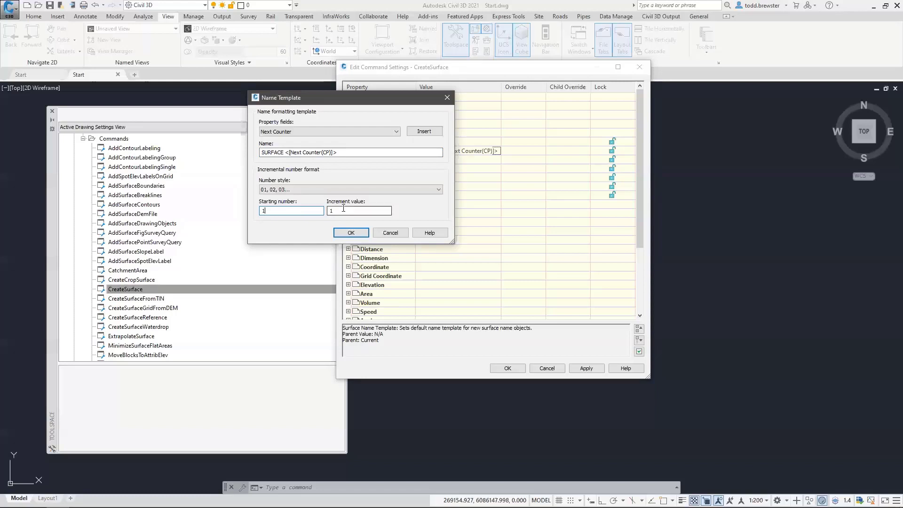
click(352, 233)
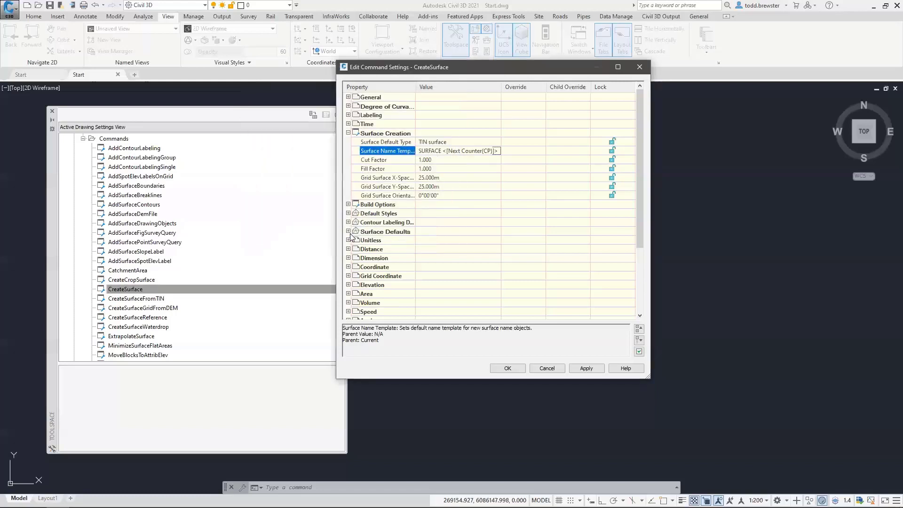
click(507, 368)
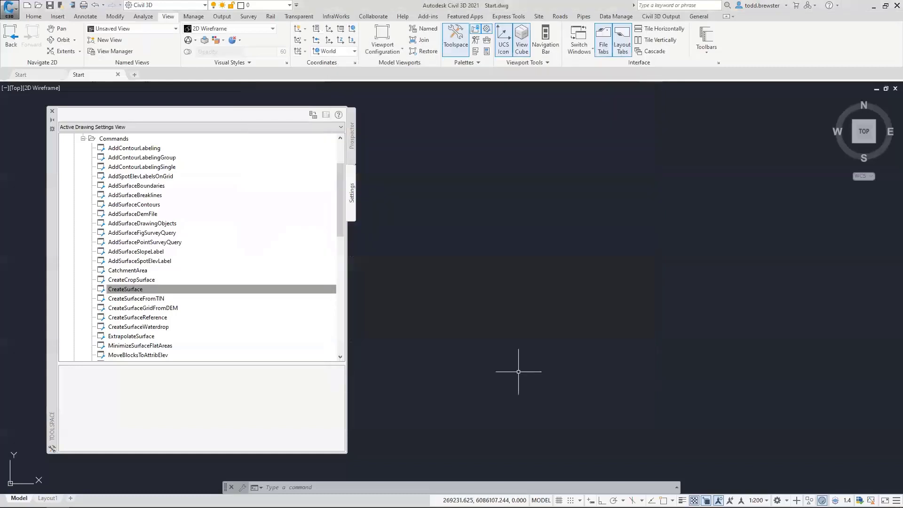
click(83, 139)
scroll(94, 188, up, 3)
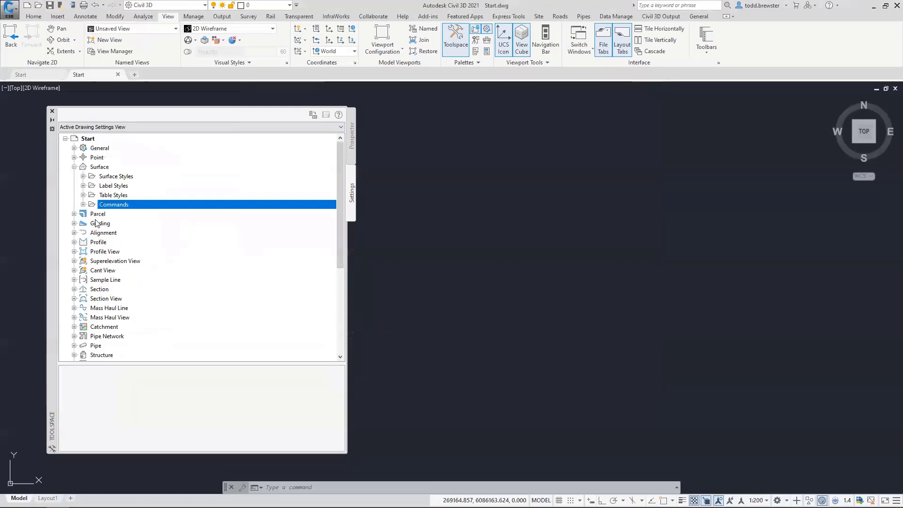
Create TIN surface SURFACE 01 from Prospector, assigning it the _For Survey style
click(352, 137)
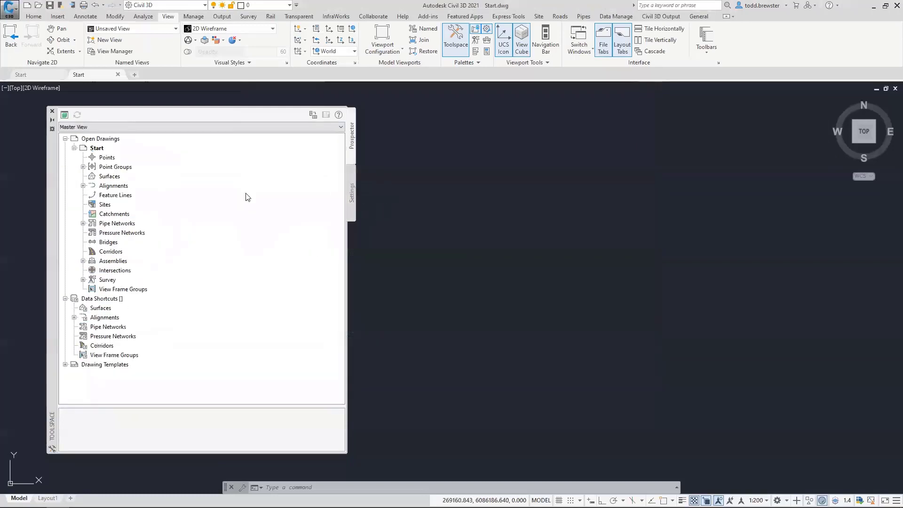
right_click(111, 177)
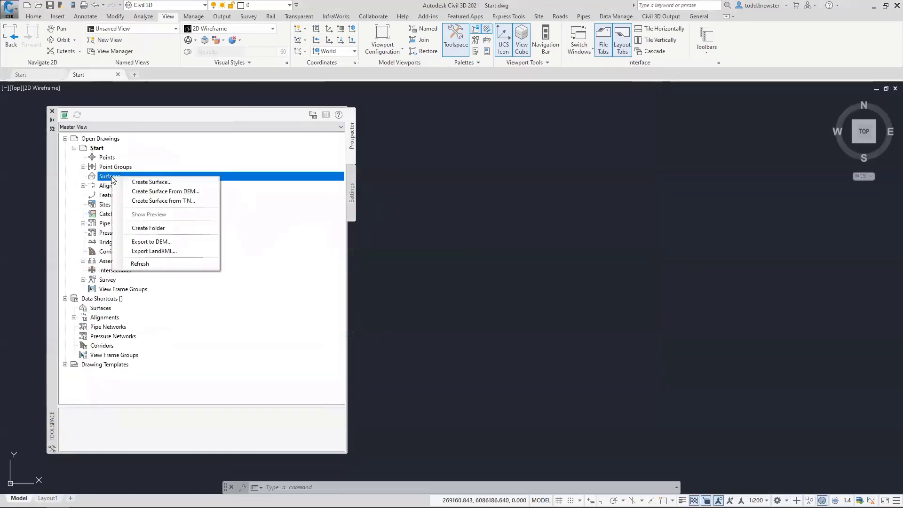
click(141, 183)
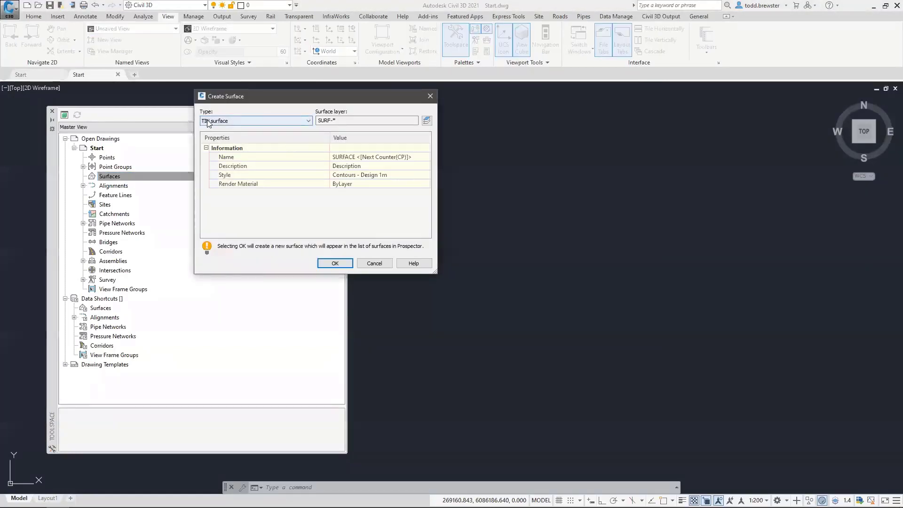
click(324, 121)
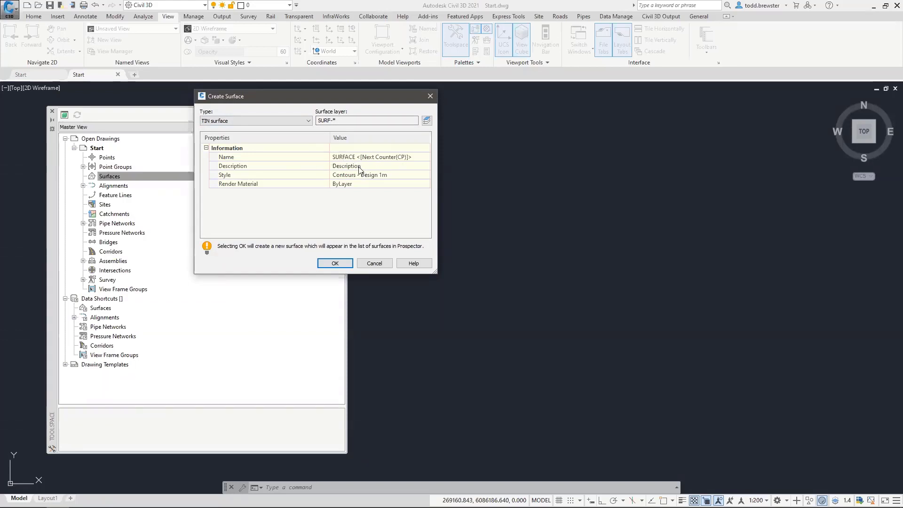
click(398, 177)
click(425, 176)
click(422, 242)
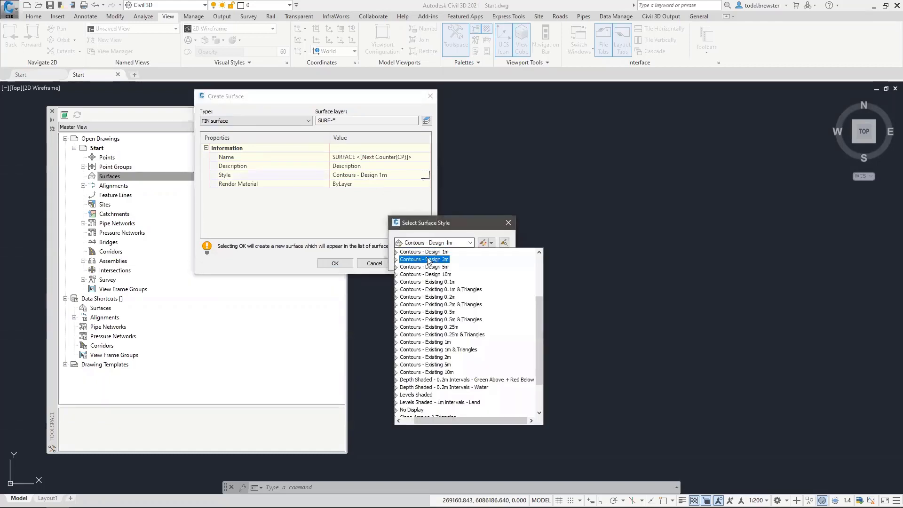
click(414, 252)
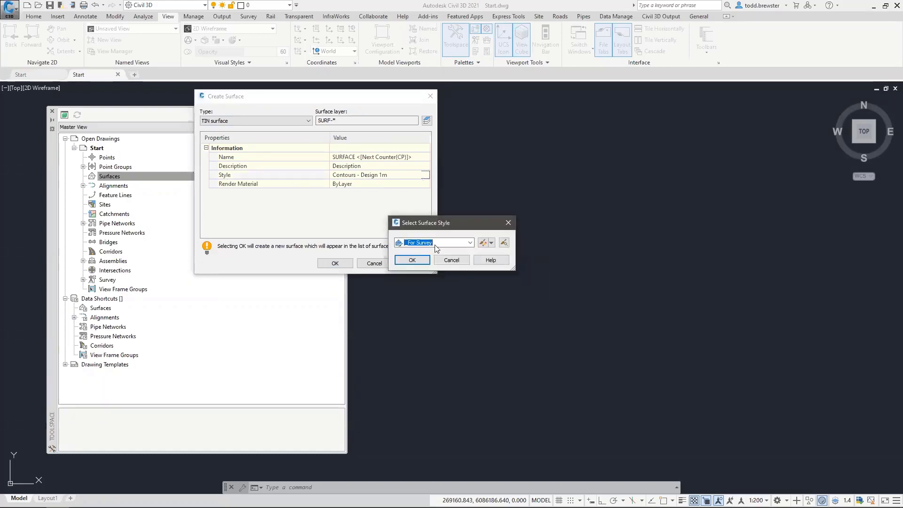
click(414, 259)
click(332, 262)
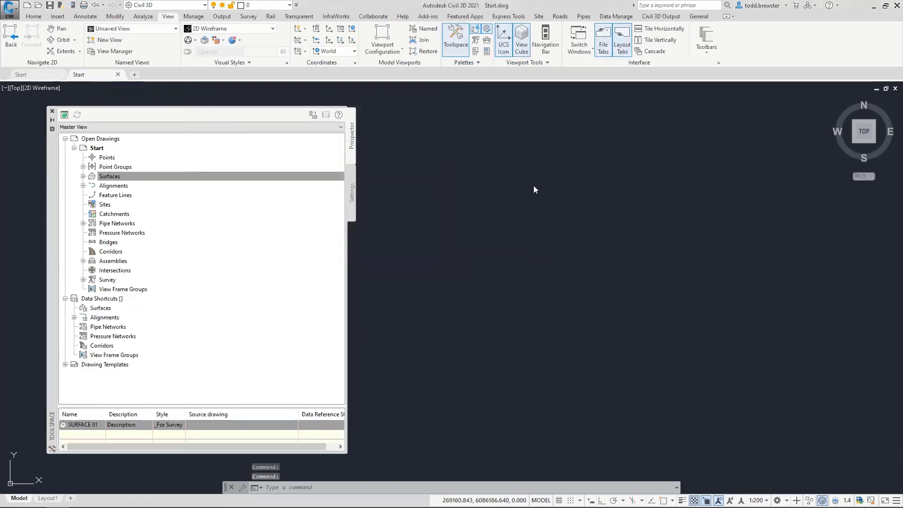
Expand SURFACE 01's Definition in Prospector and check the drawing's layer list
click(83, 176)
click(93, 185)
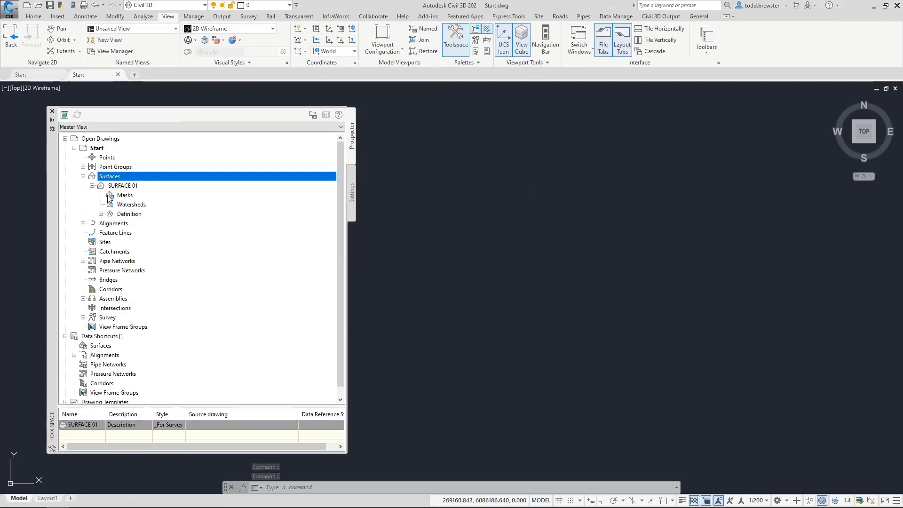
click(101, 214)
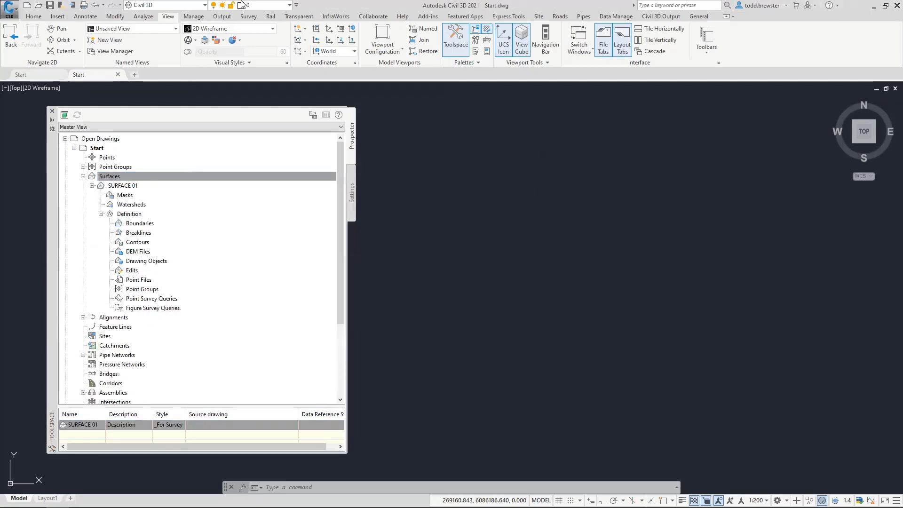
click(276, 6)
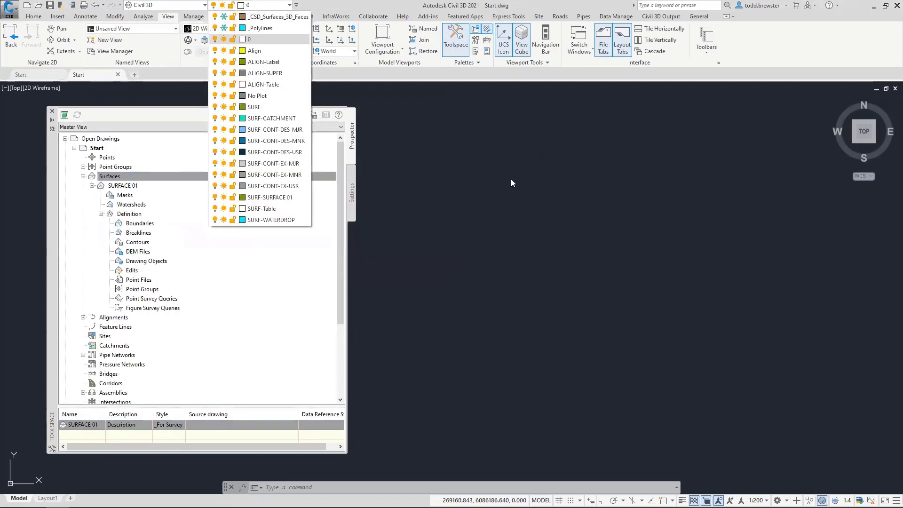
scroll(534, 221, down, 10)
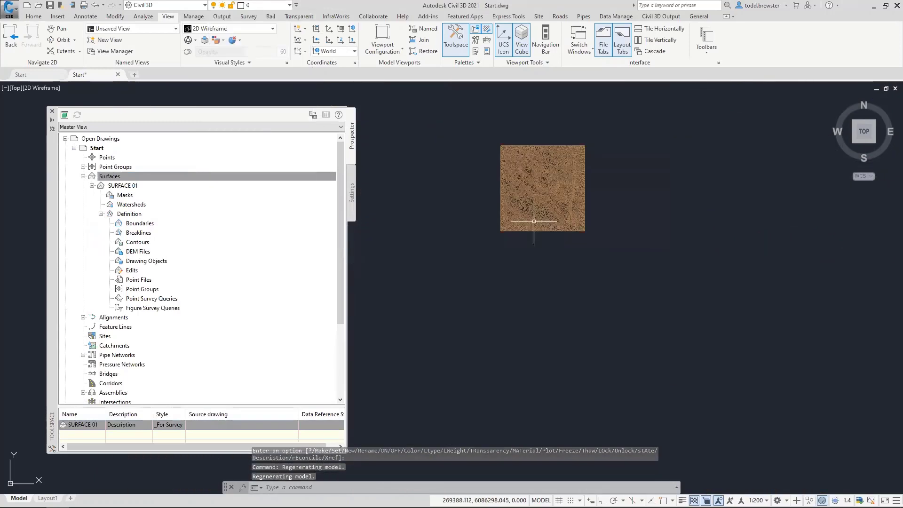
Add all 12433 3D faces to SURFACE 01's definition and freeze the _CSD_Surfaces_3D_Faces layer
right_click(136, 262)
click(160, 266)
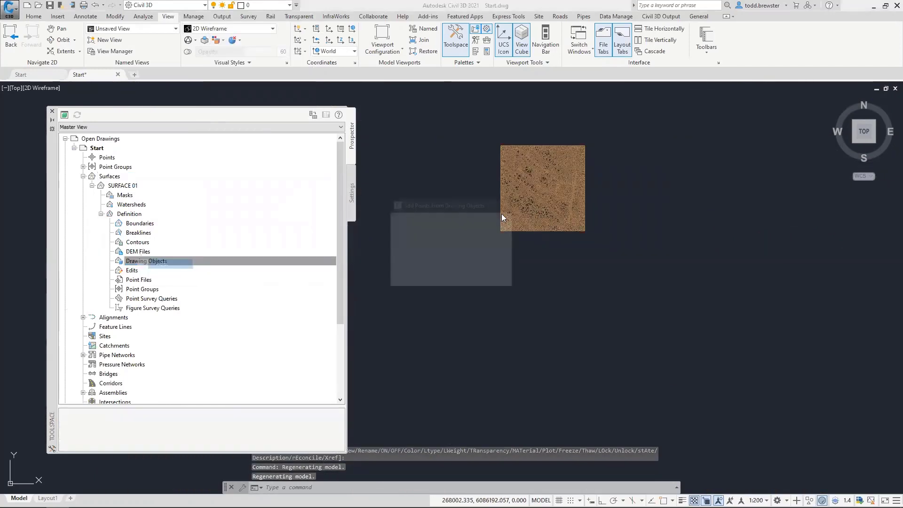
click(423, 229)
click(419, 262)
click(411, 277)
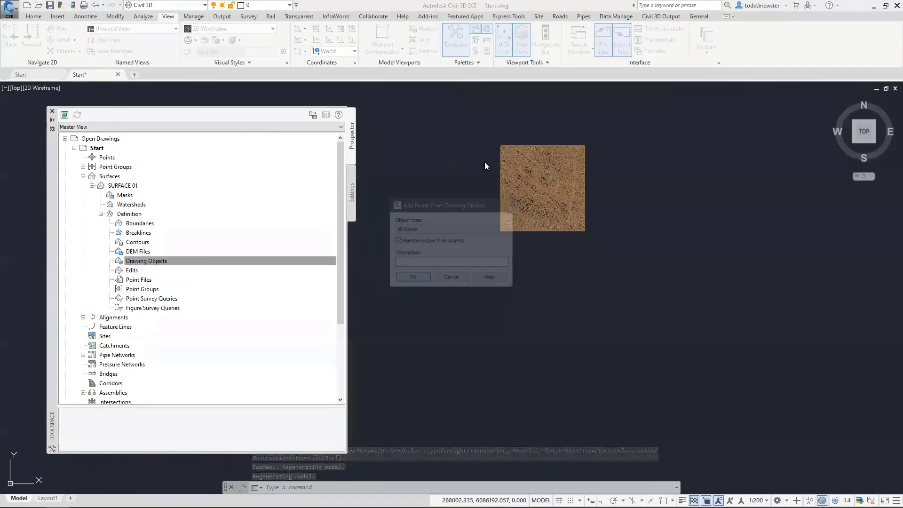
click(494, 122)
click(648, 284)
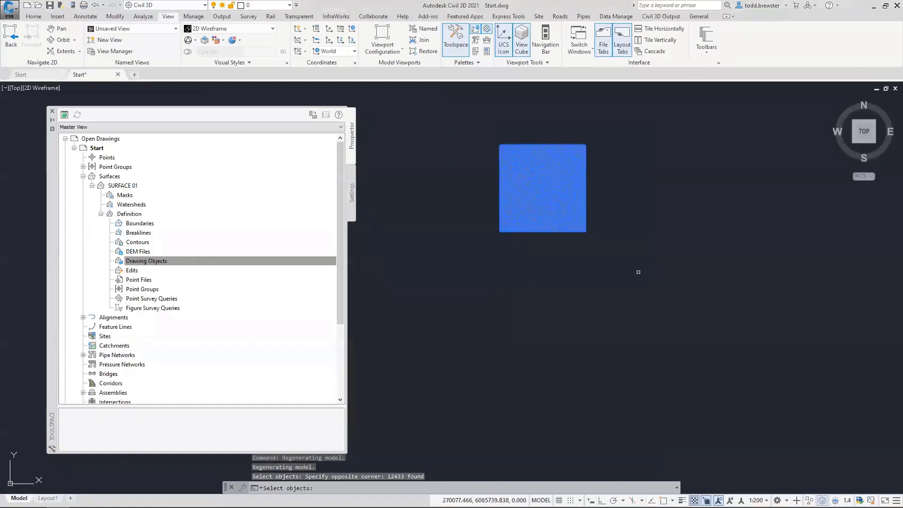
key(Return)
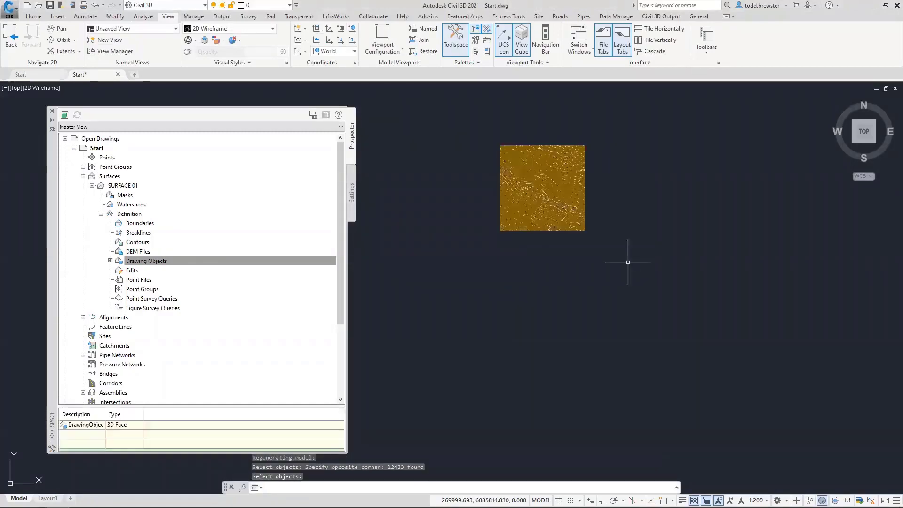
click(250, 5)
click(224, 17)
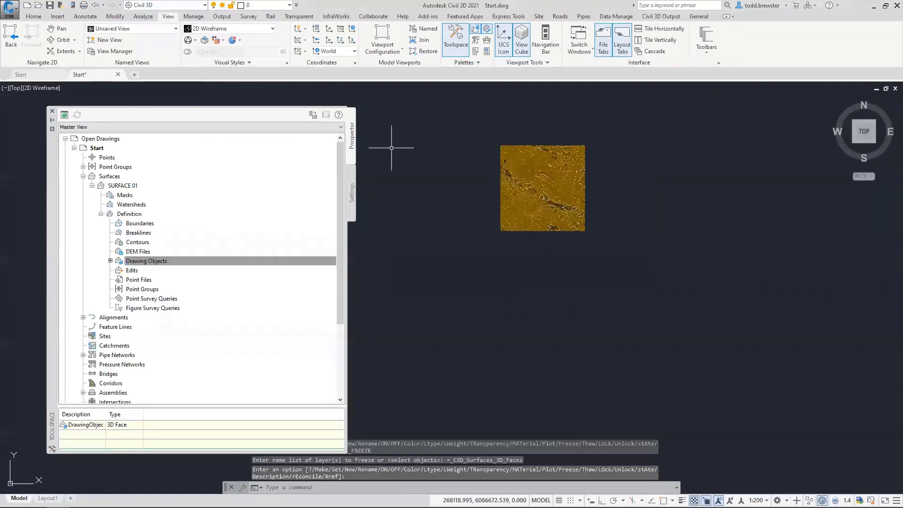
Zoom and pan around SURFACE 01's smoothed contours, then open the Properties palette with Ctrl+1
scroll(525, 190, up, 4)
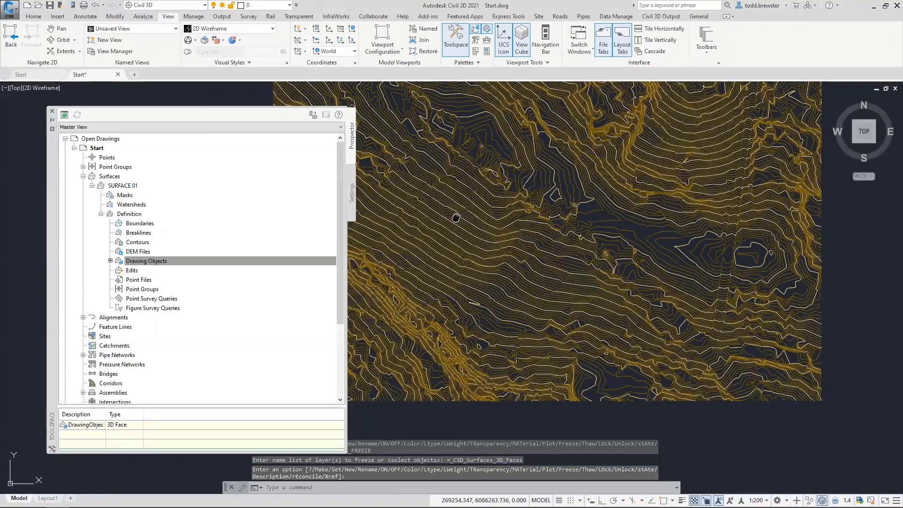
middle_drag(456, 218, 482, 329)
scroll(509, 263, up, 8)
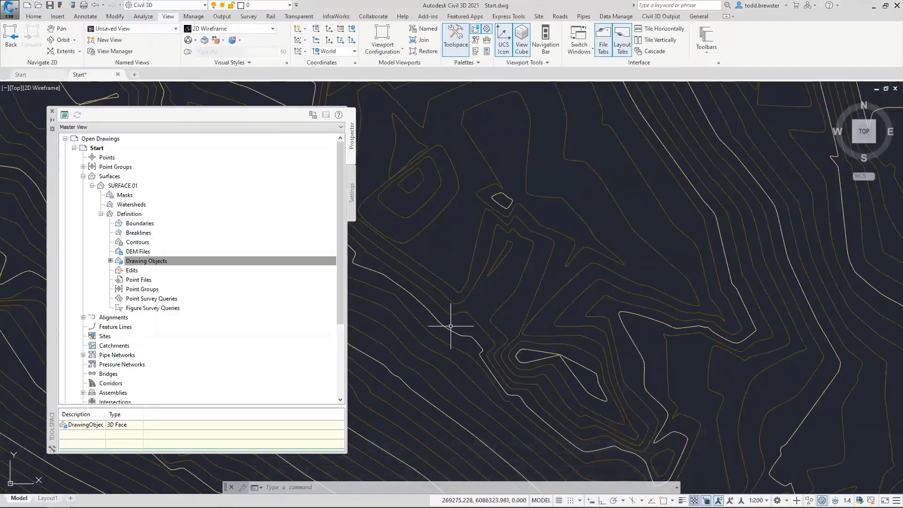
mouse_move(458, 313)
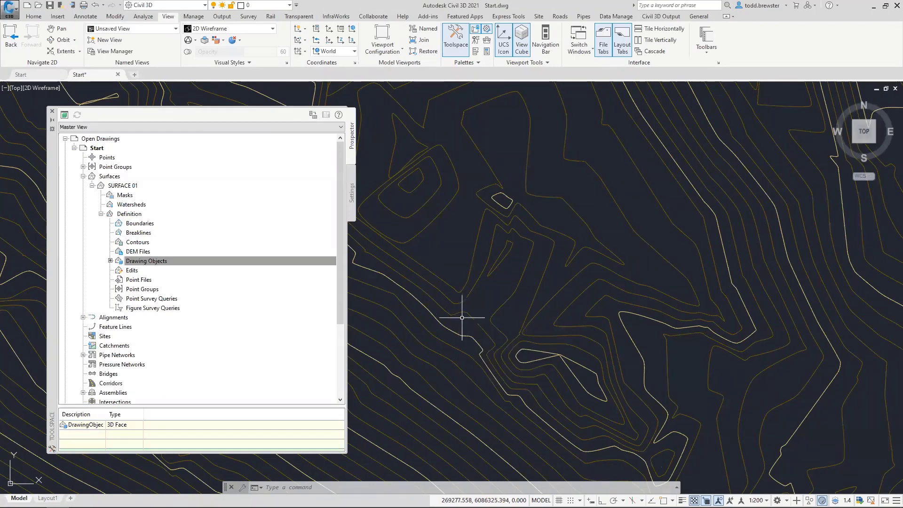
middle_drag(464, 317, 602, 135)
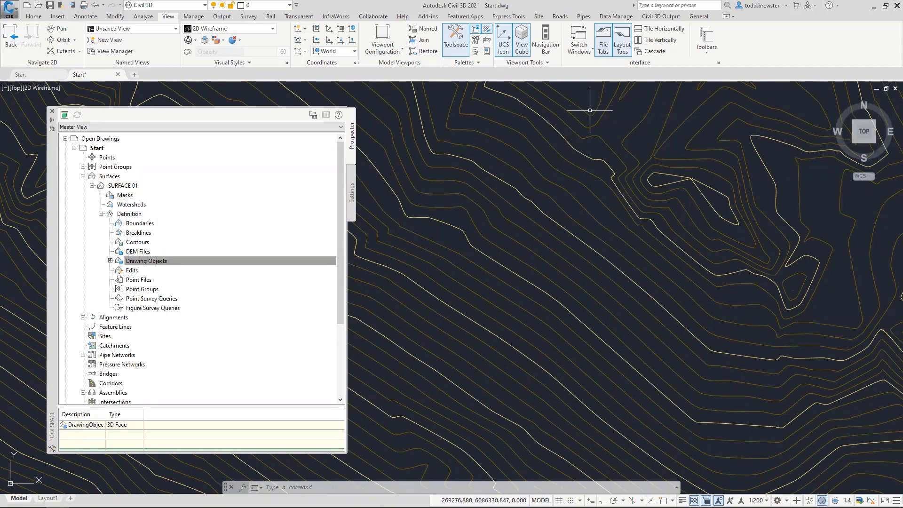
scroll(588, 241, down, 3)
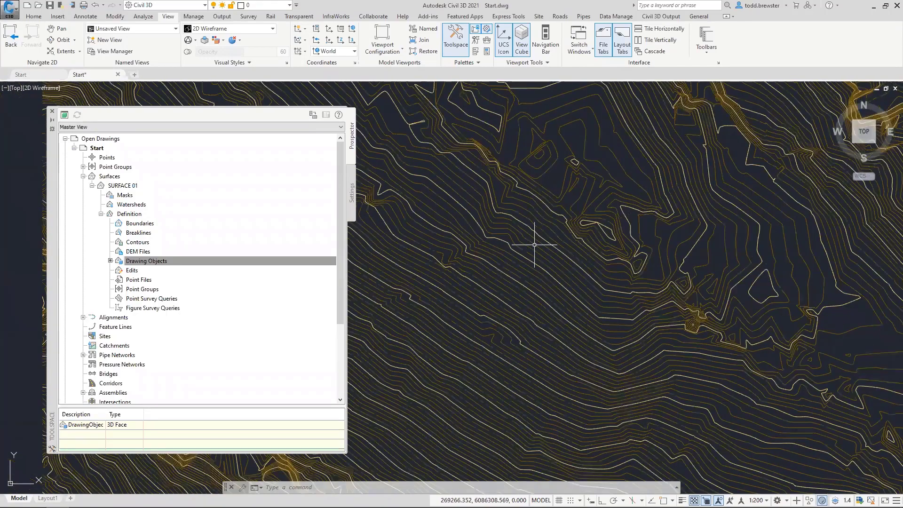
key(ctrl+1)
click(545, 197)
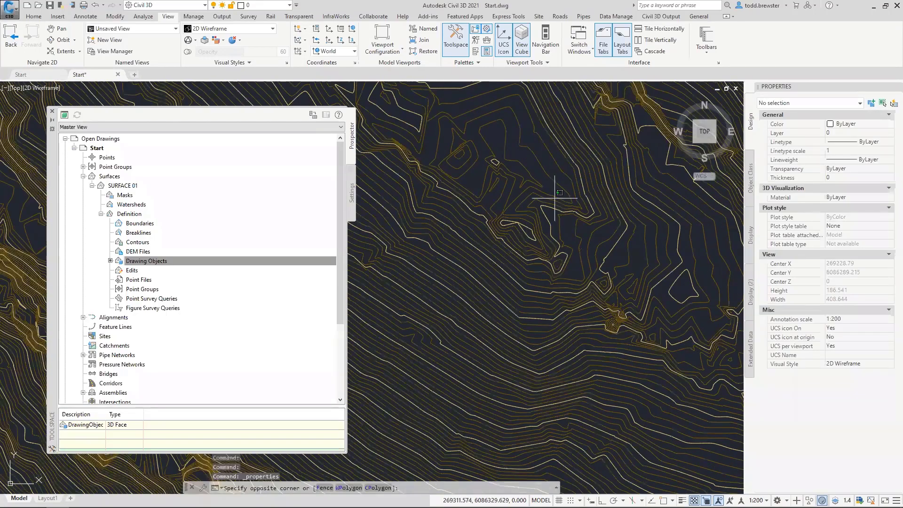
Change SURFACE 01's linetype to DASHED, then deselect and view the dashed contours
click(551, 190)
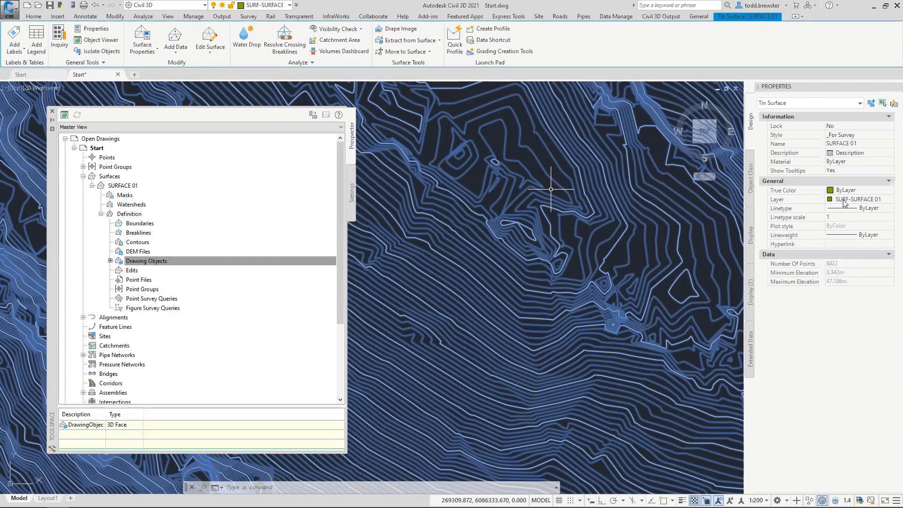
mouse_move(599, 211)
click(845, 209)
click(845, 209)
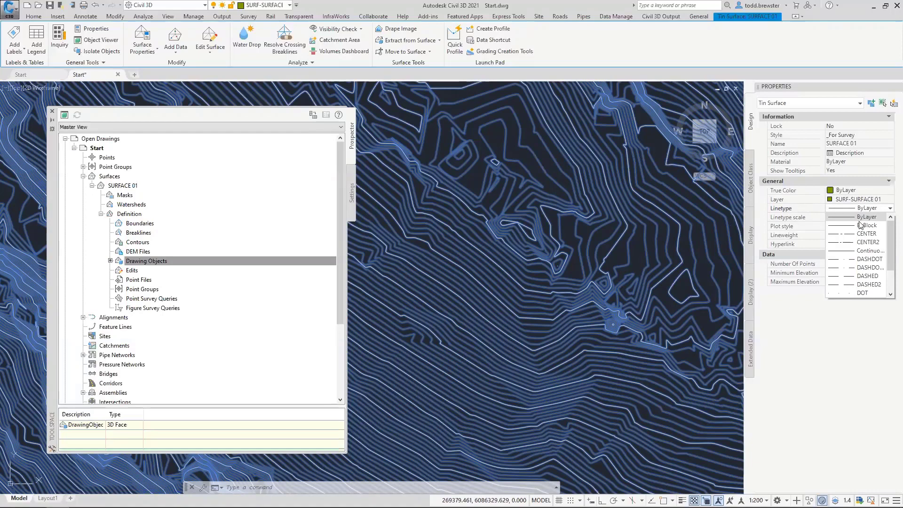
click(861, 268)
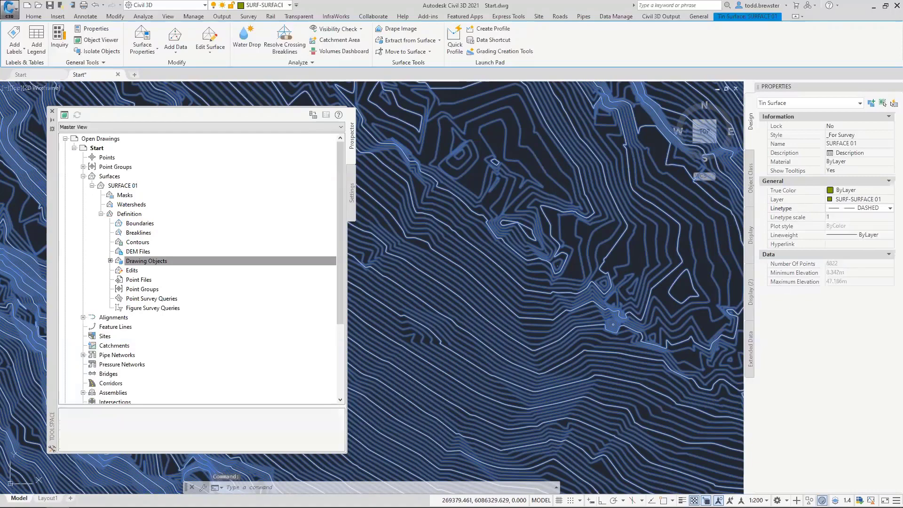
key(Escape)
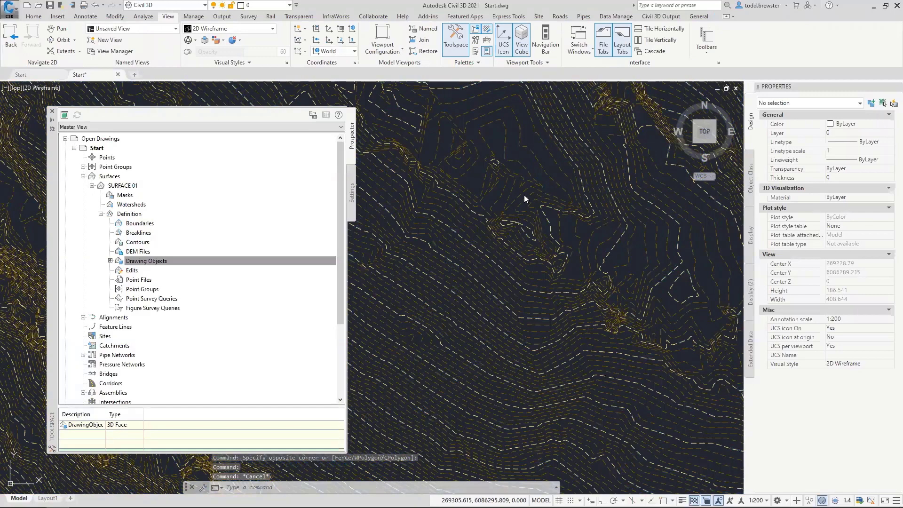
scroll(523, 196, down, 4)
middle_drag(520, 191, 515, 256)
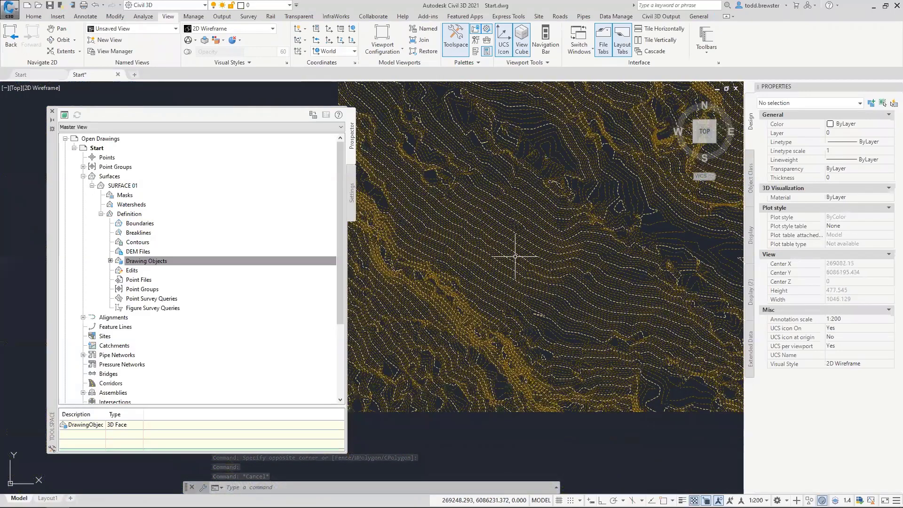
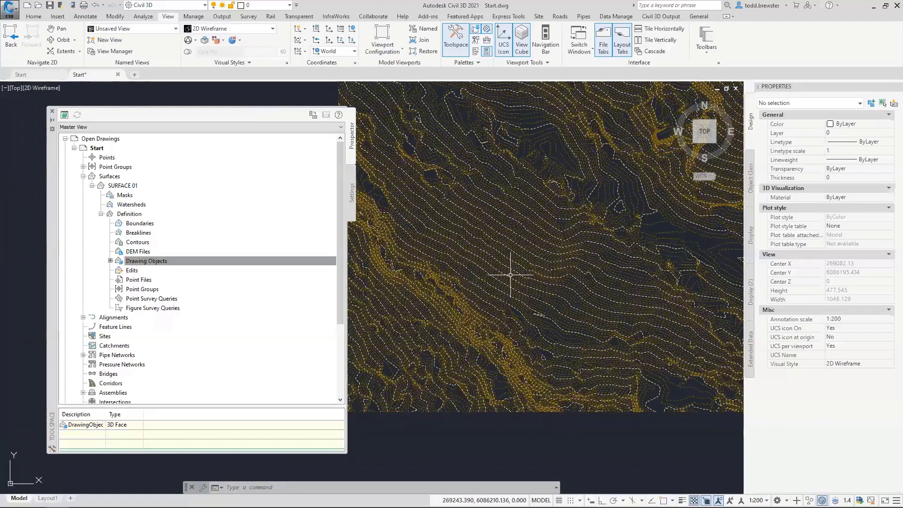
Pan and zoom in on SURFACE 01's ridge to inspect individual contour lines
middle_drag(468, 333, 557, 289)
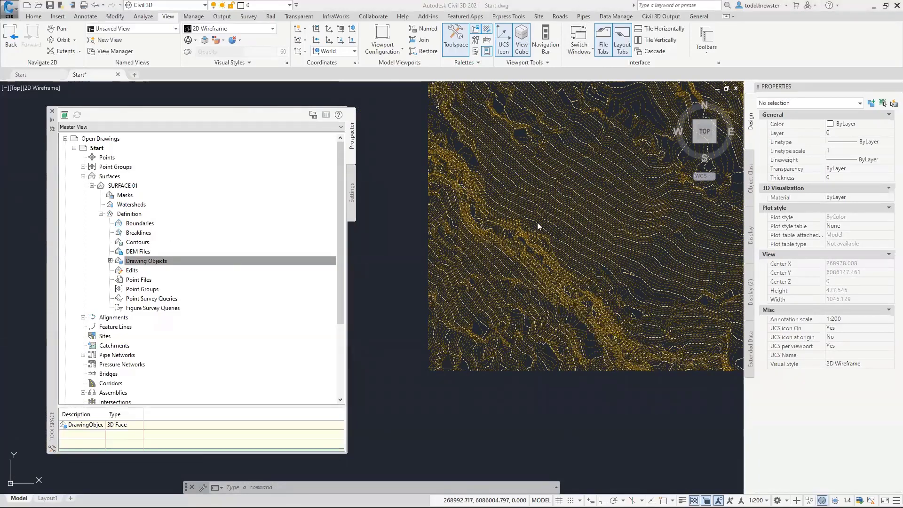
scroll(557, 238, up, 3)
scroll(558, 238, up, 5)
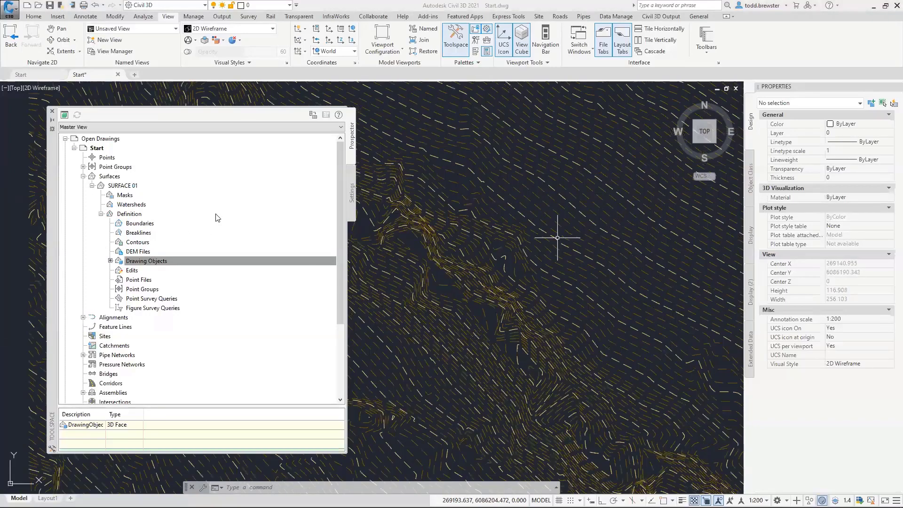
Open Edit Label Style Defaults for Surface Spot Elevation in Toolspace Settings, then close it unchanged
click(351, 181)
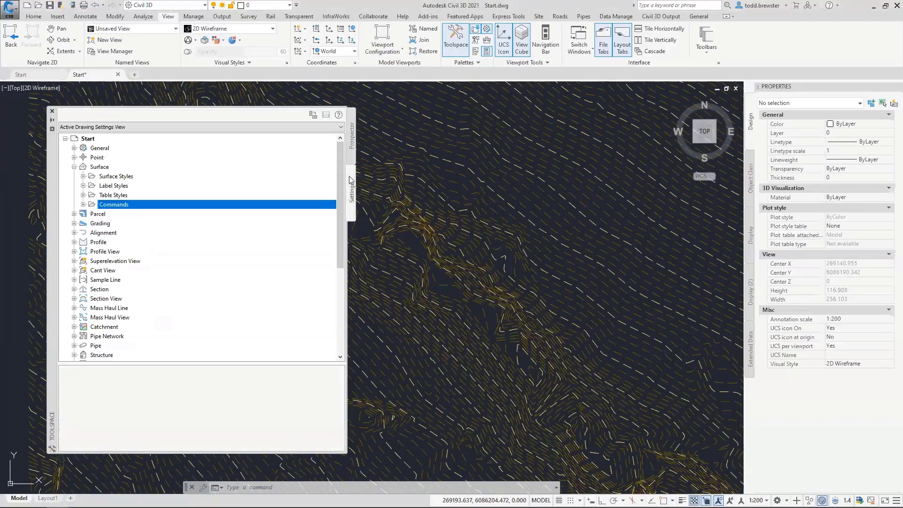
click(83, 186)
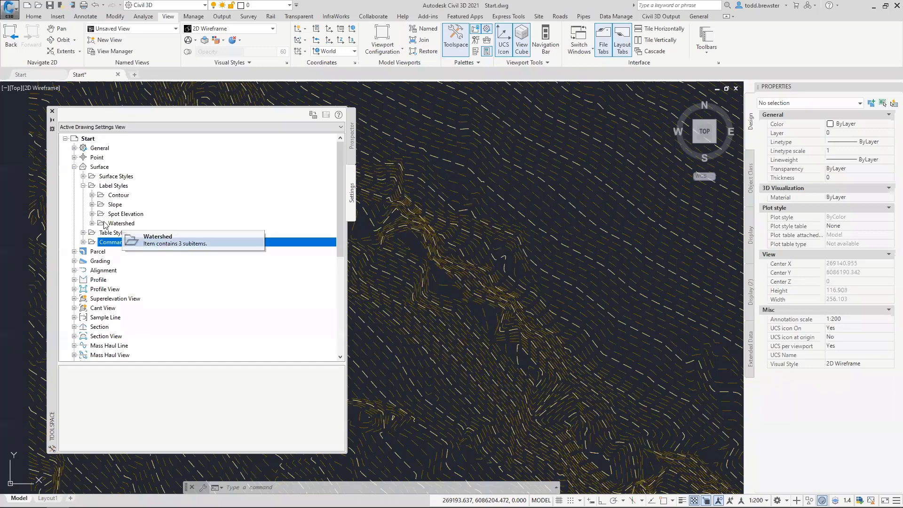
click(131, 215)
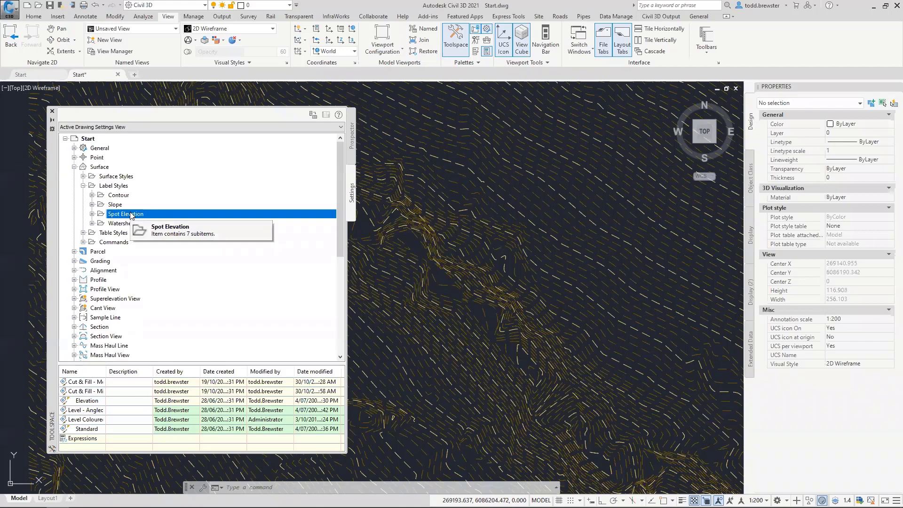
right_click(131, 213)
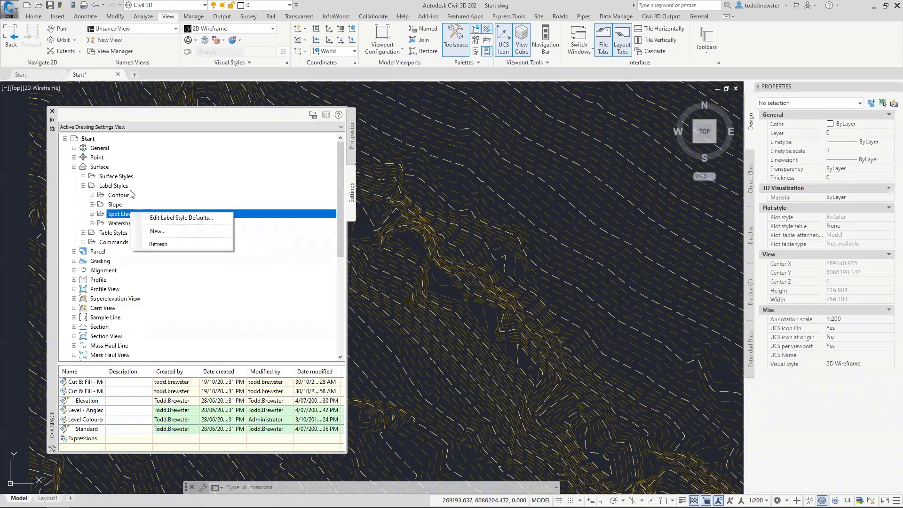
click(187, 218)
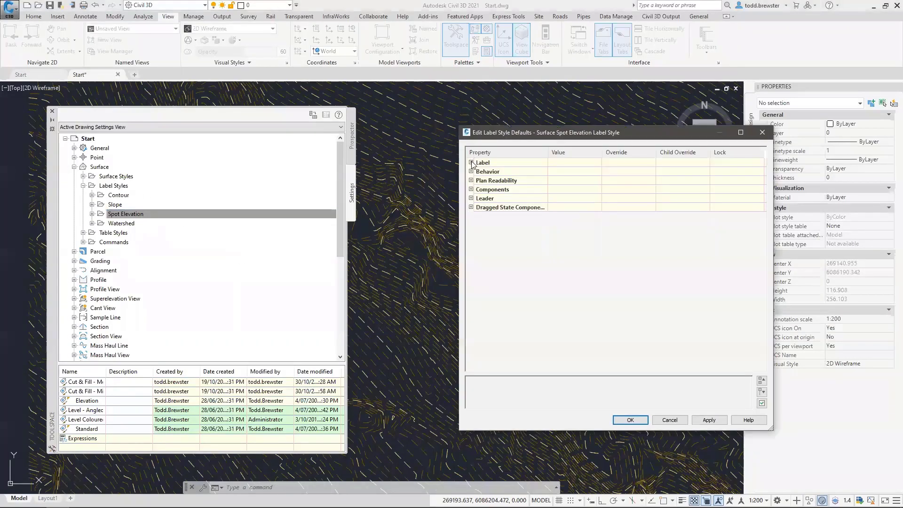
click(670, 419)
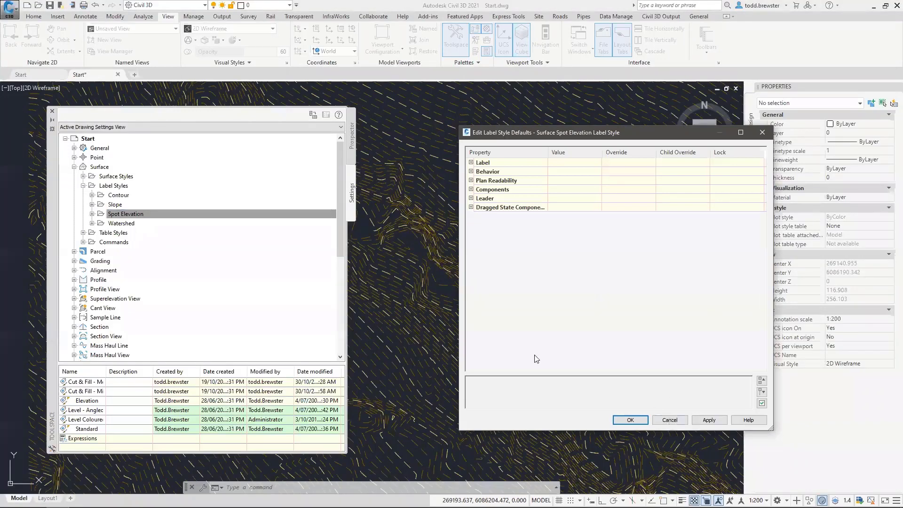
Create a new Spot Elevation label style named _Spot
right_click(144, 220)
click(188, 233)
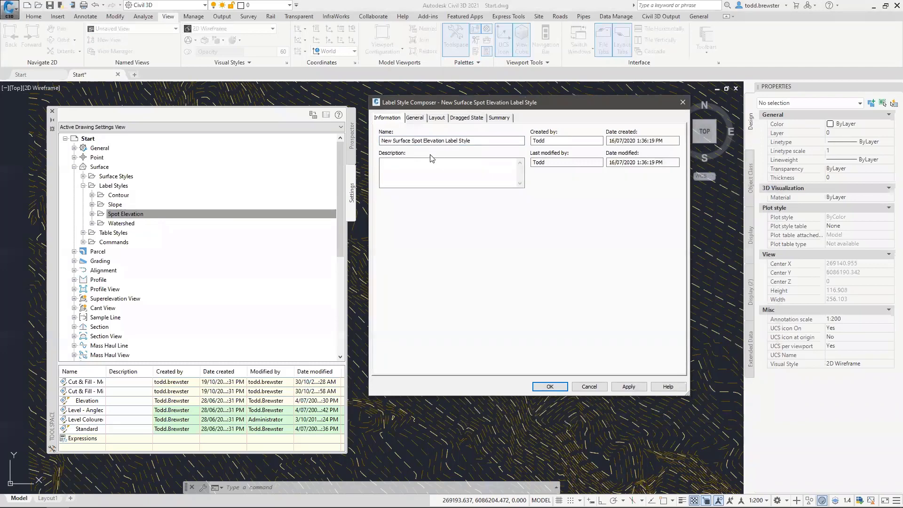
drag(487, 141, 291, 137)
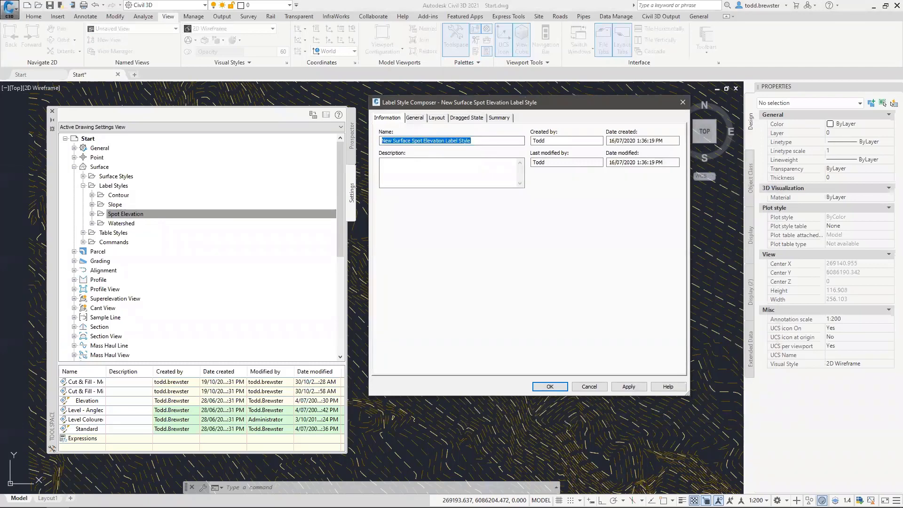
key(BackSpace)
text(_Spot)
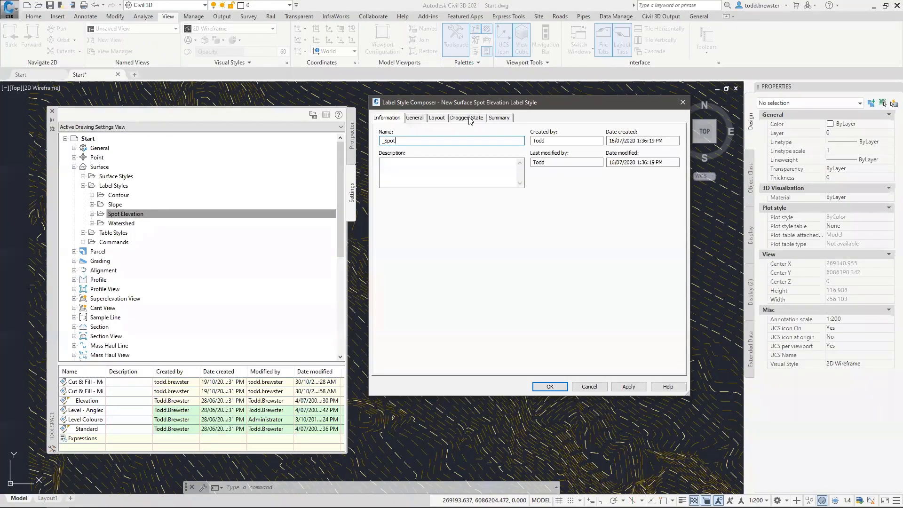
Review the _Spot General settings, keeping Orientation Reference as Object
click(414, 118)
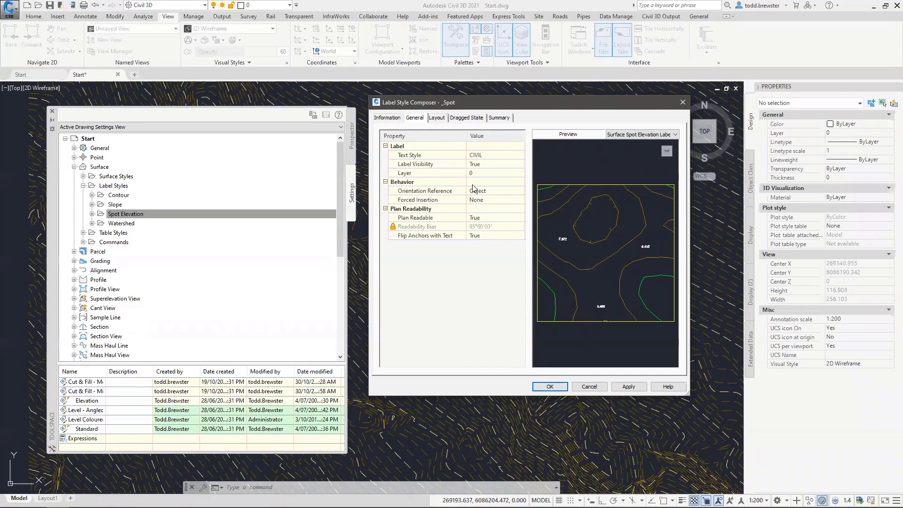
click(500, 192)
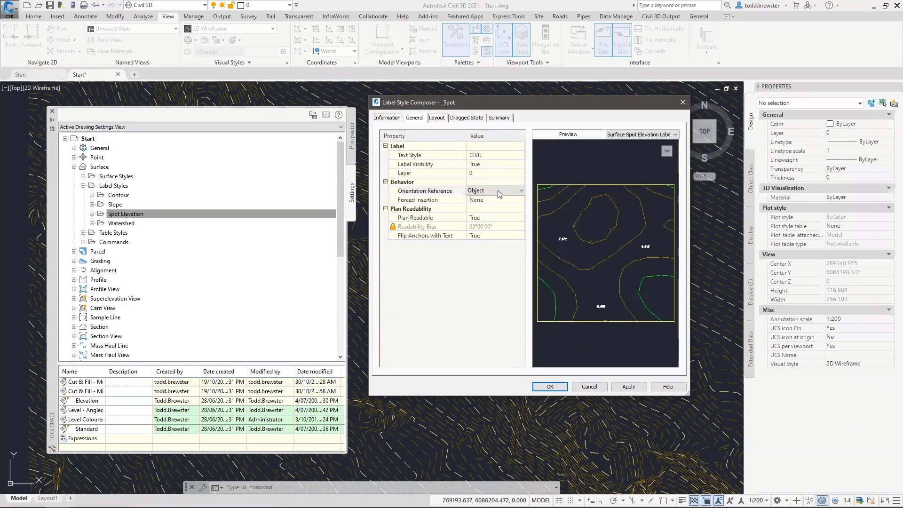
click(499, 191)
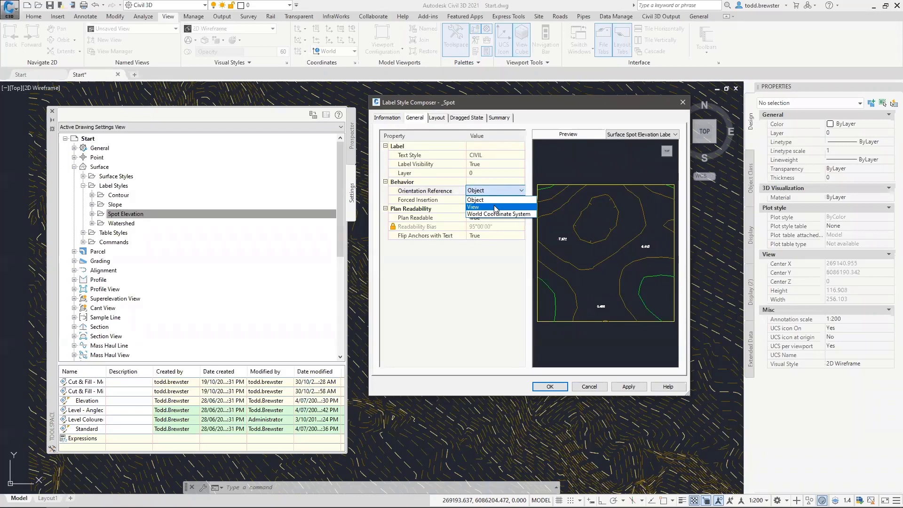
click(474, 191)
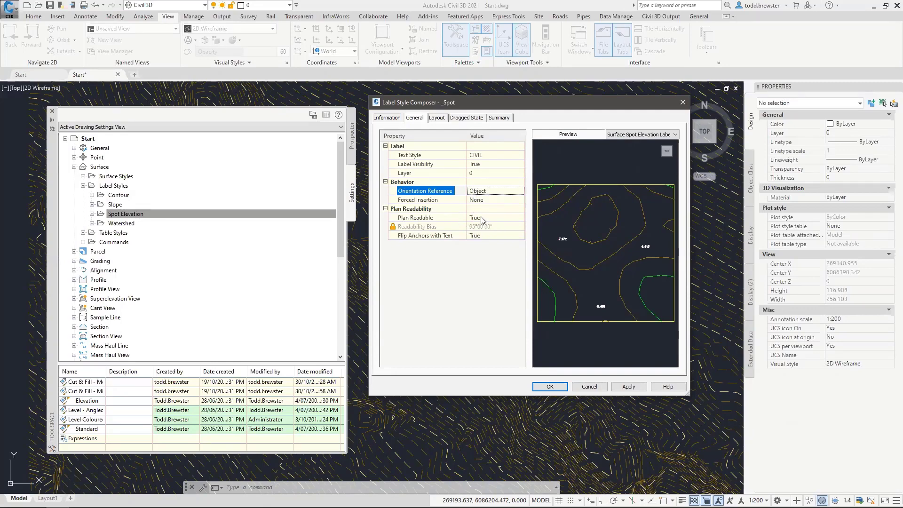
Review the _Spot Layout's Surface Elevation component and Add Component types without adding any
click(437, 117)
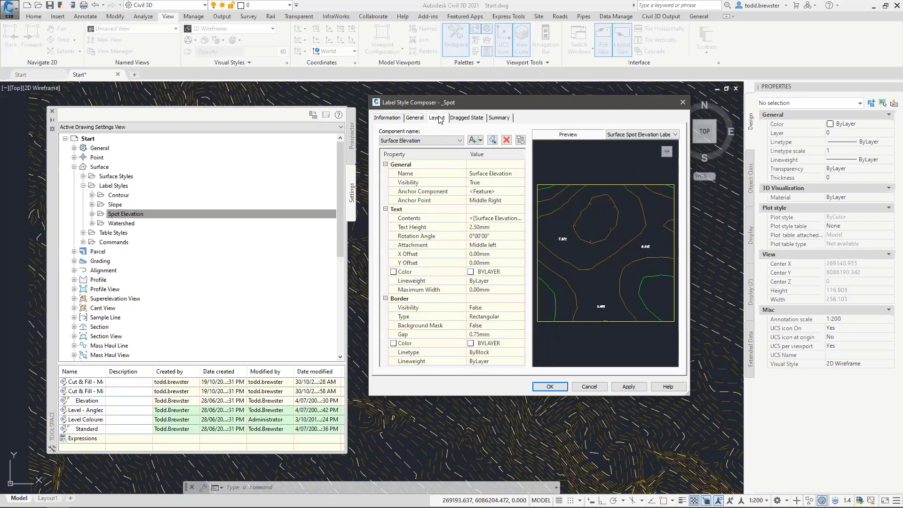
click(449, 141)
click(445, 142)
click(446, 142)
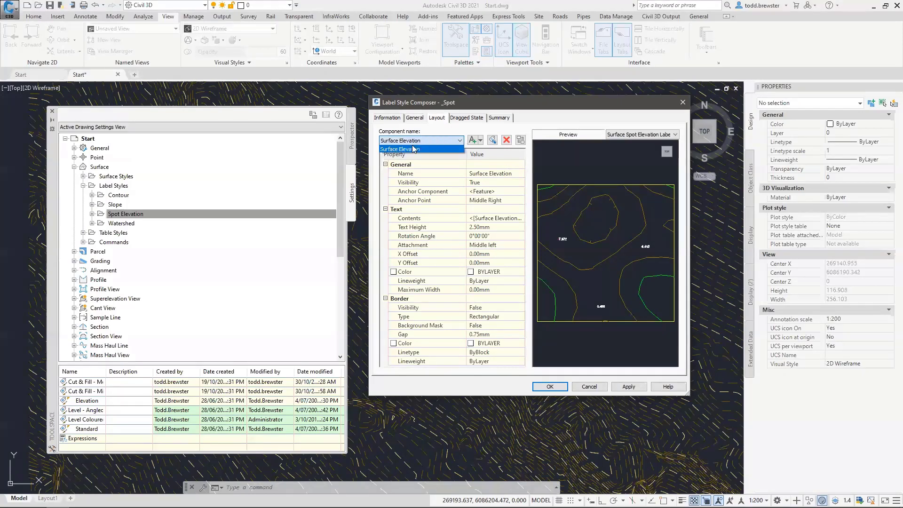
click(437, 139)
click(481, 139)
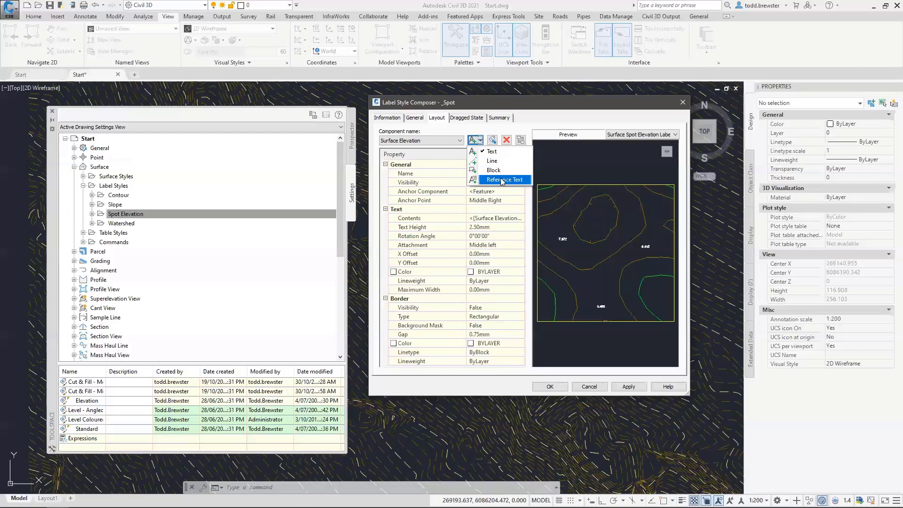
click(498, 125)
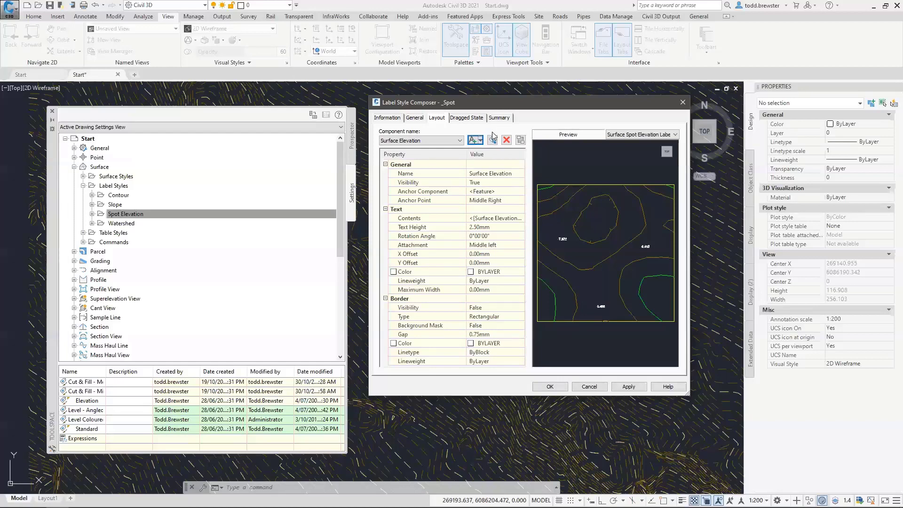
click(480, 141)
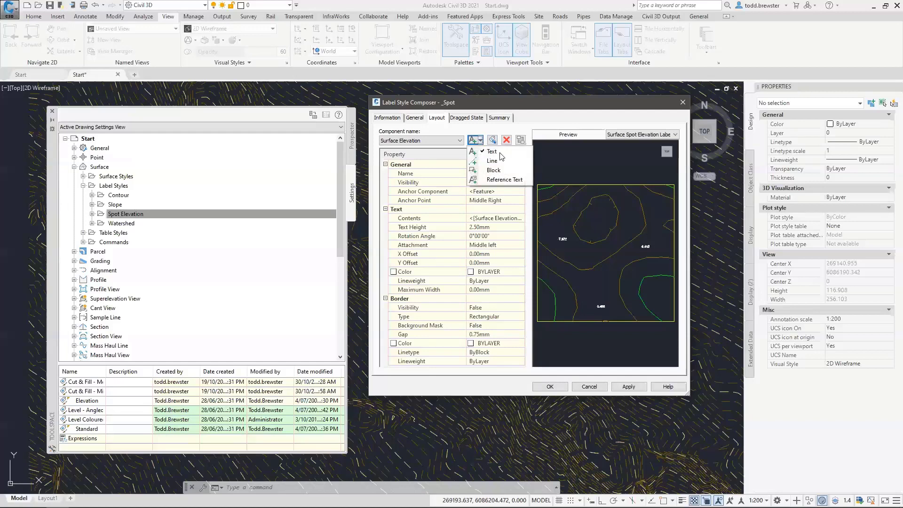
click(494, 131)
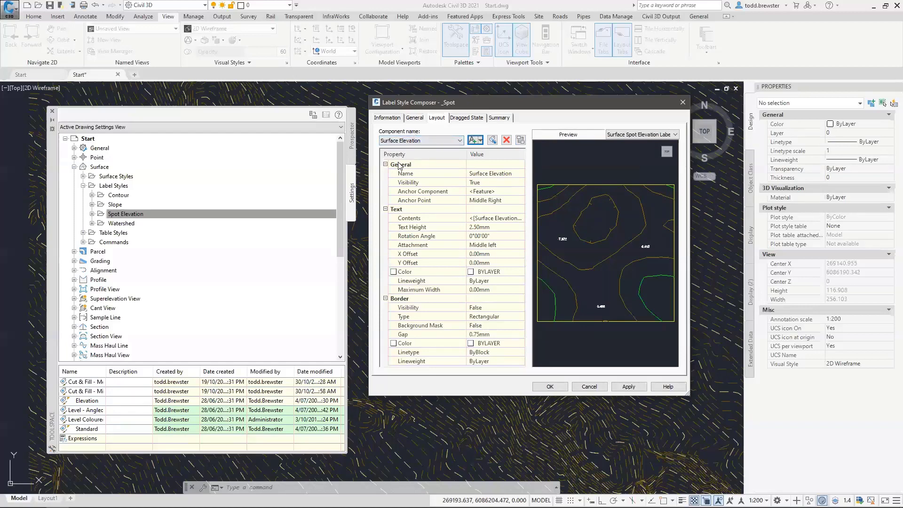
Set the Surface Elevation text anchor point to Top Center and open its Contents in the Text Component Editor
click(488, 171)
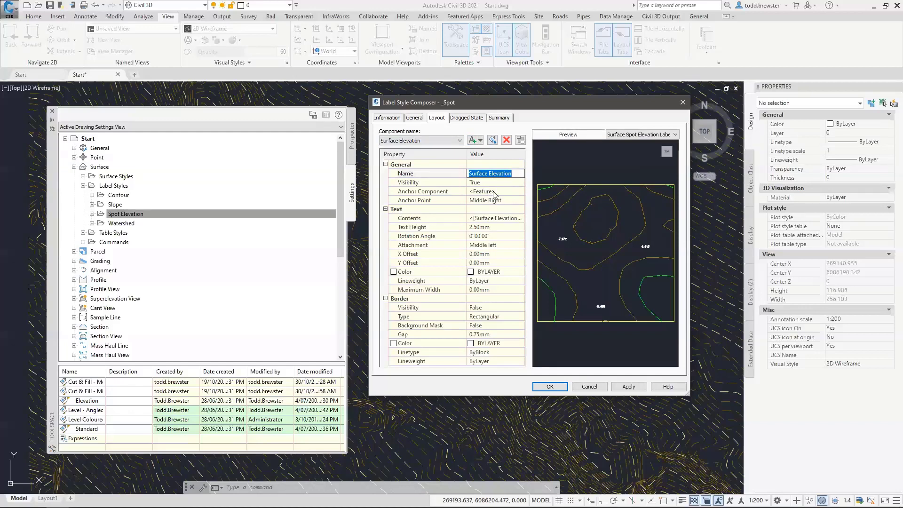
click(494, 192)
click(480, 184)
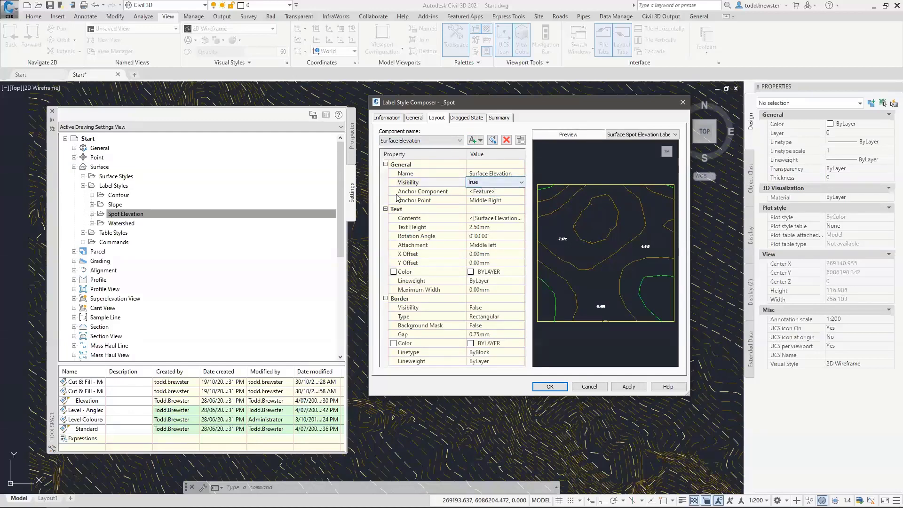
click(484, 192)
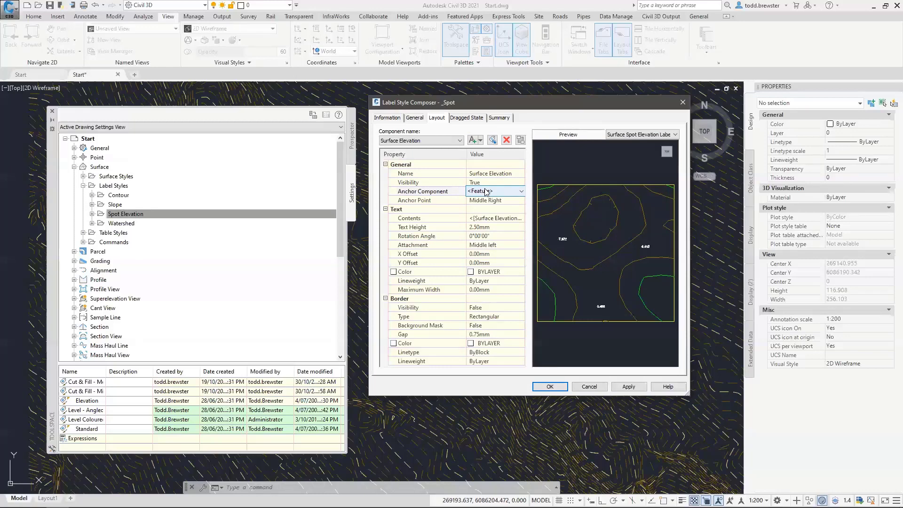
click(489, 202)
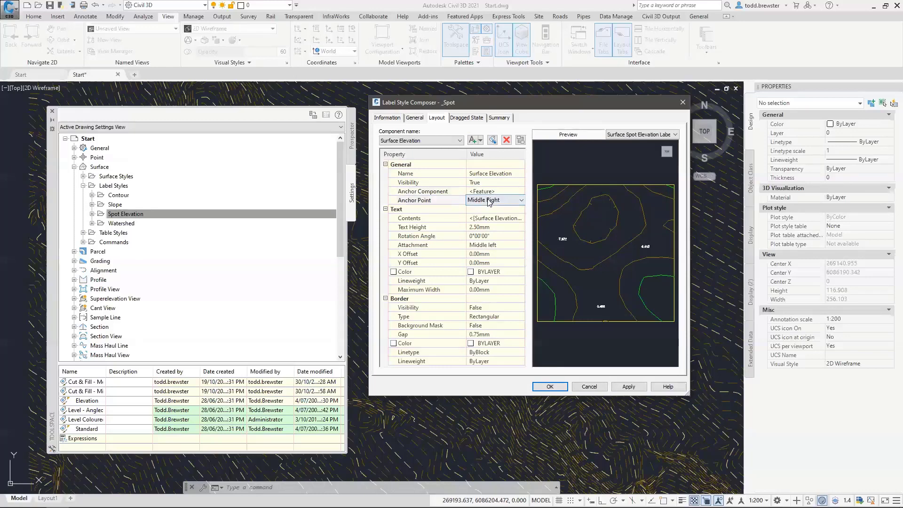
click(489, 201)
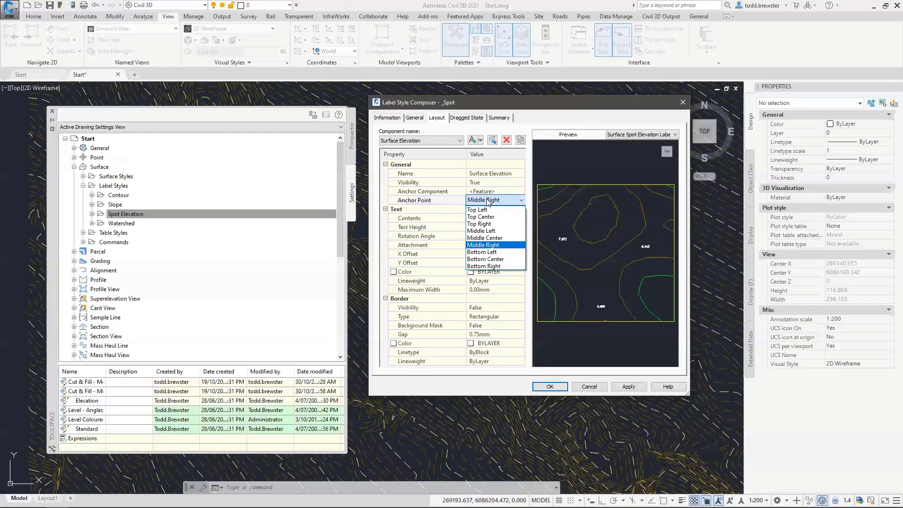
click(489, 217)
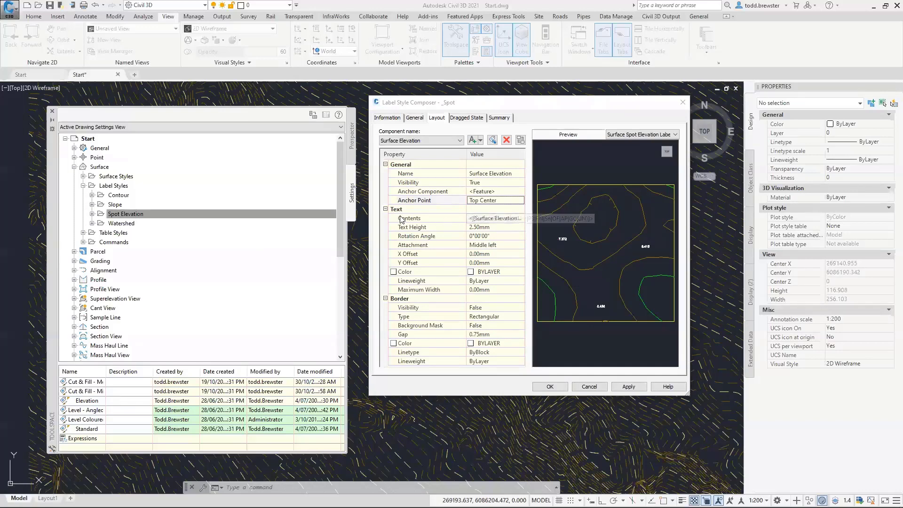
click(492, 220)
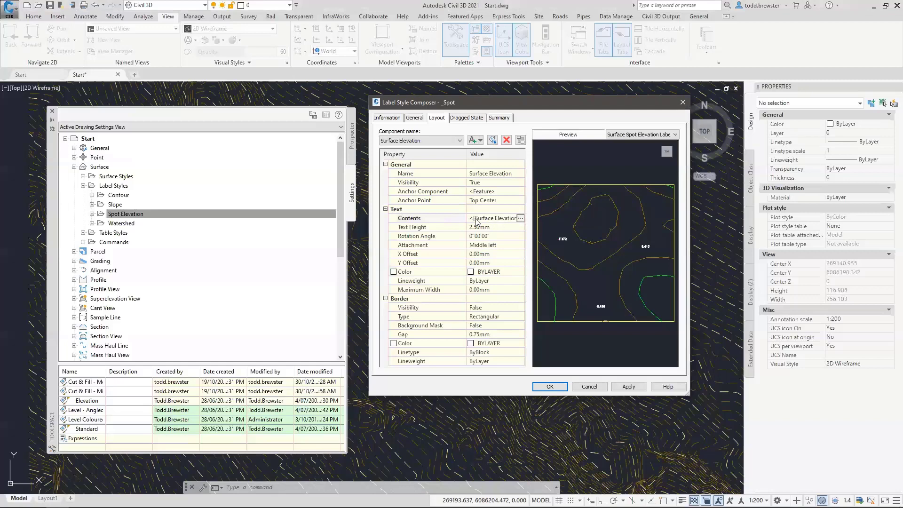
click(520, 219)
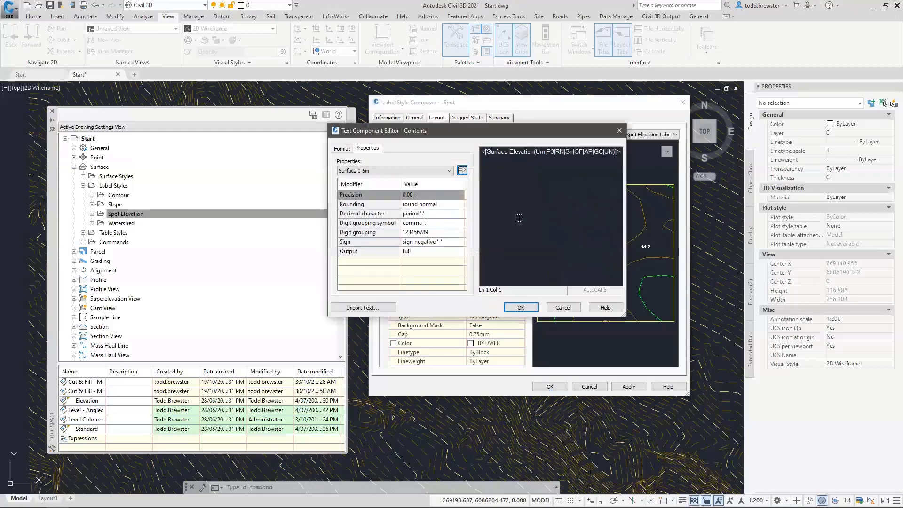
Set the Surface Elevation field precision to 0.01 and reinsert it into the label contents
click(574, 152)
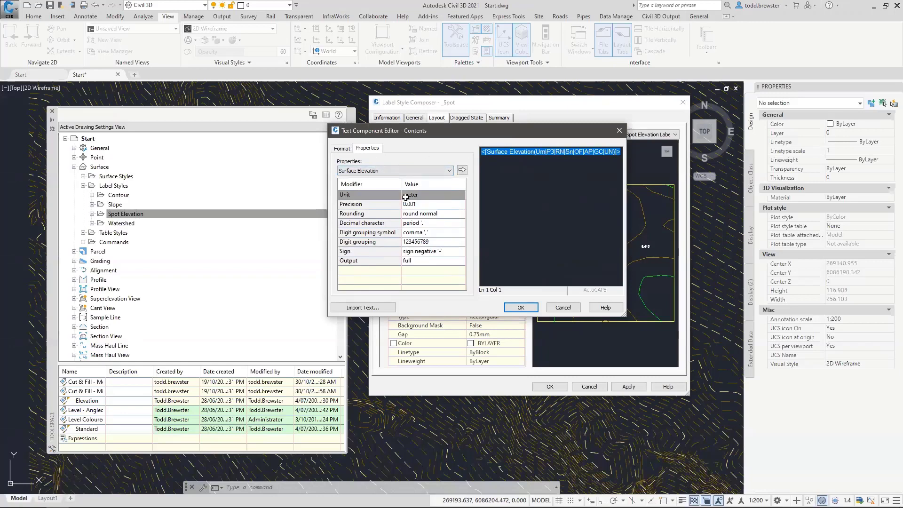
click(423, 204)
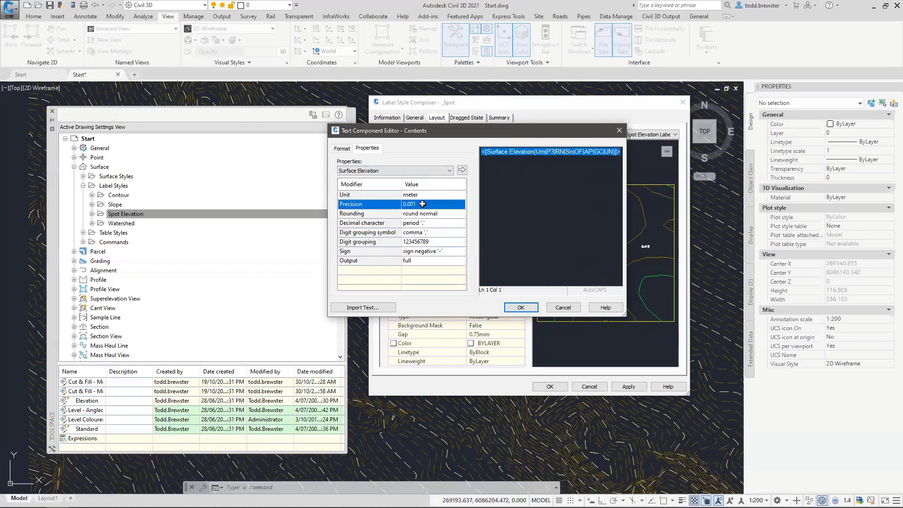
click(422, 204)
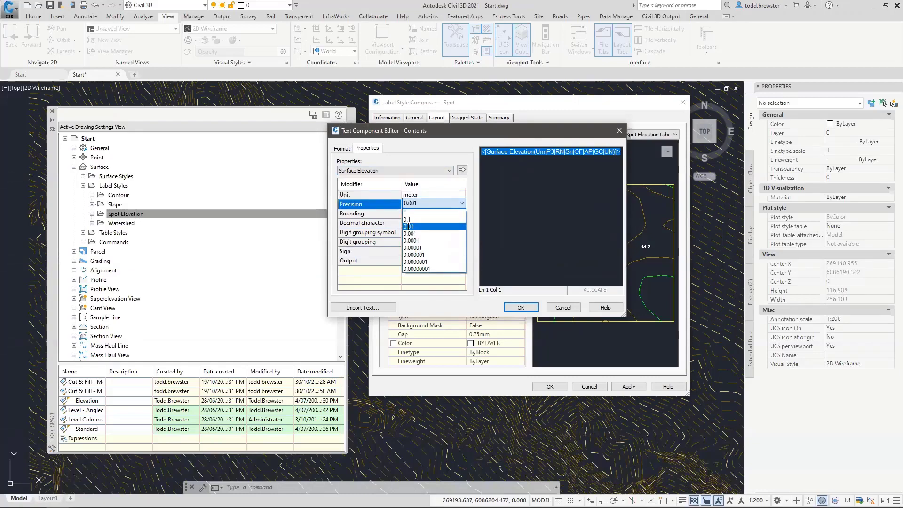
click(408, 227)
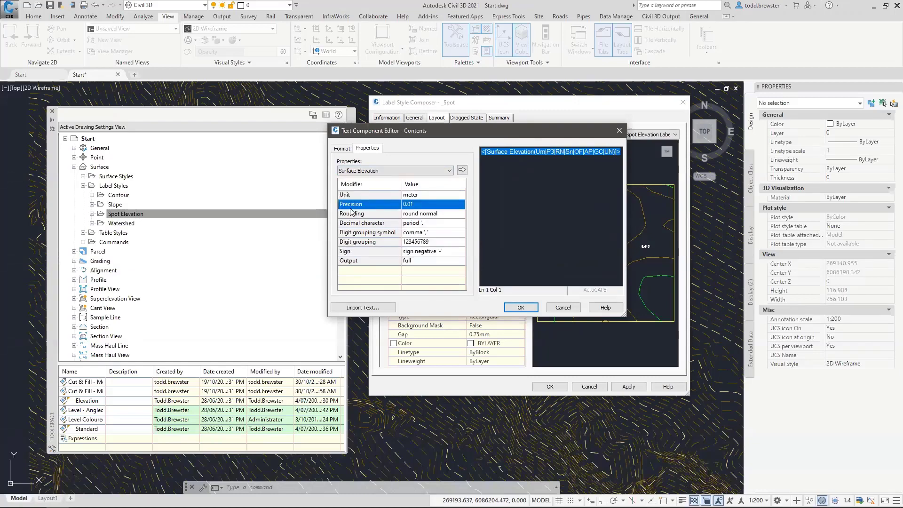
click(462, 170)
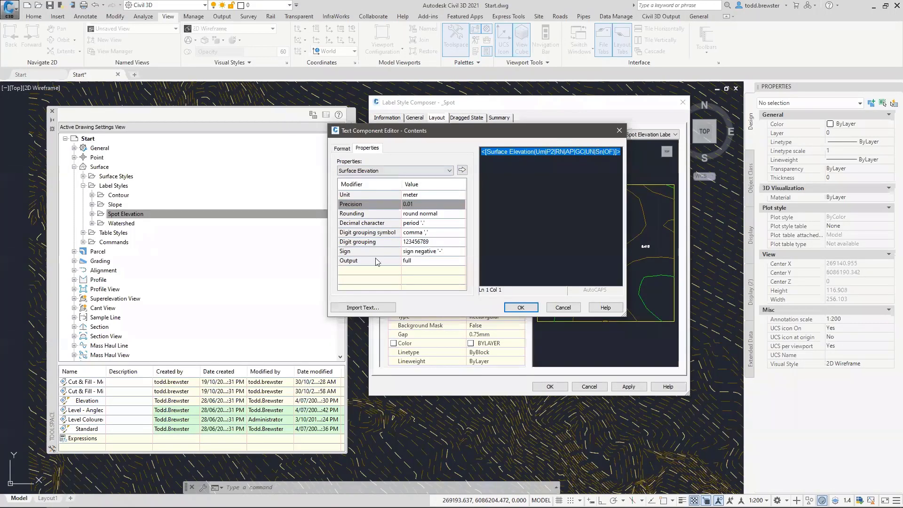
click(594, 164)
Prefix the elevation field with 'RL' and add a second line starting with 'E'
text(RL)
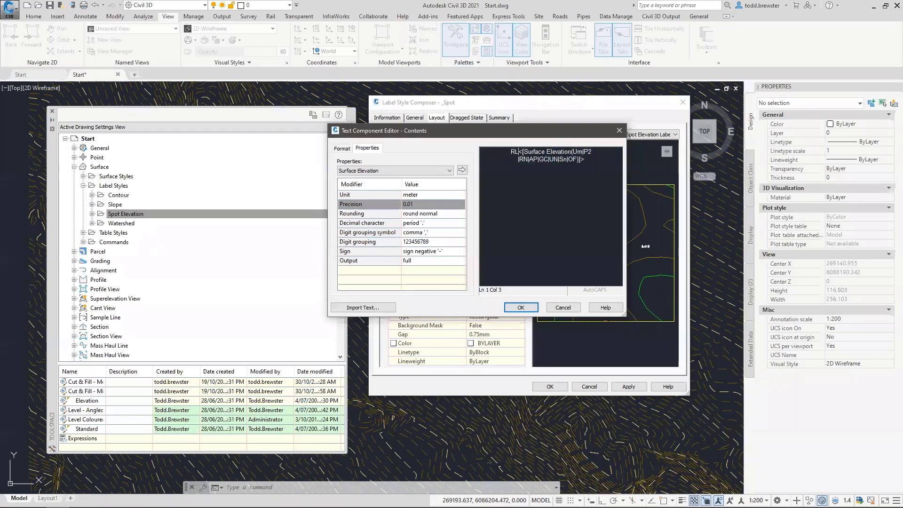
click(589, 159)
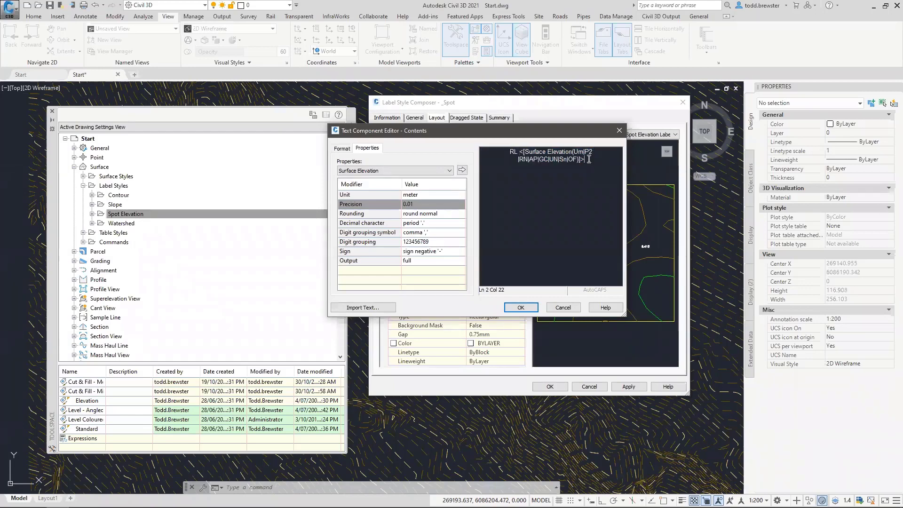
key(Return)
text(E)
click(428, 171)
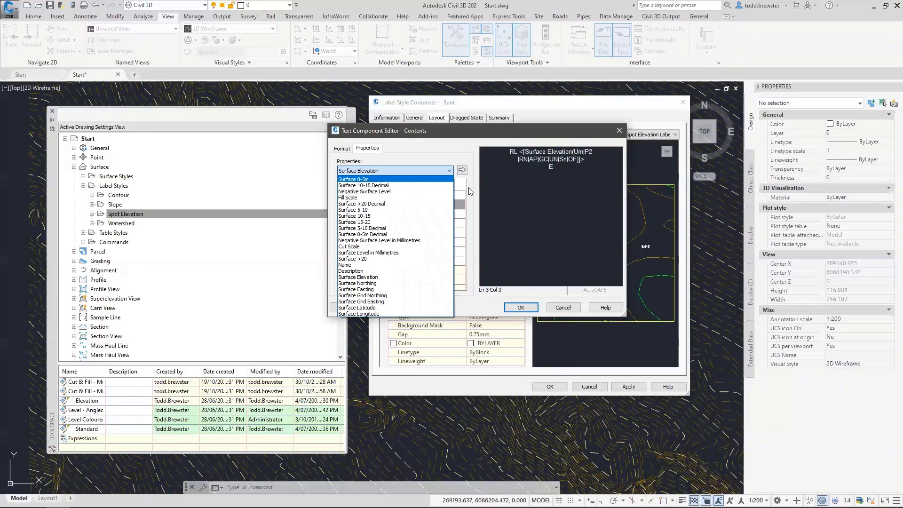
click(583, 172)
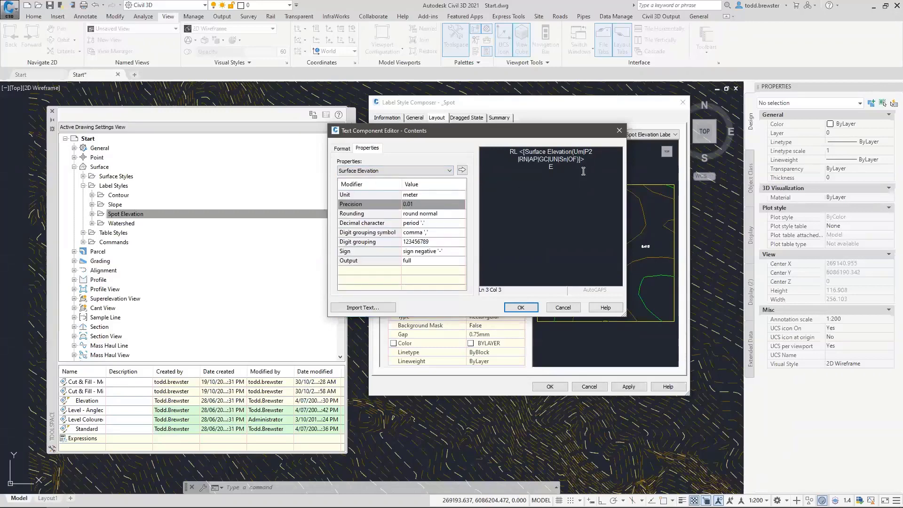
click(501, 155)
key(Left)
key(ctrl+End)
Insert Surface Easting after E, add an 'N' line with Surface Northing, and accept the contents
click(370, 171)
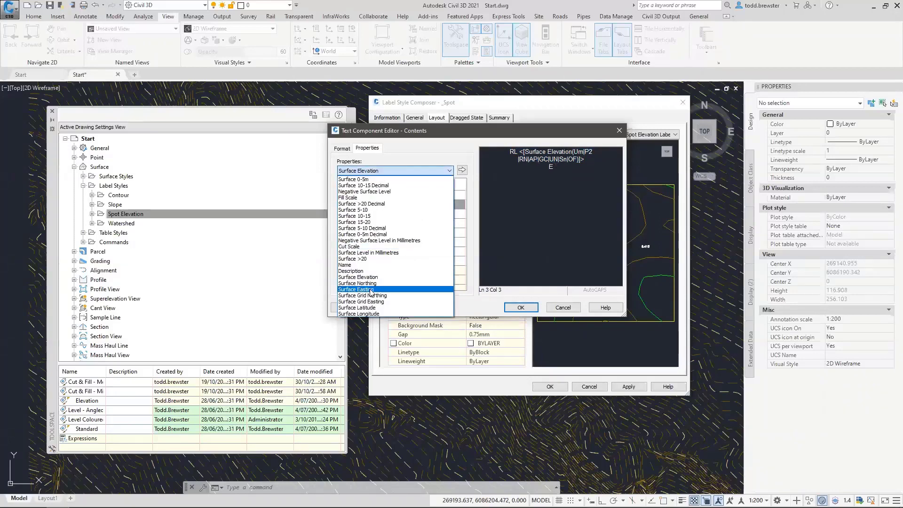
click(368, 289)
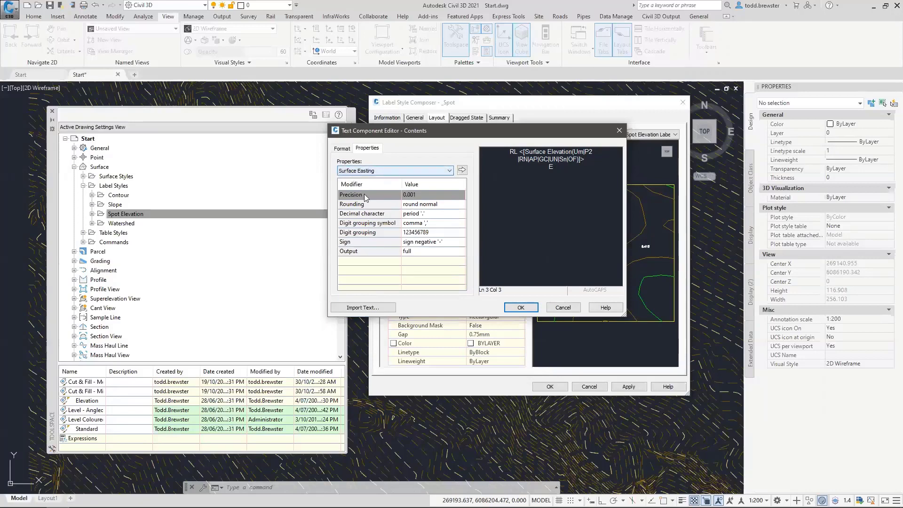
click(462, 171)
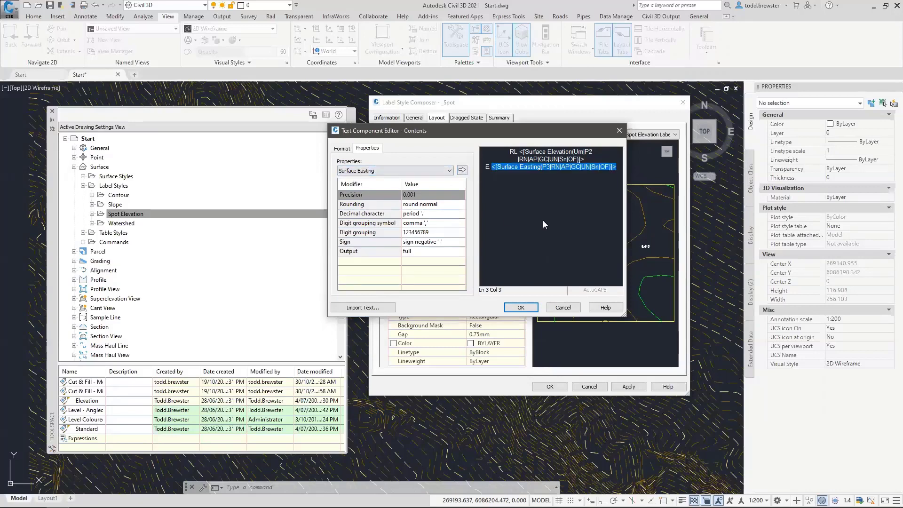
key(Return)
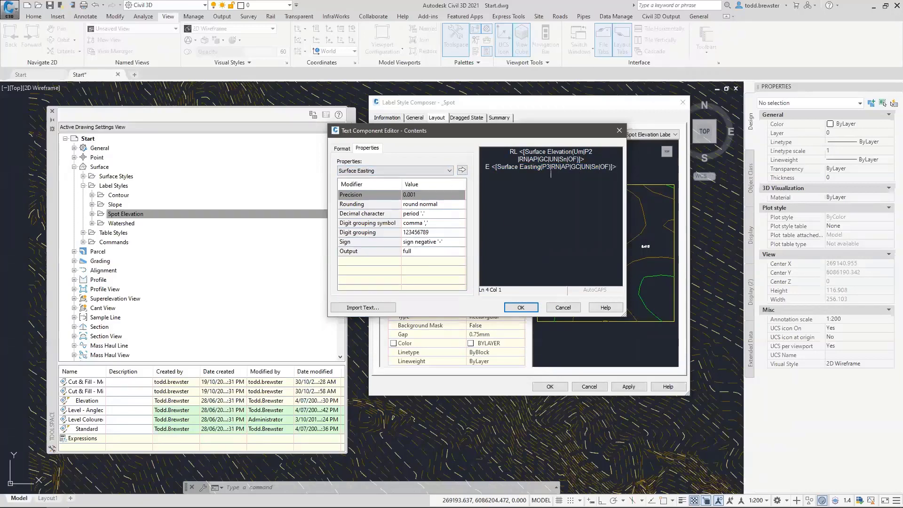
text(N)
click(381, 174)
click(367, 287)
click(462, 170)
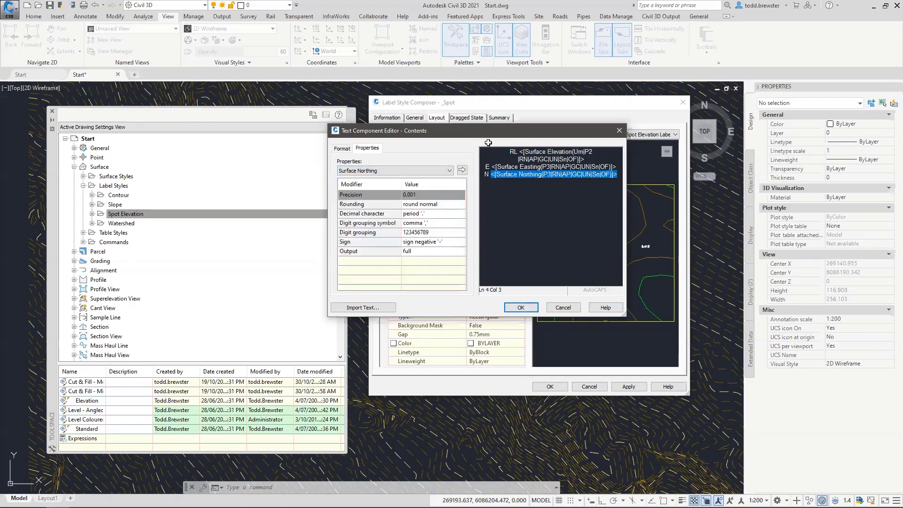
click(521, 308)
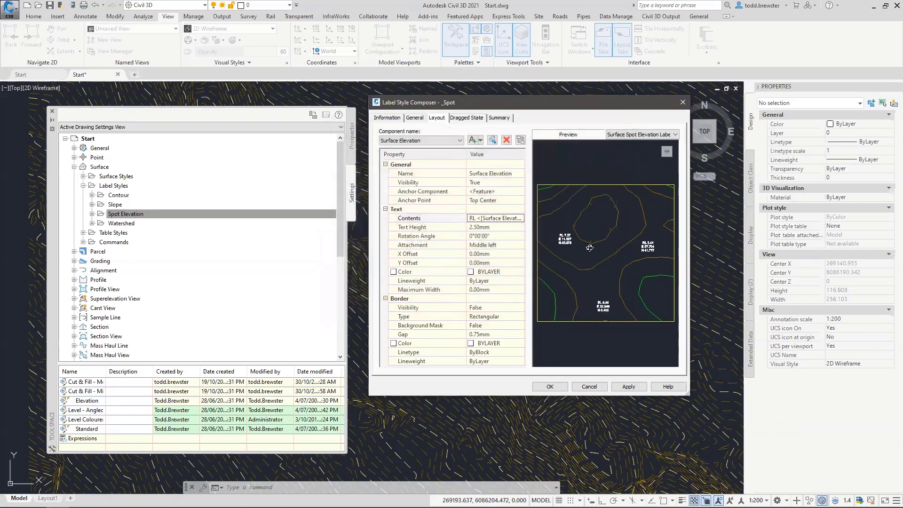
Set the _Spot text height to 3, attachment Bottom center and Y offset 5, keeping X offset 0
drag(553, 241, 556, 240)
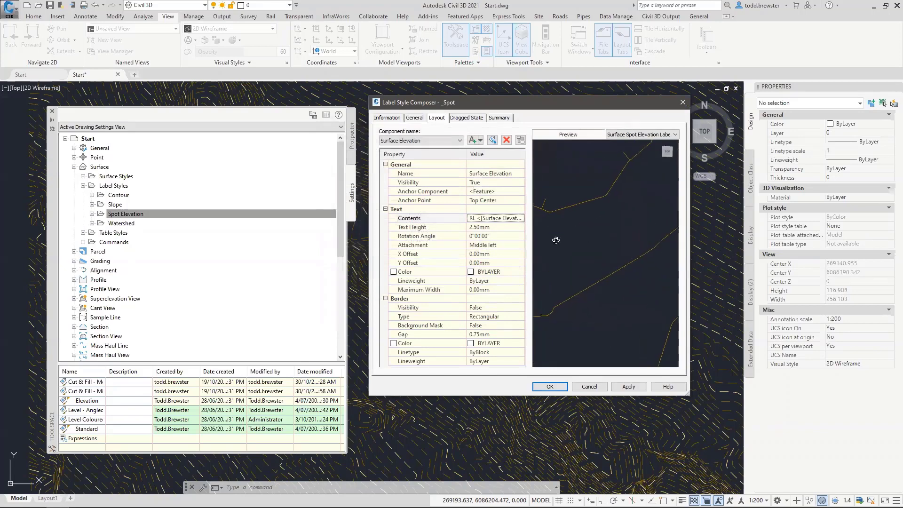
middle_drag(558, 240, 713, 264)
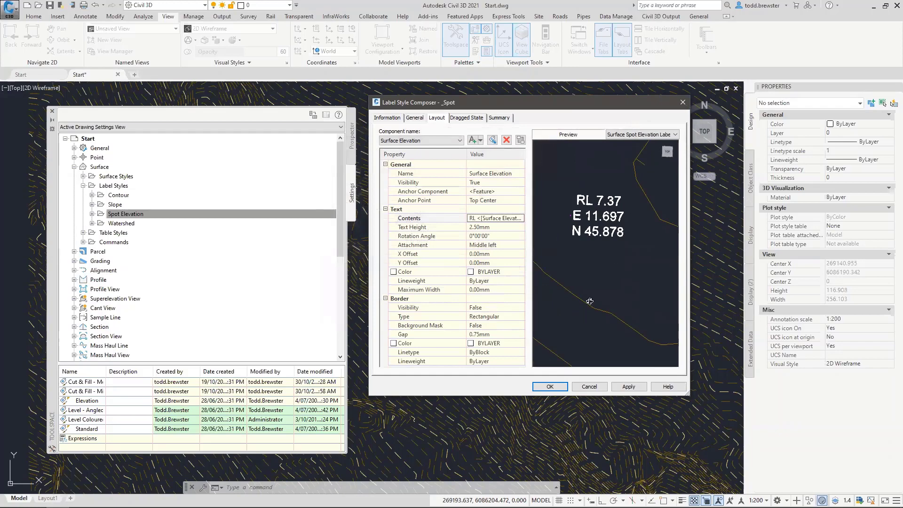
click(491, 228)
text(3)
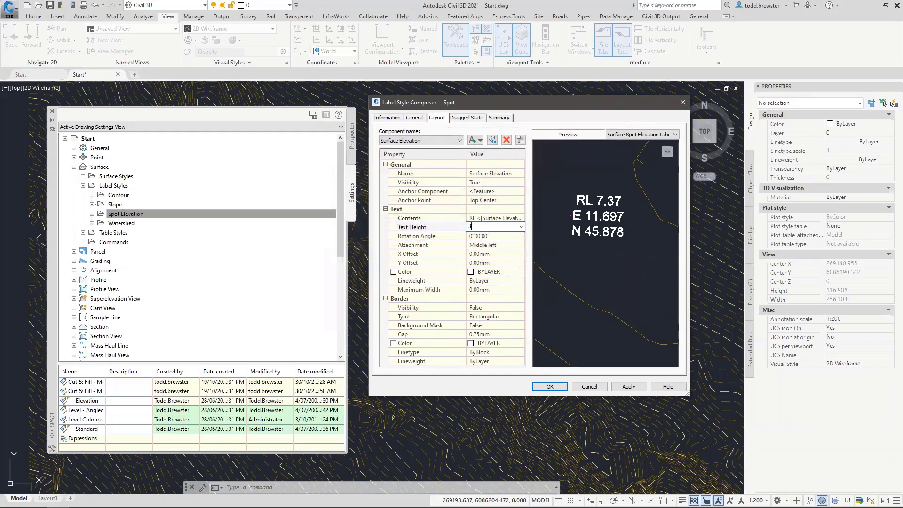
click(491, 234)
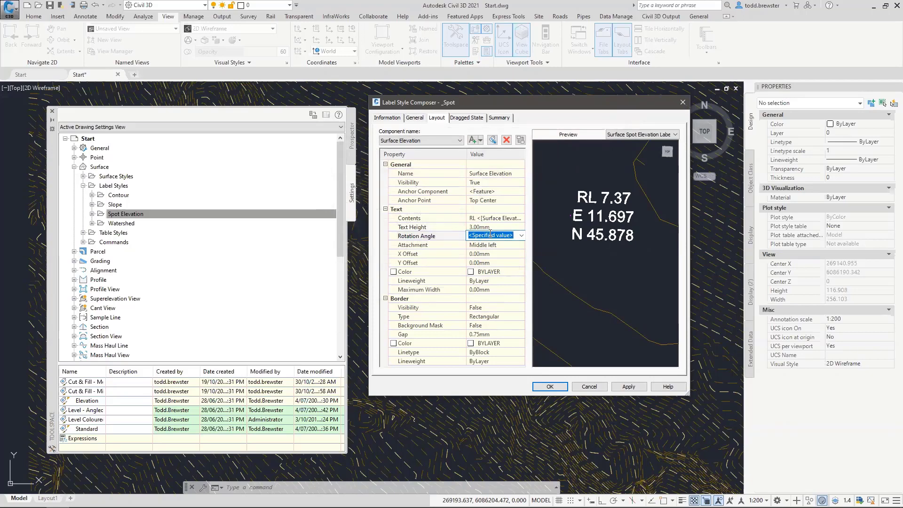
click(492, 245)
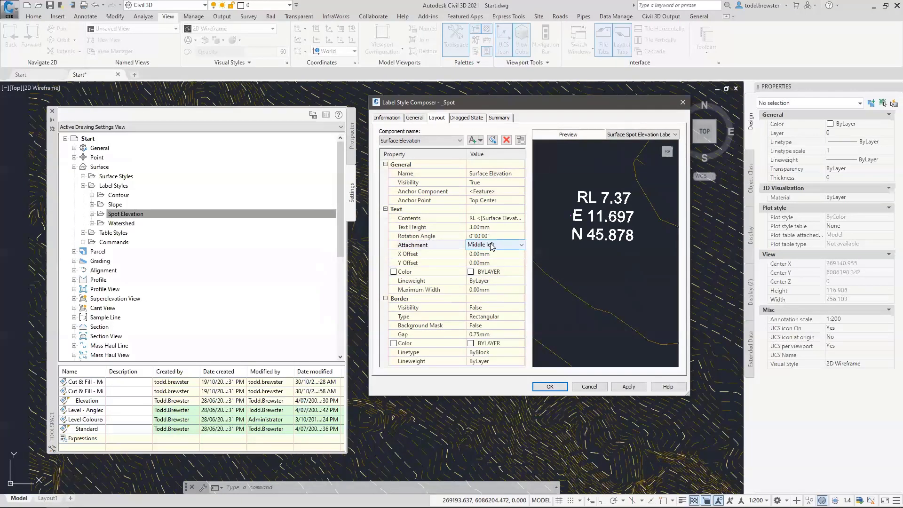
click(492, 245)
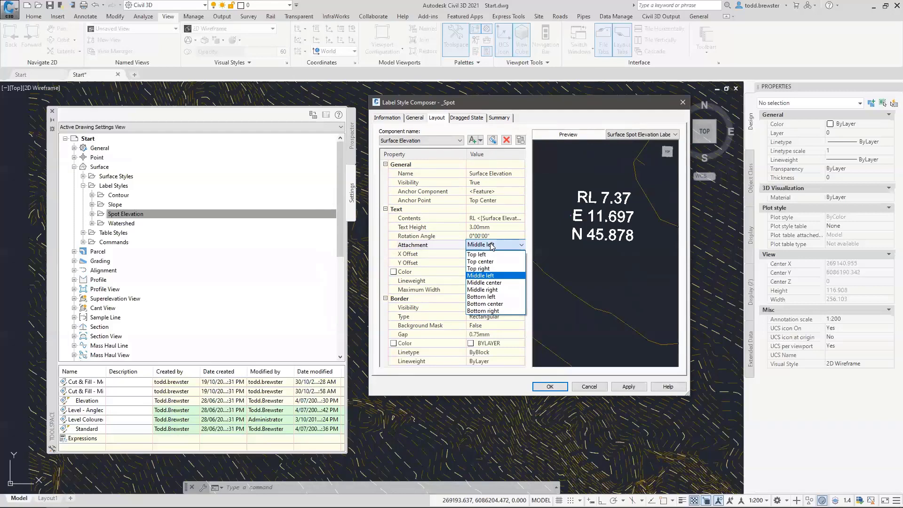
click(494, 303)
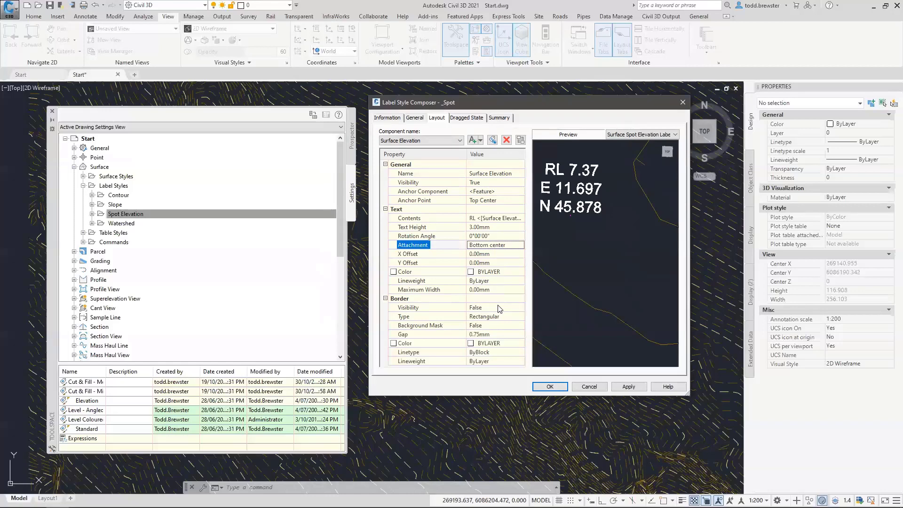
click(492, 262)
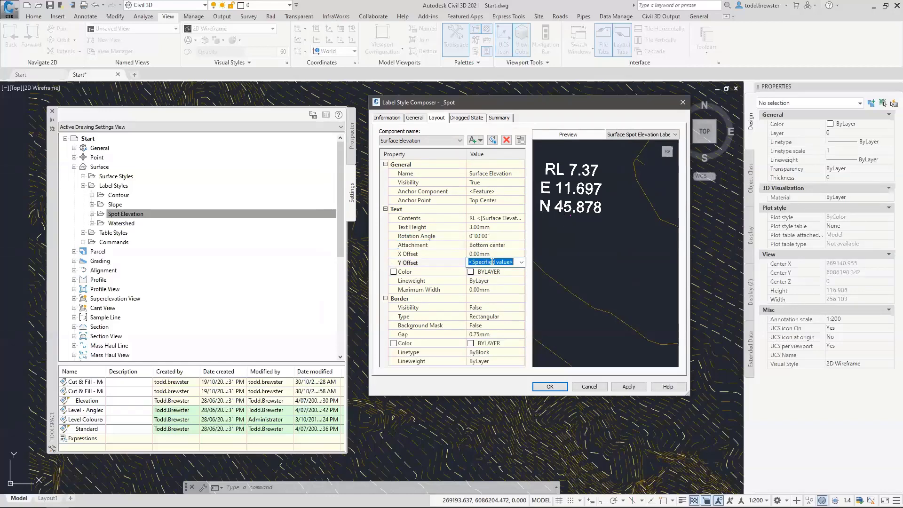
text(5)
click(478, 254)
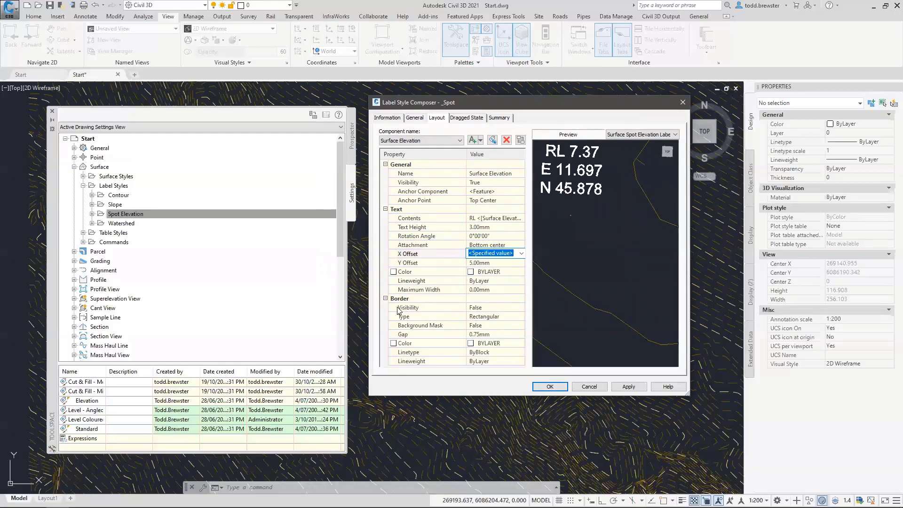
click(491, 308)
Turn the label border on with a 1.5 mm gap, then show the Dragged State settings
click(490, 308)
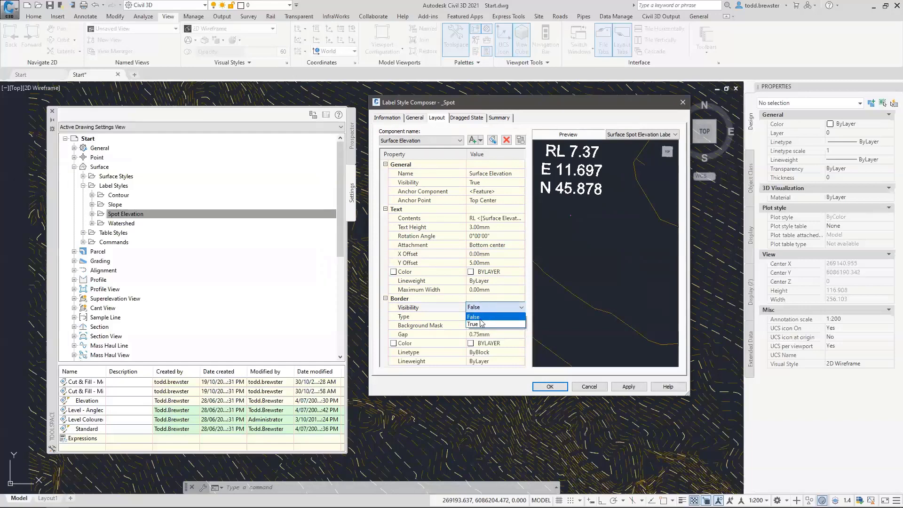
click(476, 323)
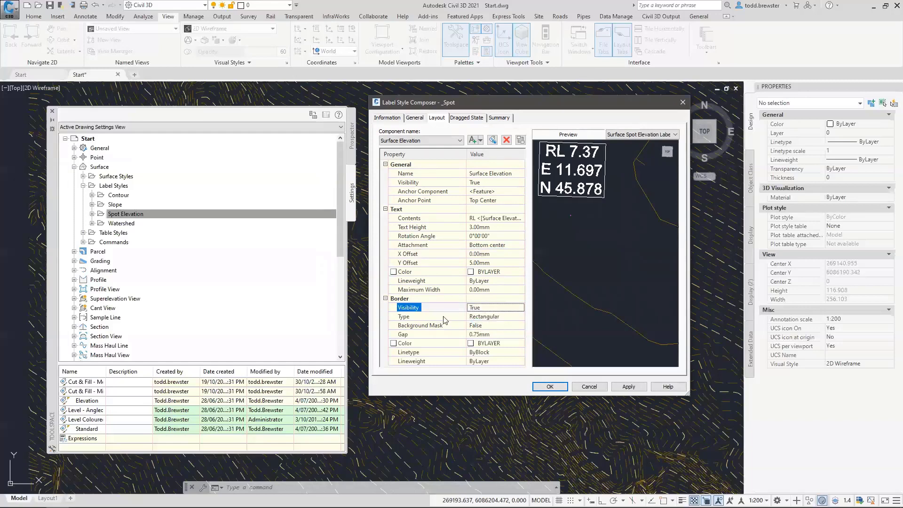
click(499, 335)
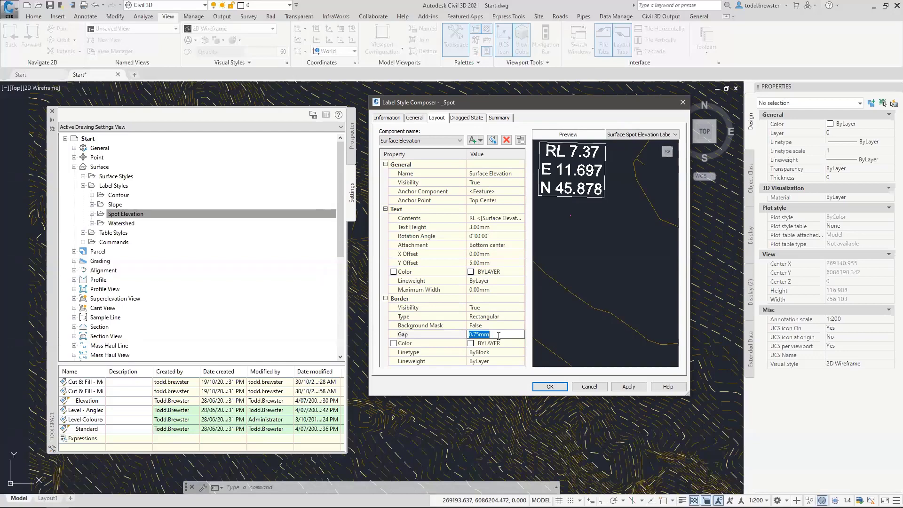
text(1.5)
click(500, 346)
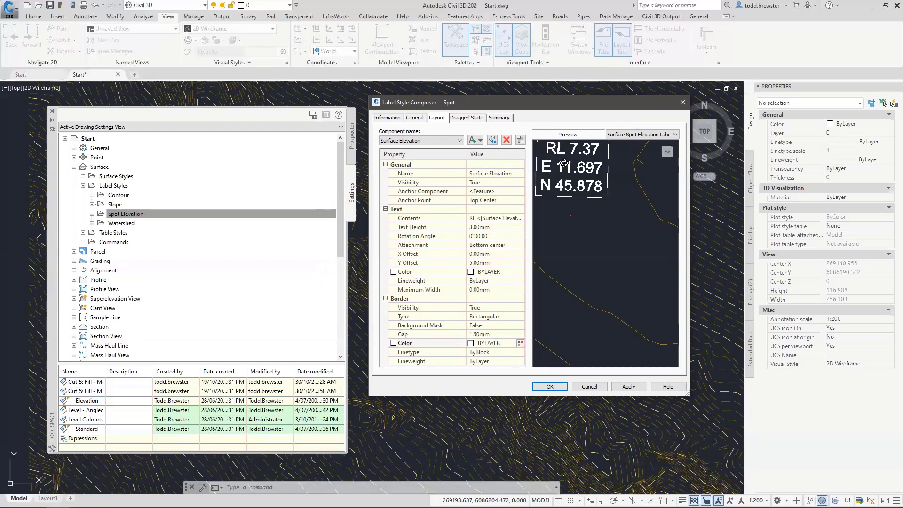
click(465, 118)
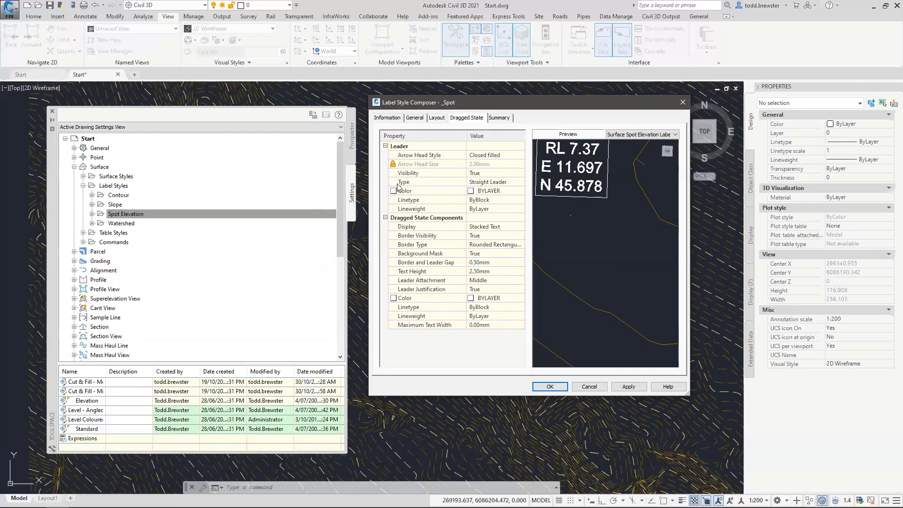
Make the dragged-state leader a Spline, keeping Stacked Text and a Rounded Rectangle border
click(487, 182)
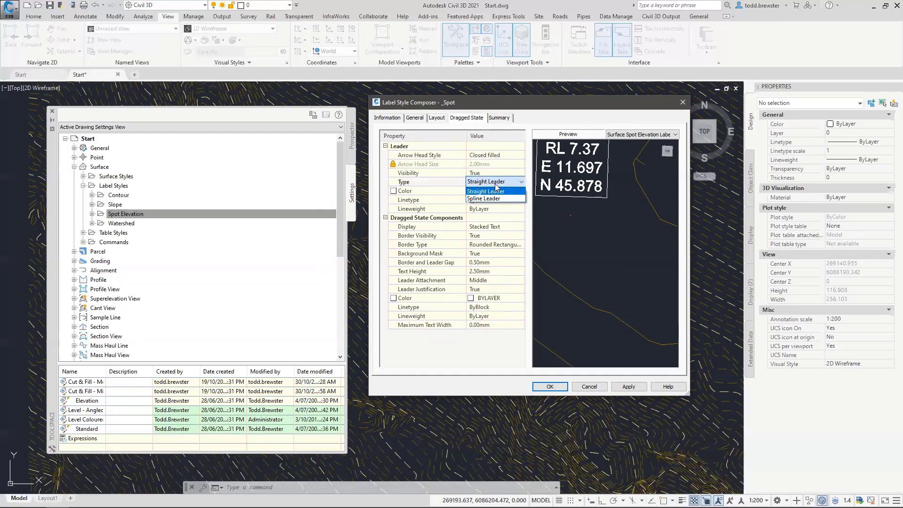
click(492, 199)
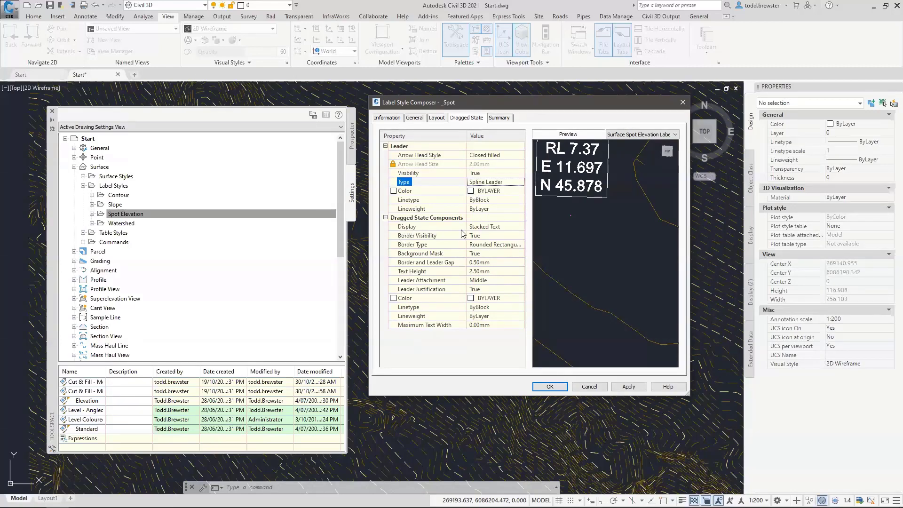
click(496, 227)
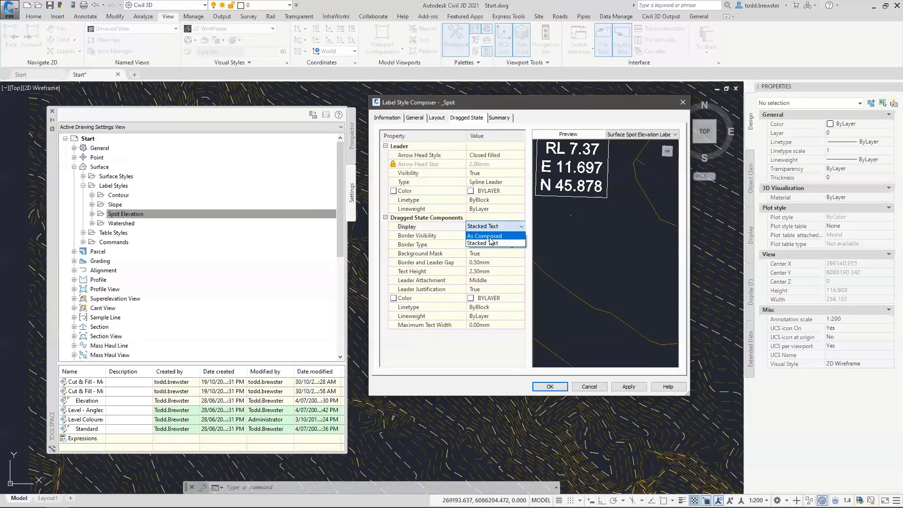
click(491, 243)
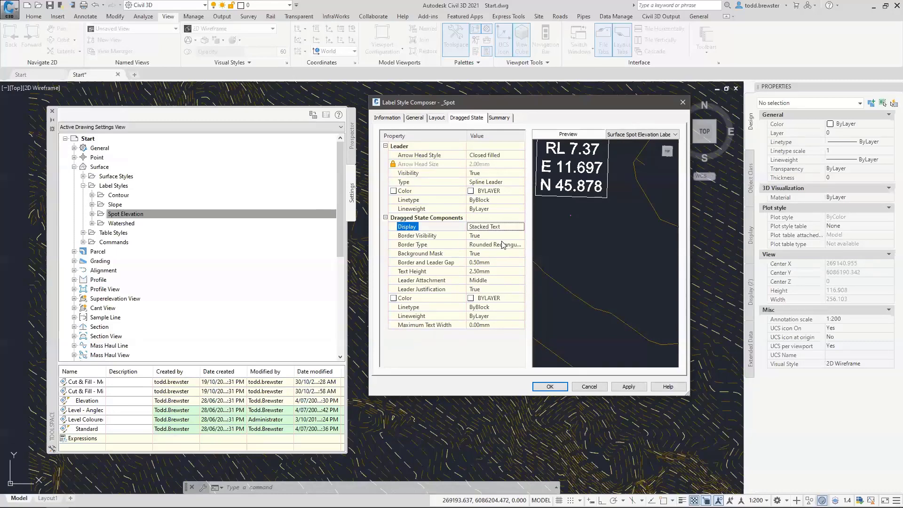
click(490, 245)
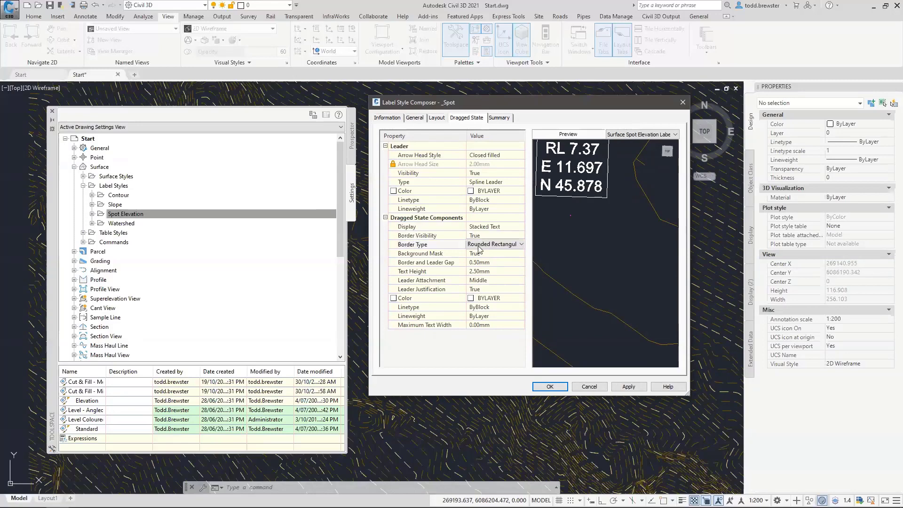
click(526, 271)
Set the dragged border and leader gap to 1.5 and text height to 3, then view the Summary
click(482, 264)
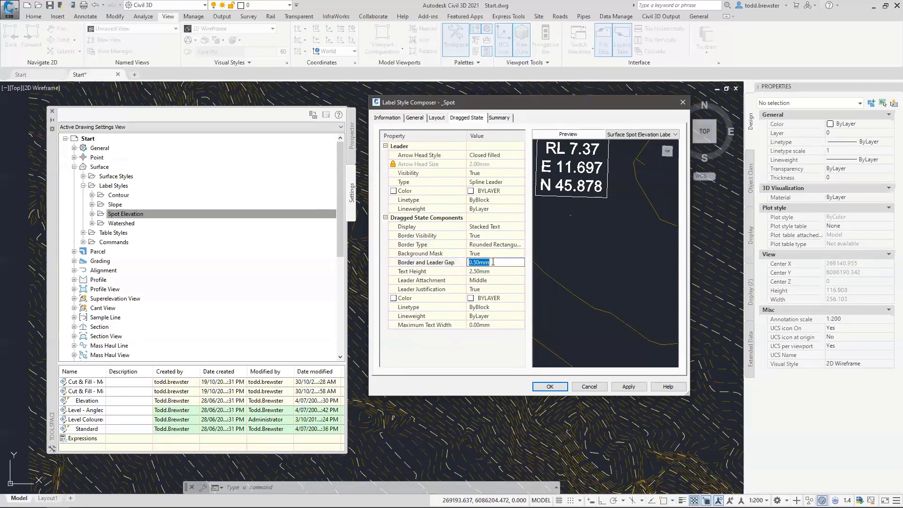
text(1.5)
click(493, 272)
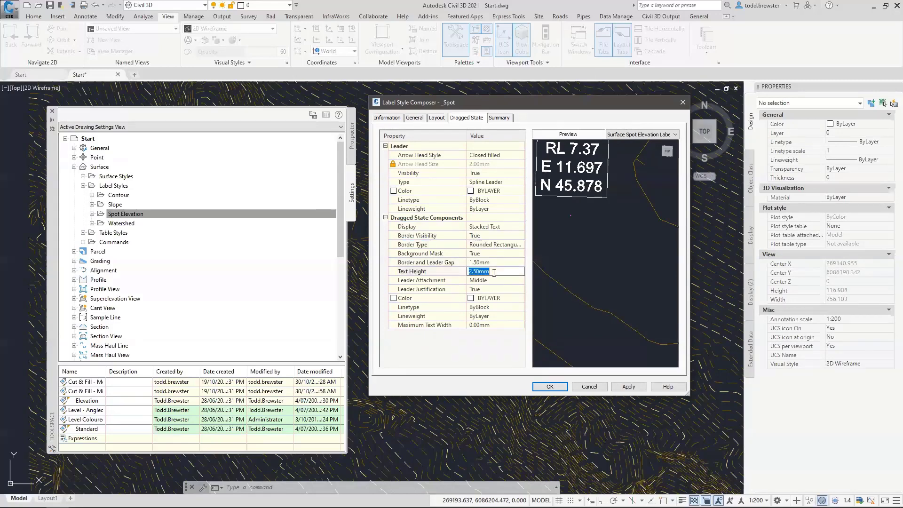
text(3)
click(495, 281)
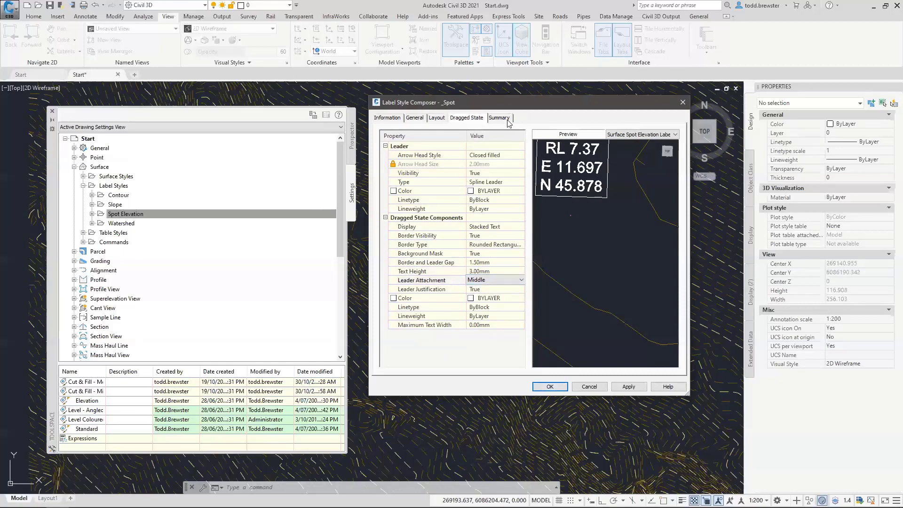
click(507, 118)
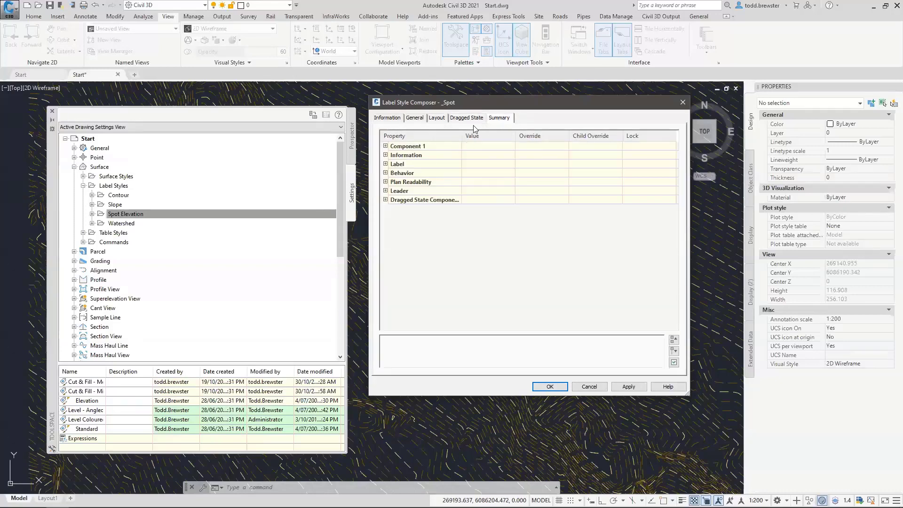
Review the _Spot style's dragged state, leader, behavior, label and information settings, then save it
click(385, 199)
click(386, 190)
click(386, 173)
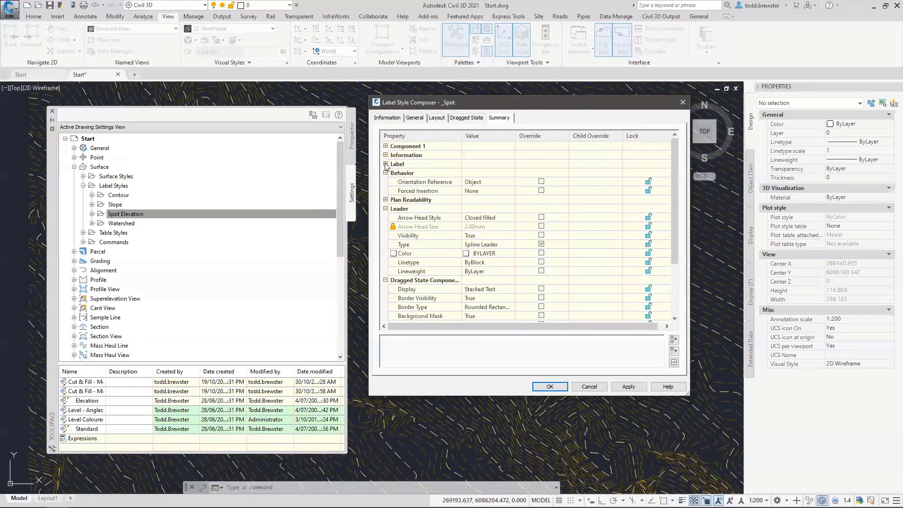
click(385, 164)
click(386, 155)
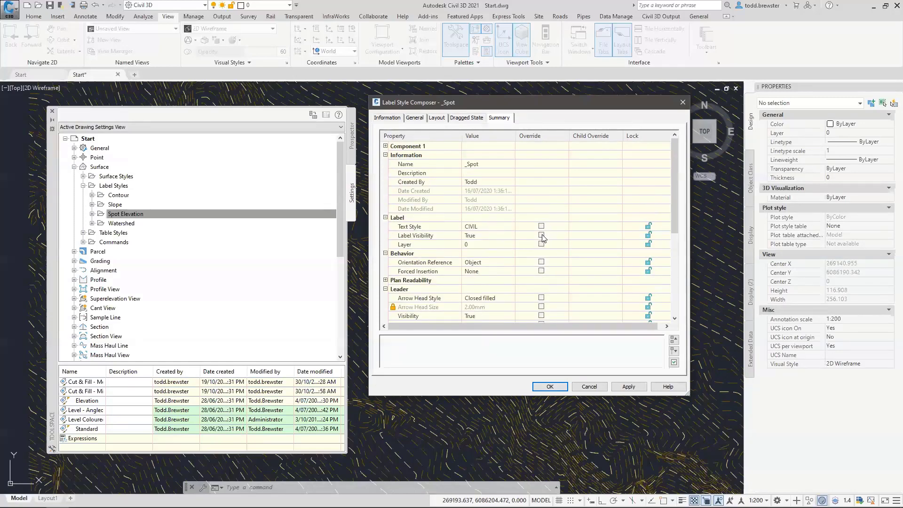
click(385, 155)
click(385, 164)
click(385, 172)
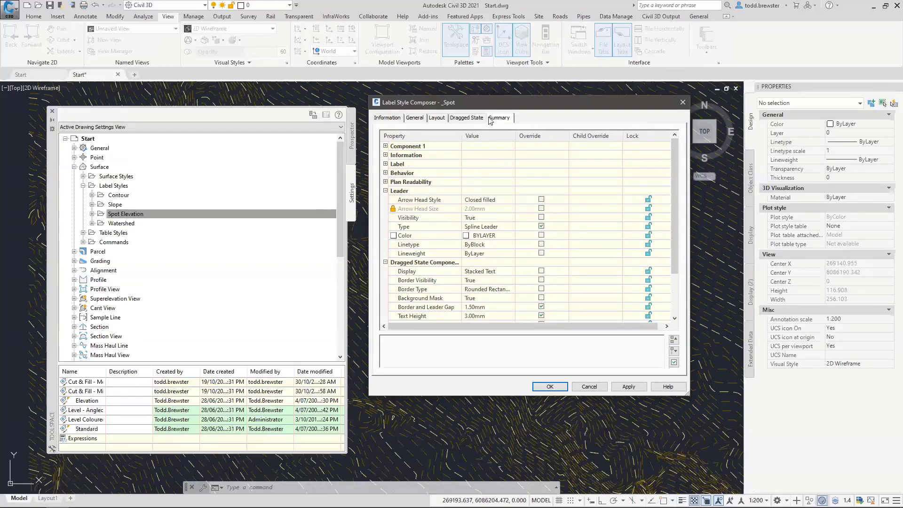
click(549, 388)
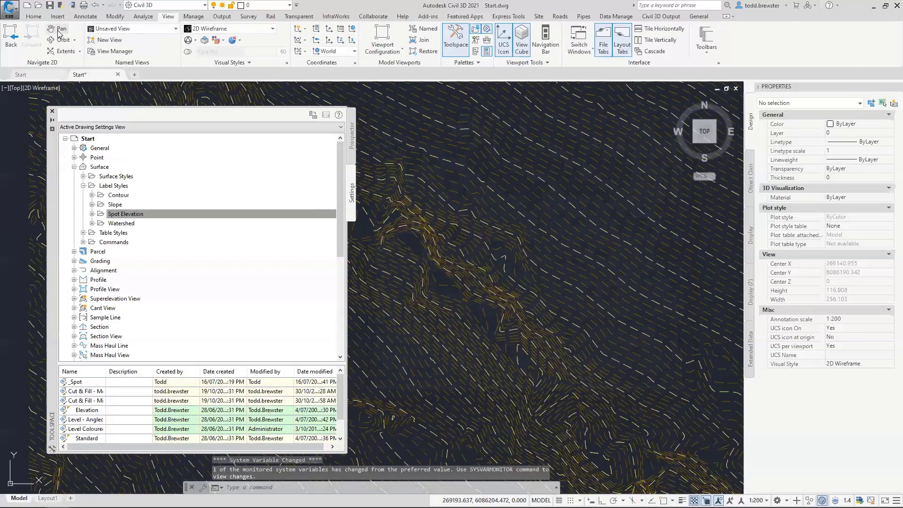
Start Add Surface Labels and set the label type to Spot Elevation with the _Spot style
click(85, 17)
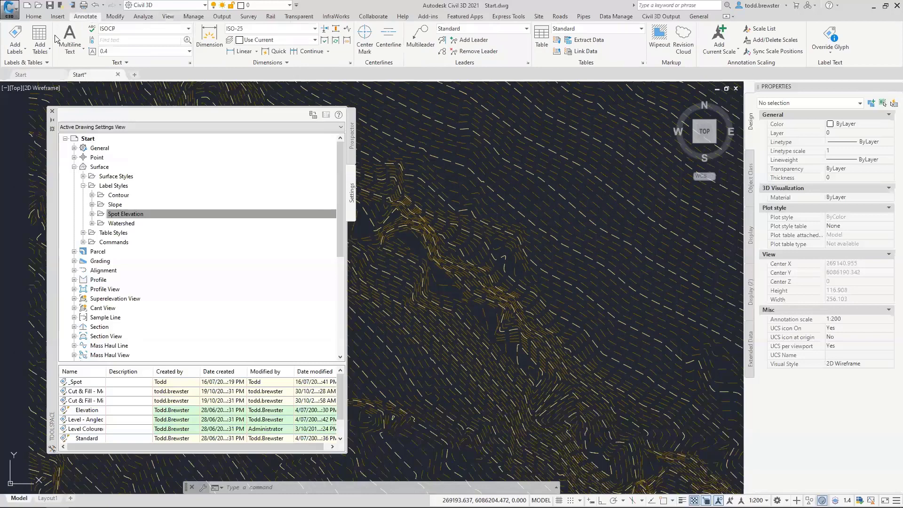
click(19, 53)
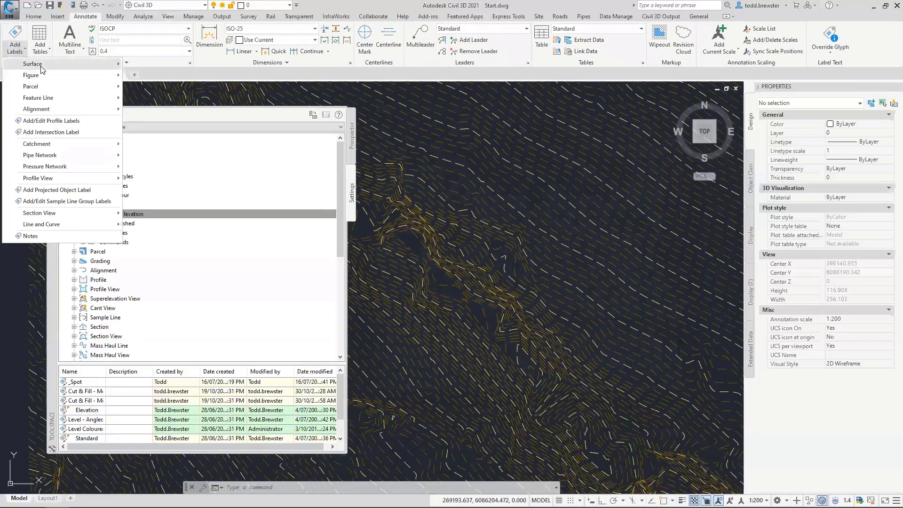
mouse_move(40, 65)
click(146, 65)
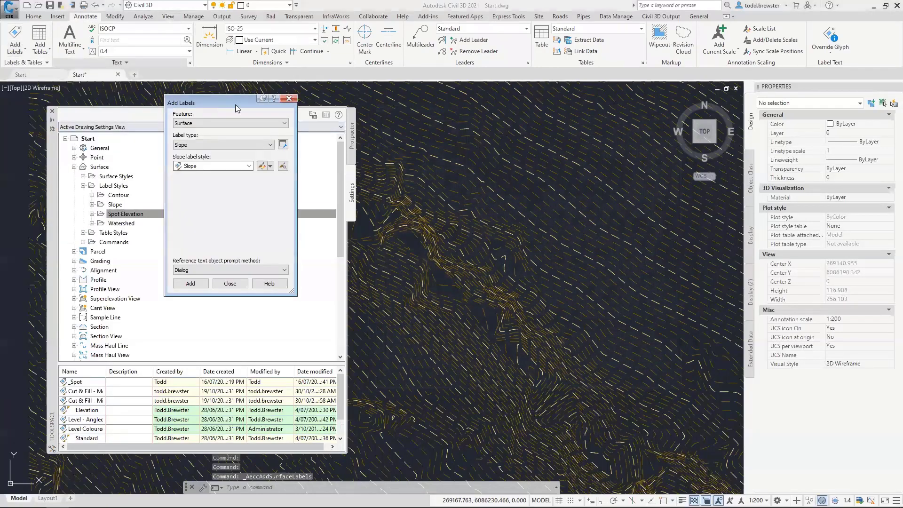
click(898, 86)
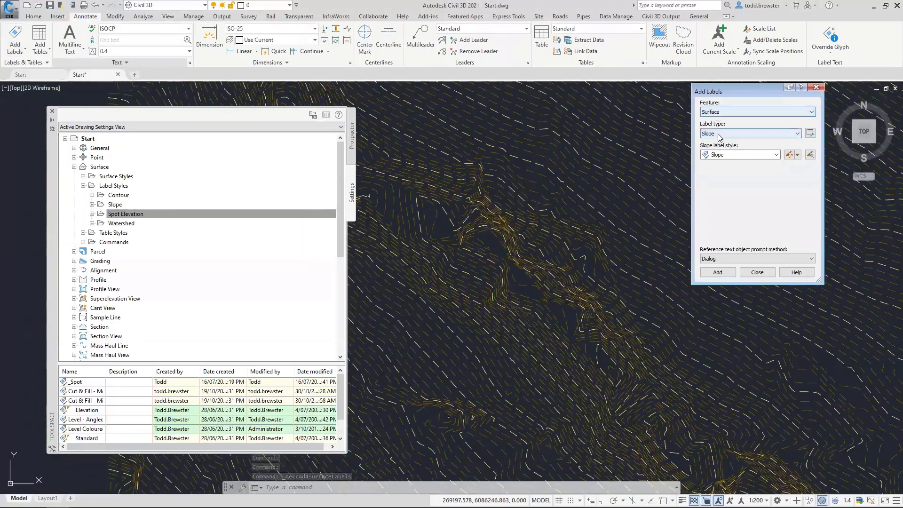
click(748, 134)
click(738, 149)
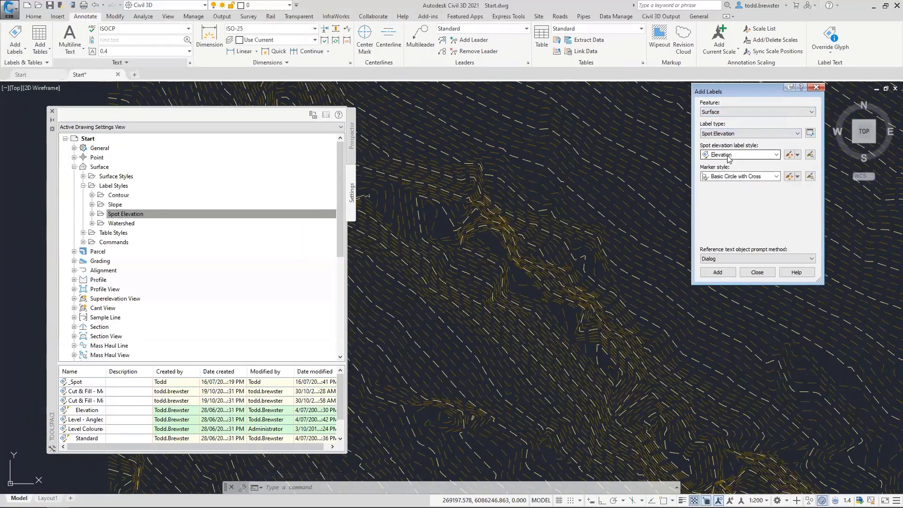
click(738, 154)
click(743, 165)
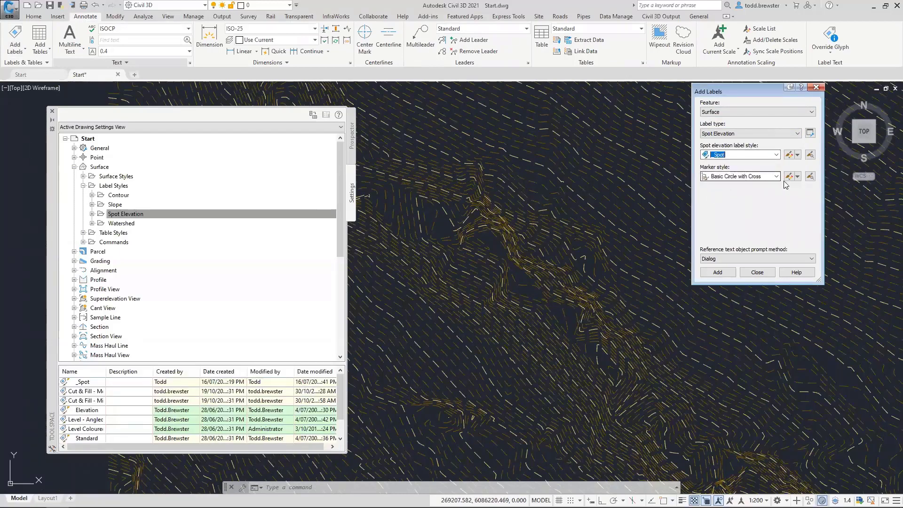
click(195, 213)
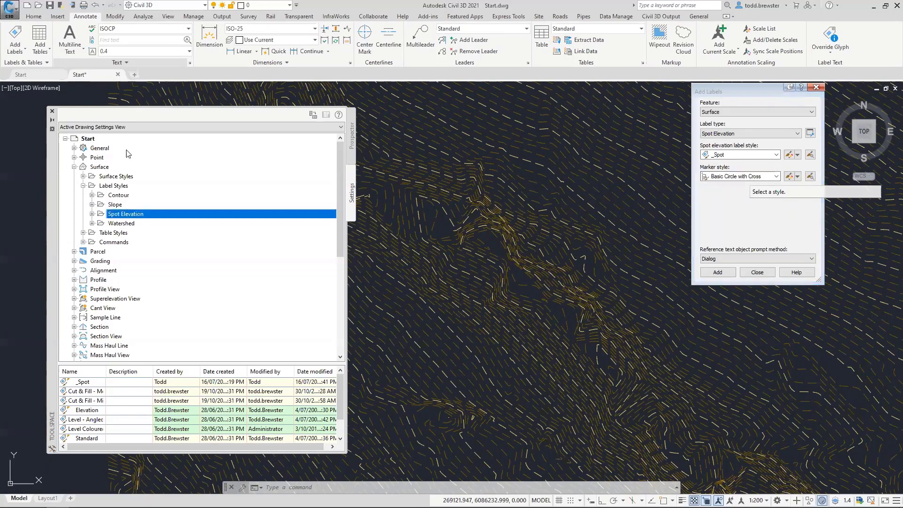
click(74, 148)
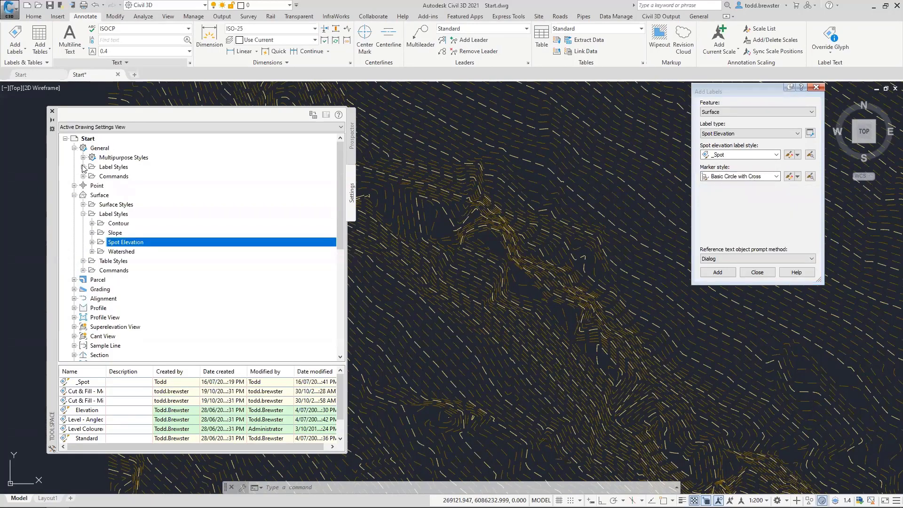
click(82, 167)
click(83, 158)
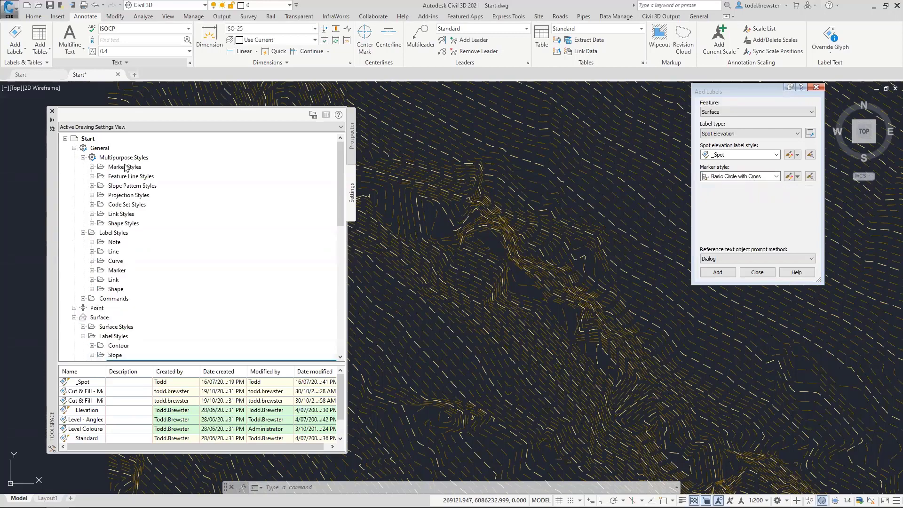
double_click(125, 168)
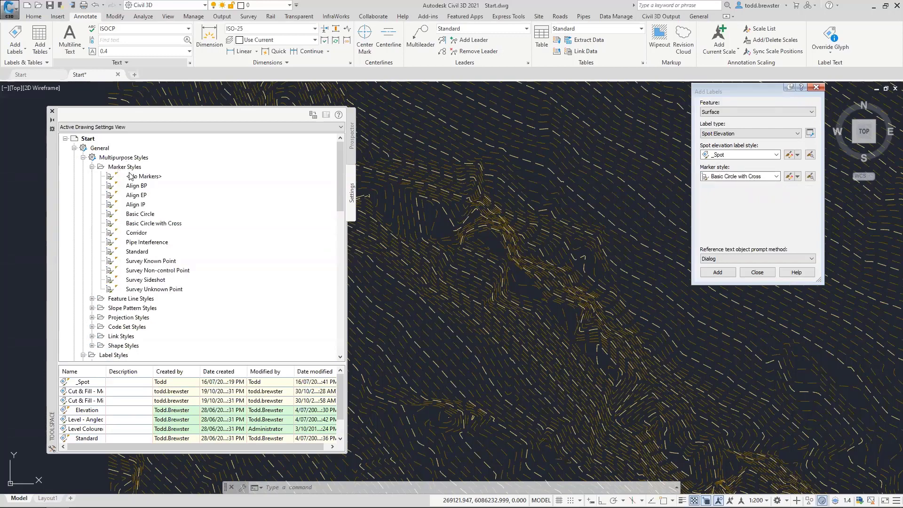
mouse_move(151, 291)
click(92, 167)
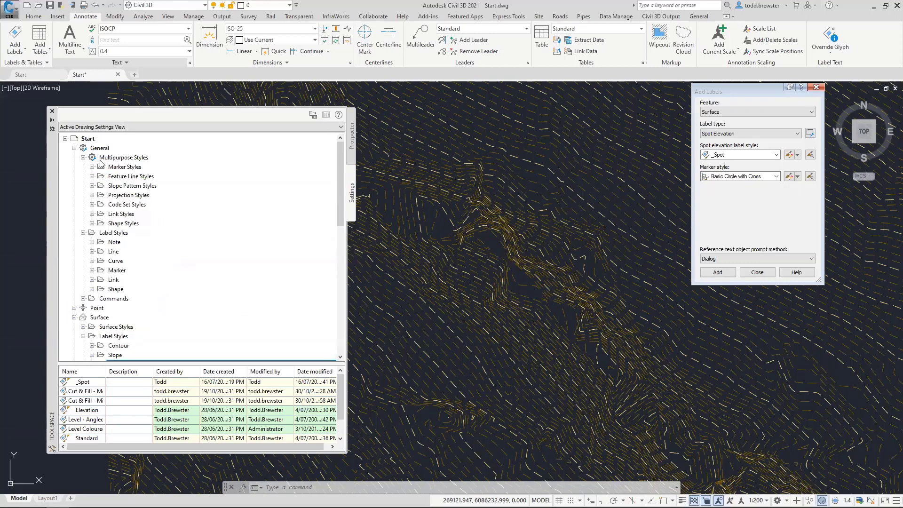
click(74, 148)
click(756, 140)
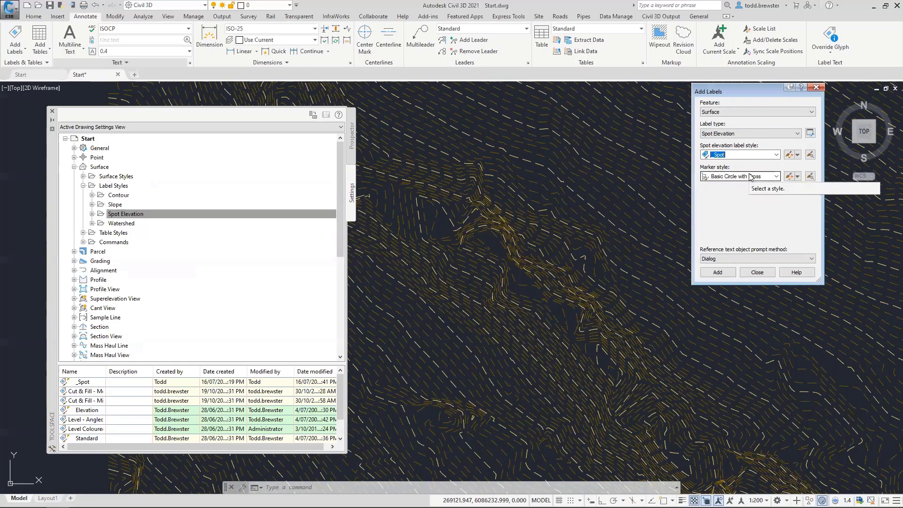
Place a _Spot label on the surface reading RL 26.47, then bring it into view and select it
click(718, 272)
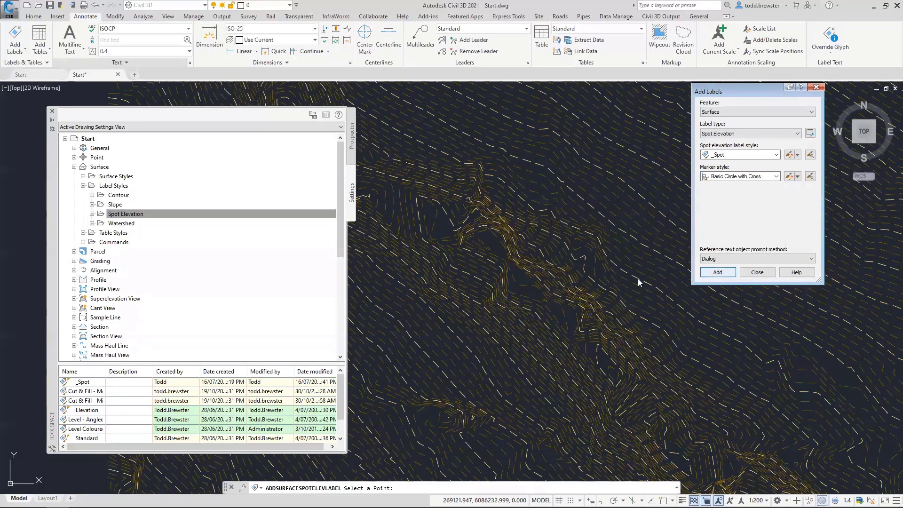
click(493, 242)
key(Return)
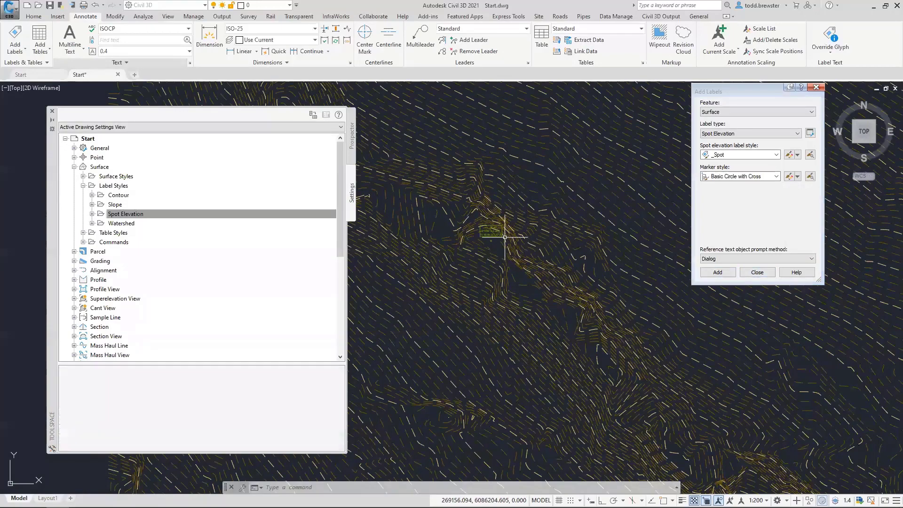
scroll(476, 249, up, 8)
middle_drag(476, 249, 585, 330)
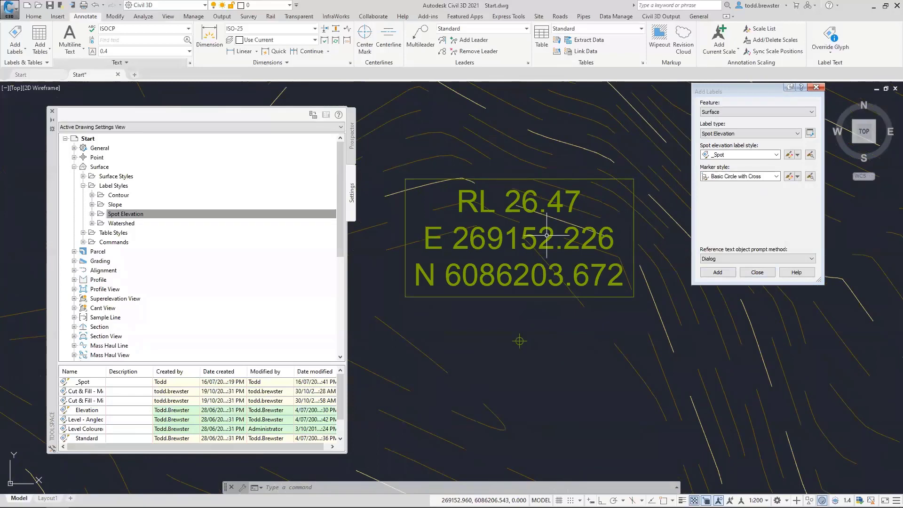
click(520, 341)
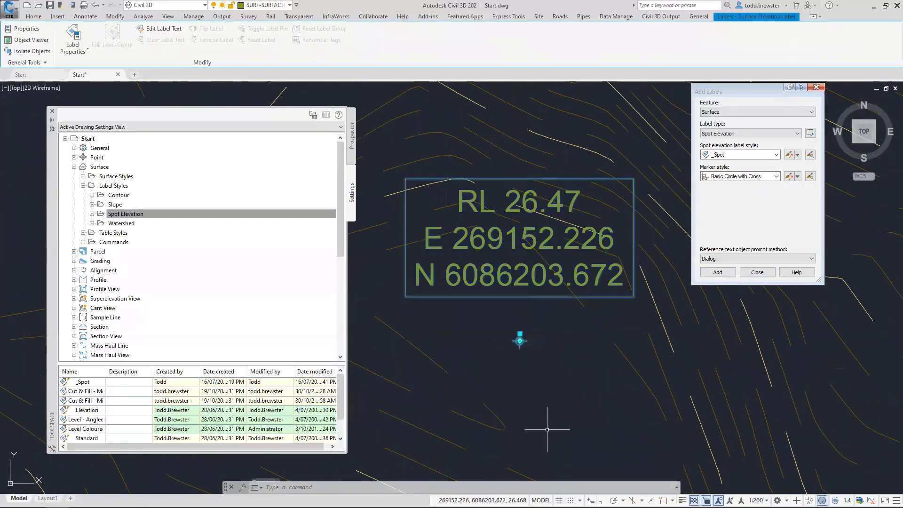
Change the placed label's marker style from Basic Circle with Cross to Basic Circle
key(ctrl+1)
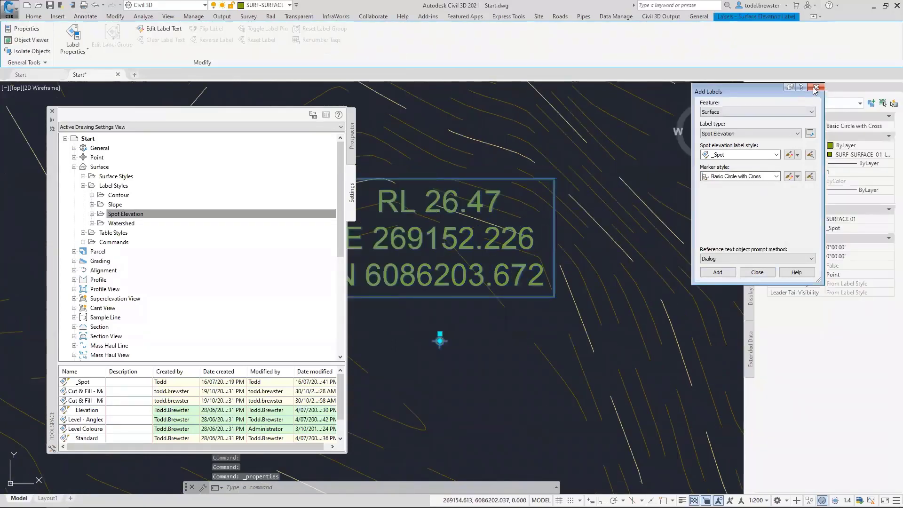
drag(726, 97, 625, 370)
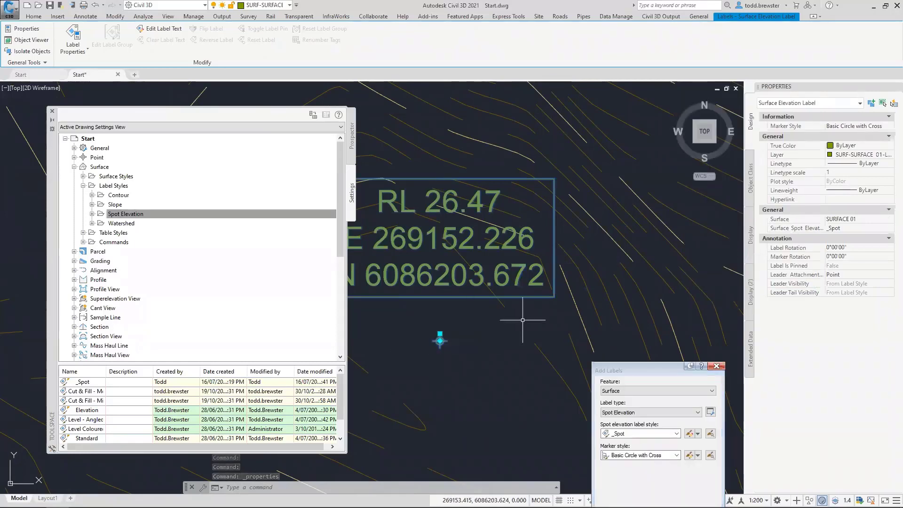
click(852, 126)
click(860, 126)
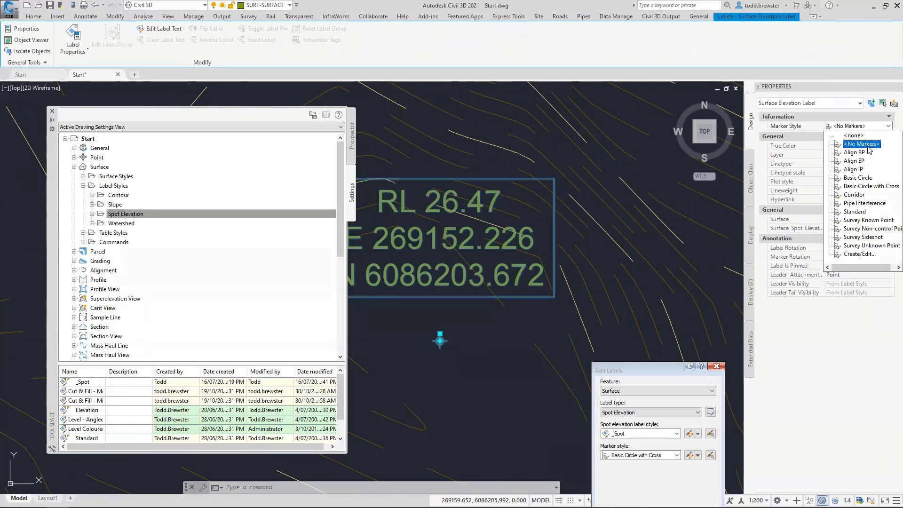
click(856, 178)
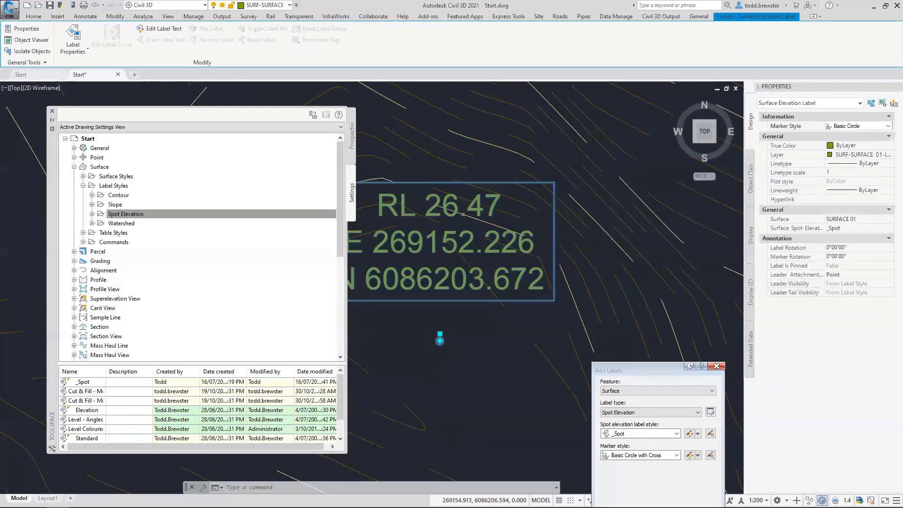
scroll(536, 236, down, 6)
key(Escape)
click(520, 250)
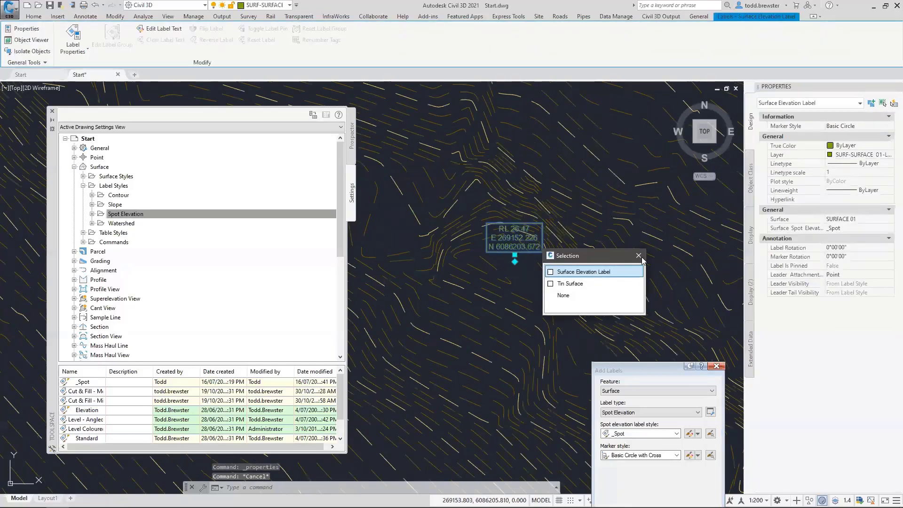
Try rotating and moving the RL 26.47 spot label with its grip, cancelling both
key(Escape)
click(517, 253)
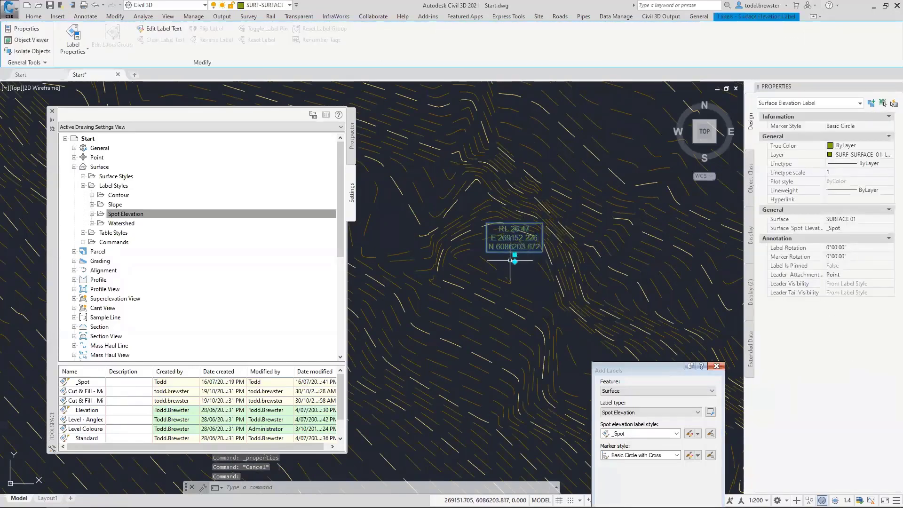
mouse_move(515, 255)
click(551, 281)
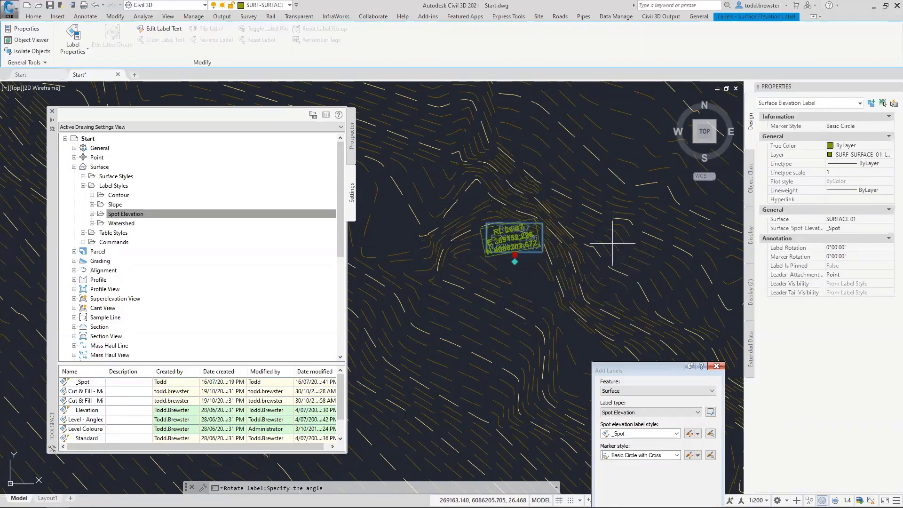
key(Escape)
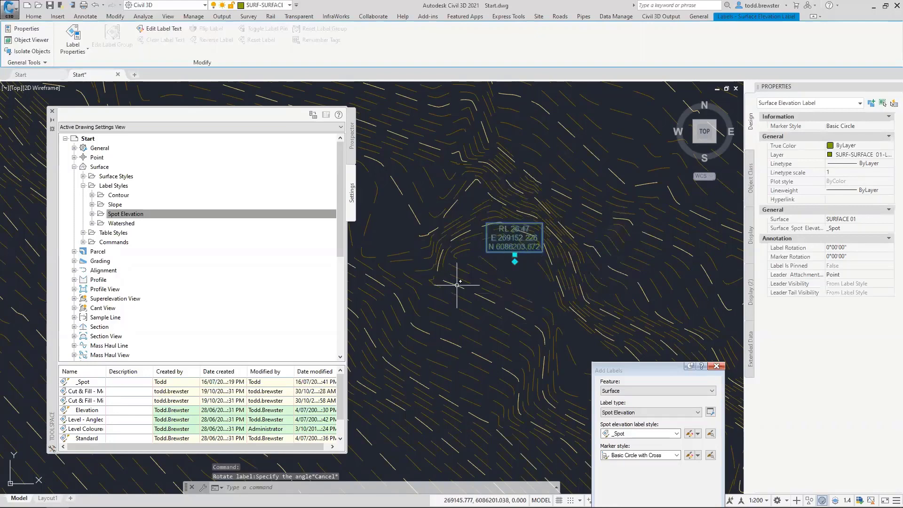
mouse_move(515, 261)
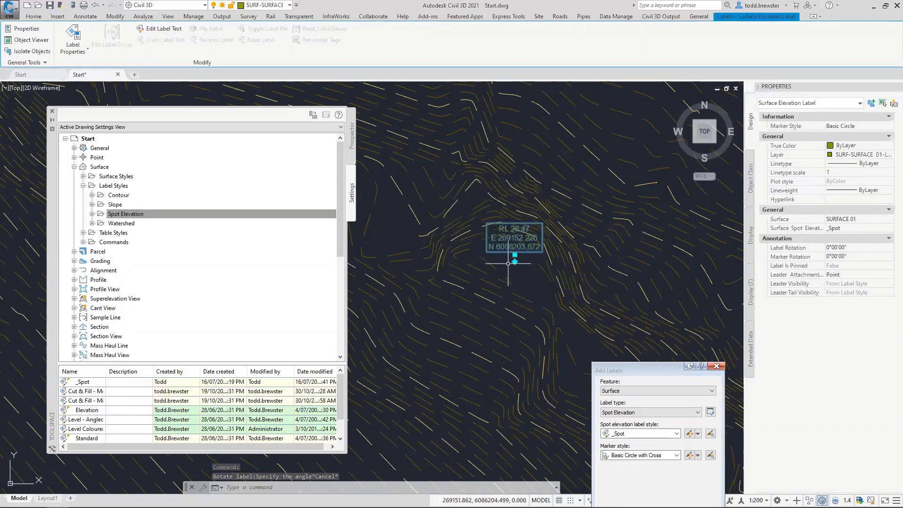
key(Escape)
click(517, 250)
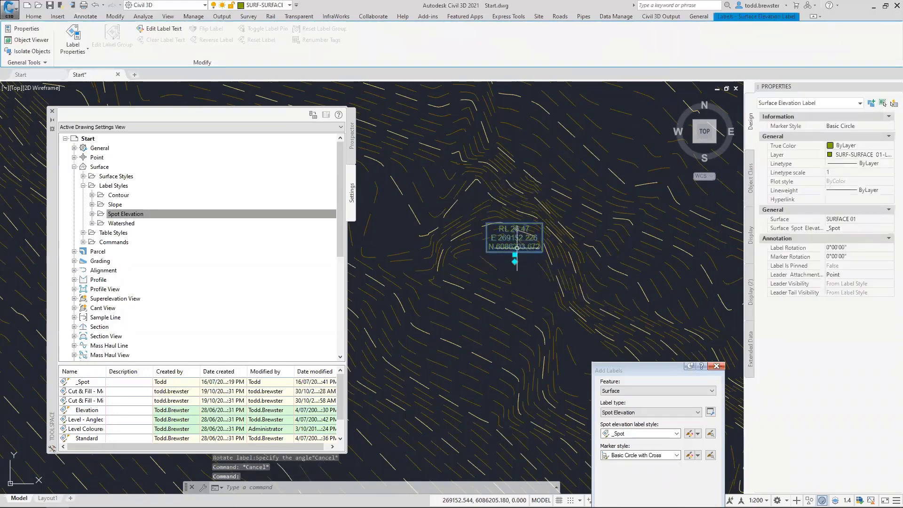
click(515, 255)
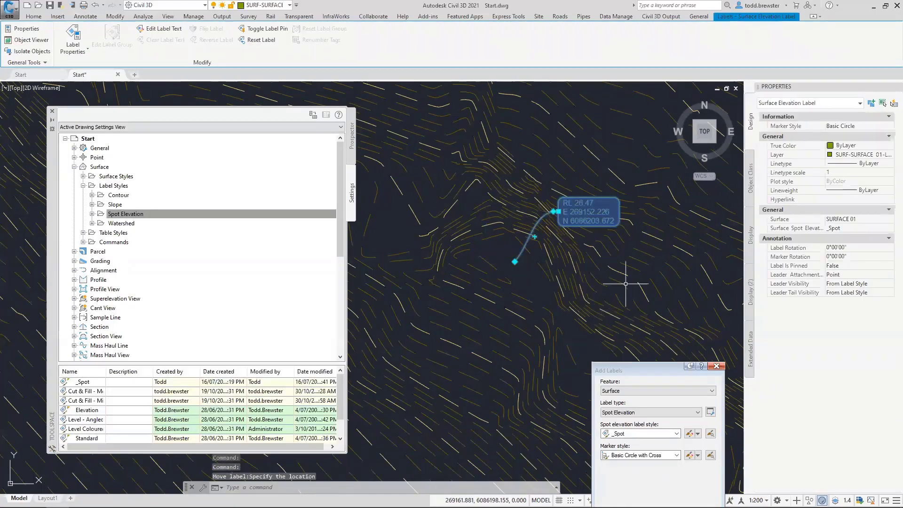
key(Escape)
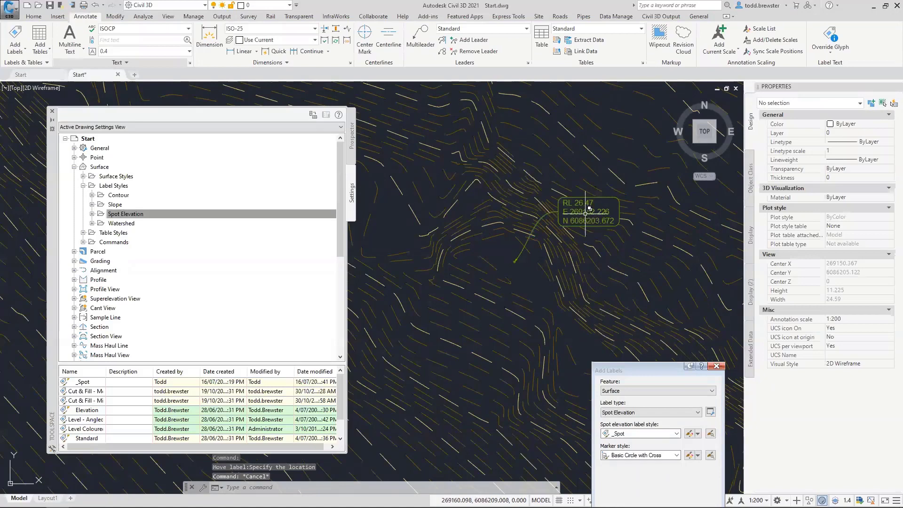
scroll(589, 212, up, 4)
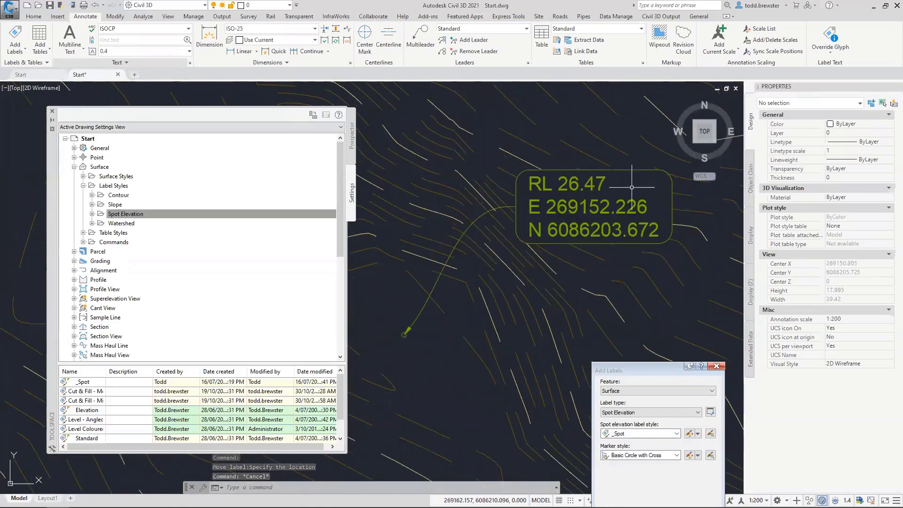
scroll(632, 187, down, 2)
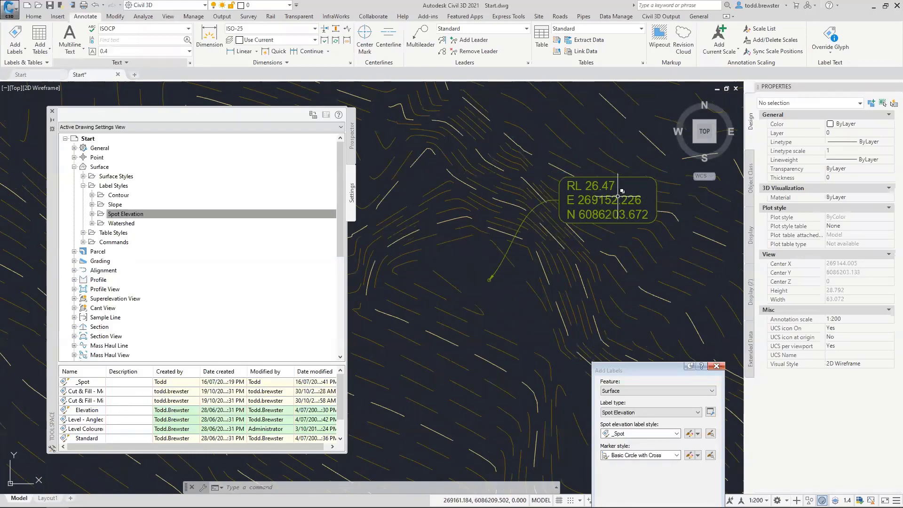
Reset the spot label to its default position with Reset Label
click(615, 192)
key(Escape)
click(572, 189)
right_click(465, 227)
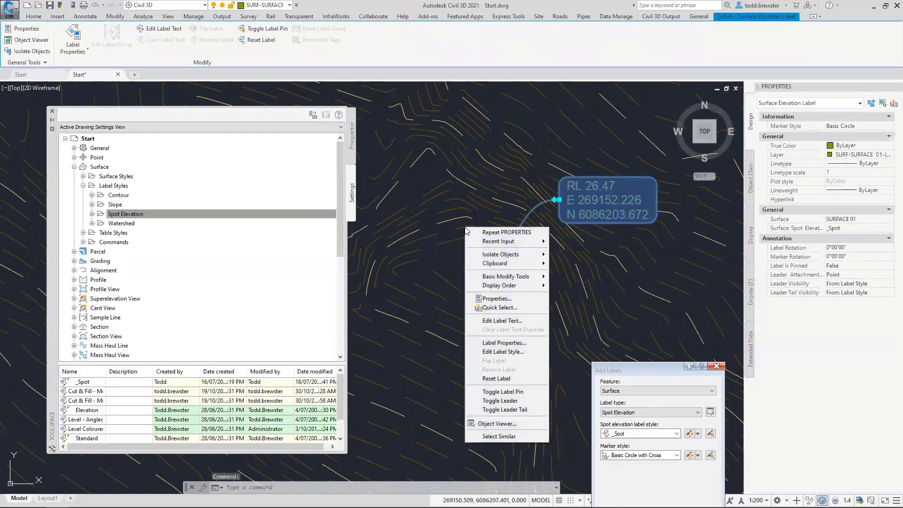
click(497, 378)
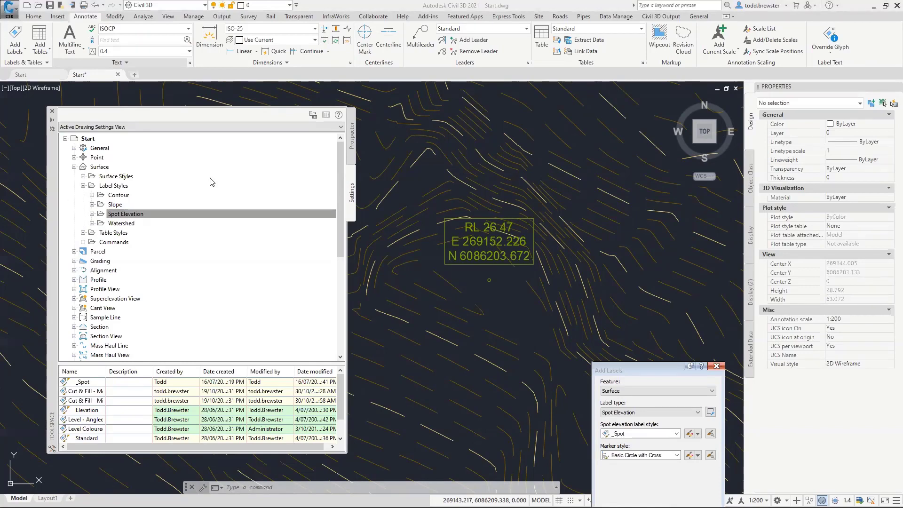
click(97, 212)
Set Add Labels to the Slope label type with the Slope - Arrow Downhill style
click(92, 205)
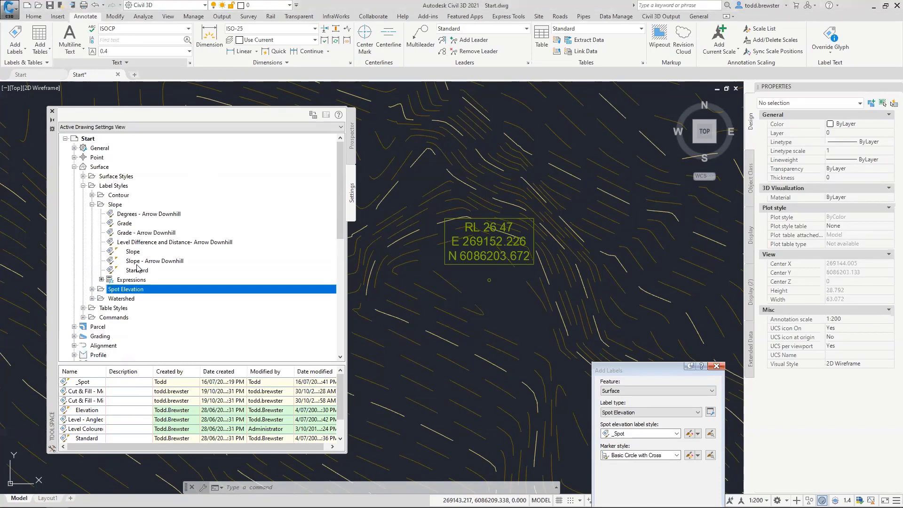
click(154, 262)
right_click(154, 262)
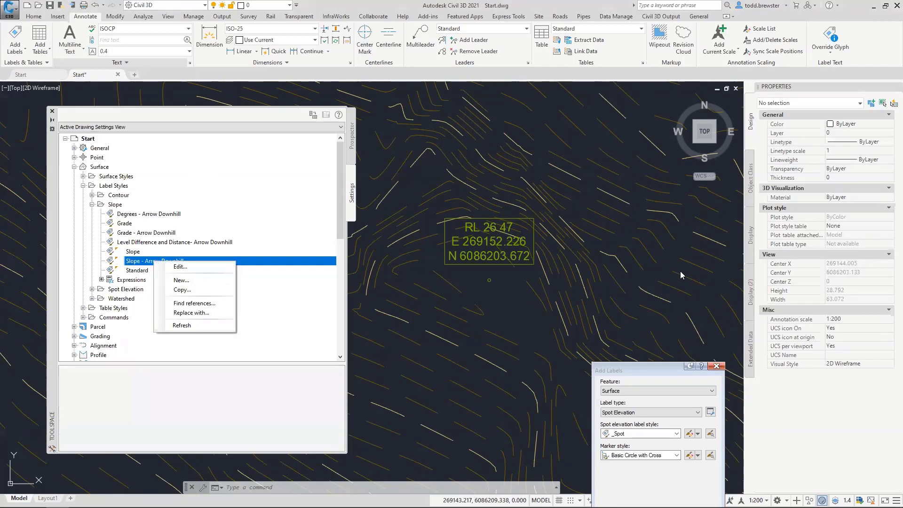
click(619, 413)
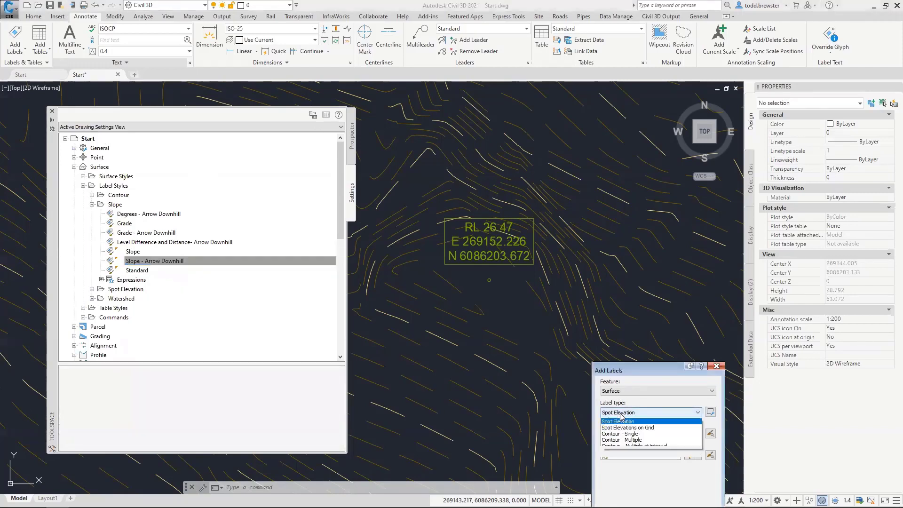
click(611, 421)
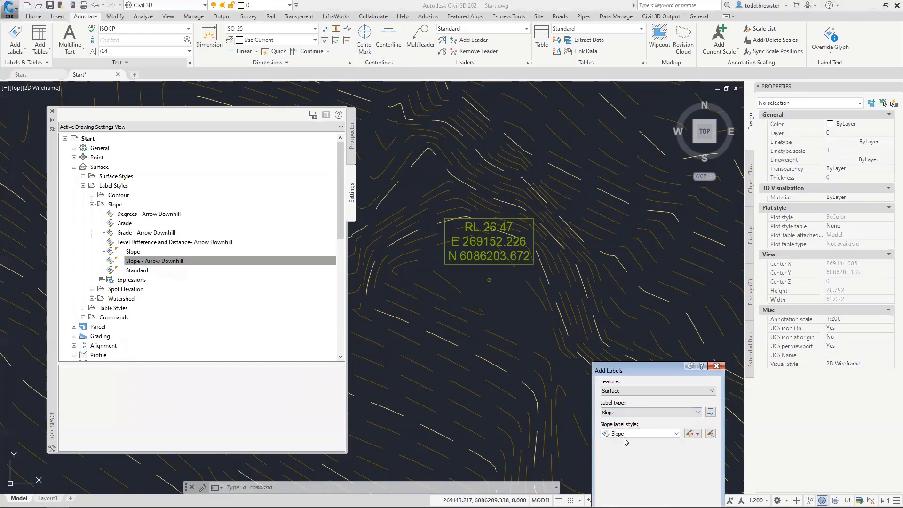
click(626, 433)
click(626, 436)
click(627, 434)
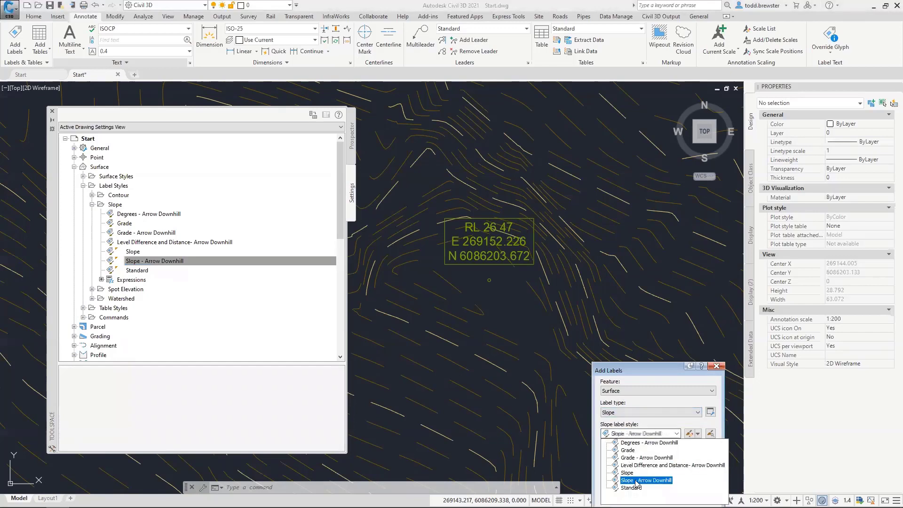
click(642, 480)
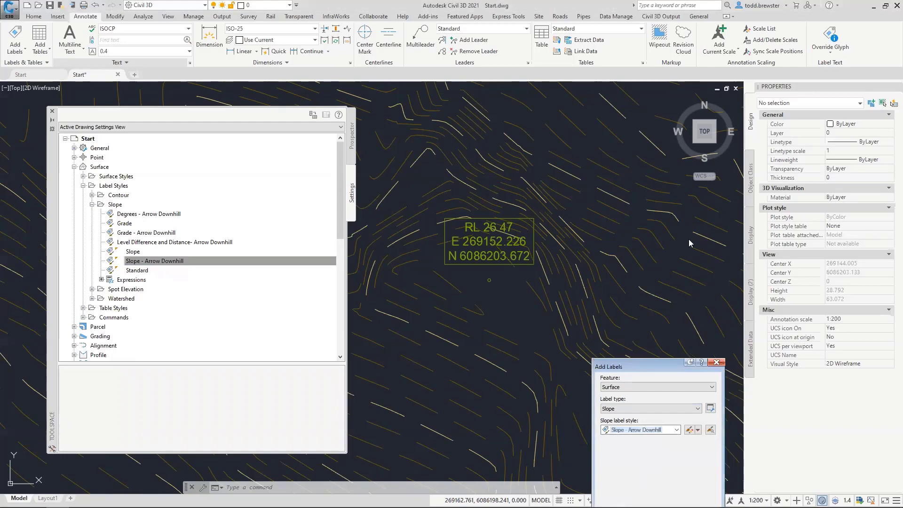
Place a two-point slope label on the surface reading 1:15
click(630, 297)
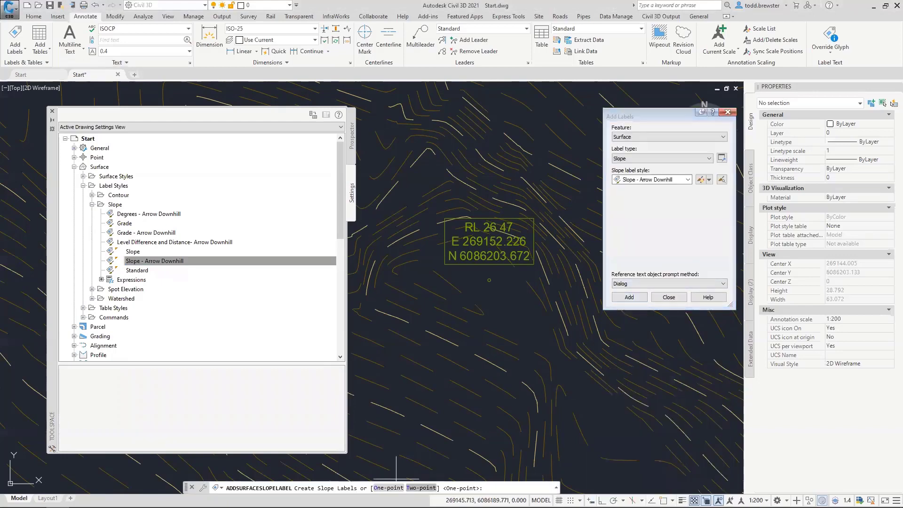
click(420, 489)
click(426, 400)
scroll(445, 343, down, 1)
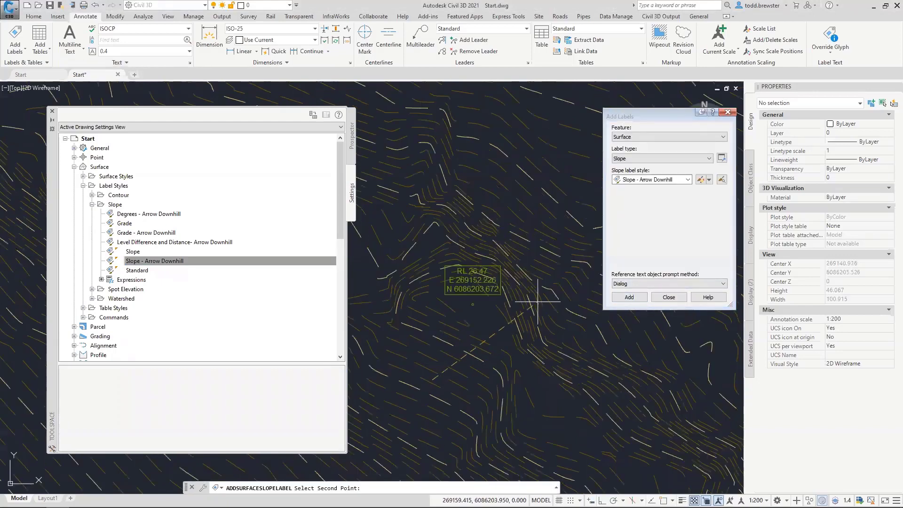
click(541, 297)
key(Escape)
scroll(536, 301, up, 5)
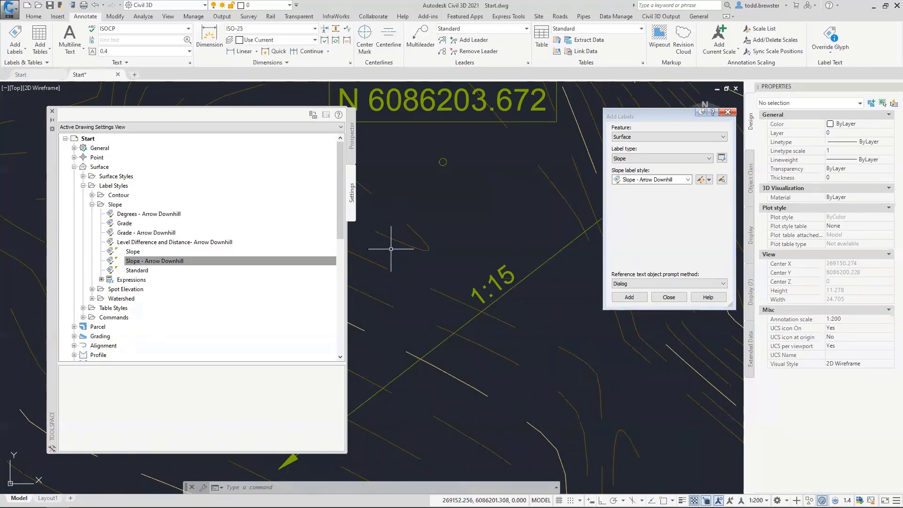
click(204, 262)
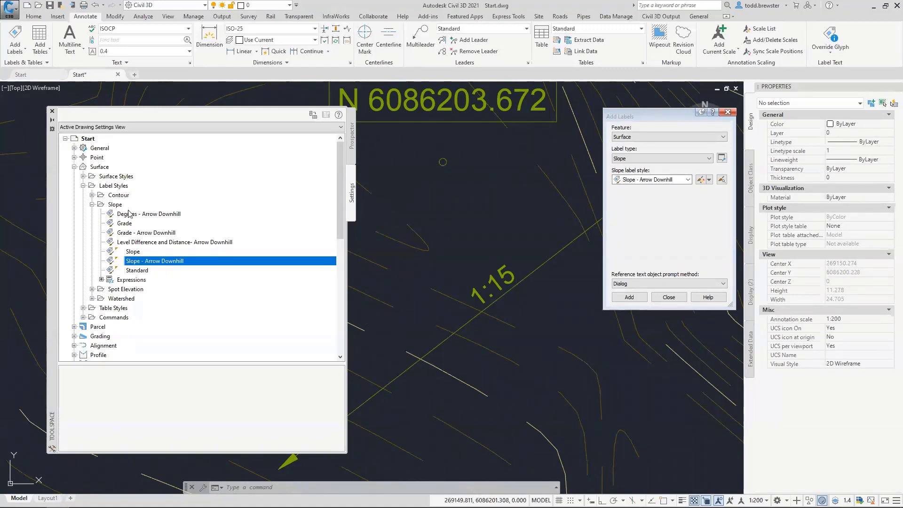
Create a child of Slope - Arrow Downhill named Slope - Arrow Downhill 1DP
right_click(142, 266)
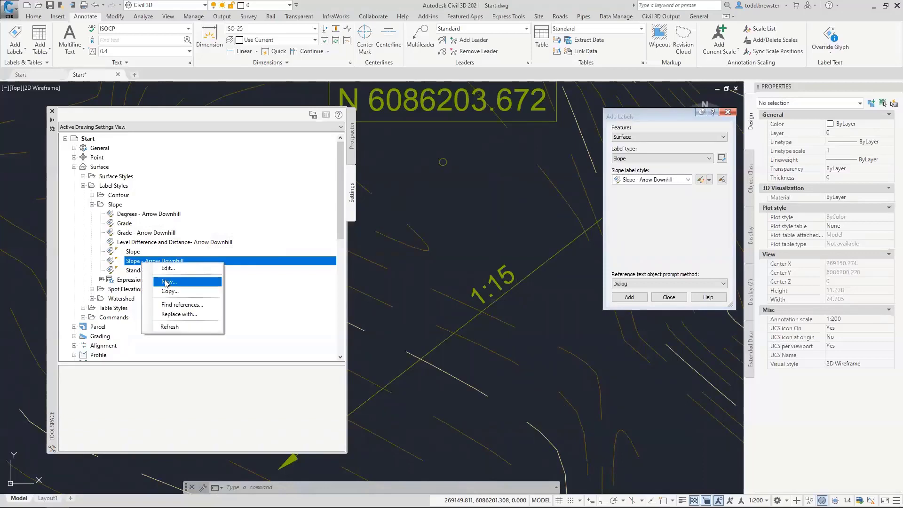
click(167, 282)
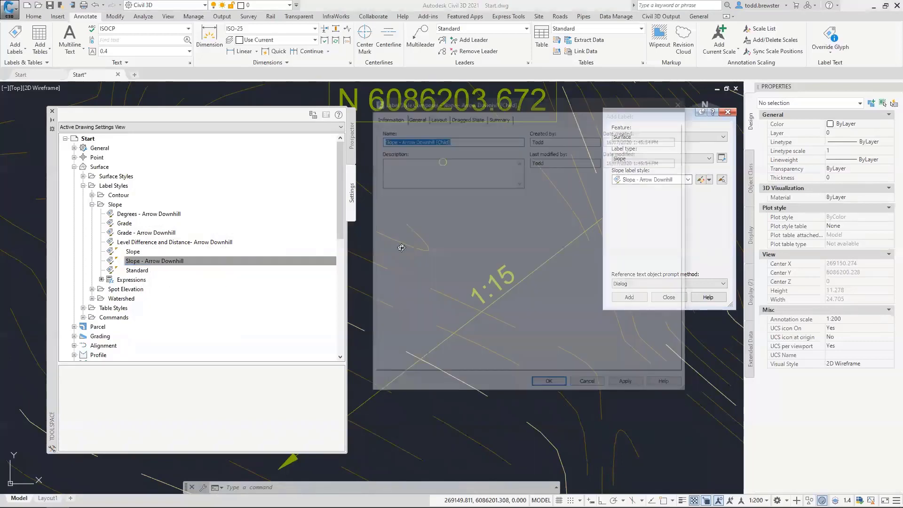
drag(434, 141, 468, 141)
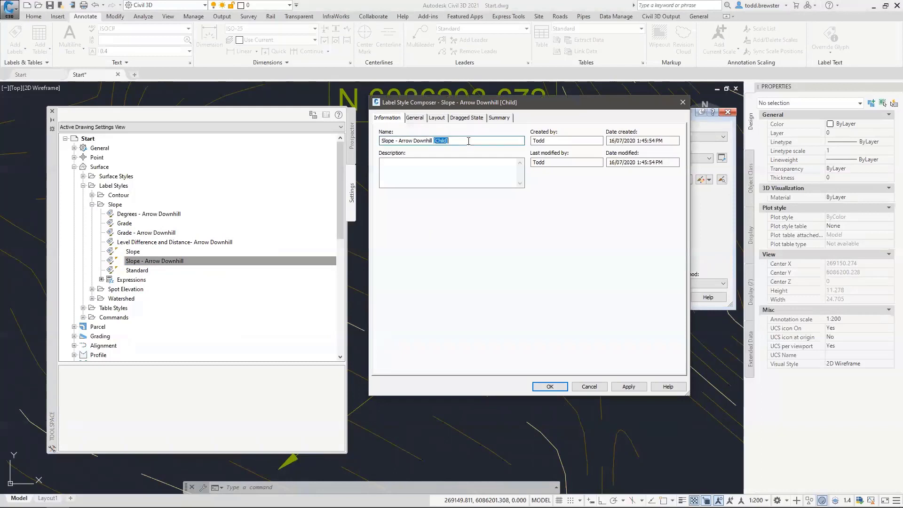
text(1DP)
Select the Surface Slope text component in the new style's layout and its Contents value
click(437, 122)
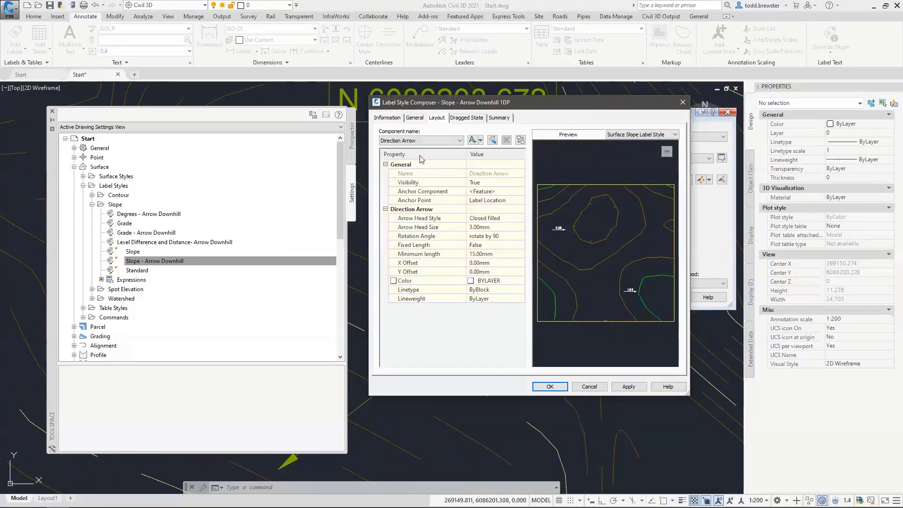
click(417, 141)
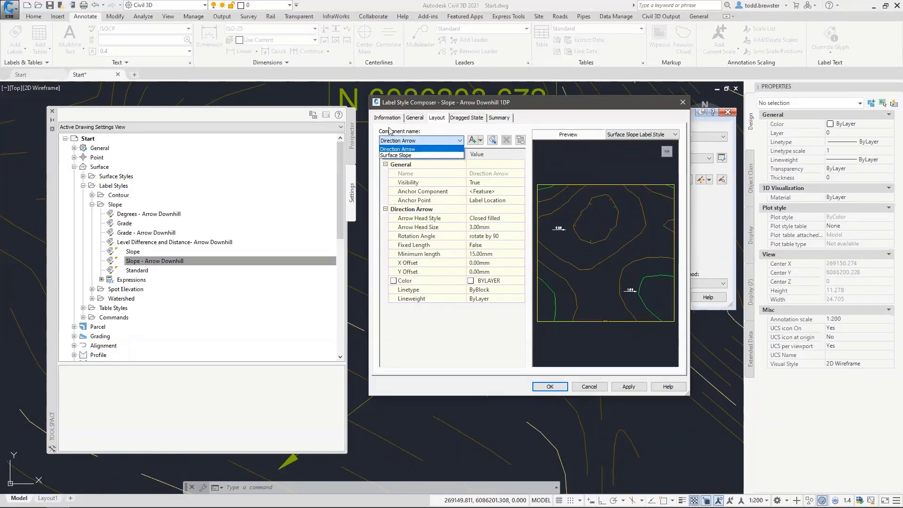
click(399, 155)
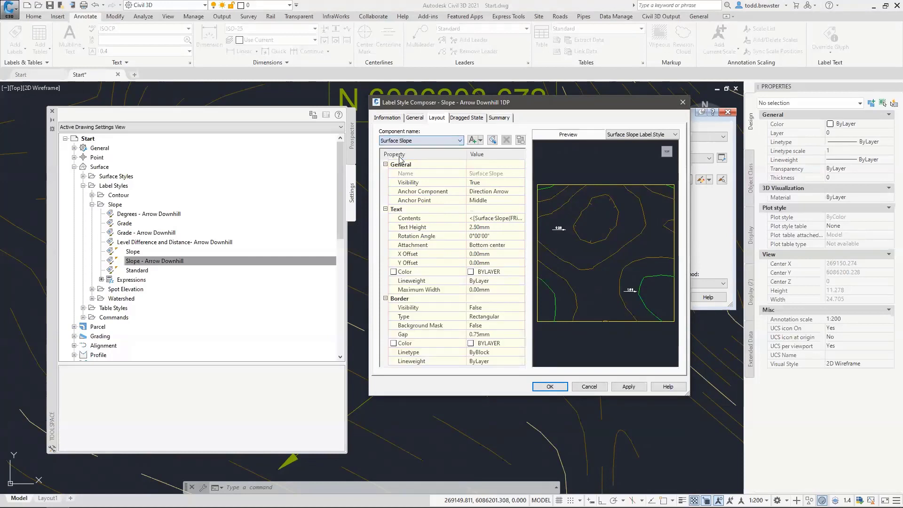
click(517, 219)
Set the Surface Slope text precision to 0.1 and update the contents expression
click(522, 219)
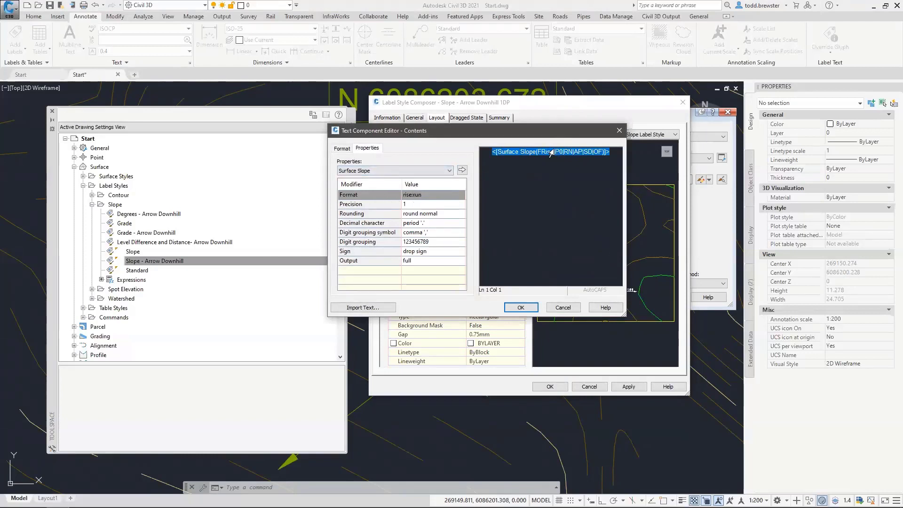
click(427, 204)
click(457, 203)
click(451, 219)
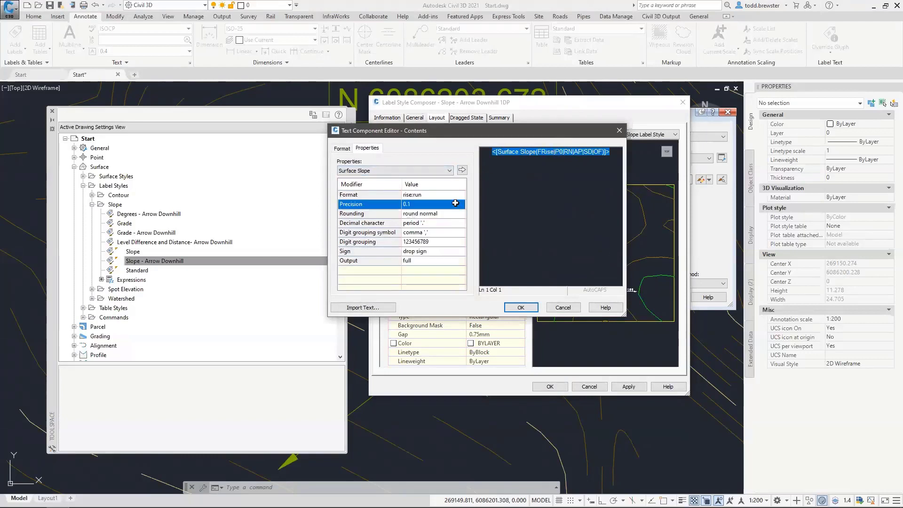
click(461, 171)
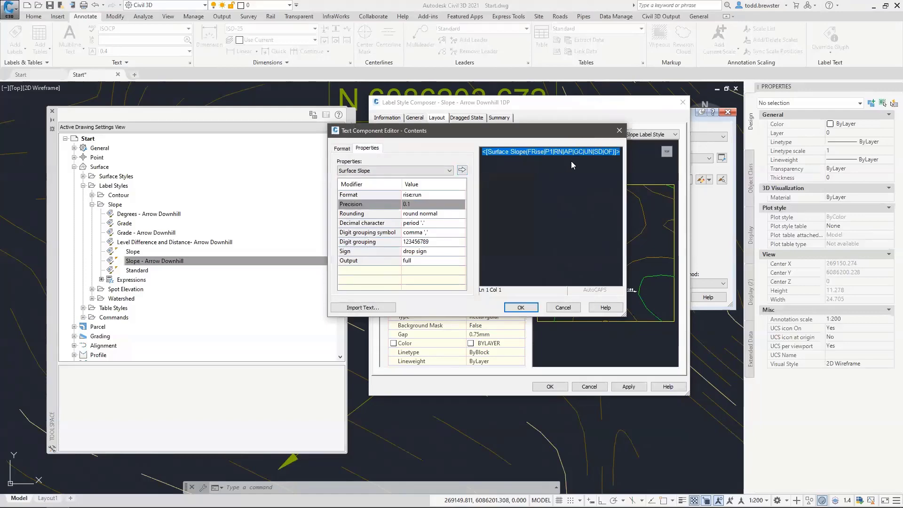
Save the new 1DP style and choose Slope - Arrow Downhill 1DP in Add Labels
click(521, 308)
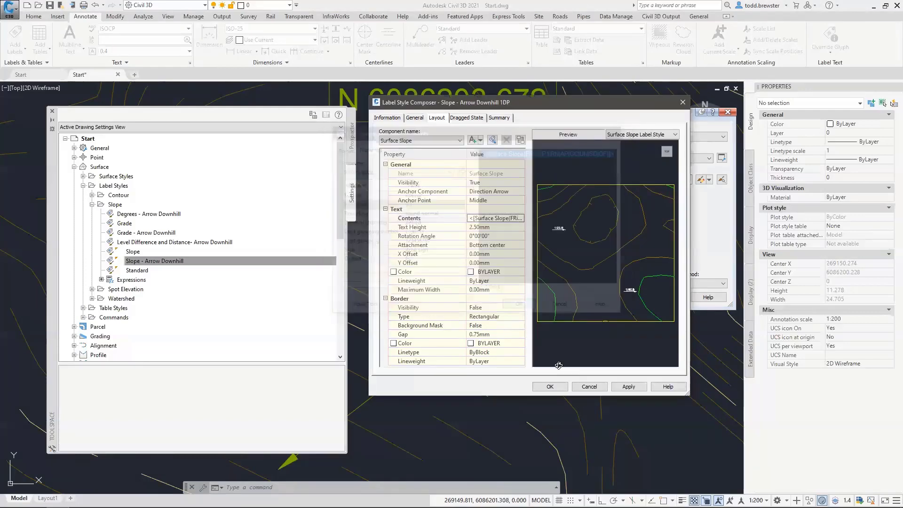
click(550, 386)
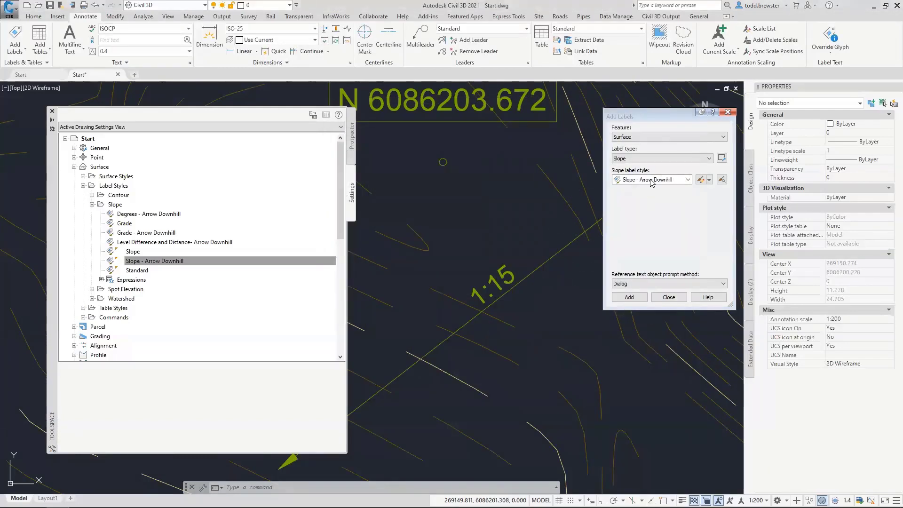
click(687, 180)
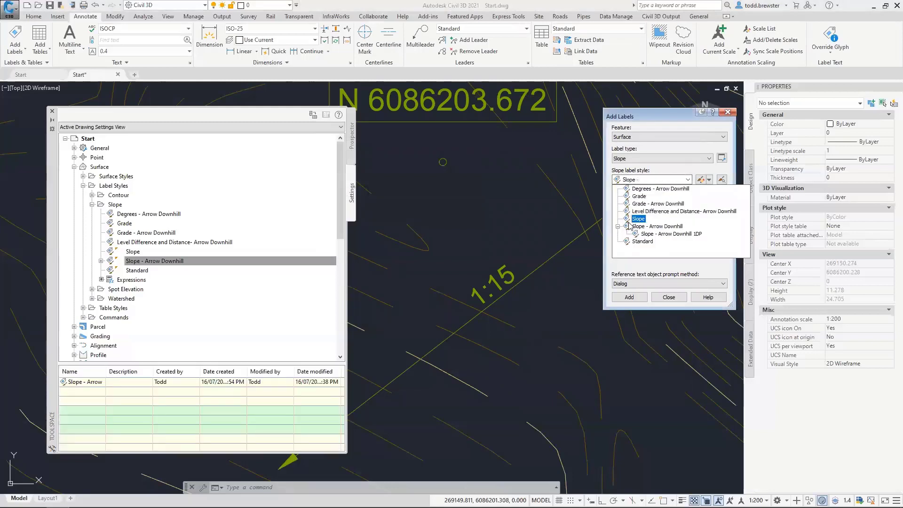
click(657, 235)
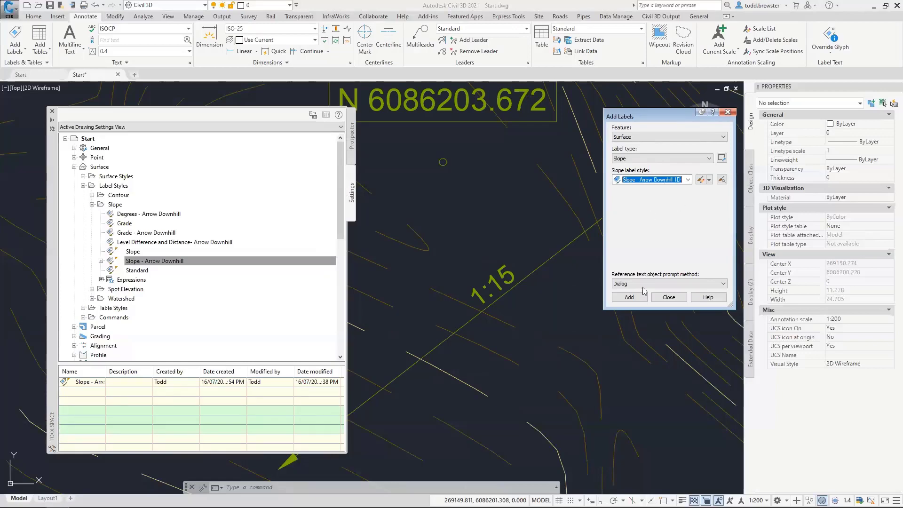
Place a two-point slope label reading 1:18.2 on the surface
click(629, 297)
text(T)
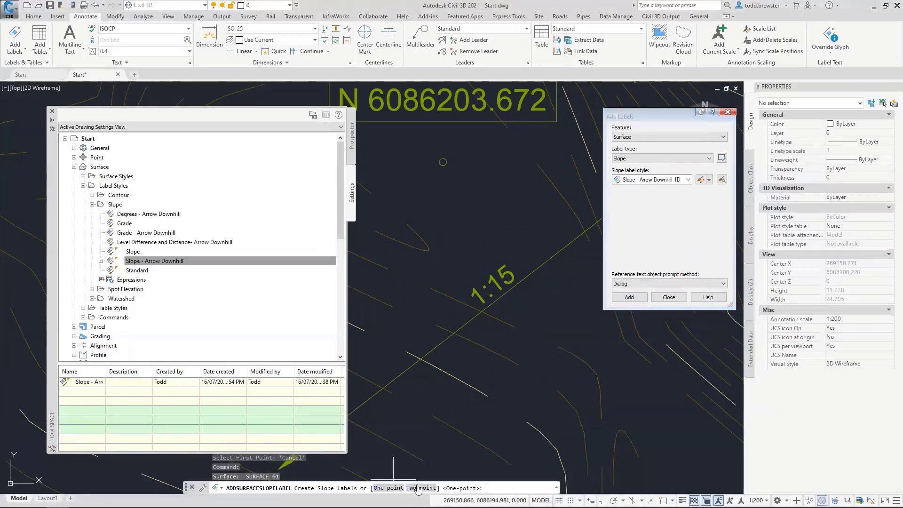
key(Return)
scroll(504, 255, down, 2)
click(432, 346)
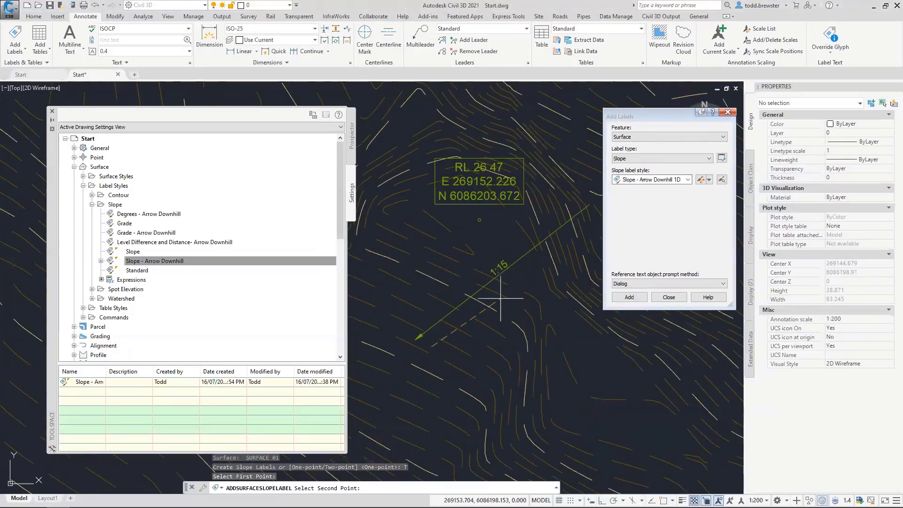
click(586, 220)
key(Escape)
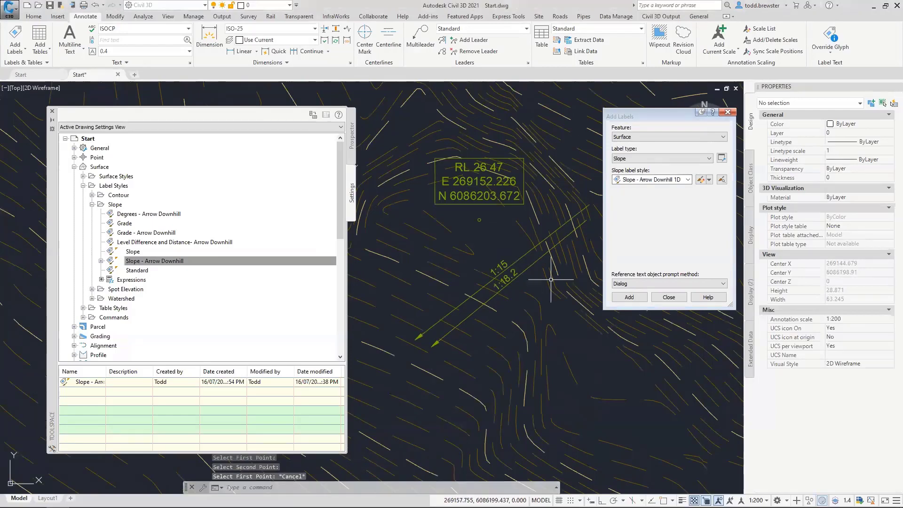
scroll(545, 280, up, 4)
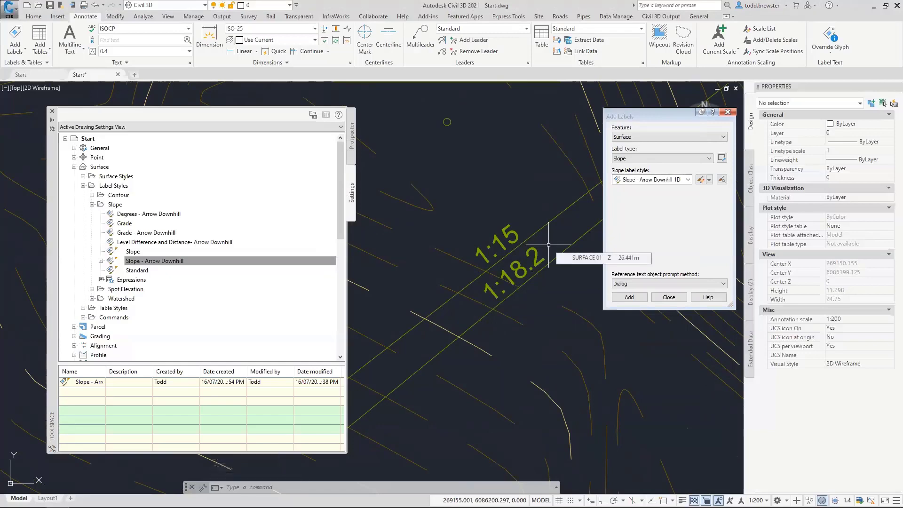
Set Border Visibility to True for the Surface Slope text in Slope - Arrow Downhill
right_click(140, 261)
click(163, 266)
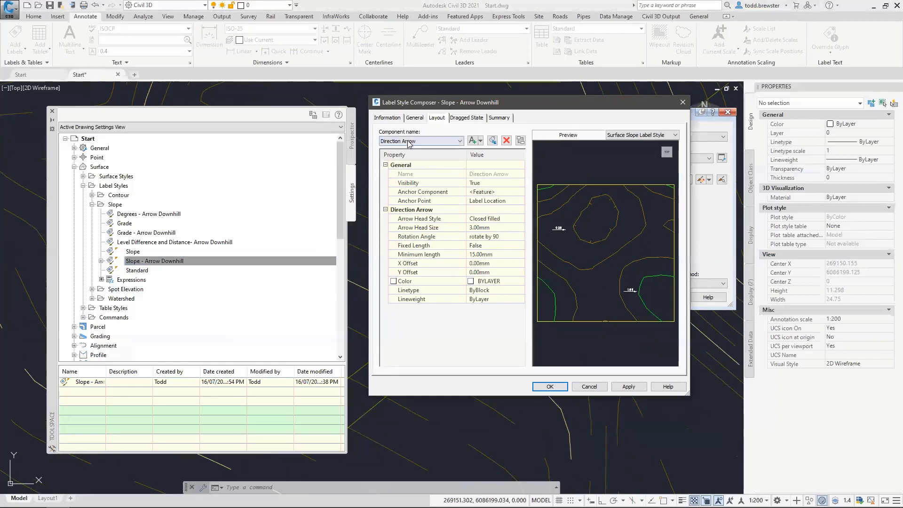
click(446, 143)
click(414, 159)
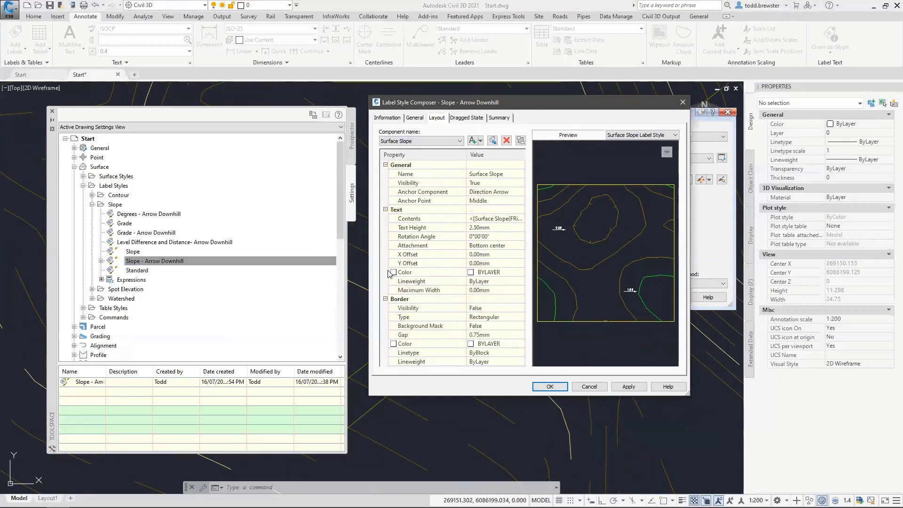
click(485, 309)
click(484, 311)
click(514, 328)
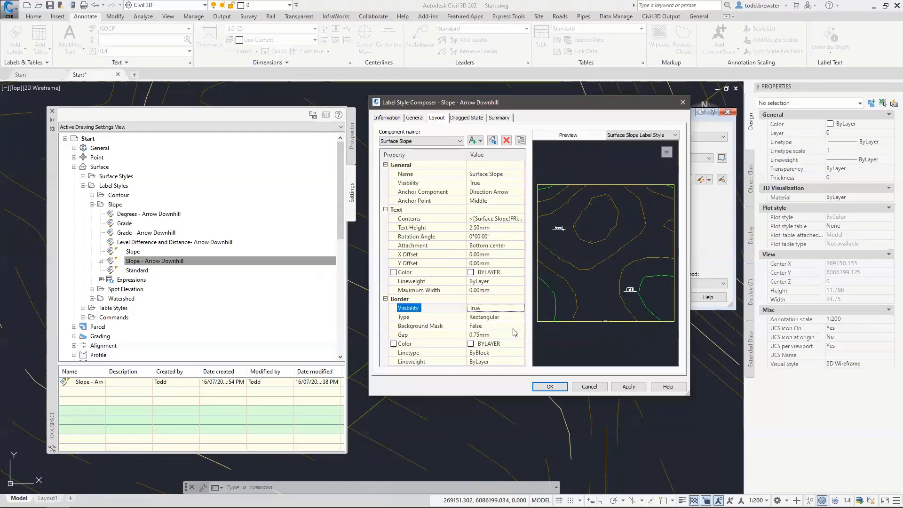
click(552, 387)
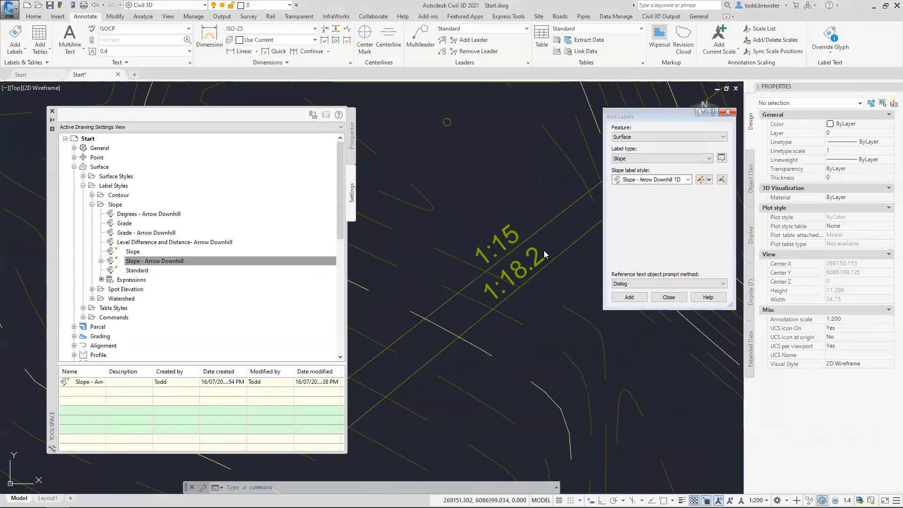
key(Escape)
key(Escape)
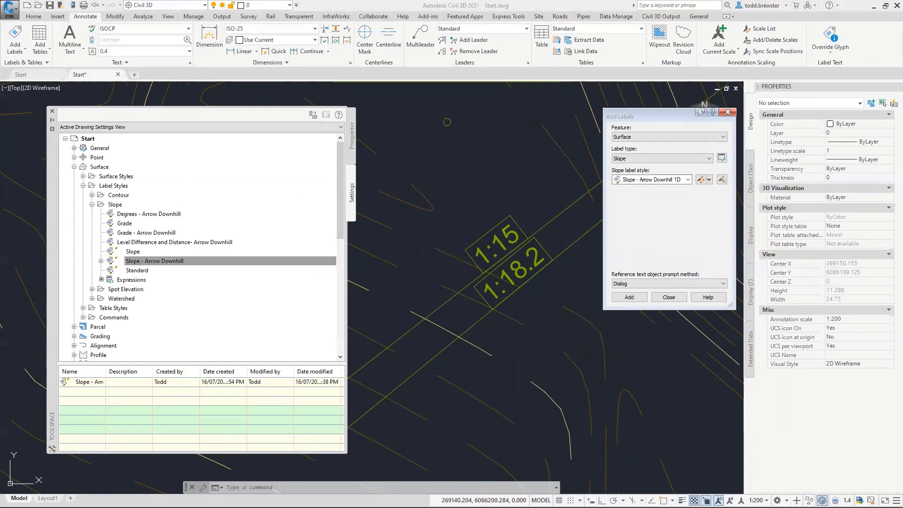
Close the Add Labels window, zoom out, and open SURFACE 01's Surface Properties
click(672, 297)
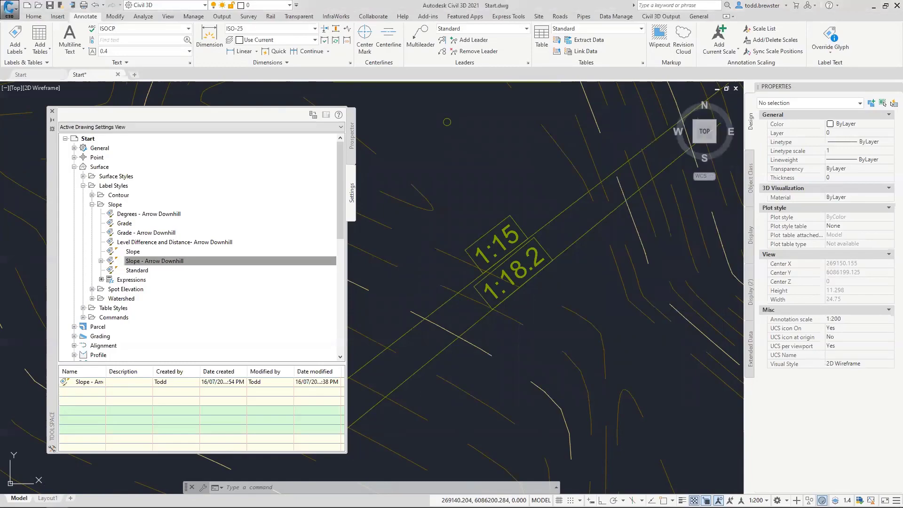
scroll(503, 220, down, 8)
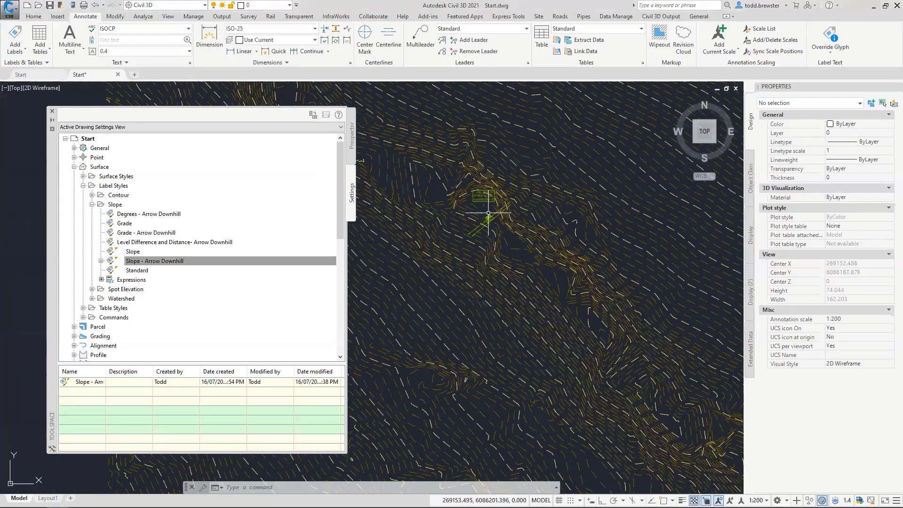
scroll(521, 303, down, 1)
scroll(571, 299, down, 2)
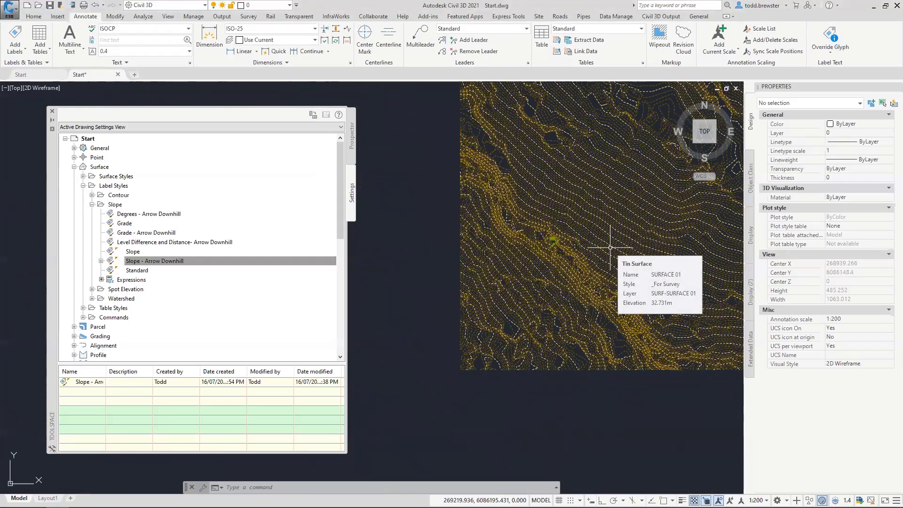
click(610, 247)
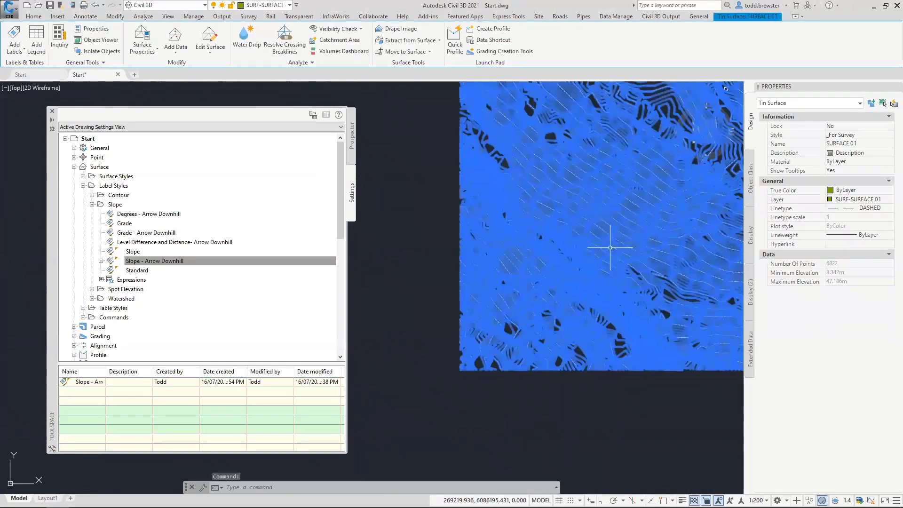
right_click(598, 210)
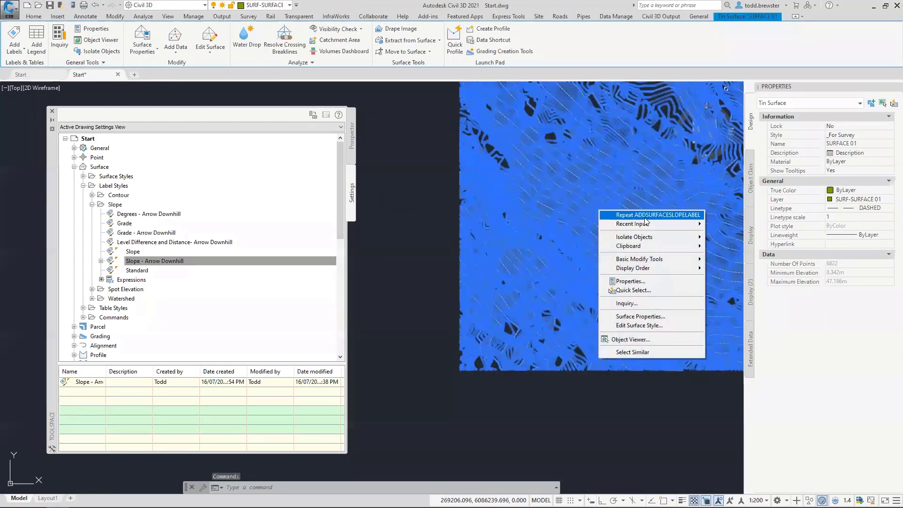
click(891, 88)
click(891, 88)
right_click(685, 239)
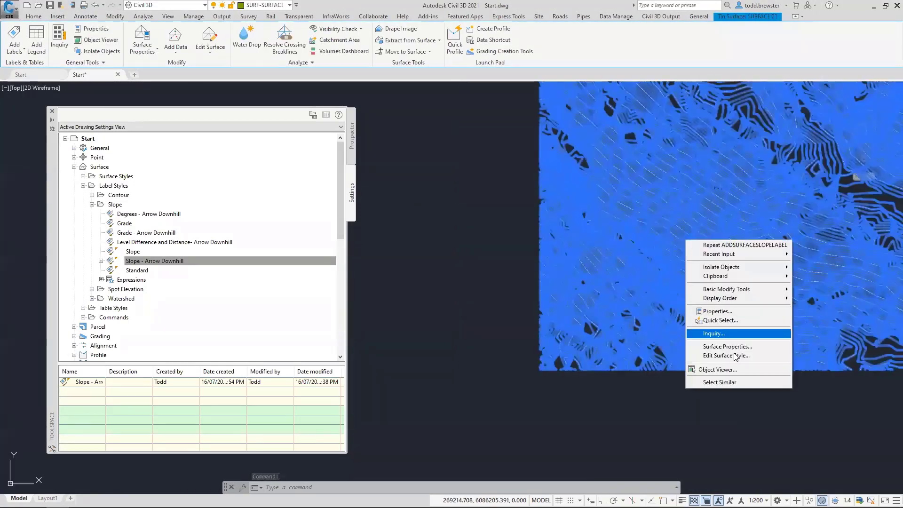
click(737, 346)
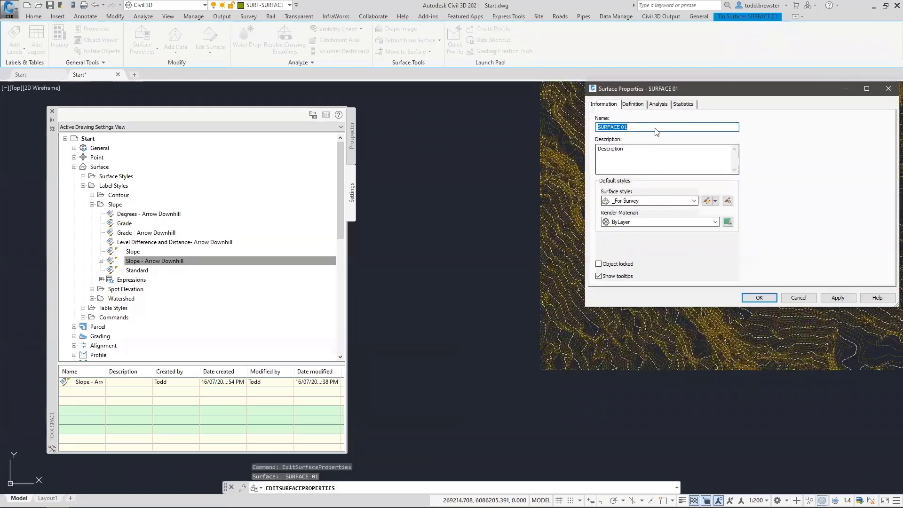
Run a Slopes analysis on SURFACE 01 to fill its slope ranges
click(659, 104)
click(632, 127)
click(620, 154)
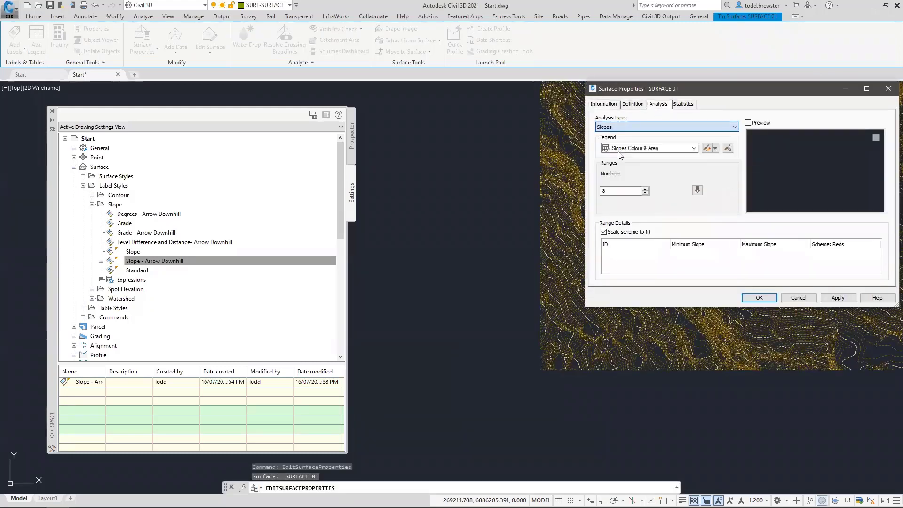
click(697, 190)
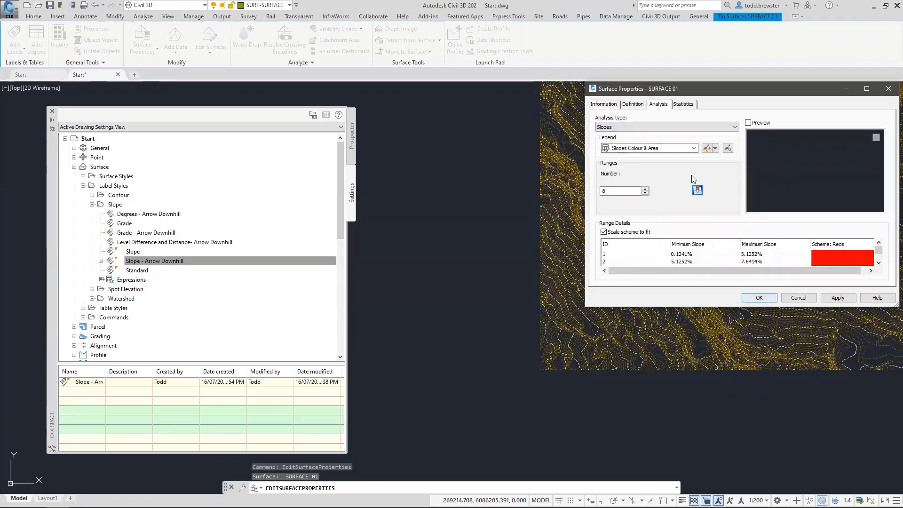
Set SURFACE 01's surface style to Slopes Shaded and apply it
click(605, 103)
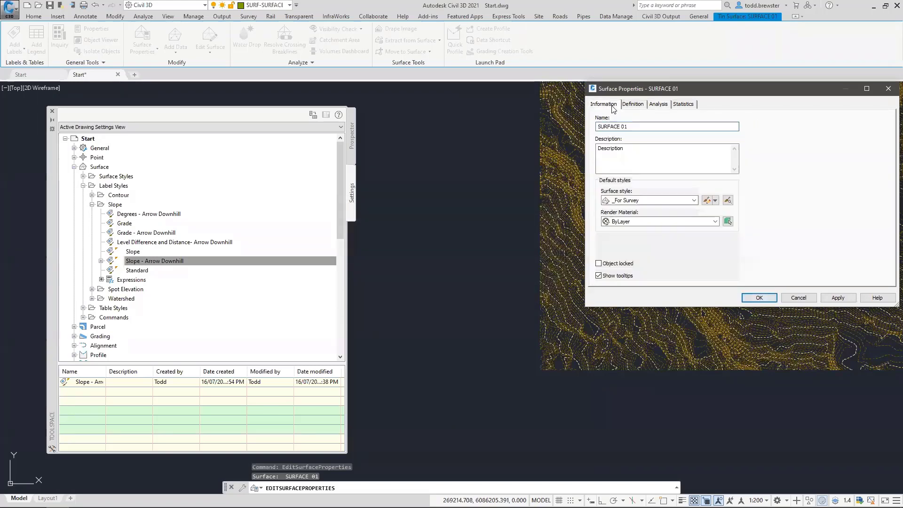
click(649, 201)
click(649, 204)
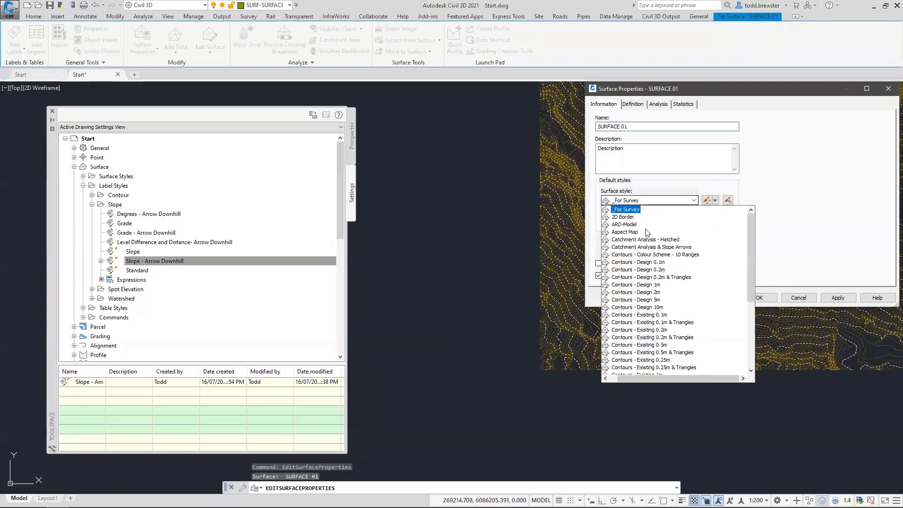
scroll(668, 292, down, 5)
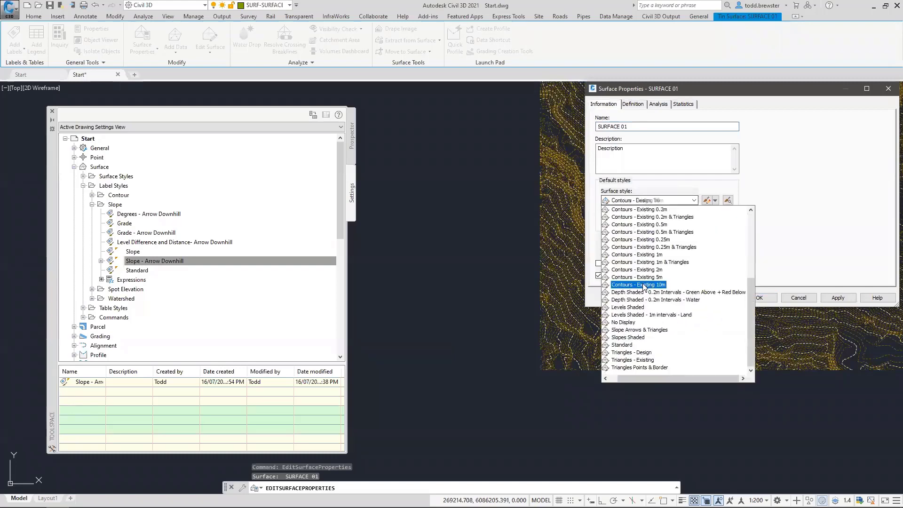
click(628, 337)
click(759, 301)
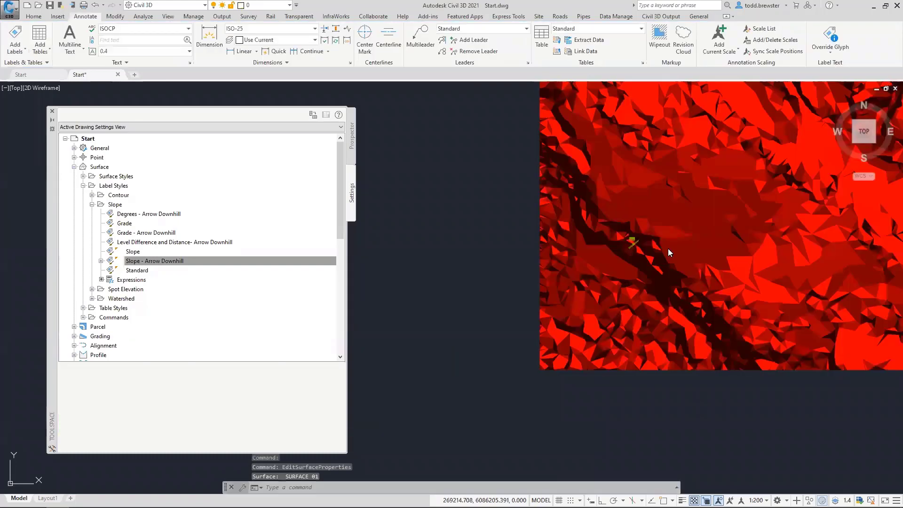
Add a dynamic Slopes legend table for the surface, placed left of it
scroll(644, 231, down, 3)
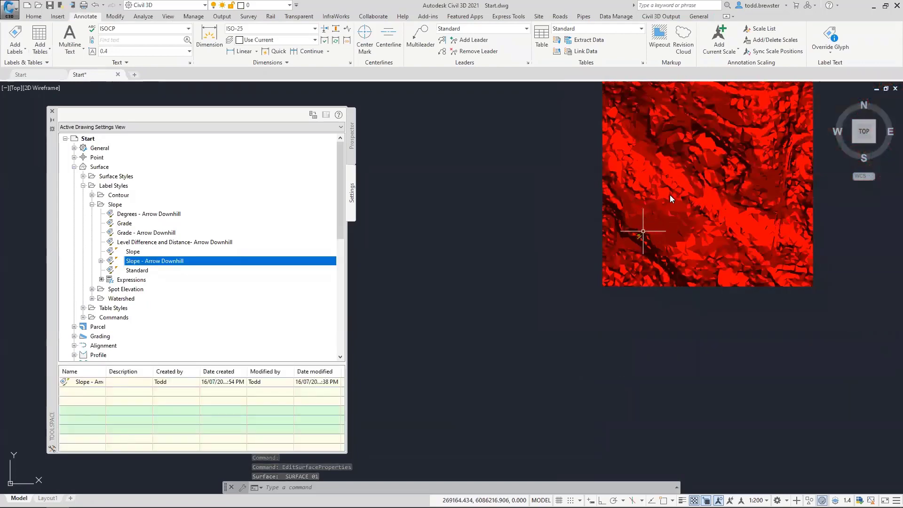
scroll(671, 192, up, 3)
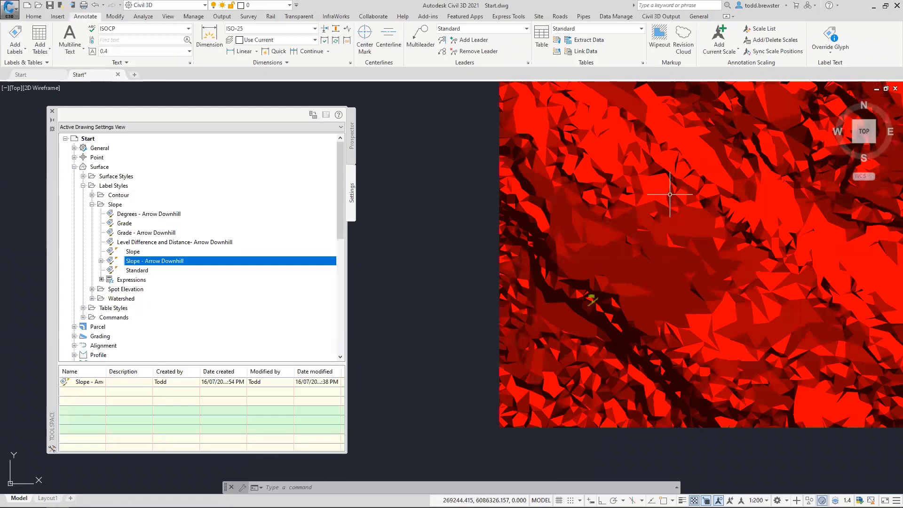
click(658, 193)
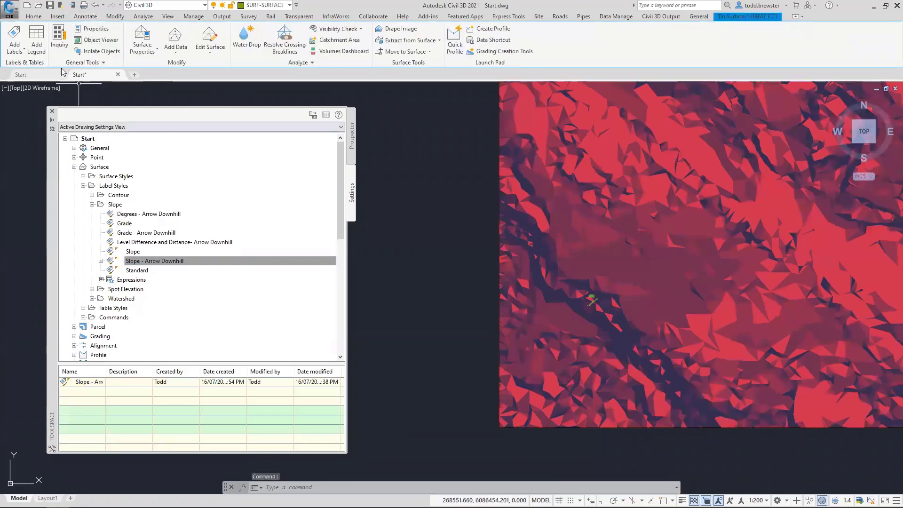
click(39, 46)
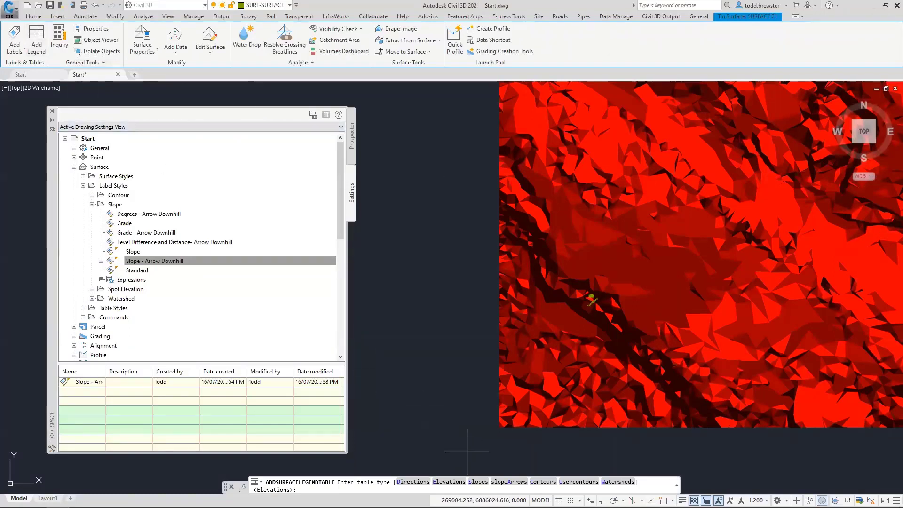
click(478, 482)
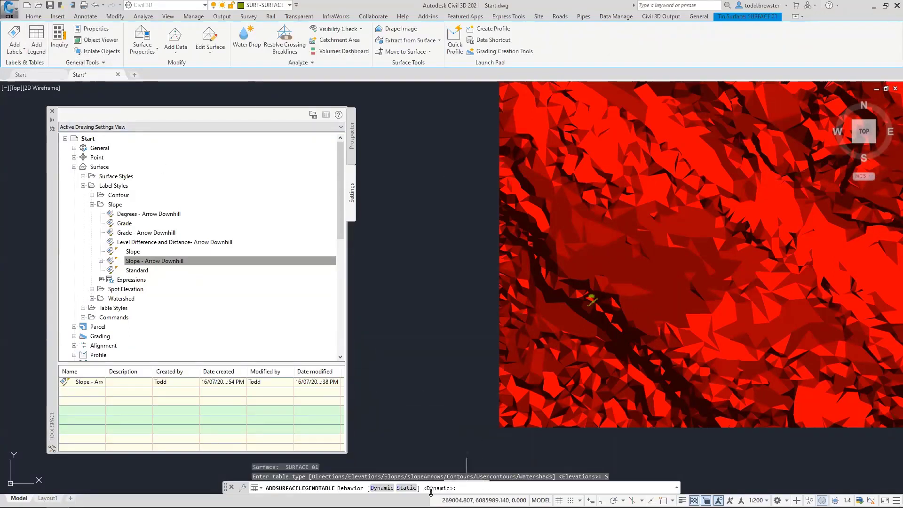
click(382, 488)
click(435, 422)
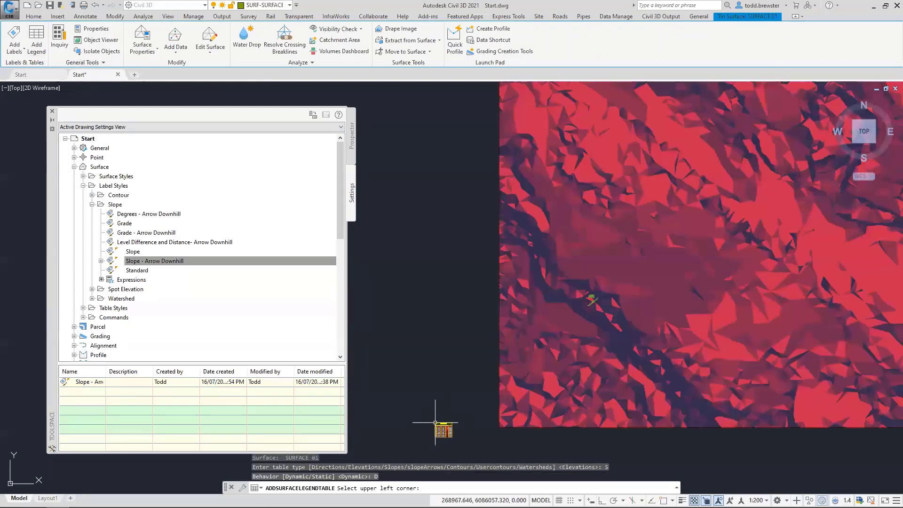
Pan to the Slopes Table, clear the command, and select the table
scroll(445, 440, up, 8)
scroll(445, 444, up, 2)
middle_drag(548, 388, 721, 235)
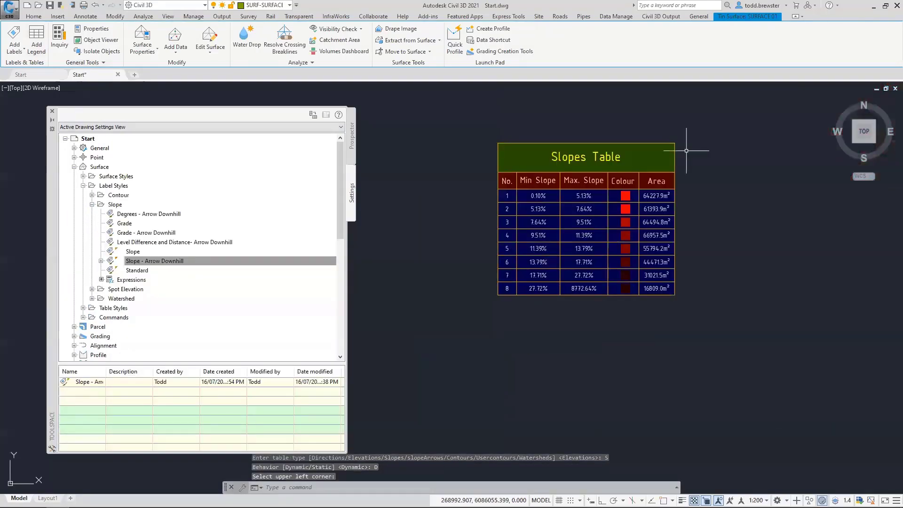
key(Escape)
key(Escape)
key(Escape)
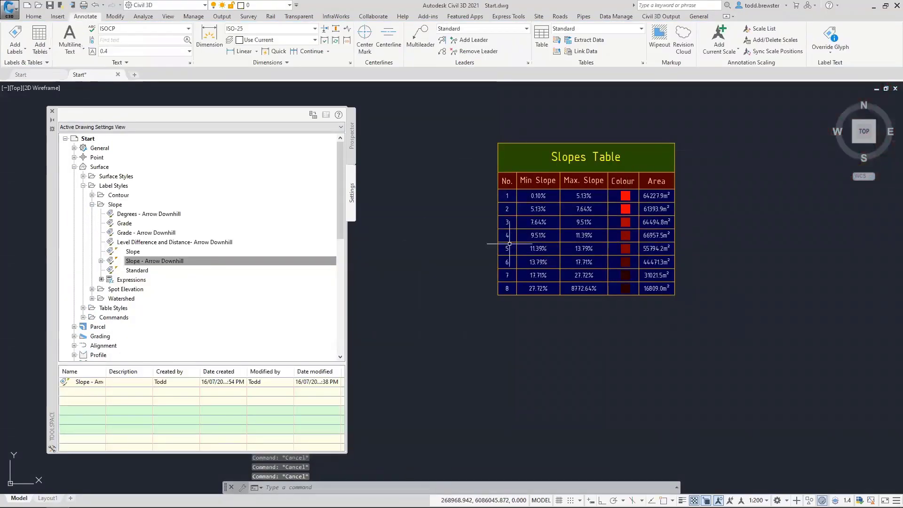
scroll(473, 273, down, 4)
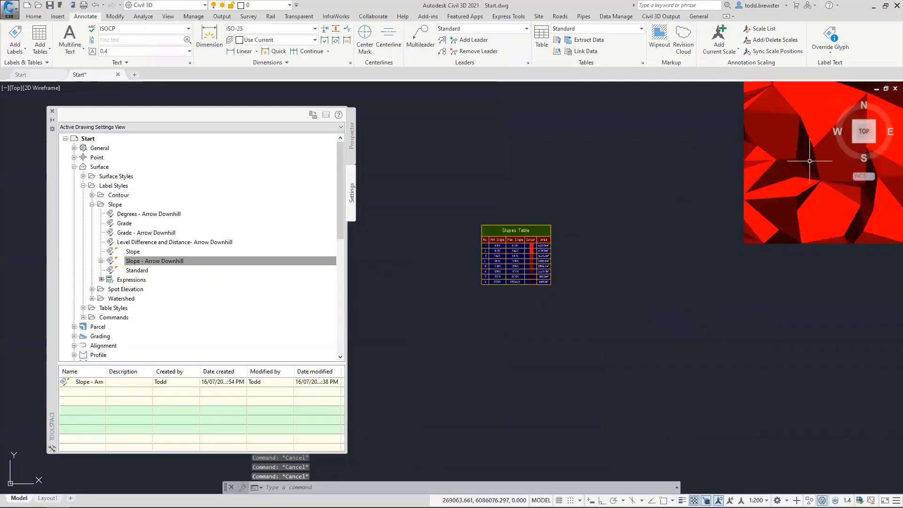
scroll(492, 237, up, 2)
click(505, 216)
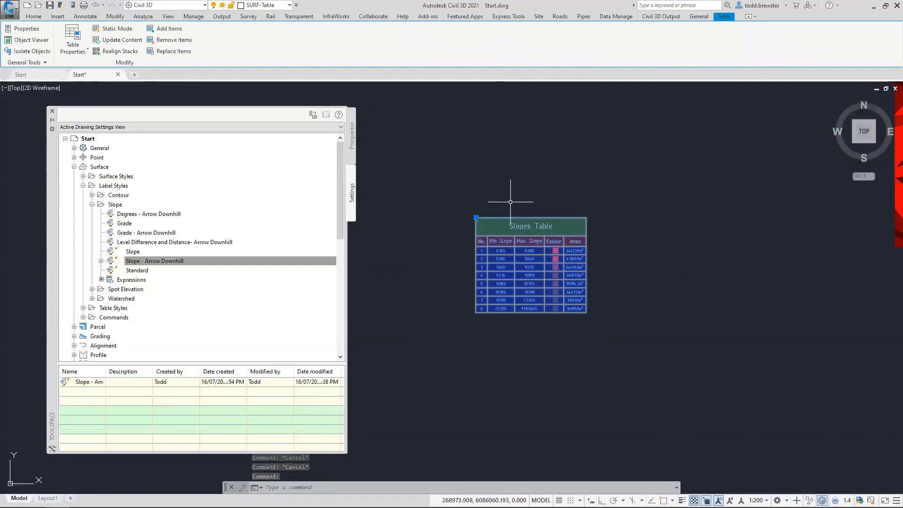
Open the Slopes Table's table style and review its information and data properties
right_click(500, 199)
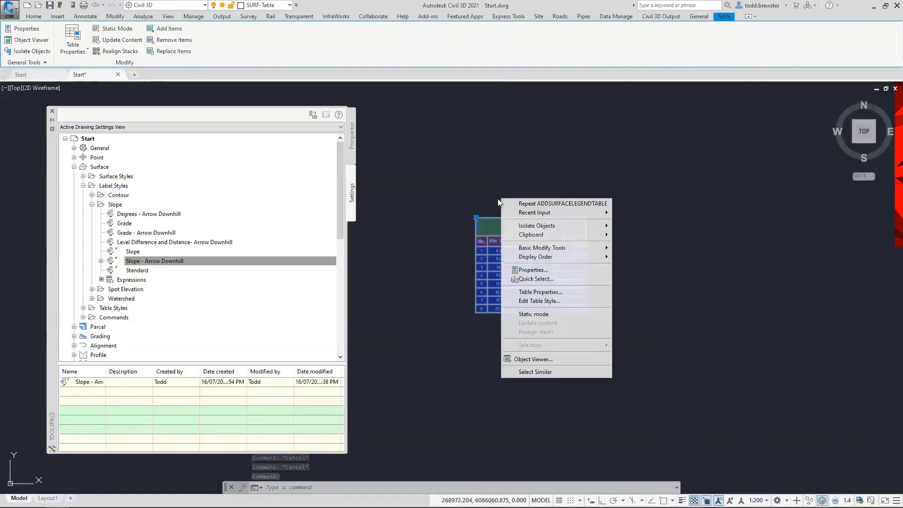
click(540, 301)
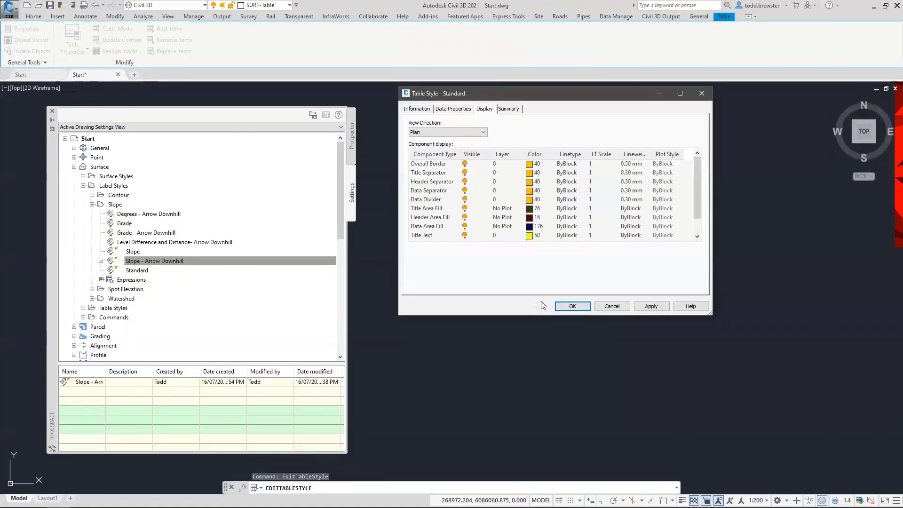
click(420, 111)
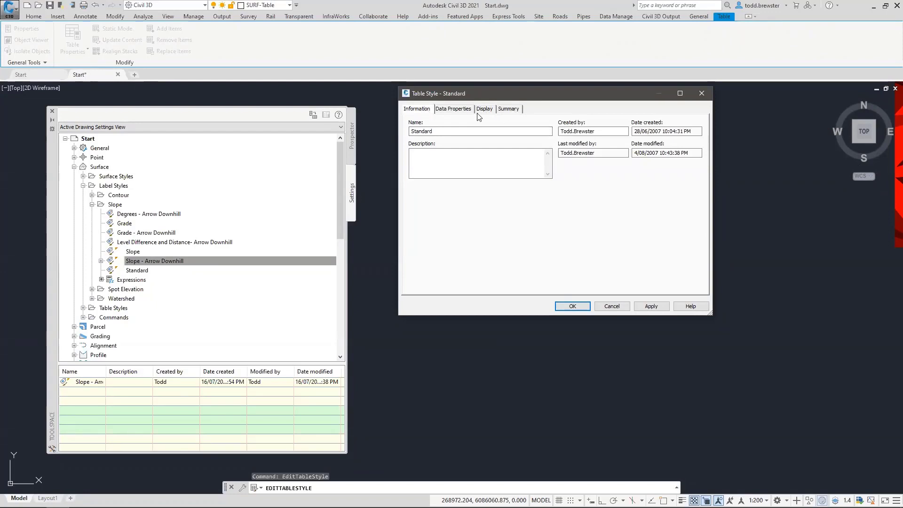
click(452, 110)
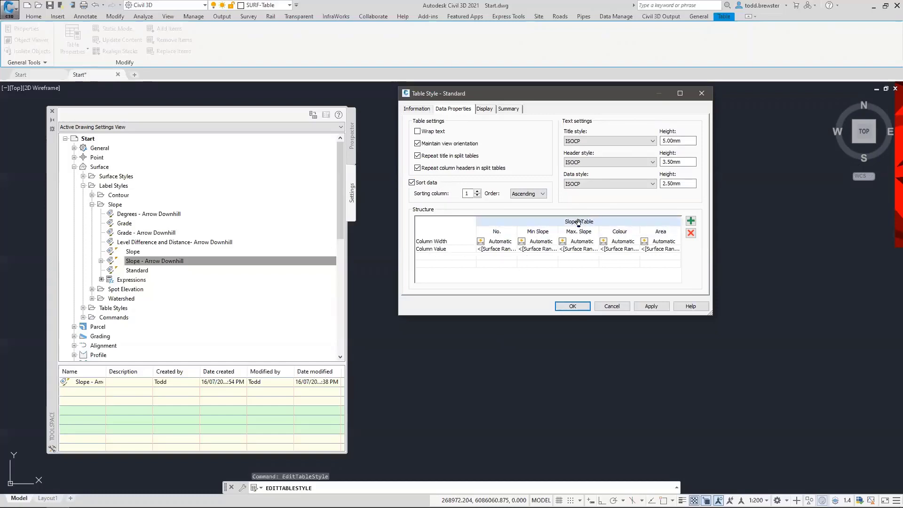
double_click(579, 221)
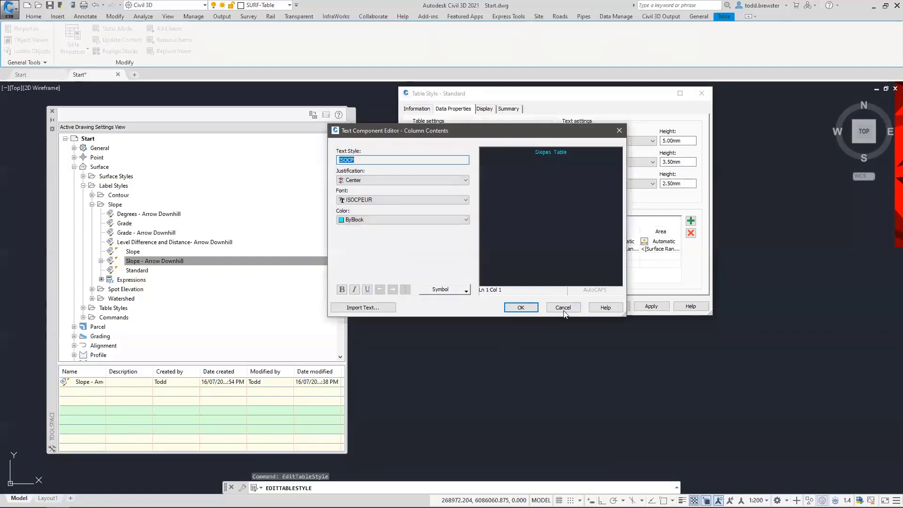
click(563, 309)
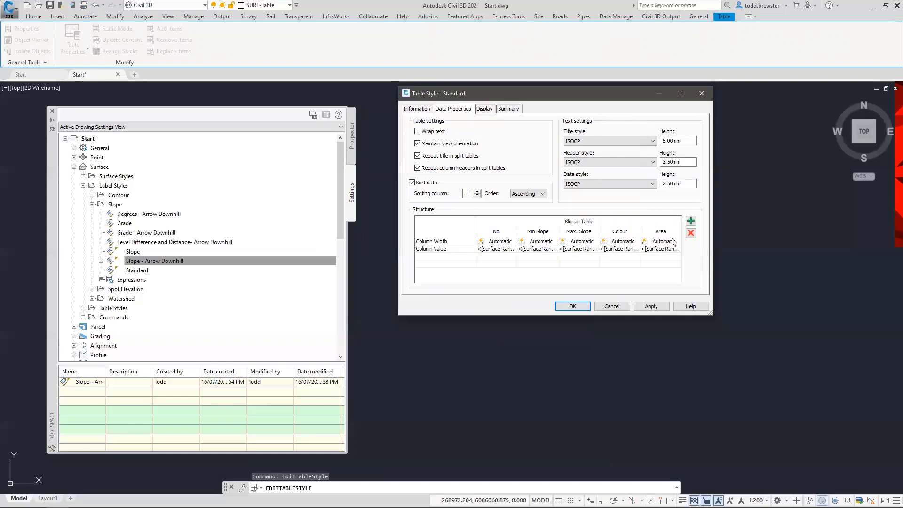
Add a sixth column to the table style with the header '3D area'
click(690, 220)
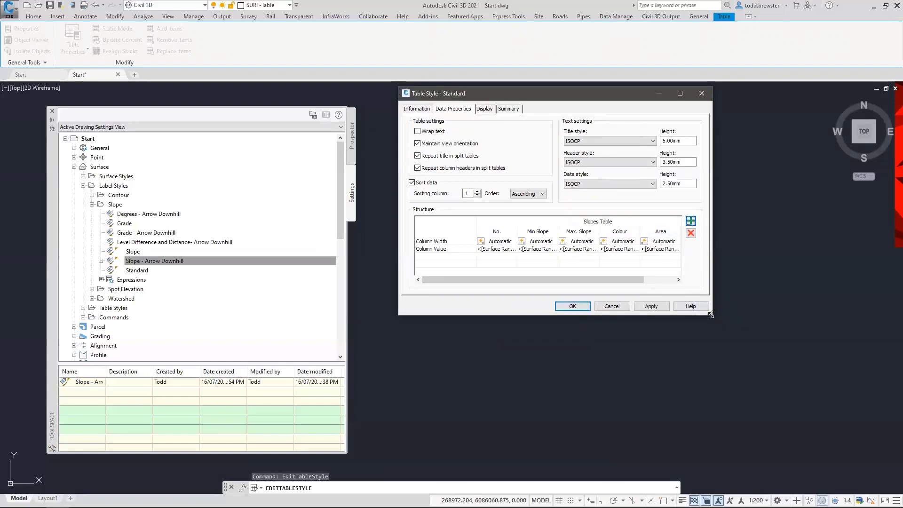
drag(711, 315, 723, 335)
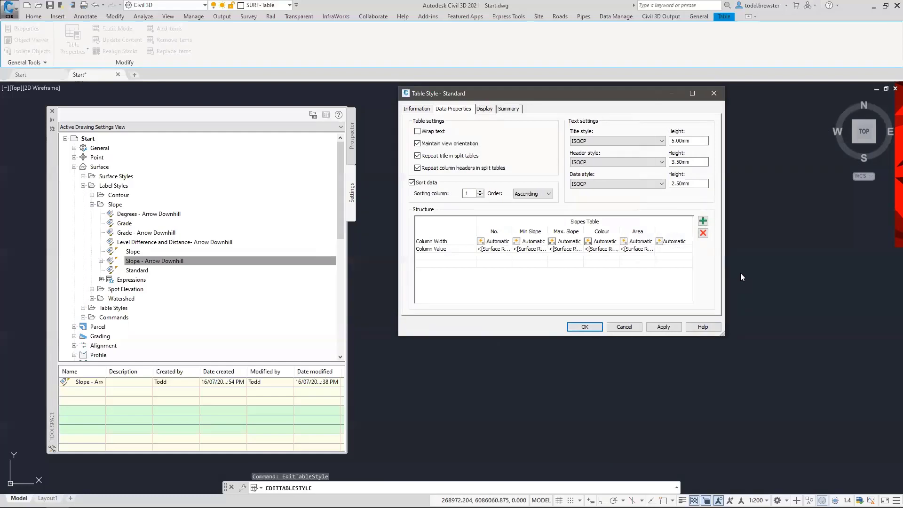
click(672, 232)
double_click(674, 249)
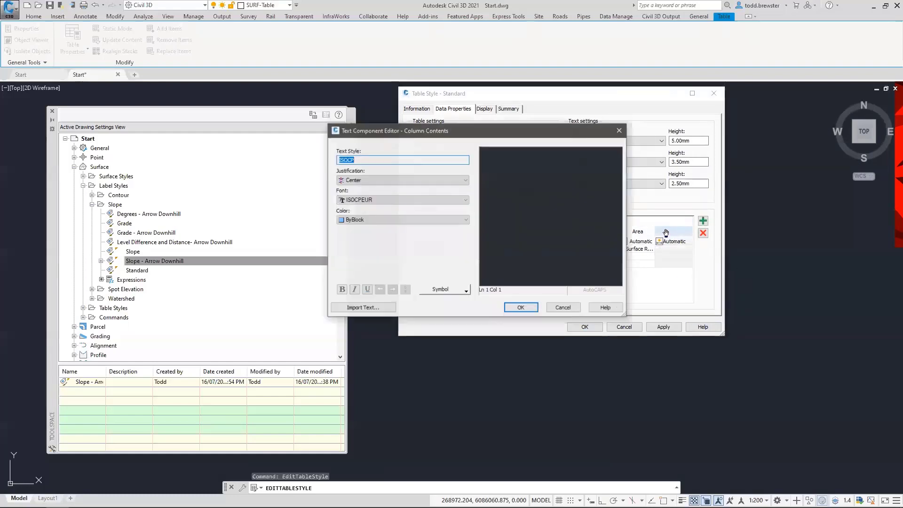
click(556, 164)
text(3D REA)
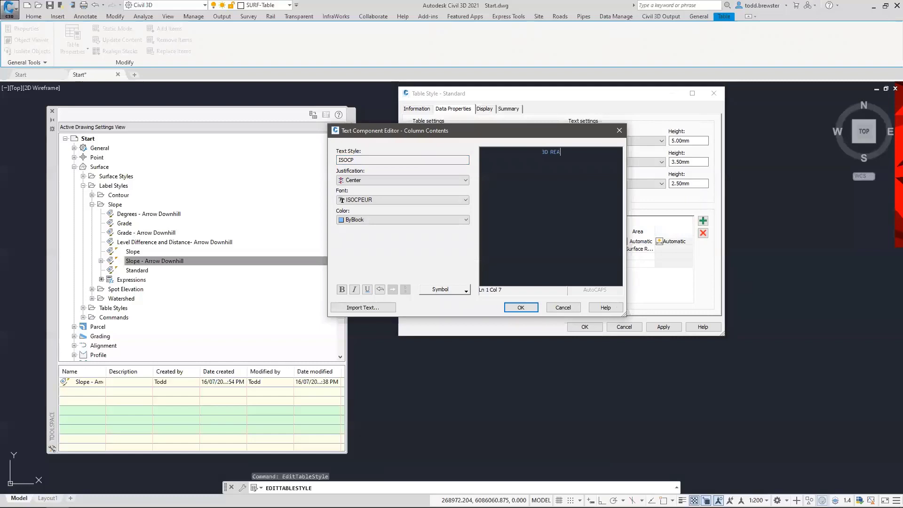
key(Caps_Lock)
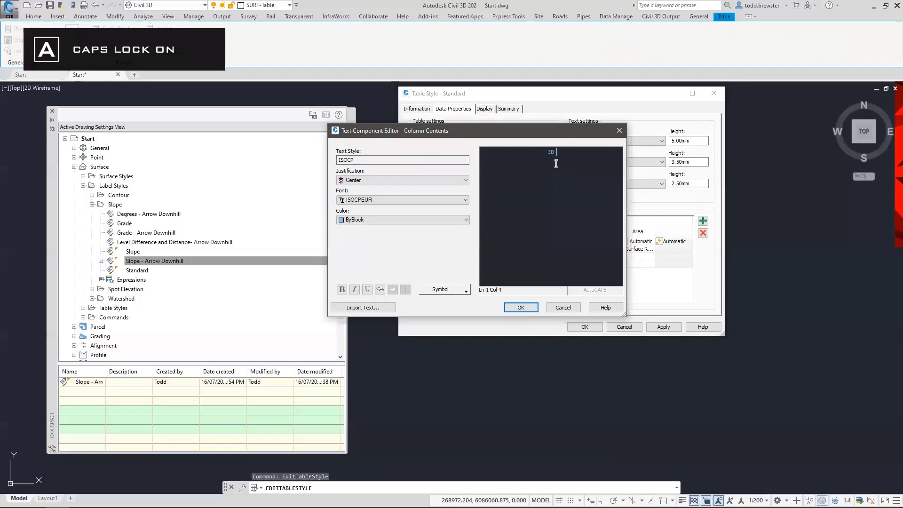
text(A)
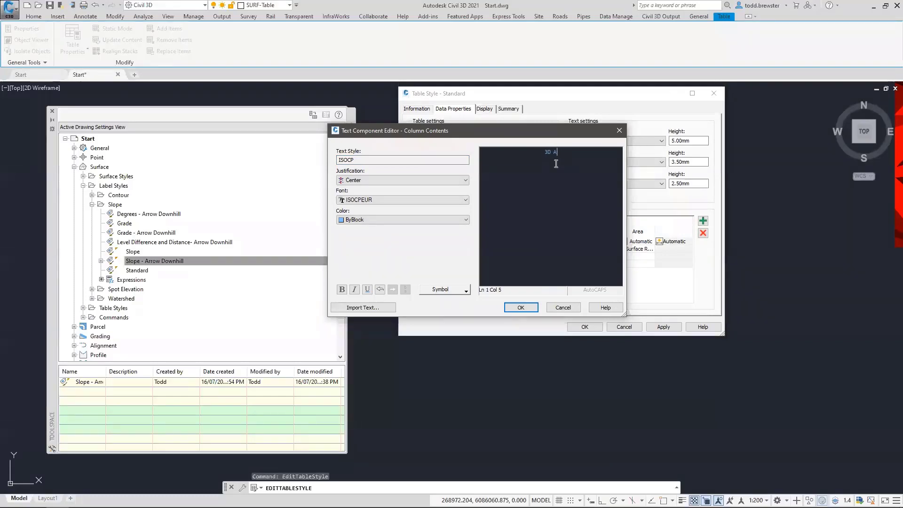
key(Caps_Lock)
text(REA)
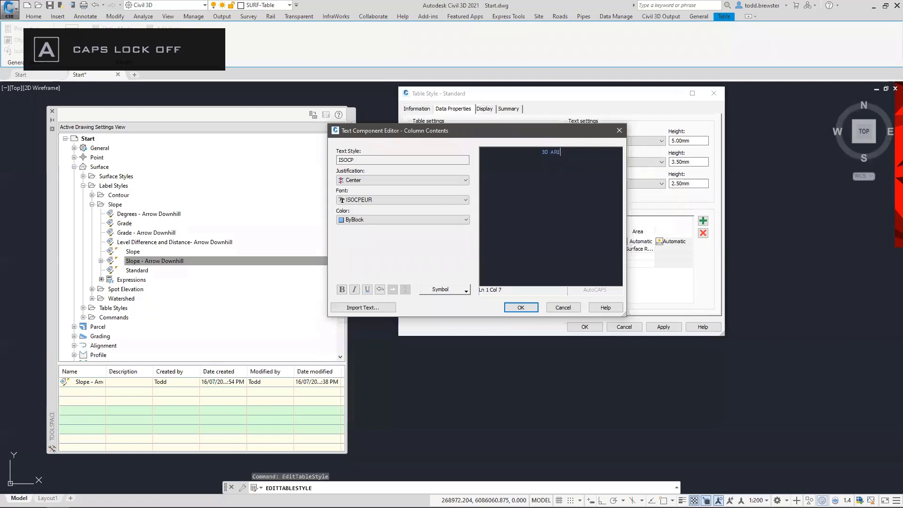
click(521, 307)
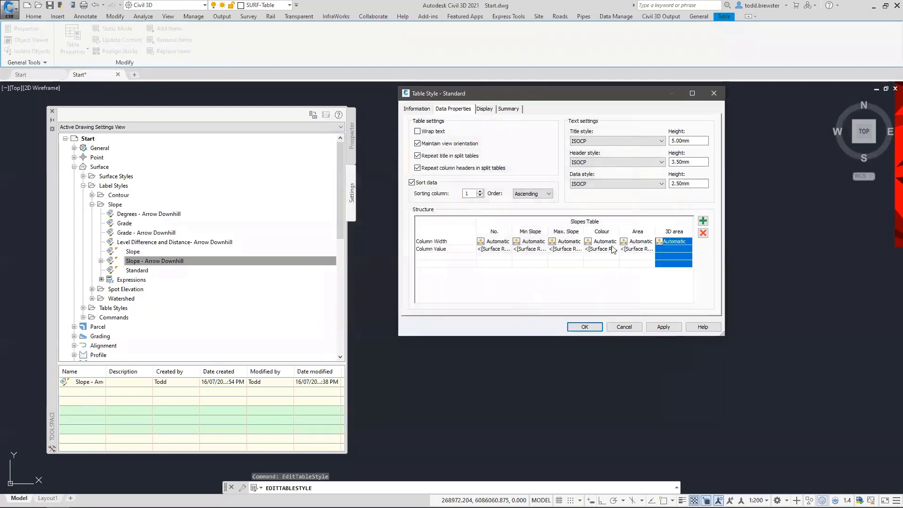
Fill the 3D area column with Surface Range 3D Area at 0.1 precision plus m² unit, width Automatic
double_click(669, 247)
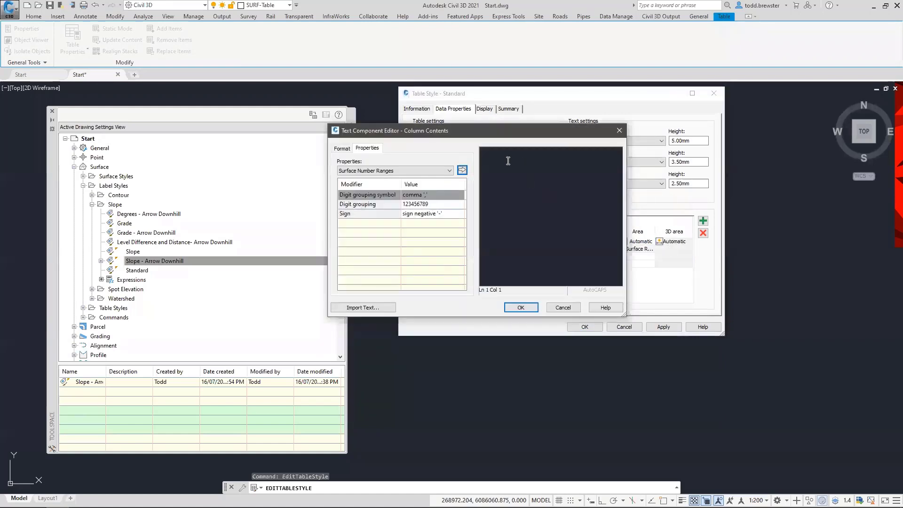
click(392, 171)
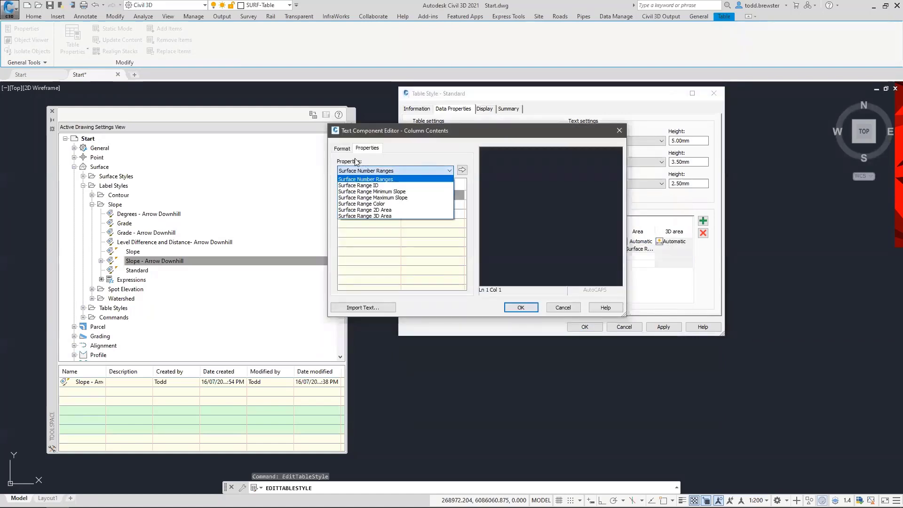
click(379, 216)
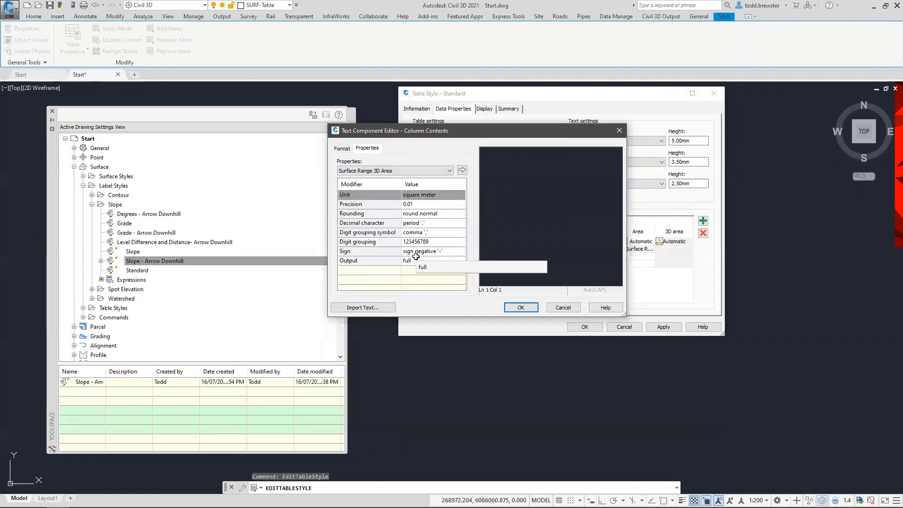
click(427, 206)
click(426, 206)
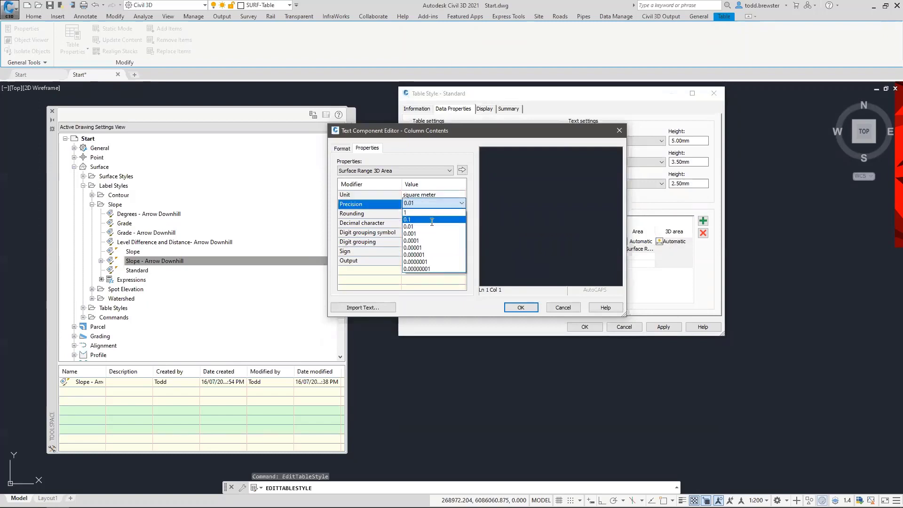
click(421, 220)
click(463, 170)
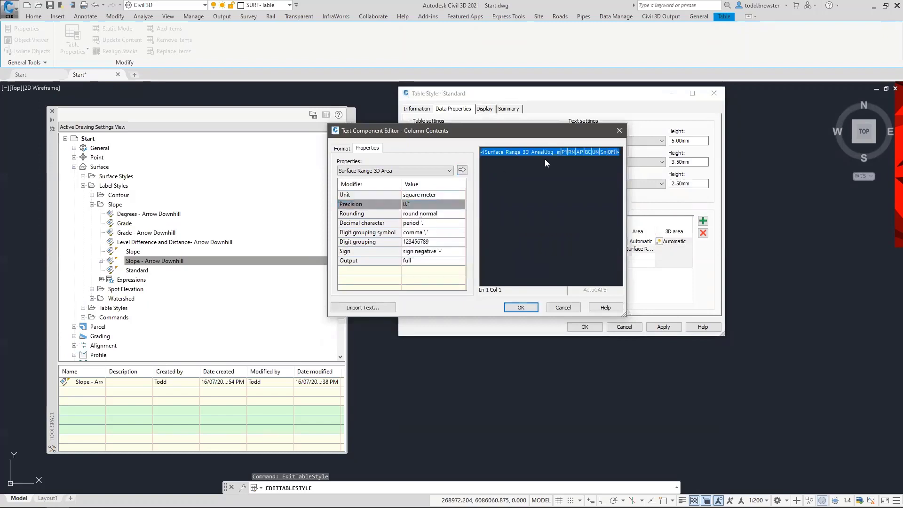
click(569, 172)
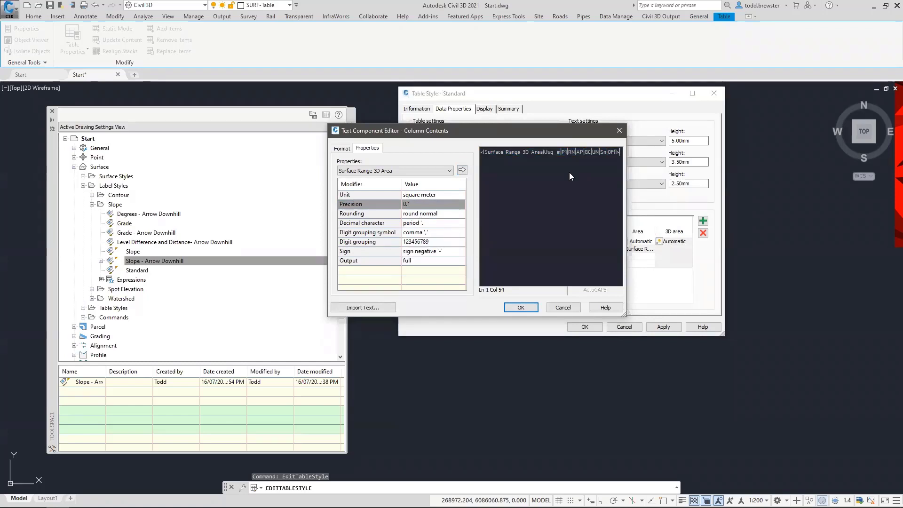
key(Return)
text(m²)
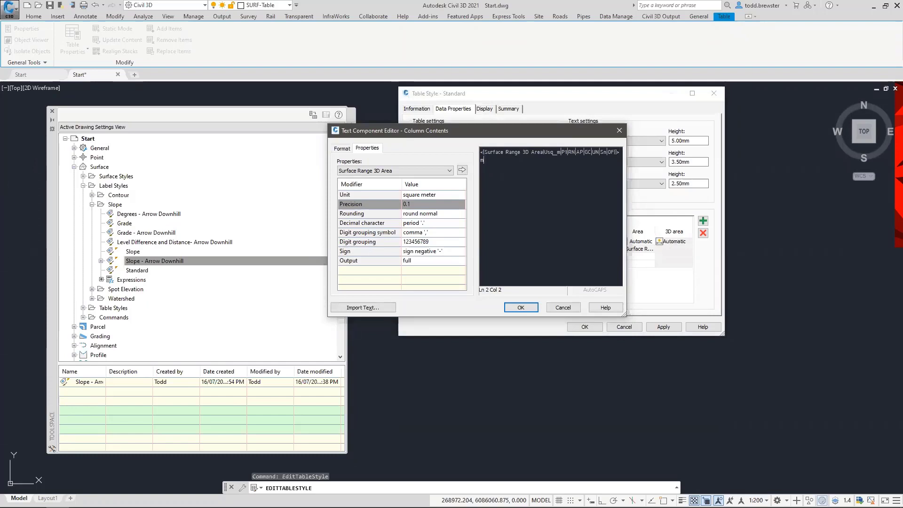
text(³)
click(520, 307)
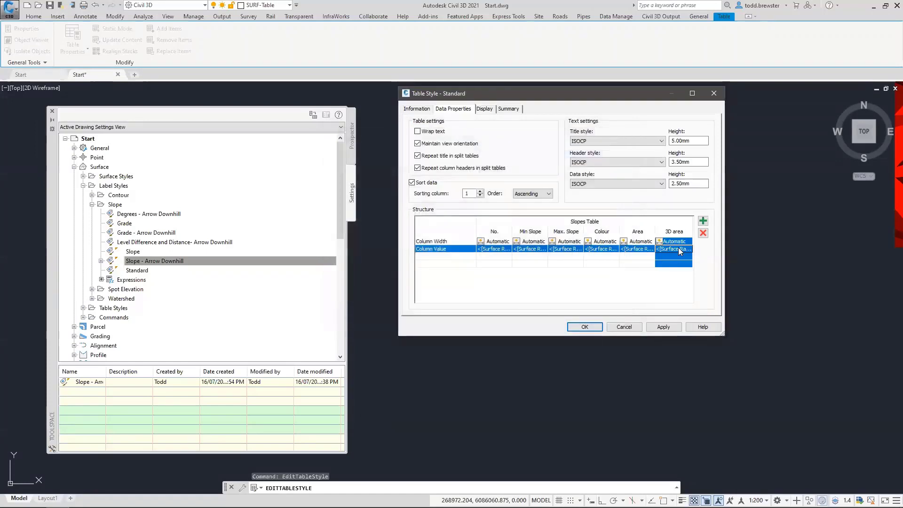
click(662, 243)
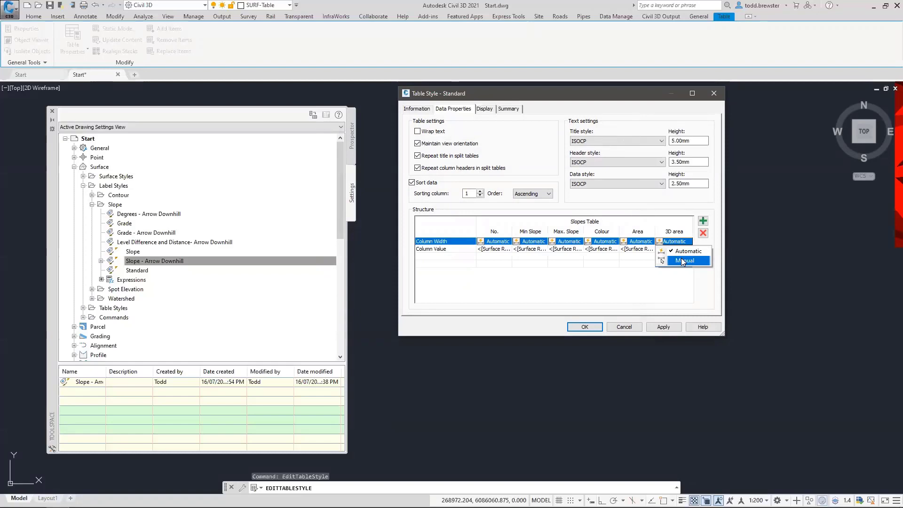
click(673, 252)
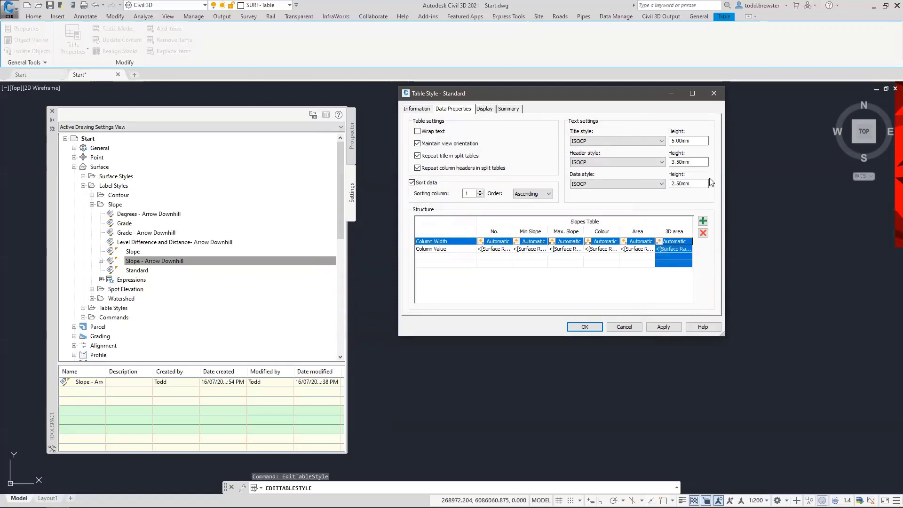
Make the table's border and separator lines, Overall Border through Data Divider, white
click(491, 111)
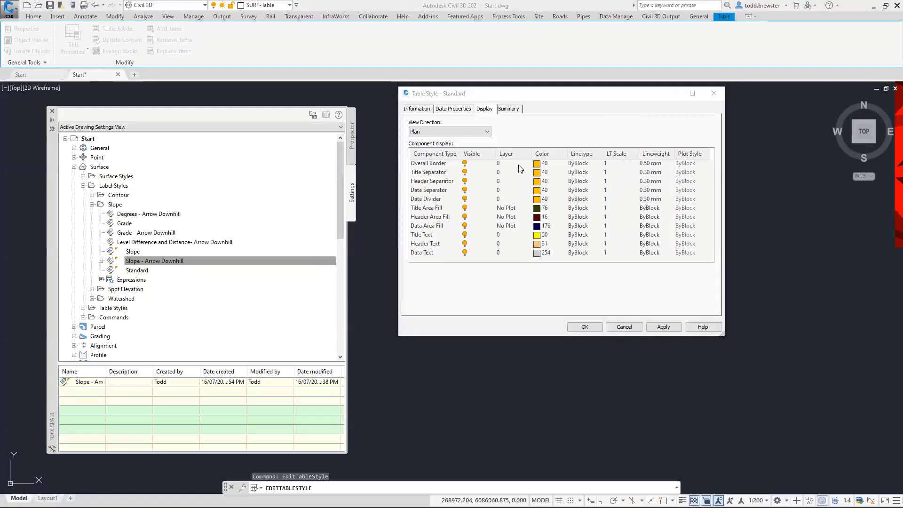
click(432, 164)
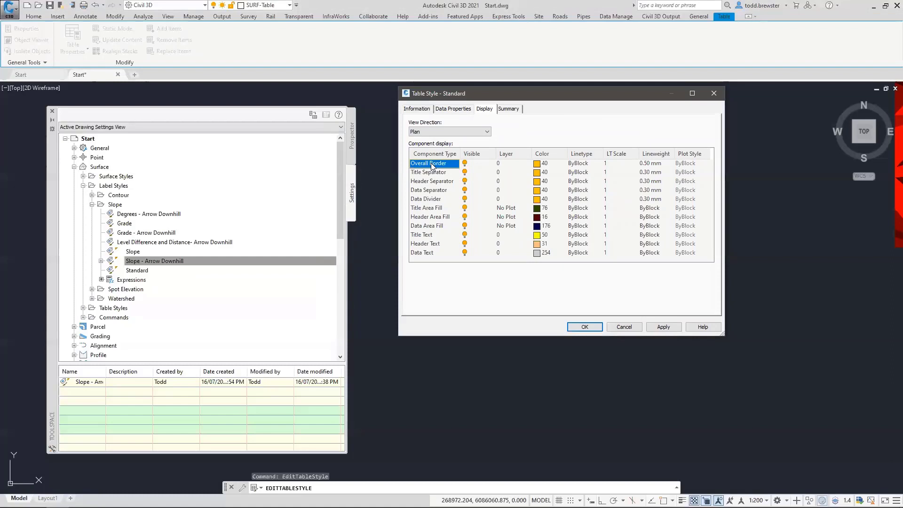
shift+click(437, 200)
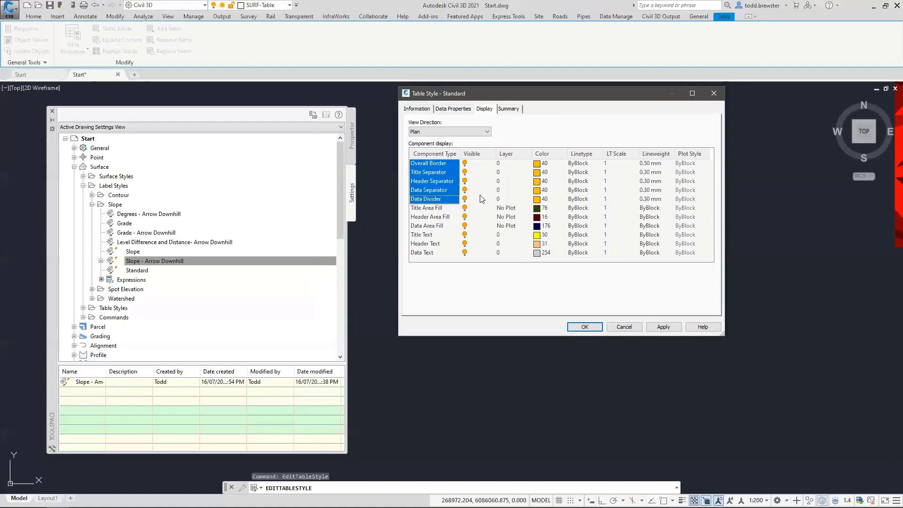
click(543, 199)
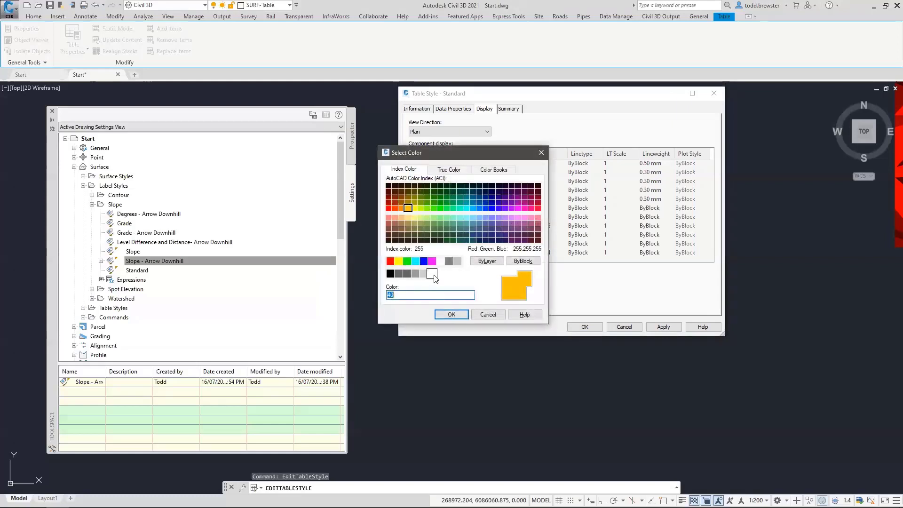
click(441, 261)
click(451, 314)
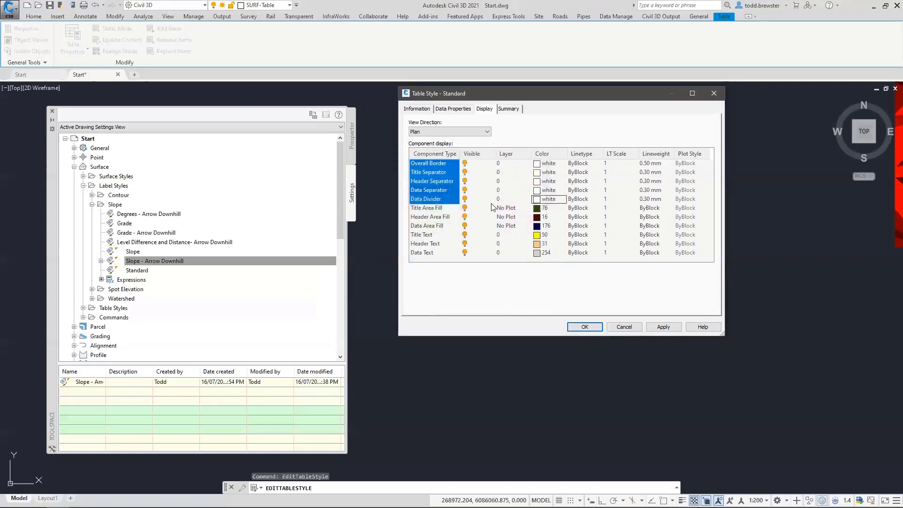
Turn off the Title, Header and Data Area Fills and apply the style
click(426, 208)
shift+click(429, 226)
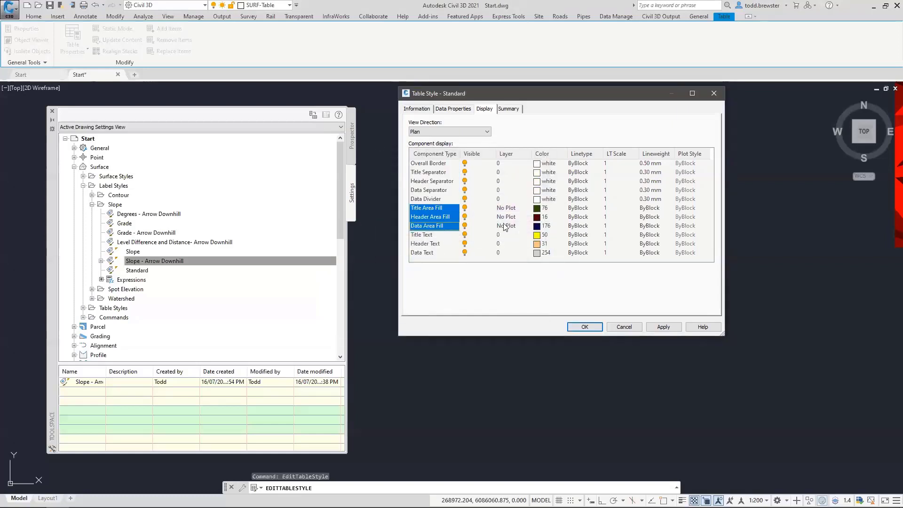
click(465, 225)
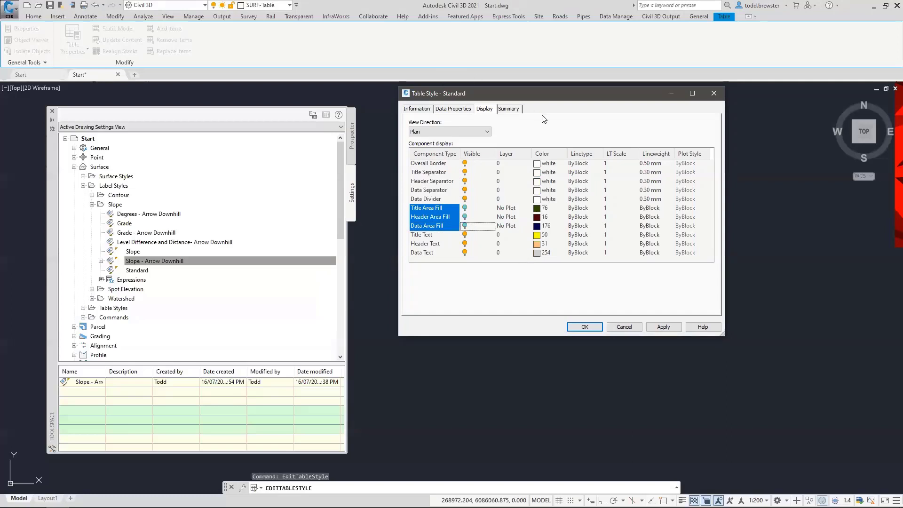
click(585, 327)
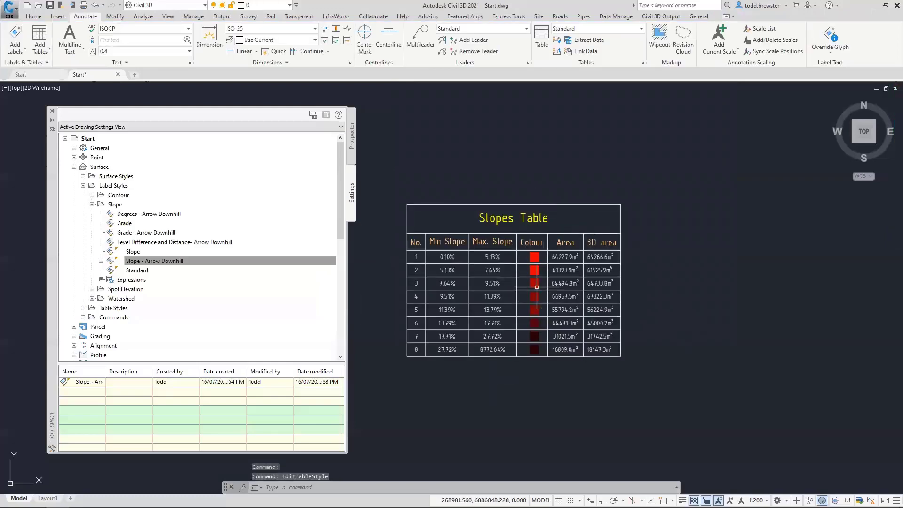
Zoom in to inspect the restyled Slopes Table and save the drawing
scroll(557, 288, up, 4)
scroll(655, 171, down, 2)
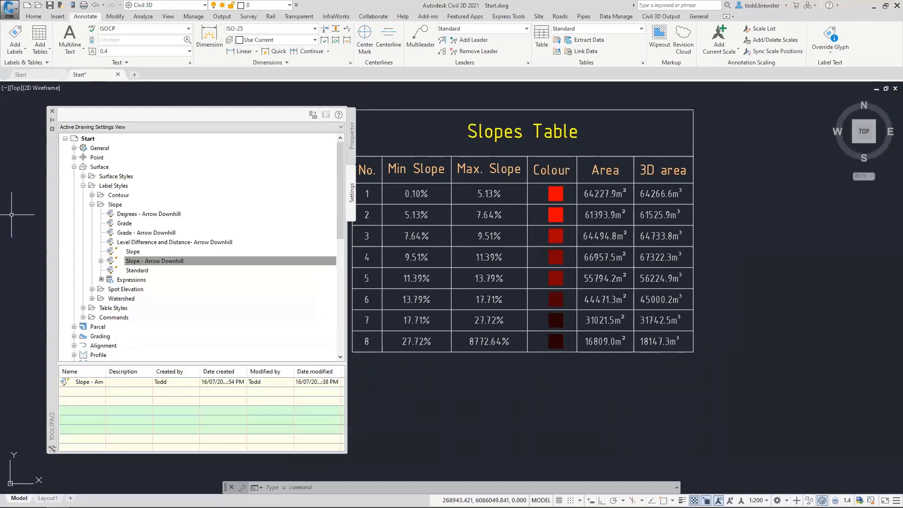
click(50, 6)
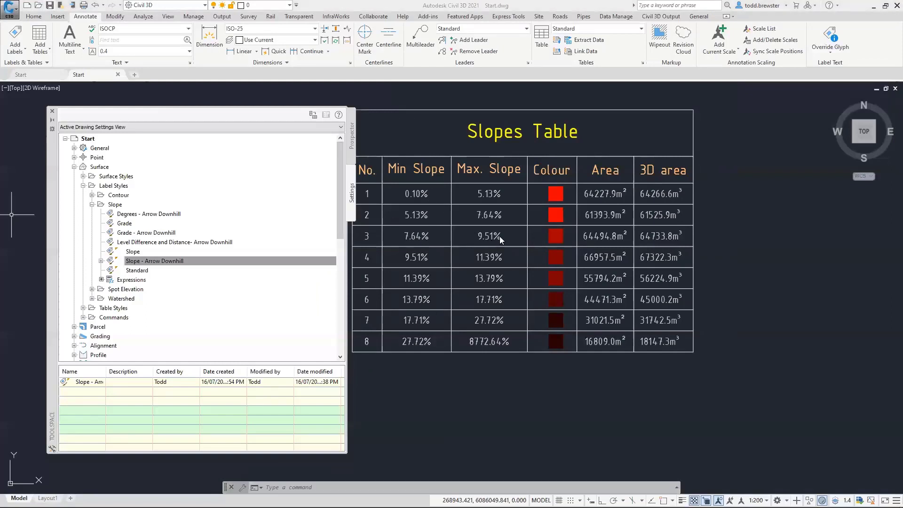
scroll(565, 251, down, 8)
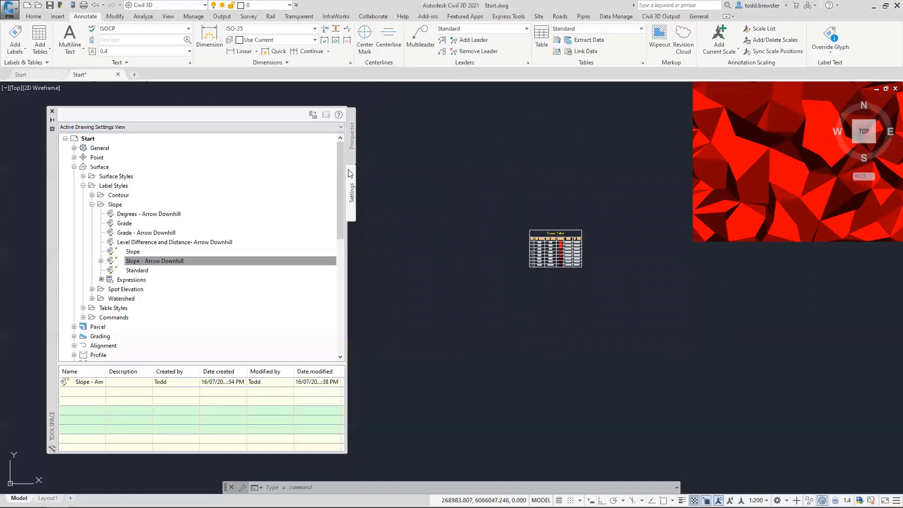
Create a new alignment style under Alignment settings and name it _Basic
click(74, 167)
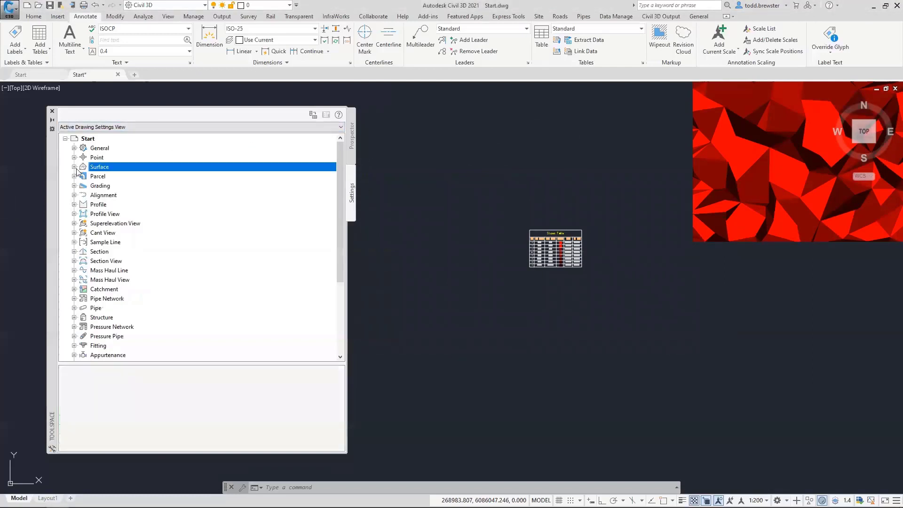
click(74, 195)
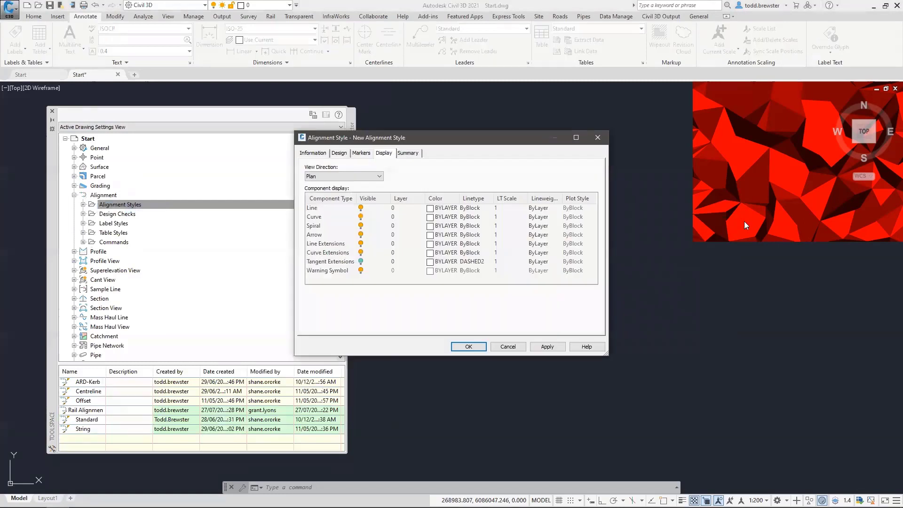
click(313, 154)
drag(365, 174, 268, 176)
key(BackSpace)
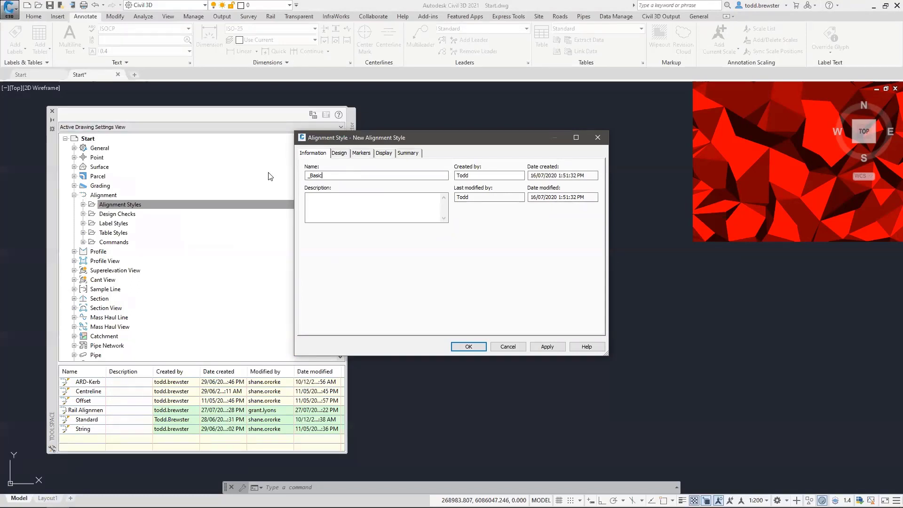
click(362, 153)
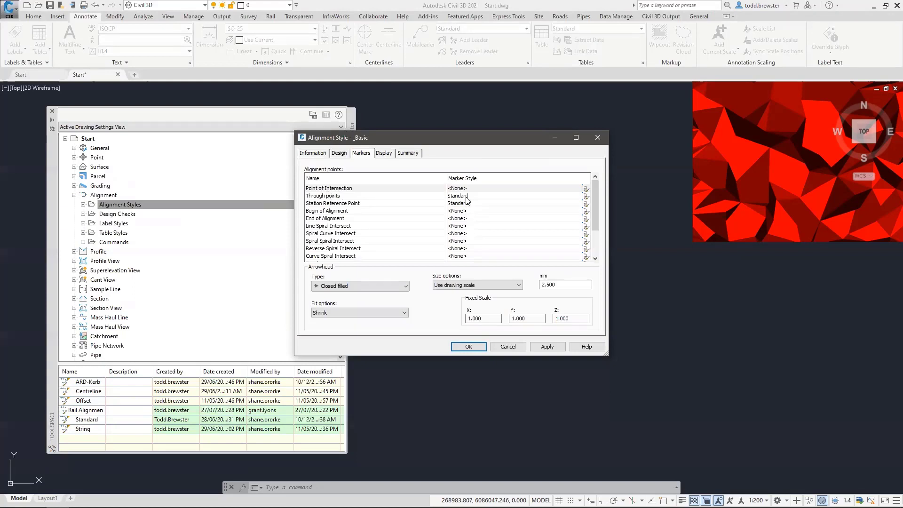
Set the Through points and Station Reference Point markers to <none>
click(466, 197)
click(586, 196)
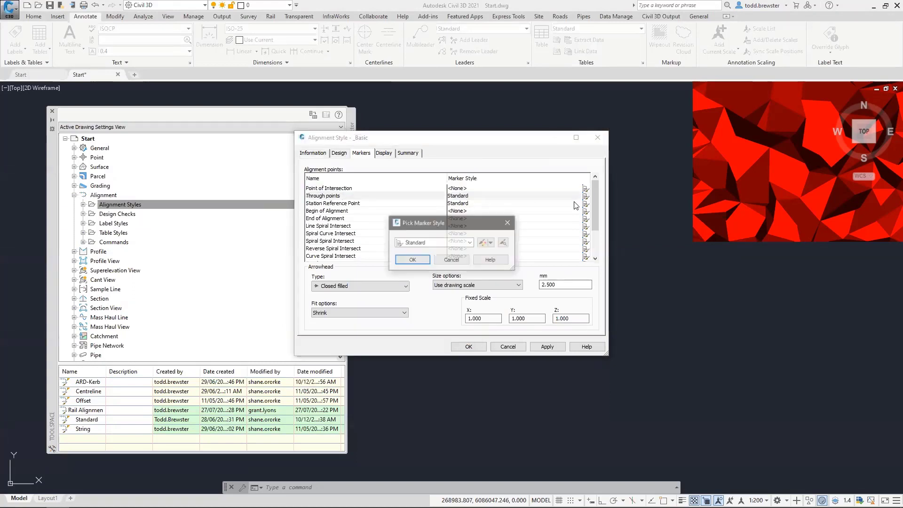
click(440, 244)
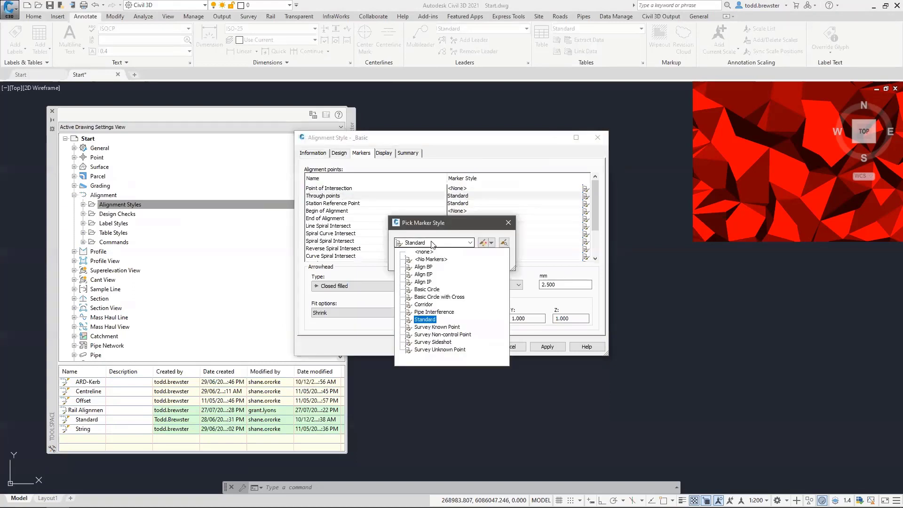
click(425, 253)
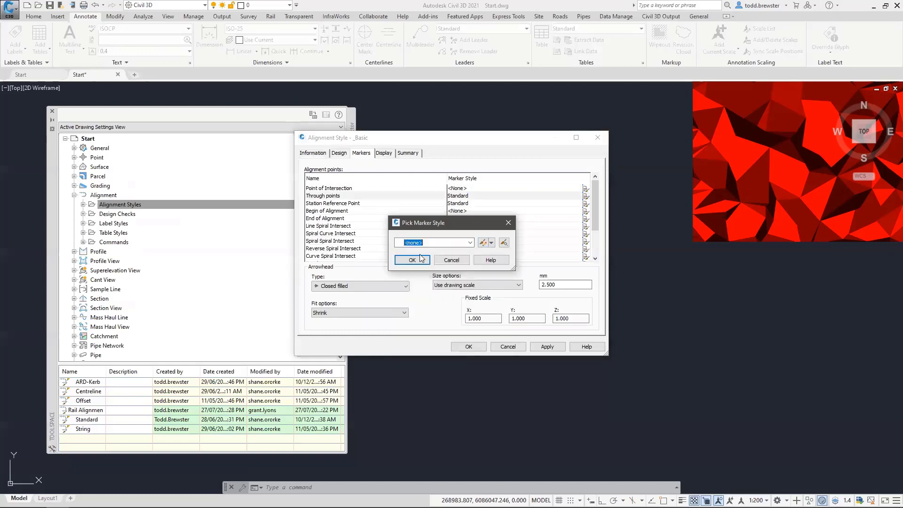
click(420, 258)
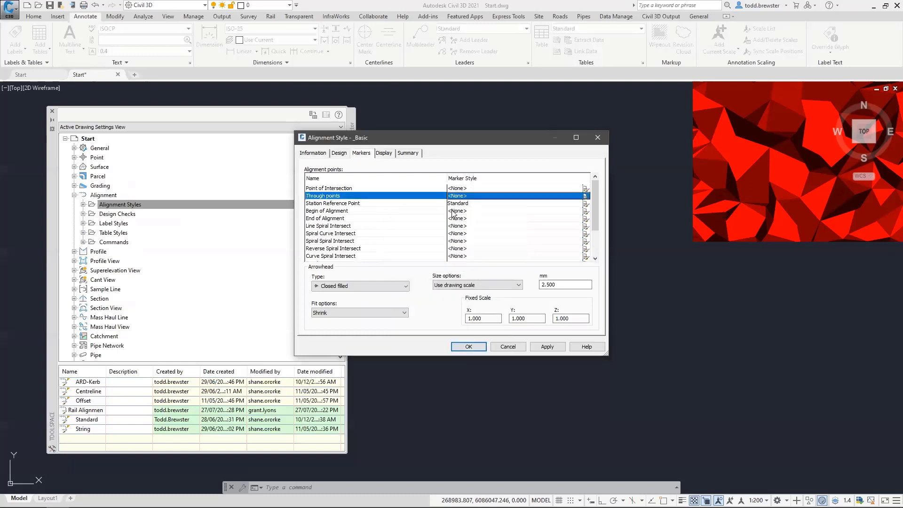
click(585, 205)
click(586, 203)
click(482, 242)
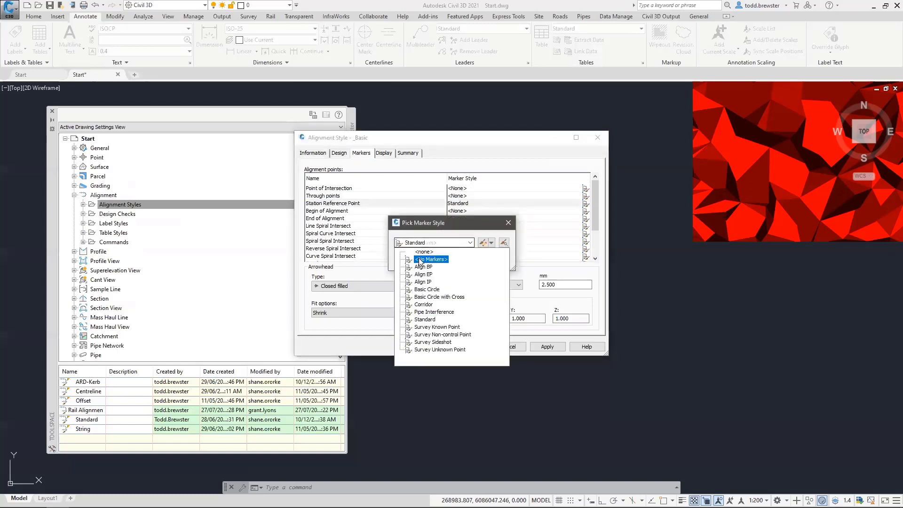
click(425, 253)
click(419, 258)
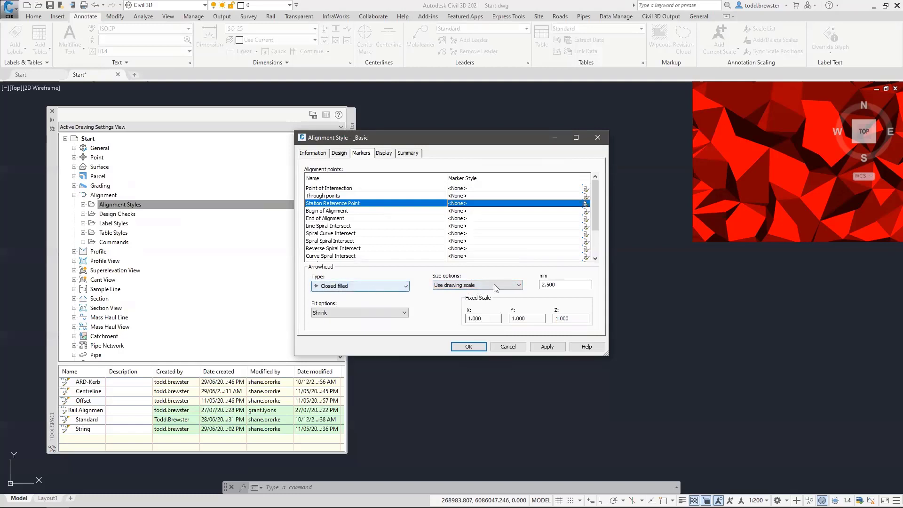
Set the alignment style's arrowhead size to 5 mm
click(562, 285)
key(shift+Home)
text(5)
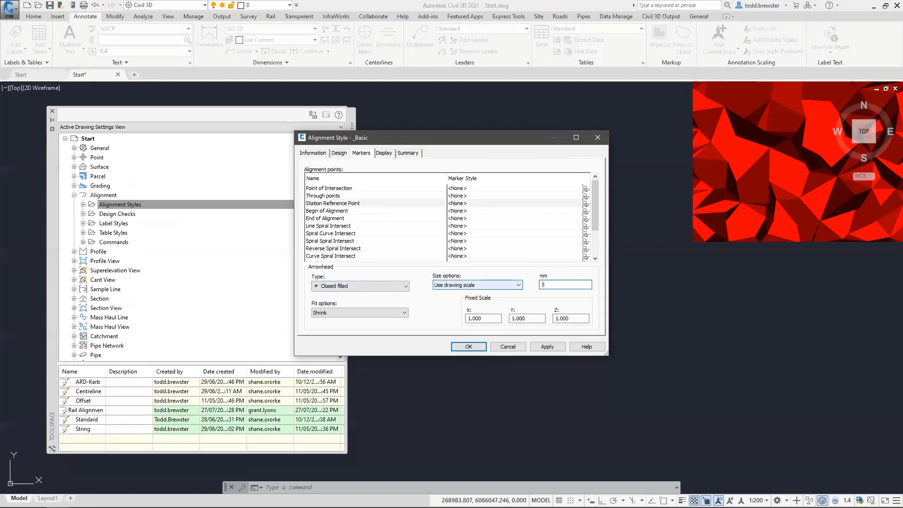
click(385, 153)
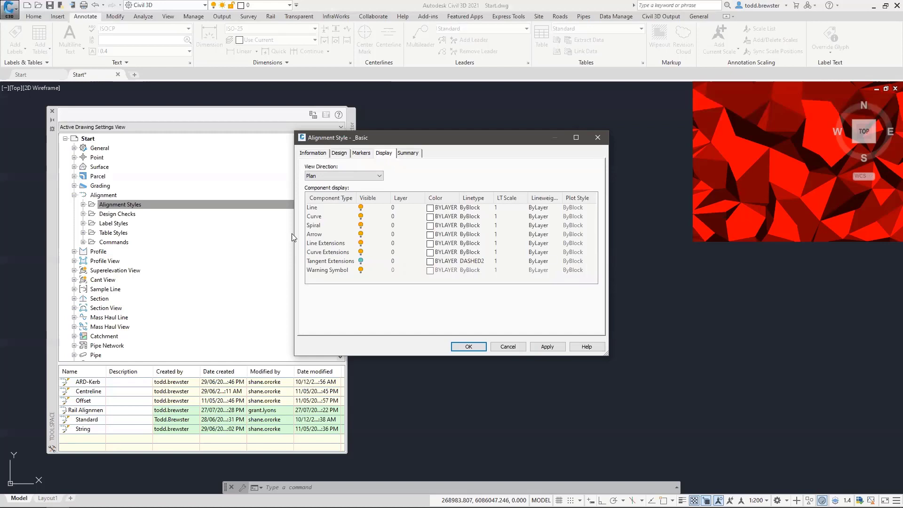
Set the Line, Curve and Spiral components' colour to ByBlock
click(315, 208)
shift+click(319, 226)
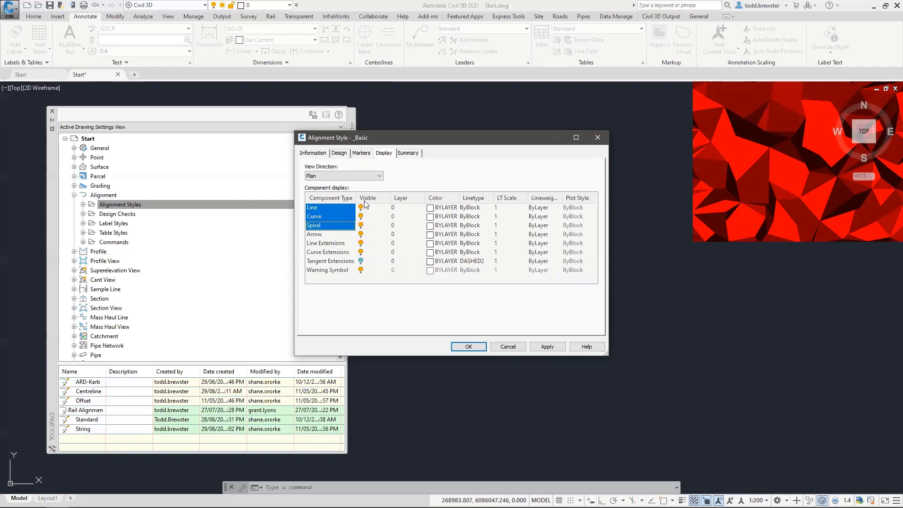
click(438, 208)
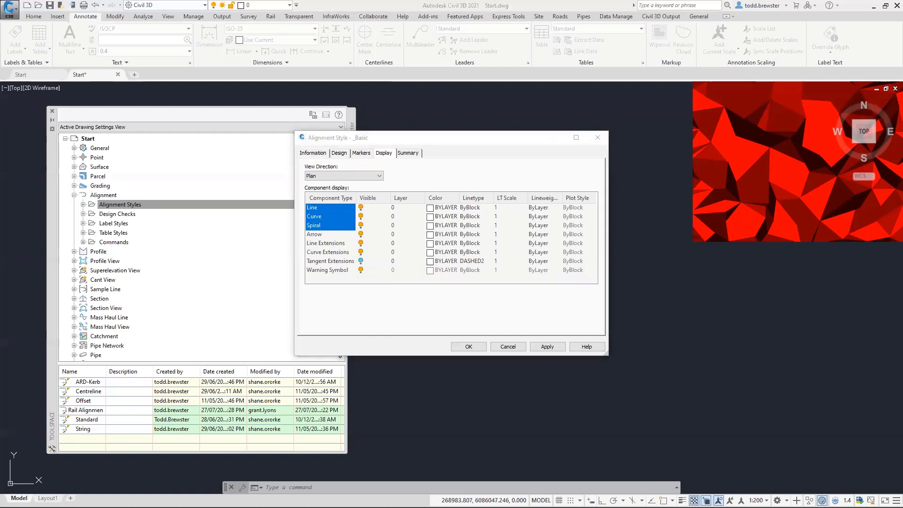
click(440, 208)
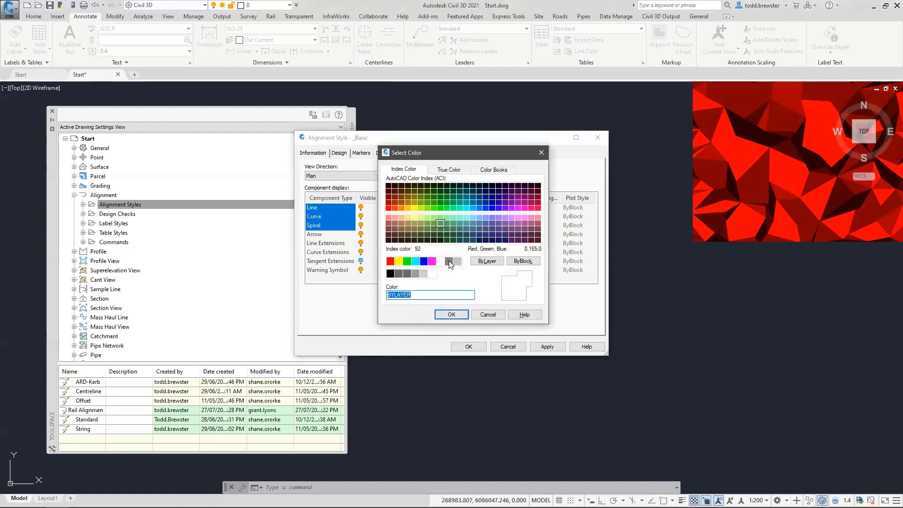
click(524, 262)
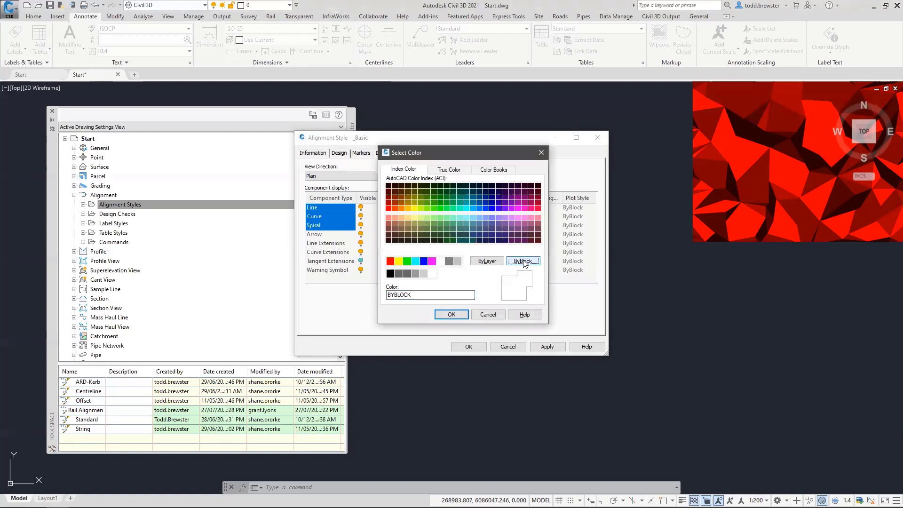
click(452, 315)
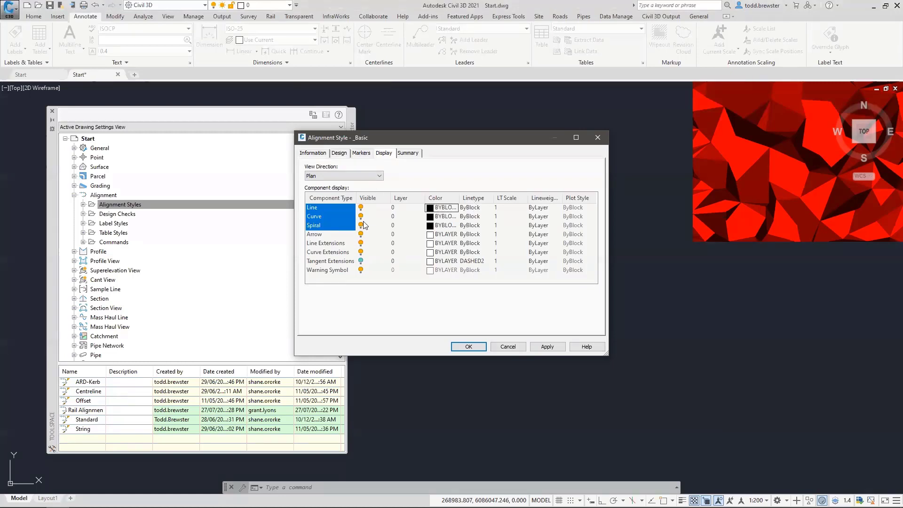
Put the Arrow component on the No Plot layer with colour 8
click(395, 235)
scroll(345, 202, down, 10)
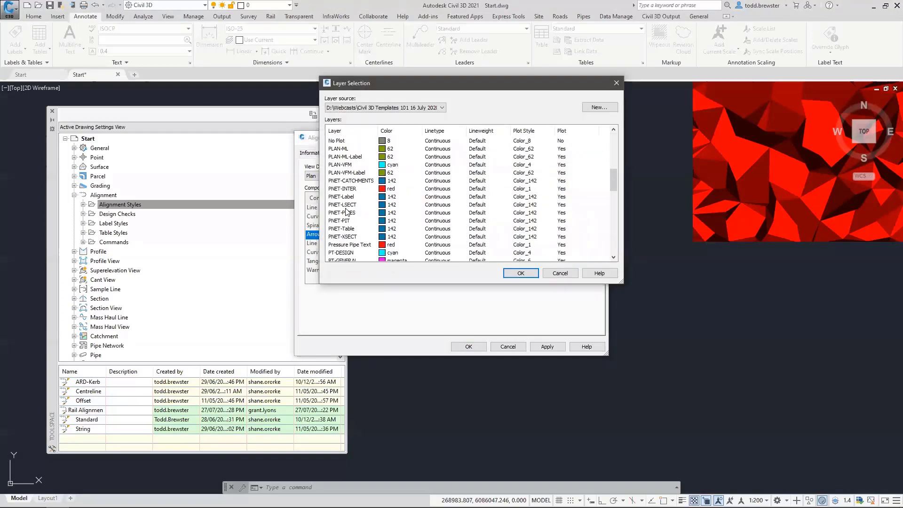
click(336, 141)
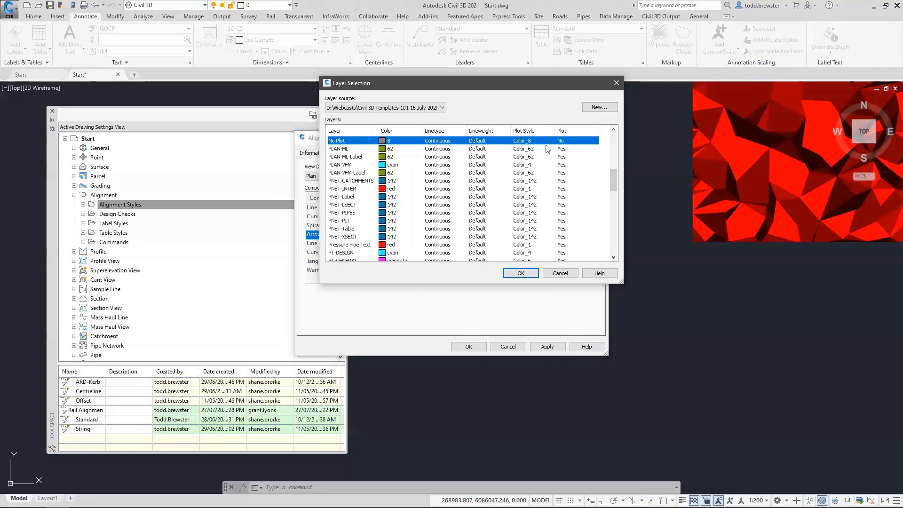
click(520, 274)
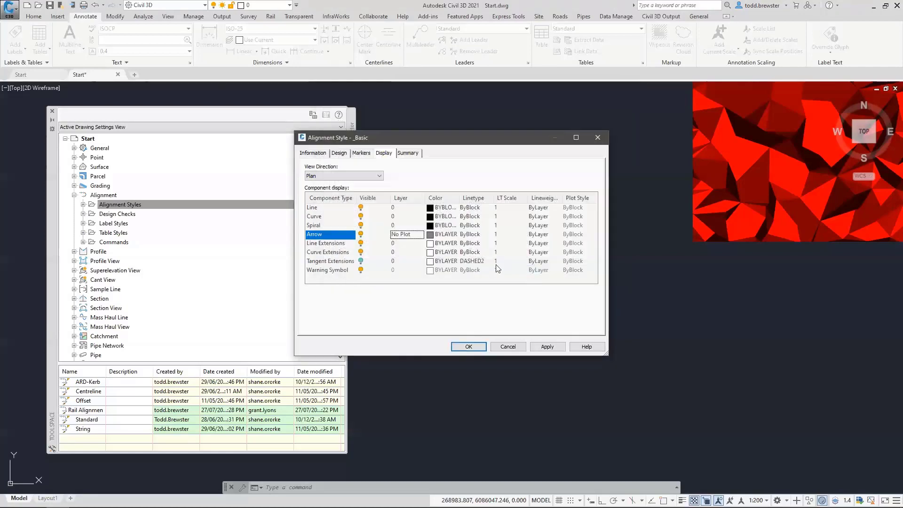
click(441, 234)
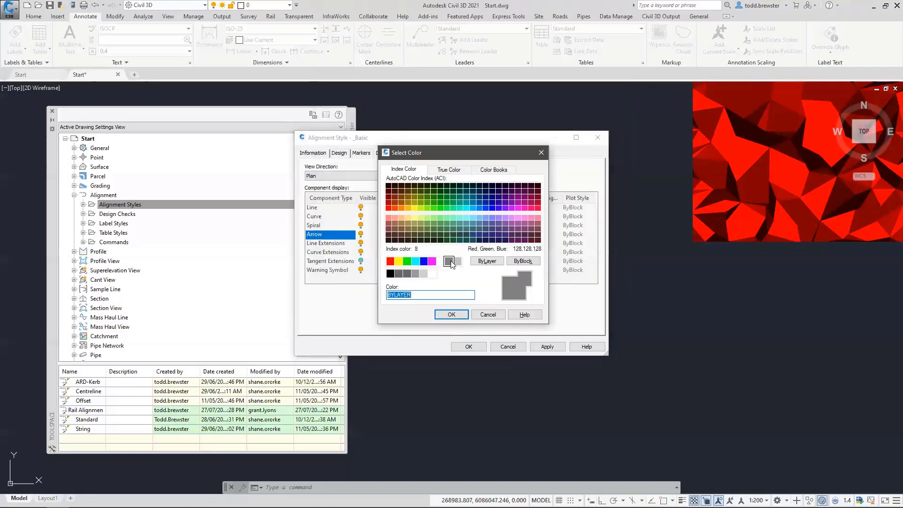
click(451, 314)
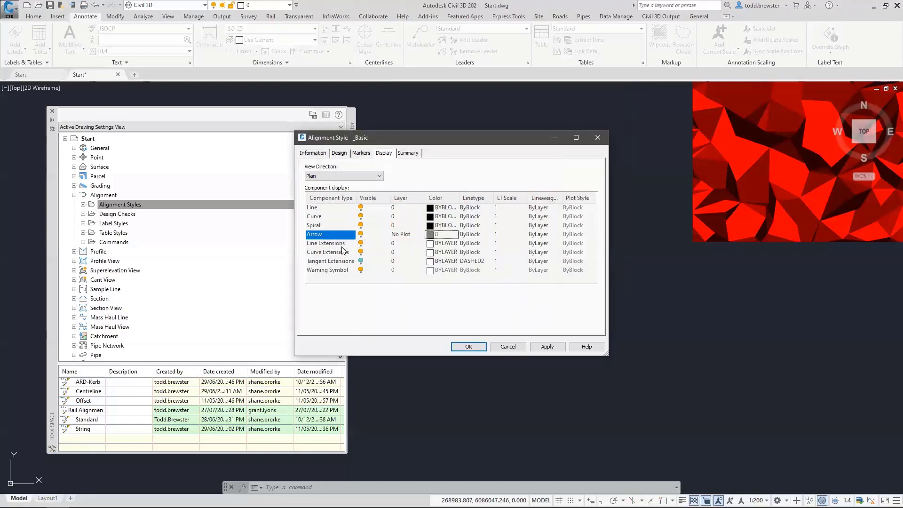
Hide line and curve extensions and the warning symbol, show tangent extensions, and save _Basic
click(360, 243)
click(361, 252)
click(361, 262)
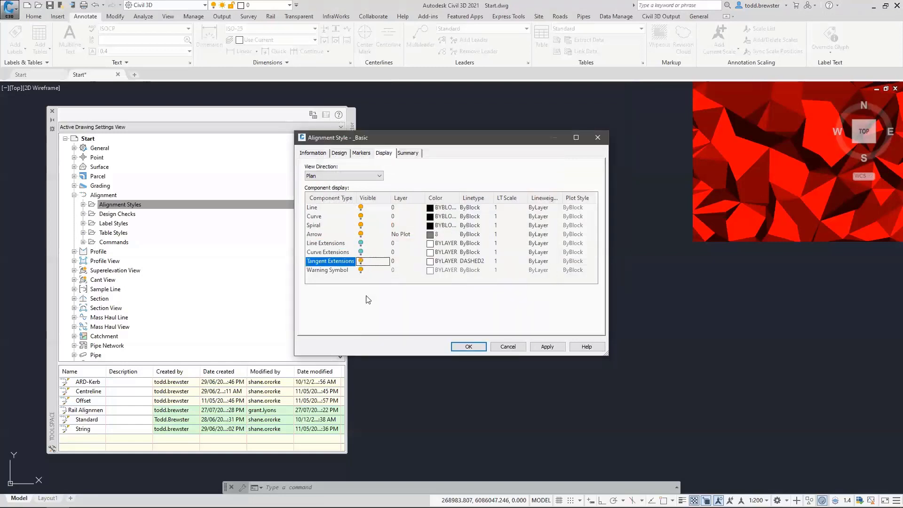
click(361, 270)
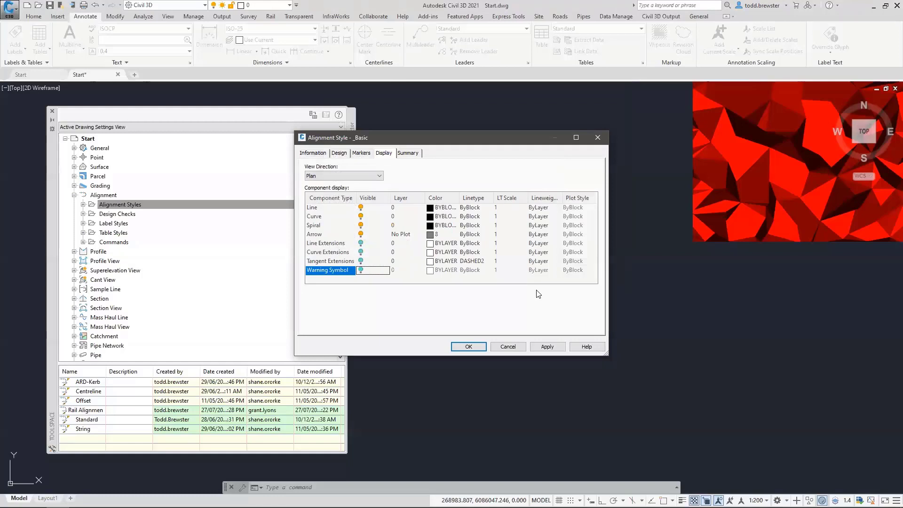
click(469, 346)
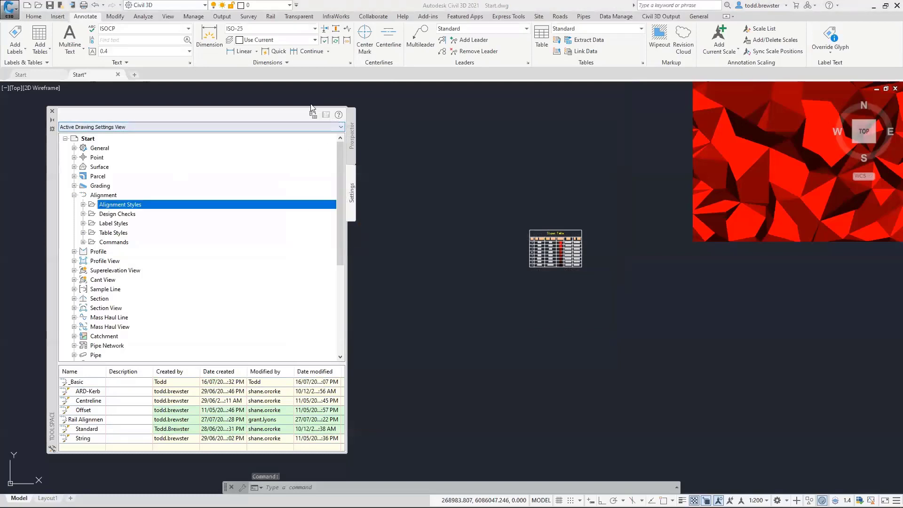
Thaw the _Polylines layer and bring the polylines into view
click(256, 7)
click(224, 28)
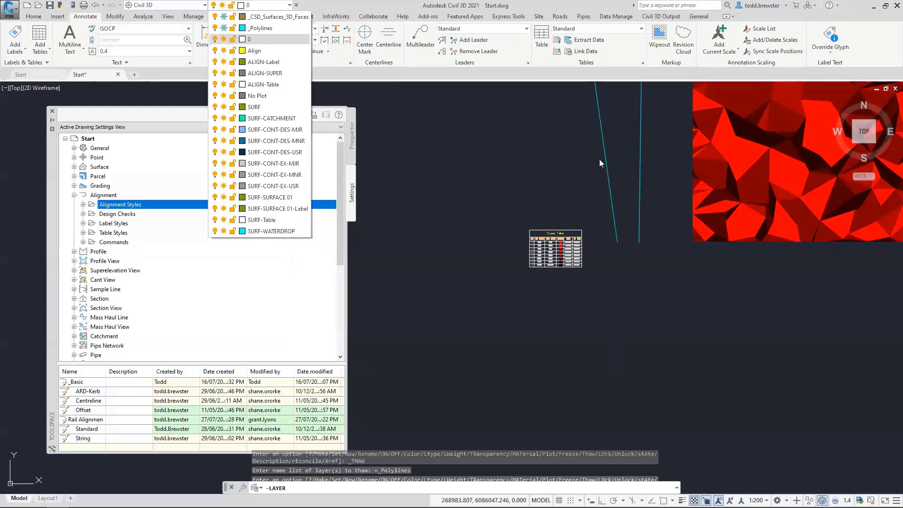
click(531, 280)
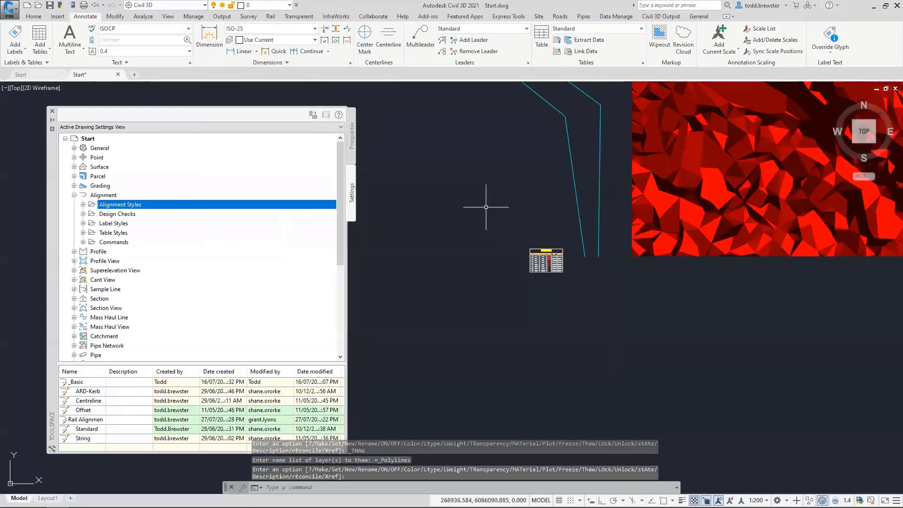
middle_drag(513, 161, 495, 268)
scroll(495, 268, down, 4)
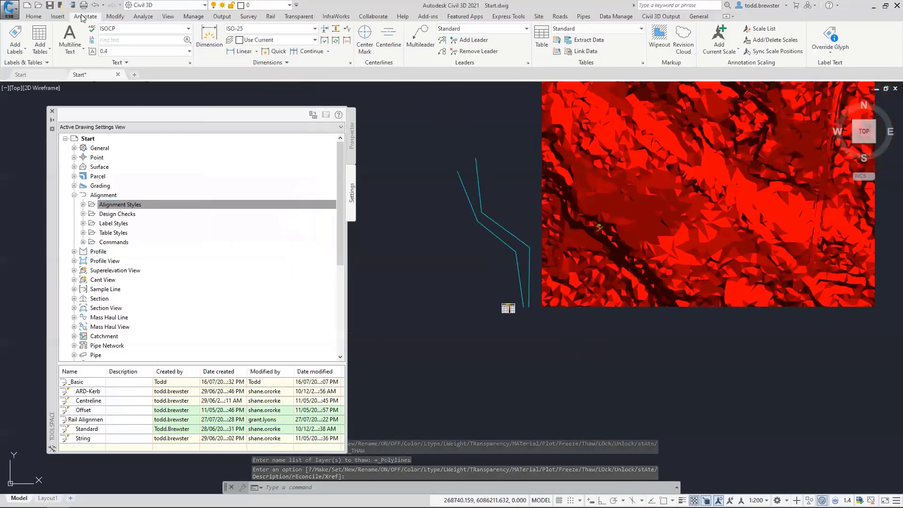
Create an alignment from the cyan polyline using the _Basic style, then inspect it
click(34, 16)
click(193, 28)
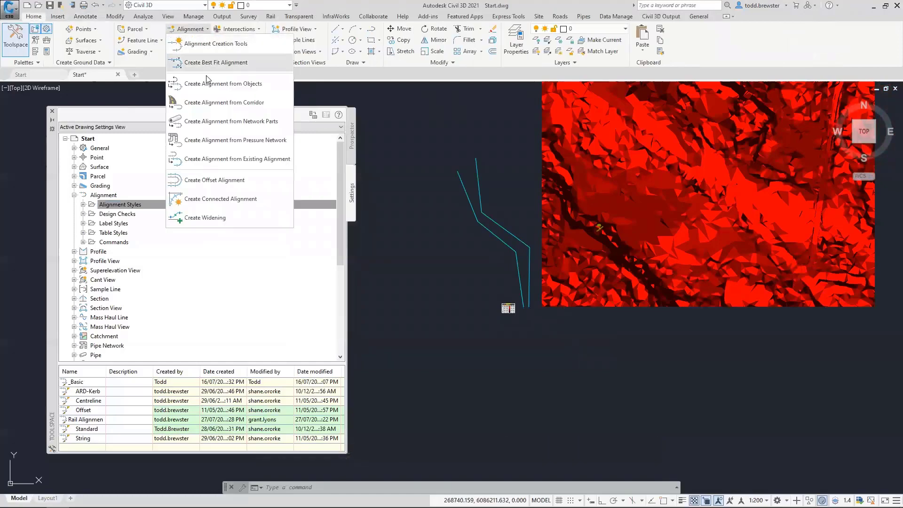
click(207, 62)
click(528, 297)
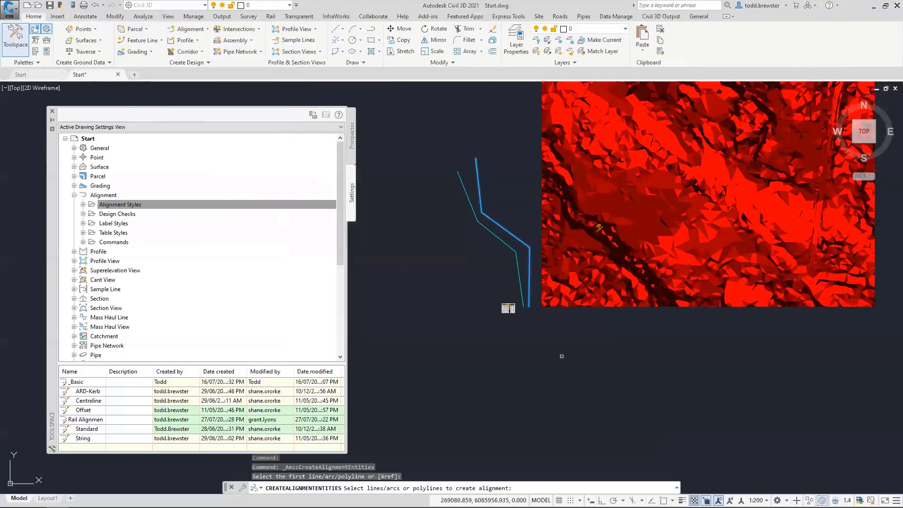
key(Return)
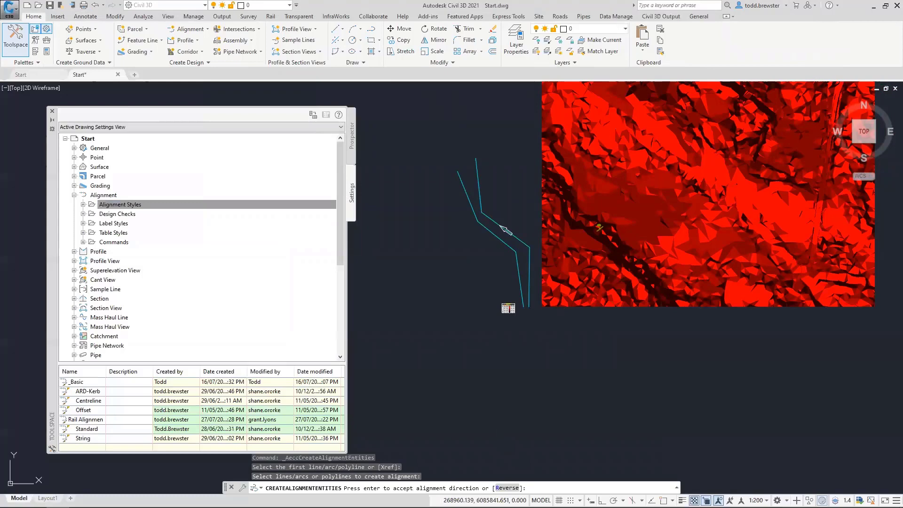
key(Return)
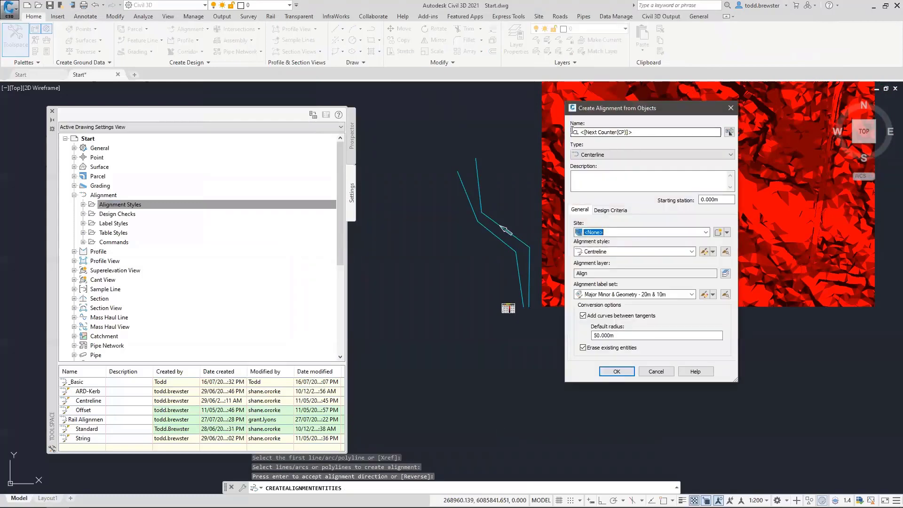
click(590, 251)
click(604, 262)
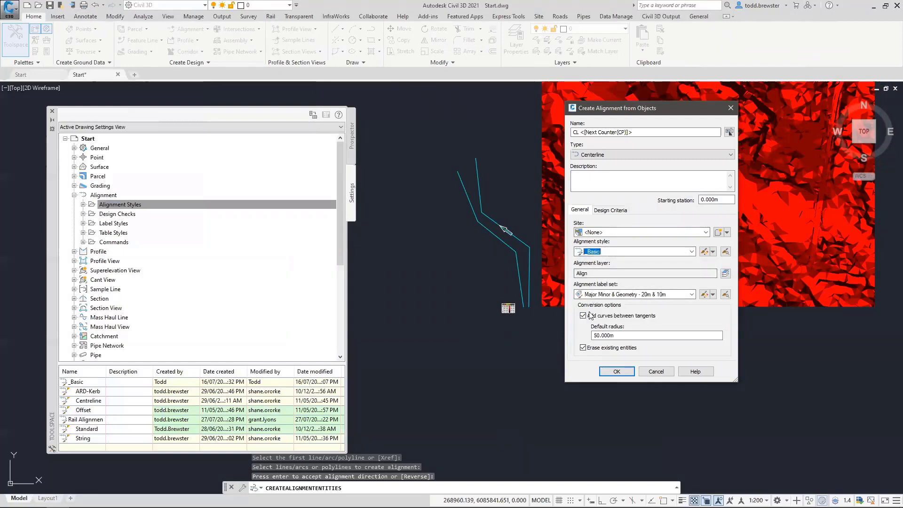
click(616, 371)
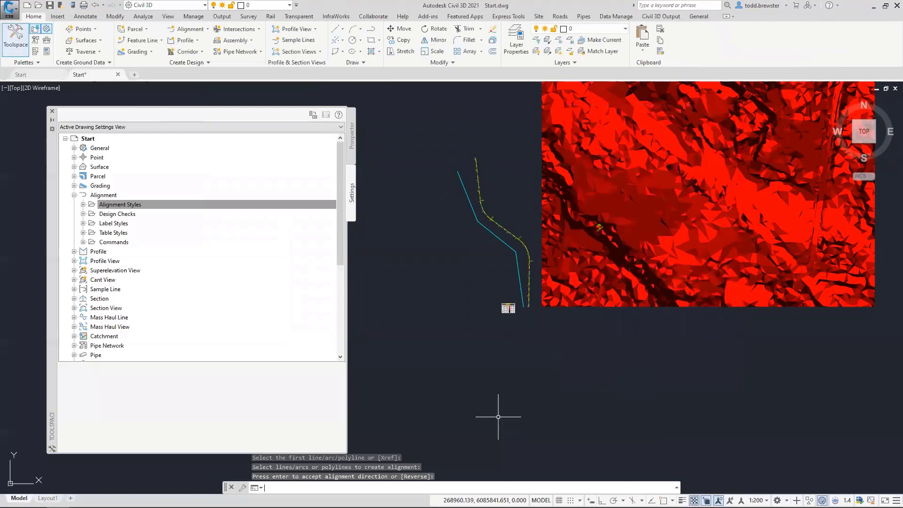
scroll(528, 250, up, 5)
mouse_move(562, 341)
middle_down()
mouse_move(532, 253)
mouse_move(550, 336)
middle_up()
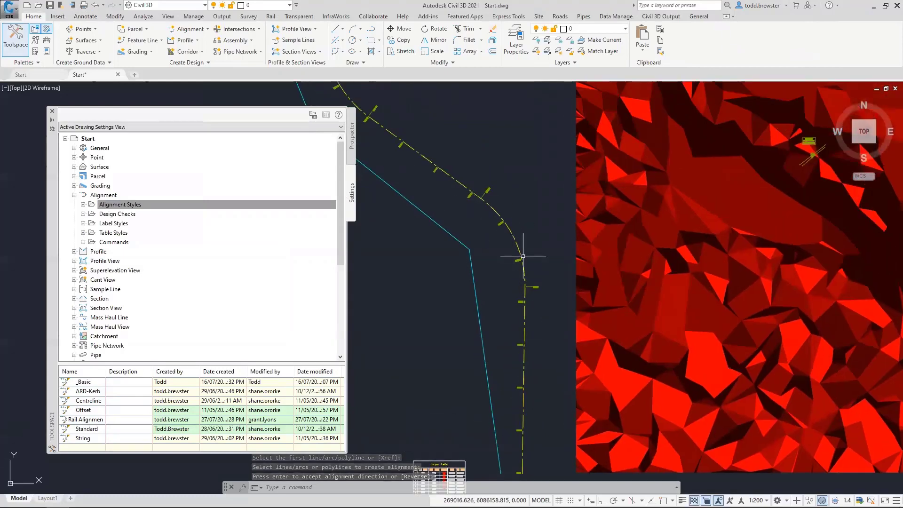
mouse_move(427, 146)
middle_down()
mouse_move(441, 218)
mouse_move(500, 288)
mouse_move(438, 184)
middle_up()
scroll(438, 184, up, 2)
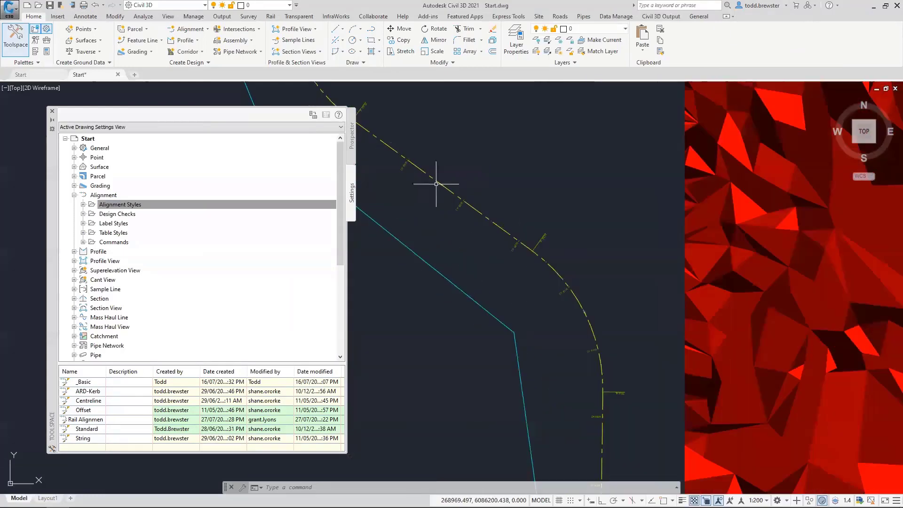
In Properties, override alignment CL 01's colour to Green and its linetype to DASHDOT
click(503, 228)
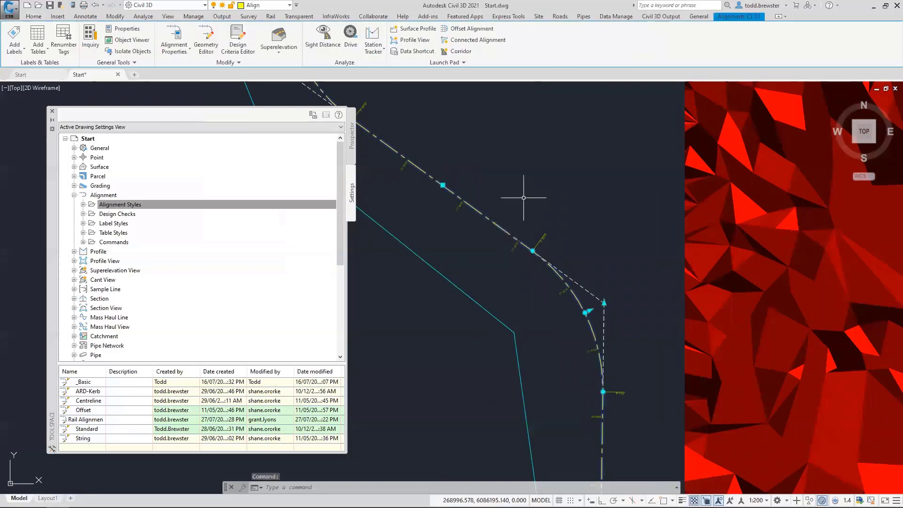
key(ctrl+1)
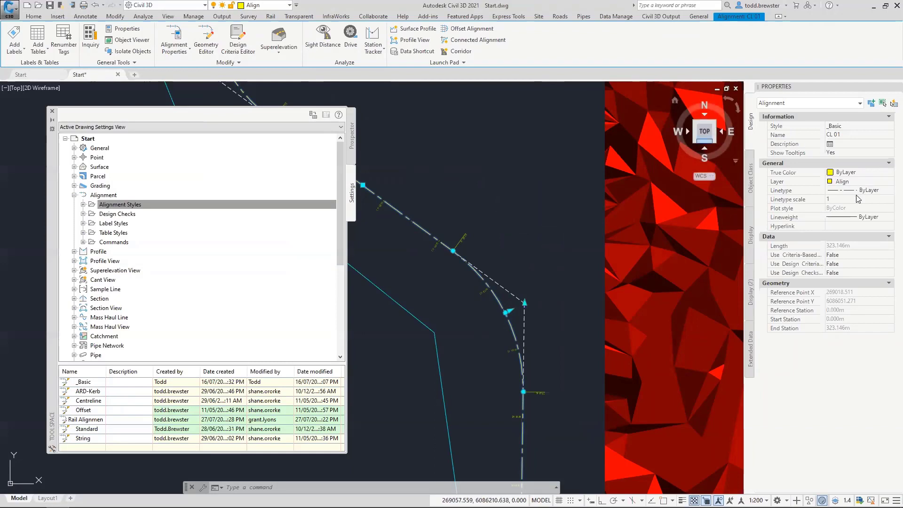
click(849, 182)
click(855, 174)
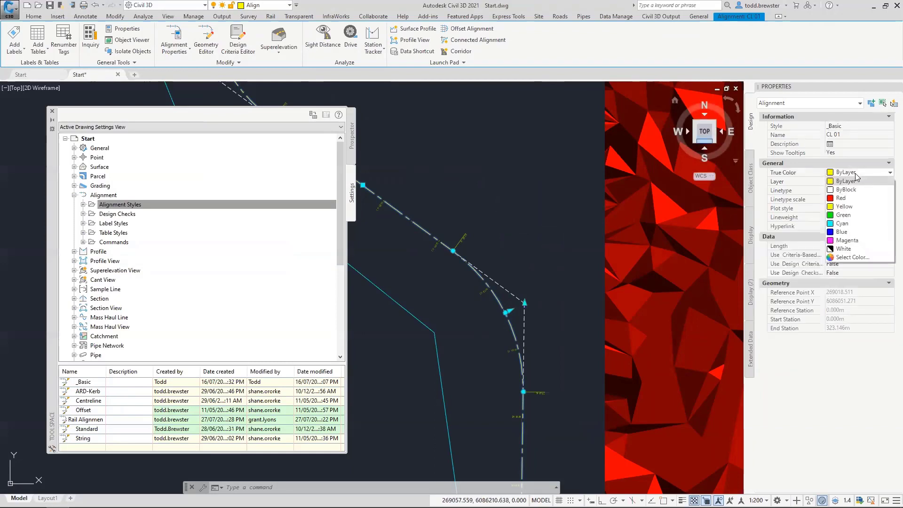
click(844, 198)
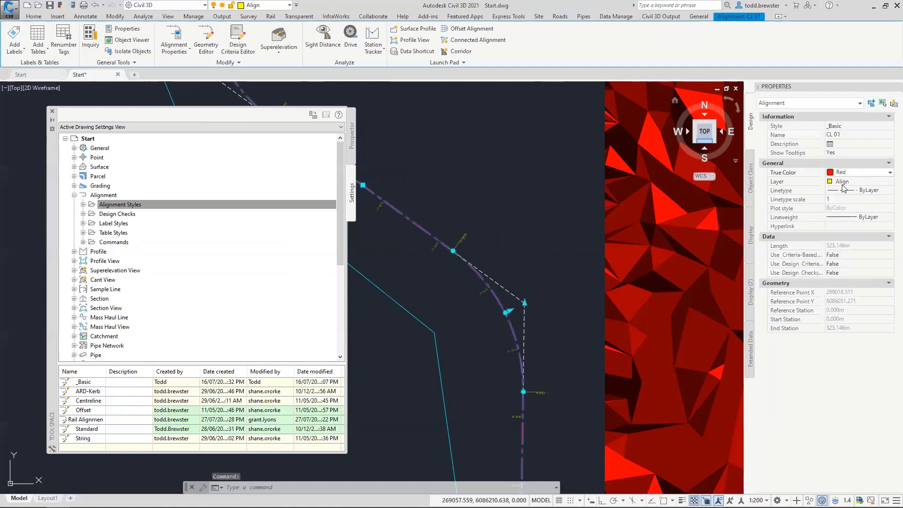
click(851, 173)
click(844, 215)
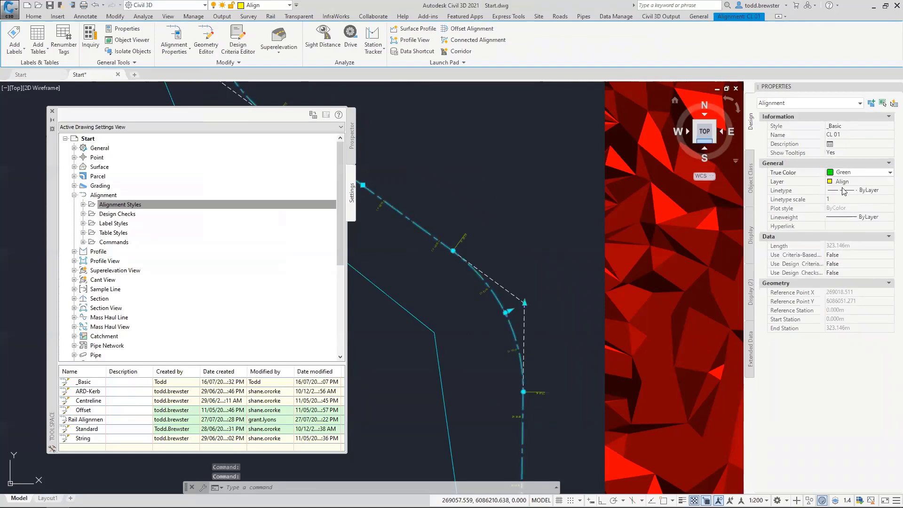
click(858, 190)
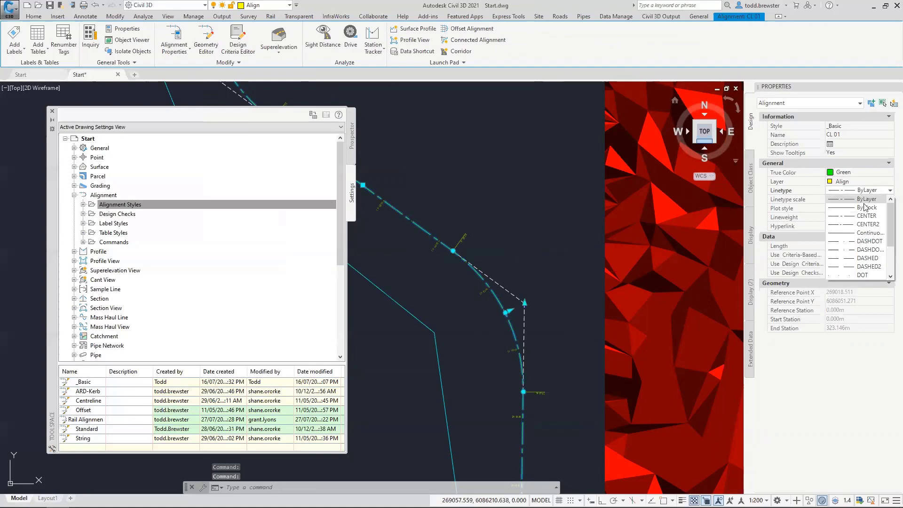
click(870, 241)
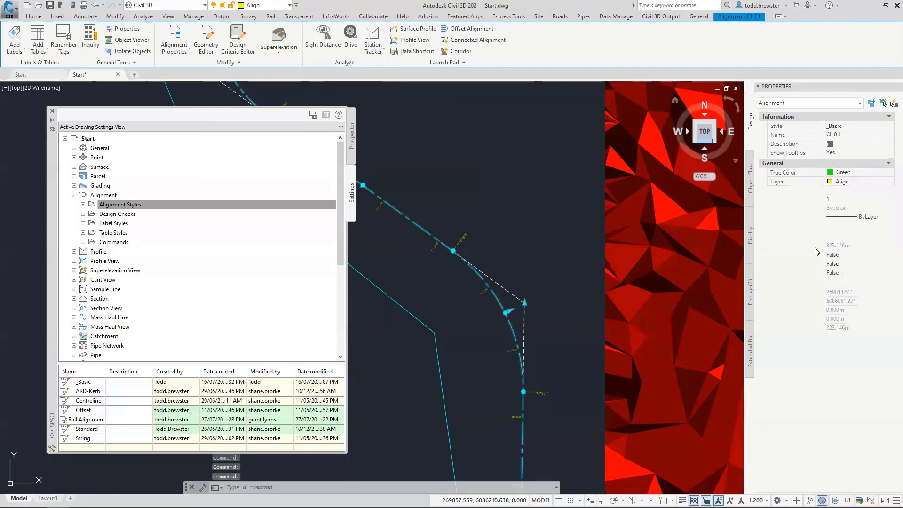
key(Escape)
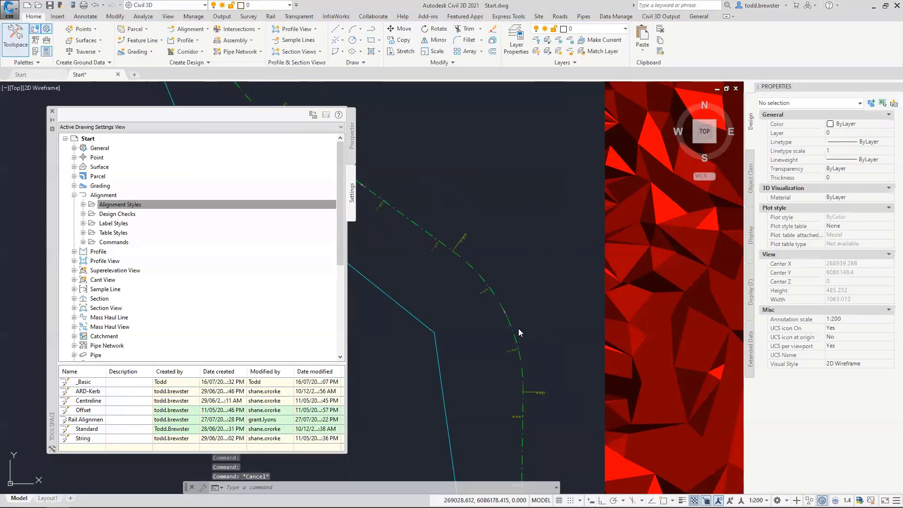
Inspect CL 01's station labels along its curves, then expand Alignment Label Styles in Settings
scroll(519, 332, up, 2)
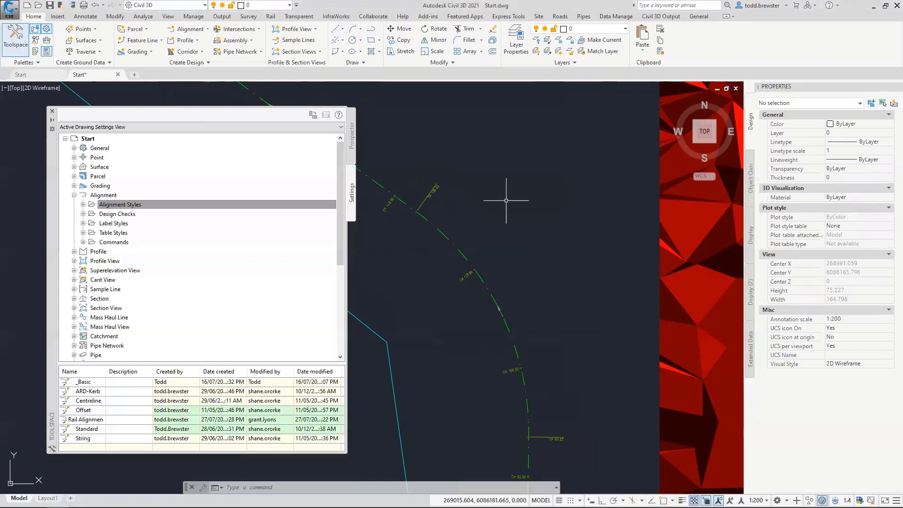
middle_drag(464, 308, 570, 249)
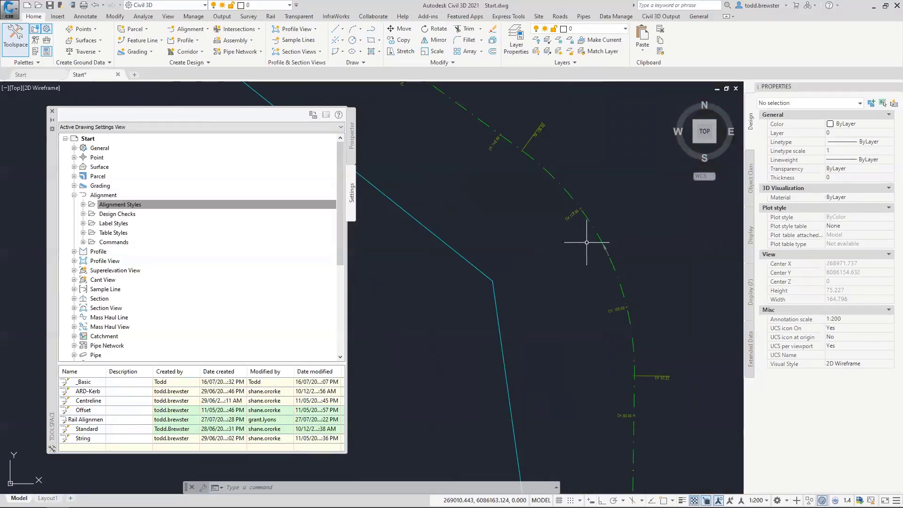
scroll(606, 246, down, 4)
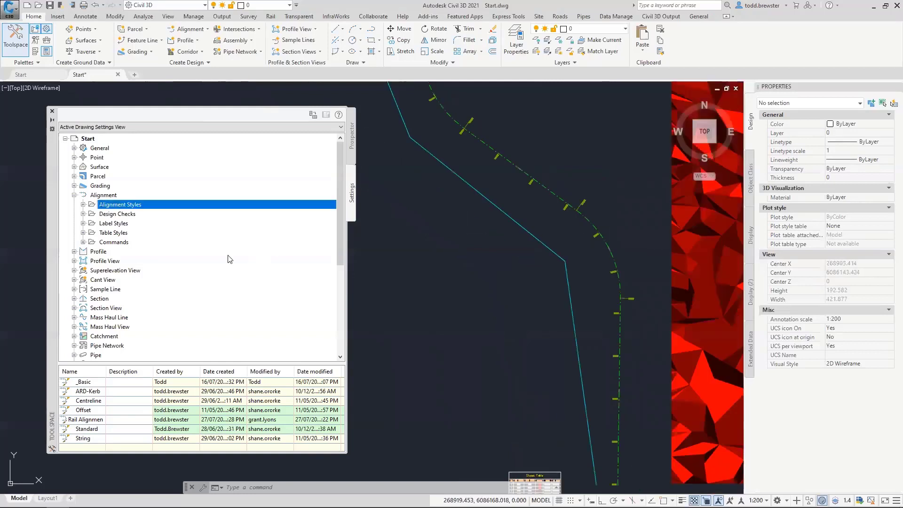
click(84, 224)
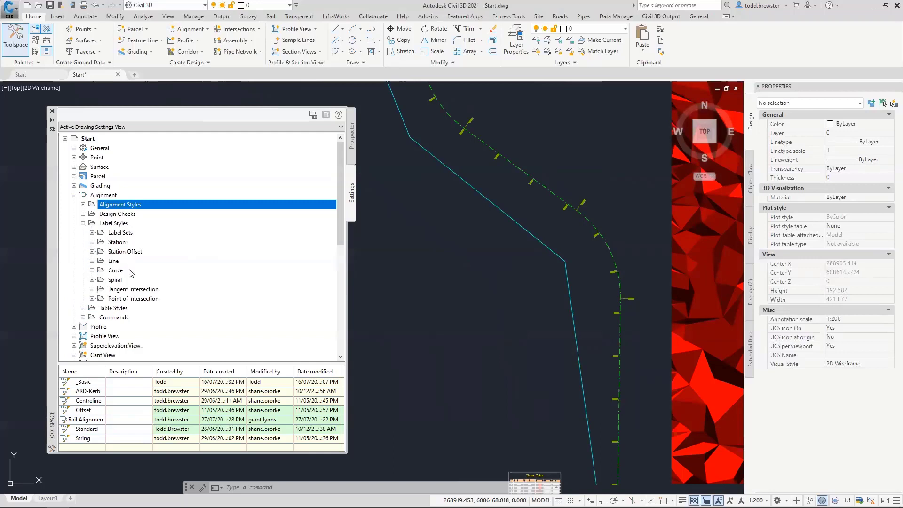
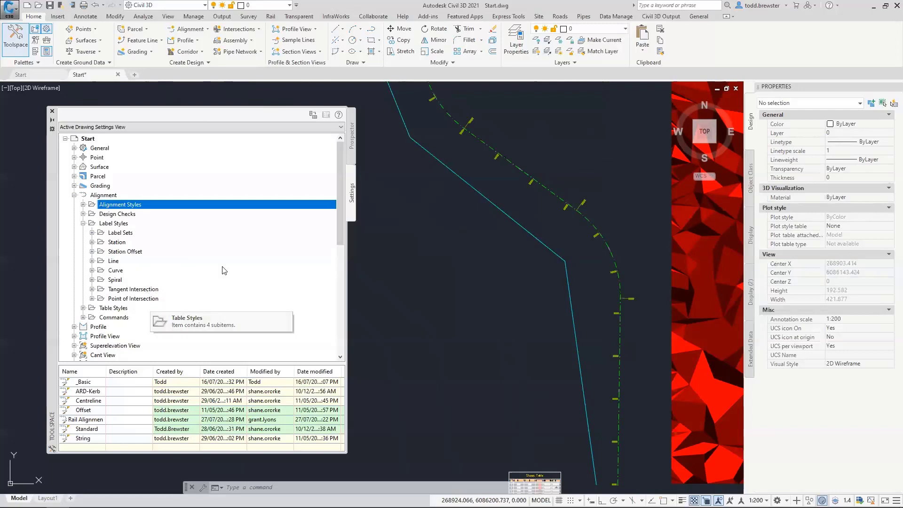
Expand Alignment > Label Styles > Station to list Major Station, Minor Station, Geometry Point through Cant Critical Points
click(93, 243)
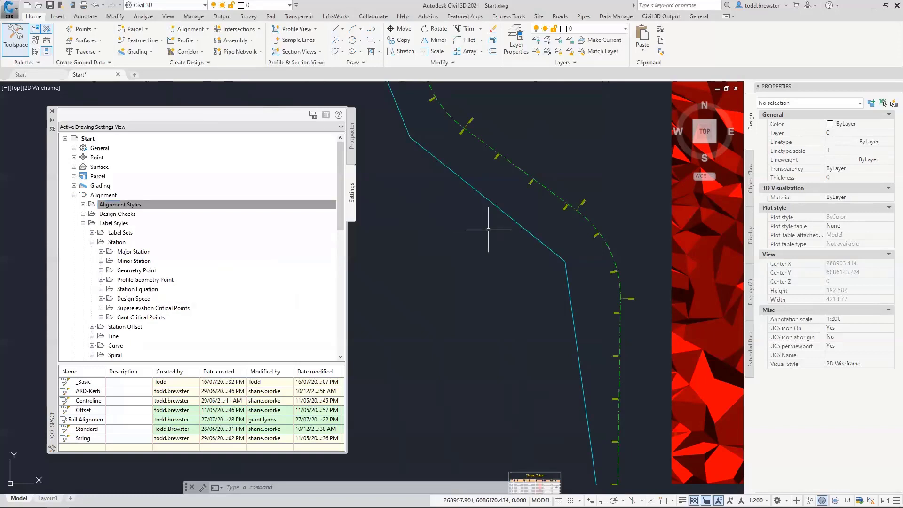
mouse_move(489, 230)
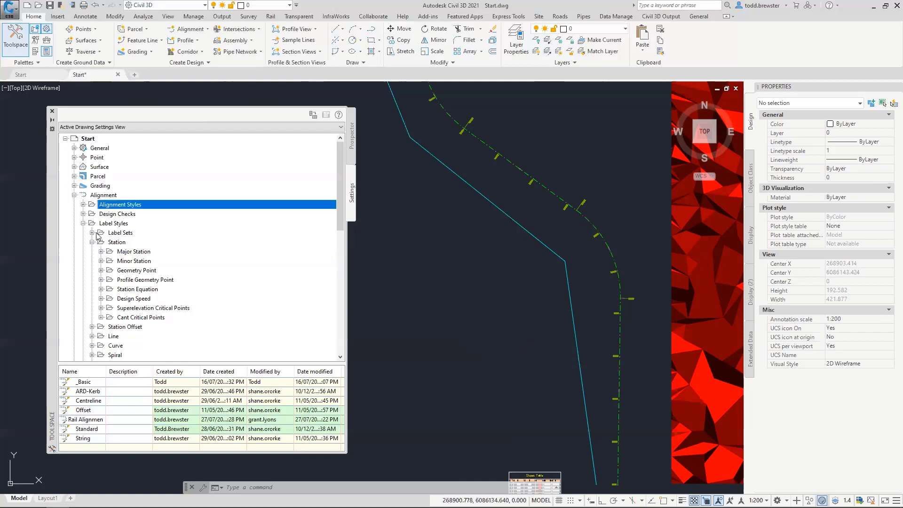
Create a new alignment label set named _Basic
right_click(122, 235)
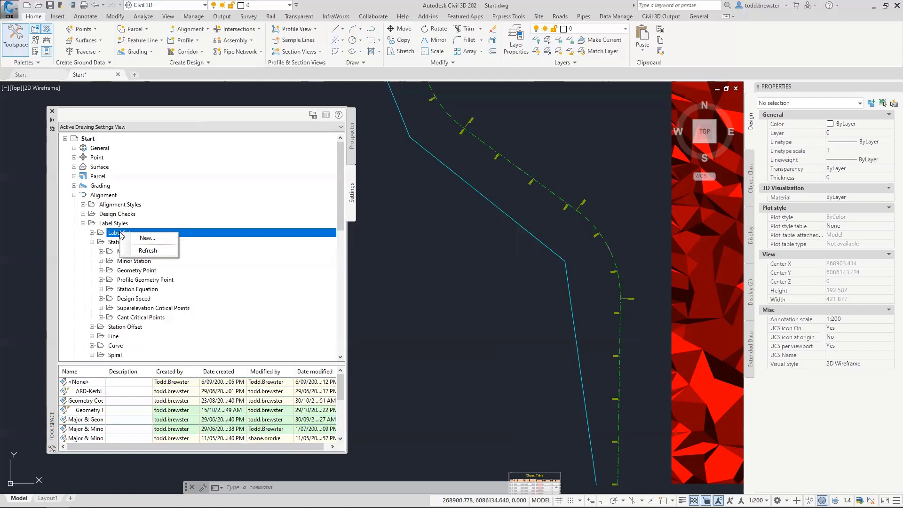
click(143, 239)
click(288, 154)
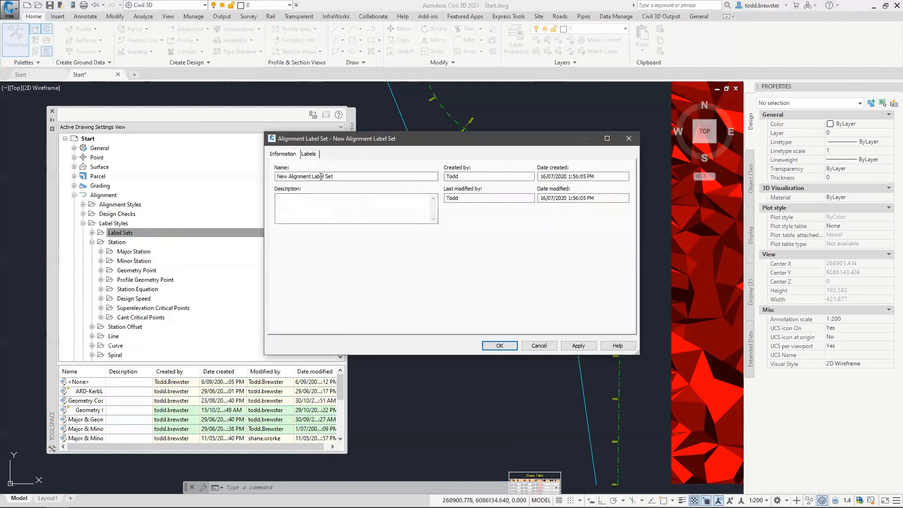
text(_Basic)
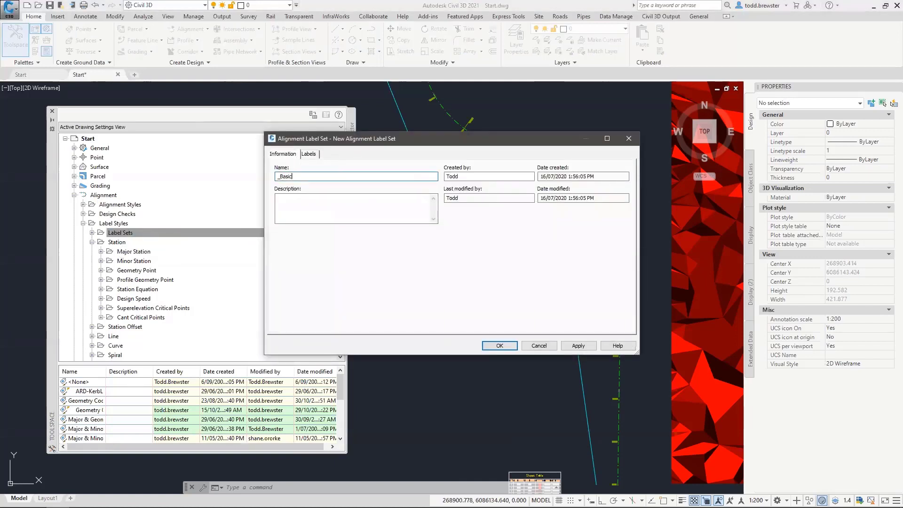
On the Labels tab, choose Chainage Perpendicular as the Major Stations label style
click(309, 154)
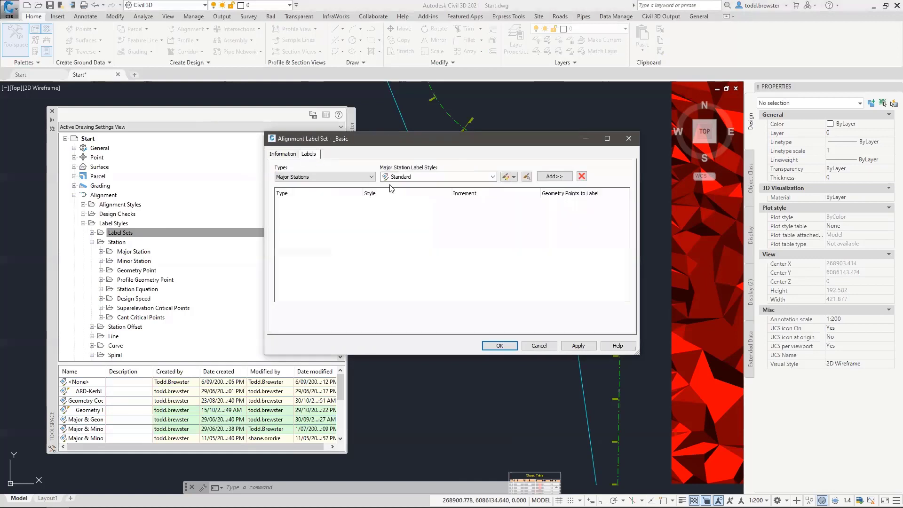
click(304, 176)
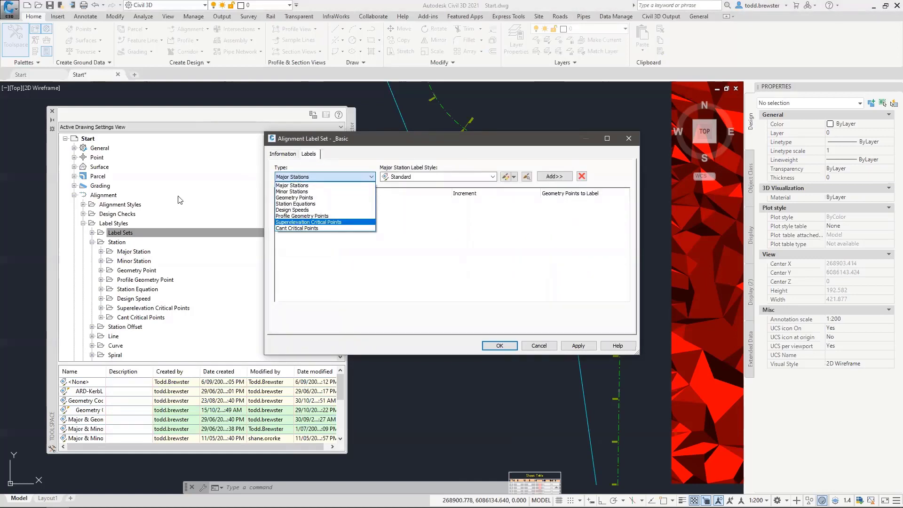
click(291, 186)
click(424, 177)
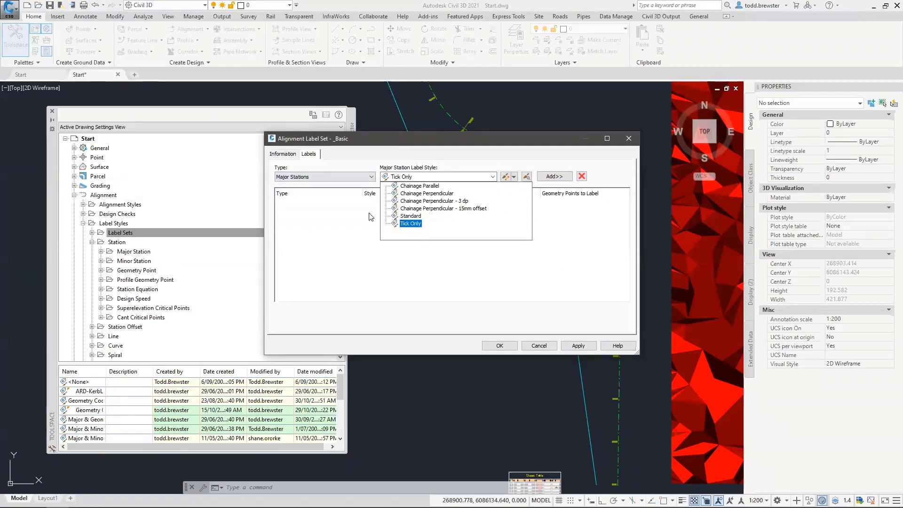
click(428, 195)
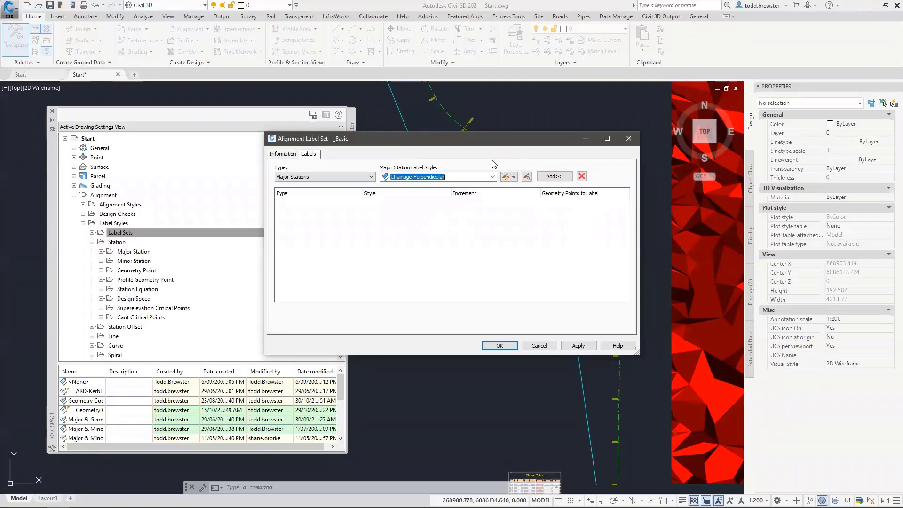
click(515, 178)
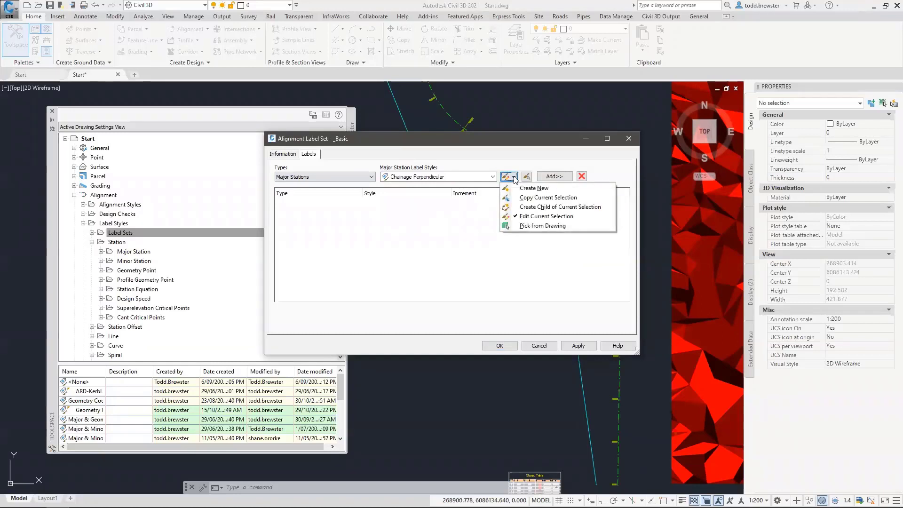
click(523, 217)
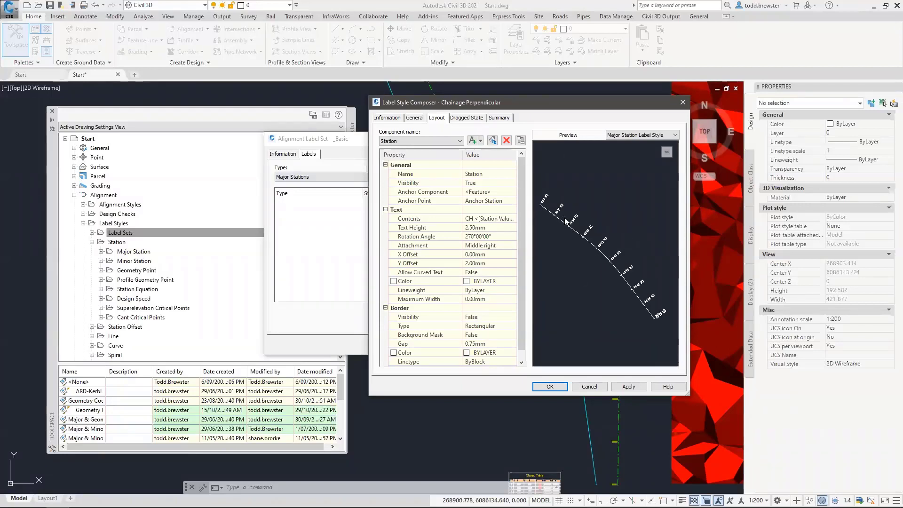
click(418, 141)
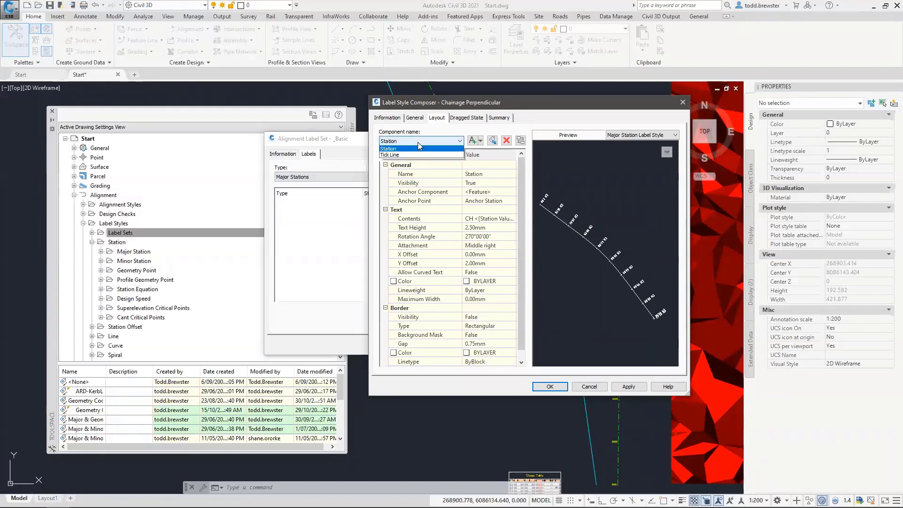
click(389, 155)
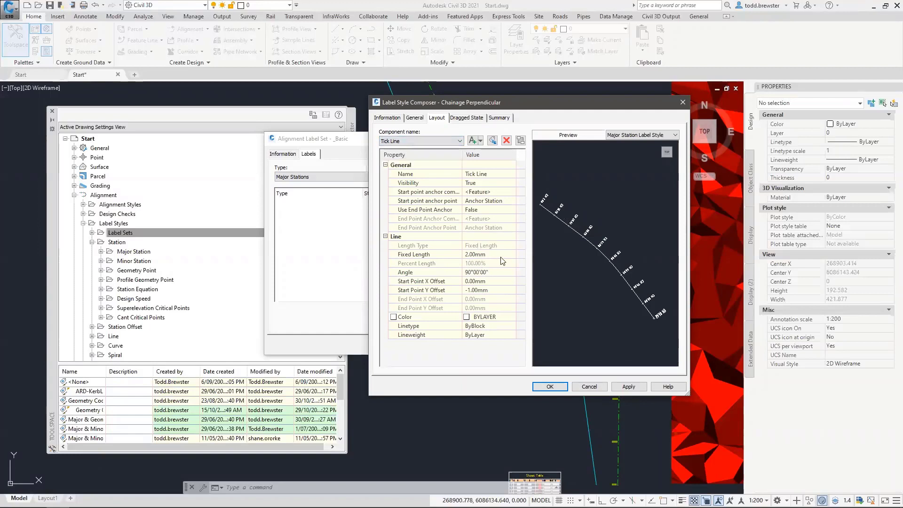
click(419, 141)
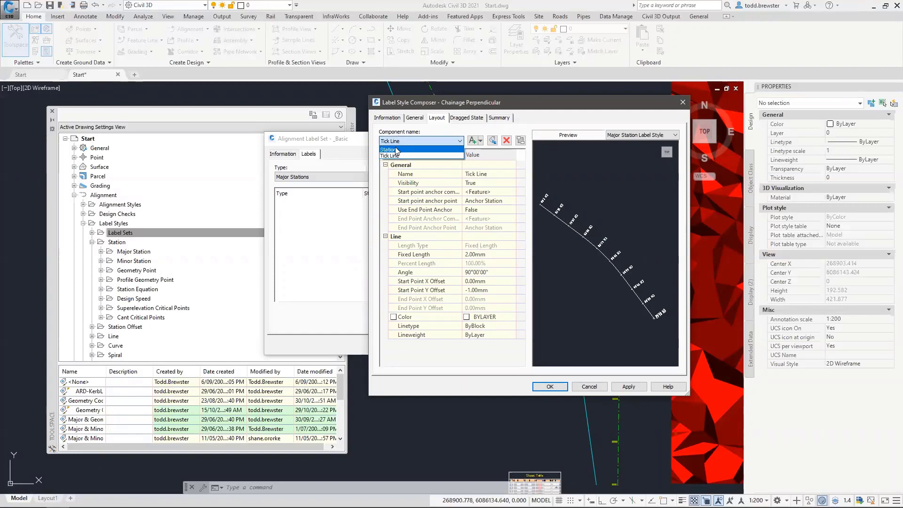
click(390, 148)
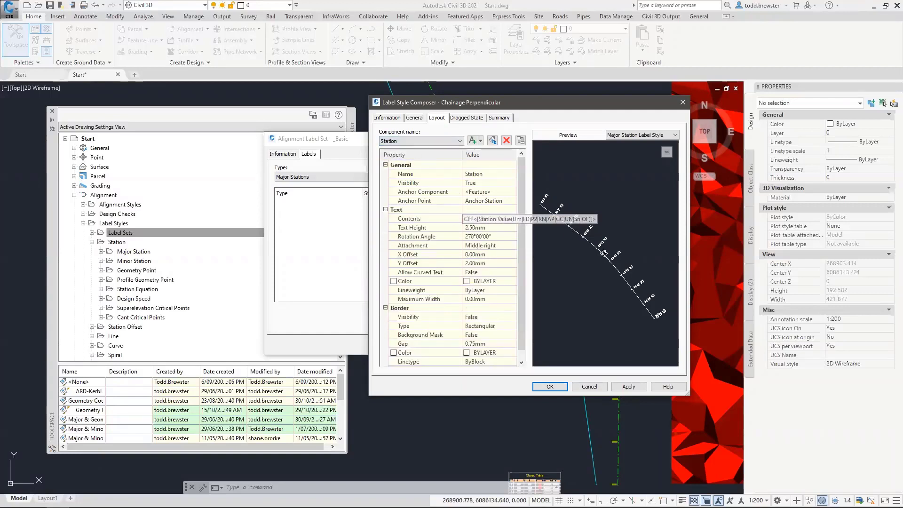
click(487, 218)
click(512, 218)
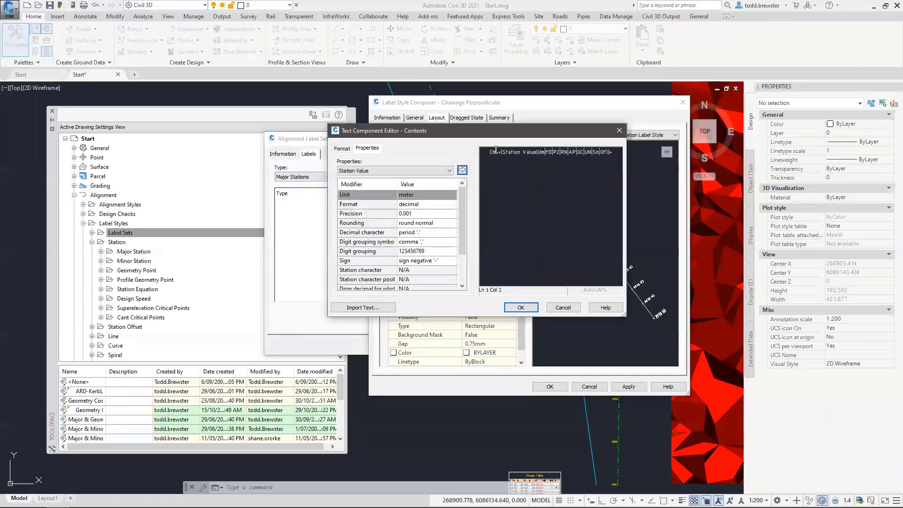
click(504, 158)
click(489, 153)
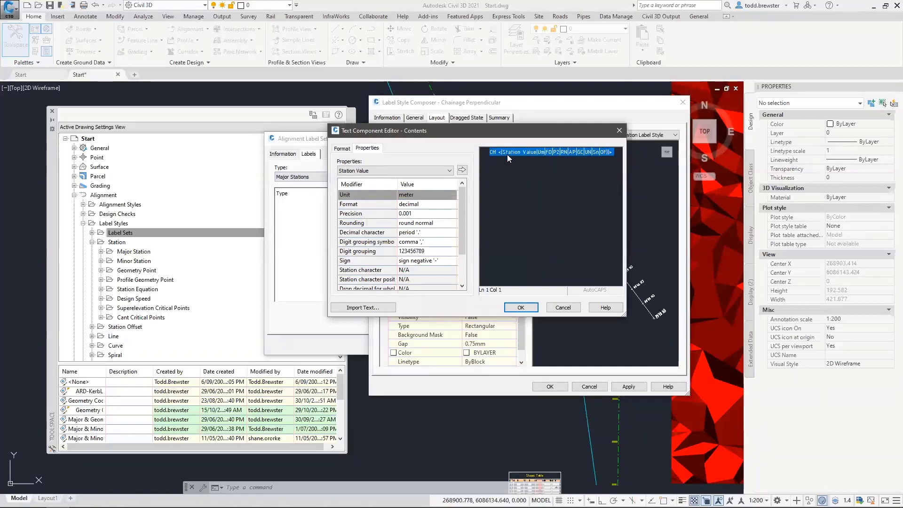
click(508, 155)
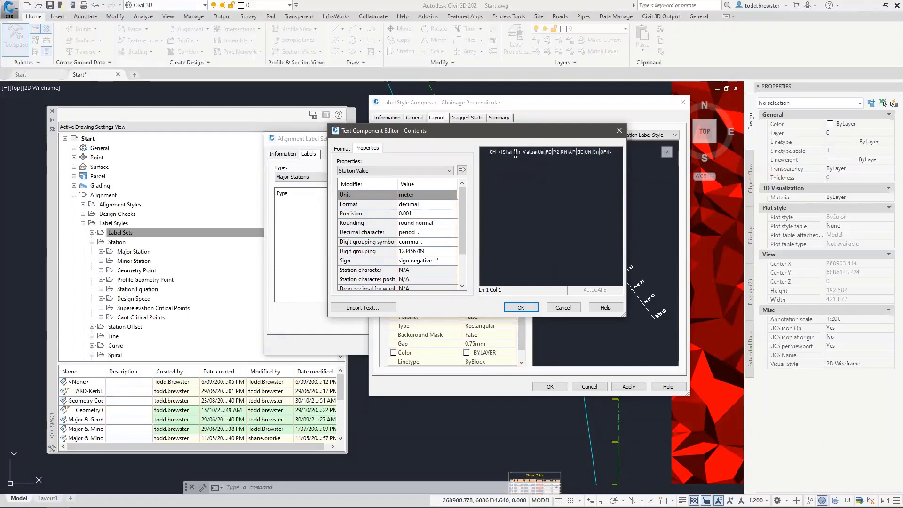
click(548, 152)
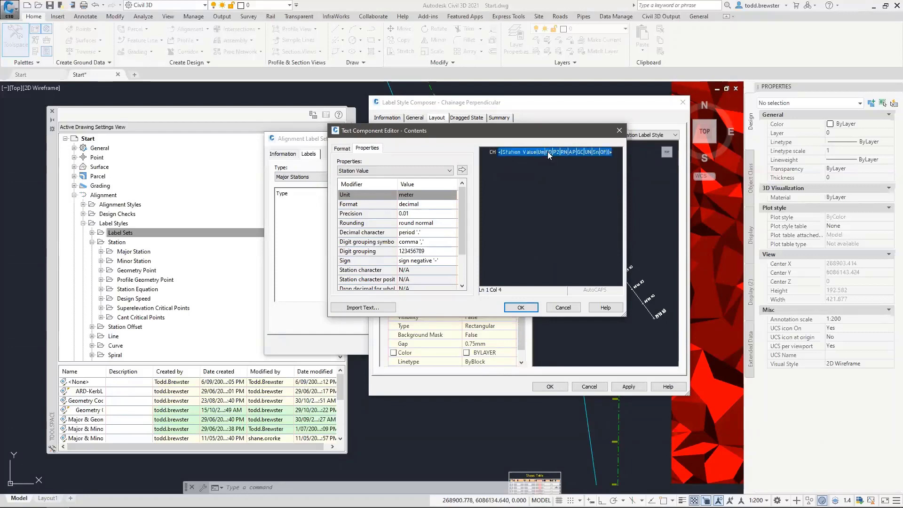
click(563, 307)
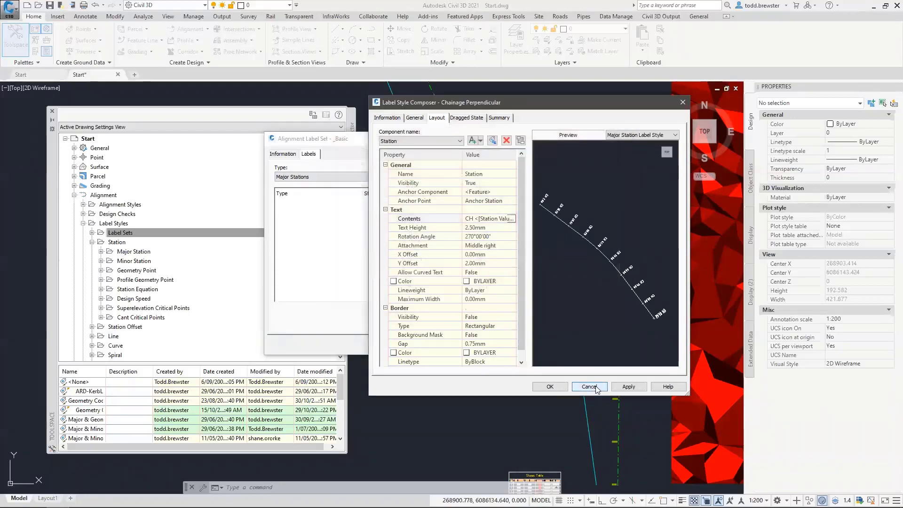
click(590, 386)
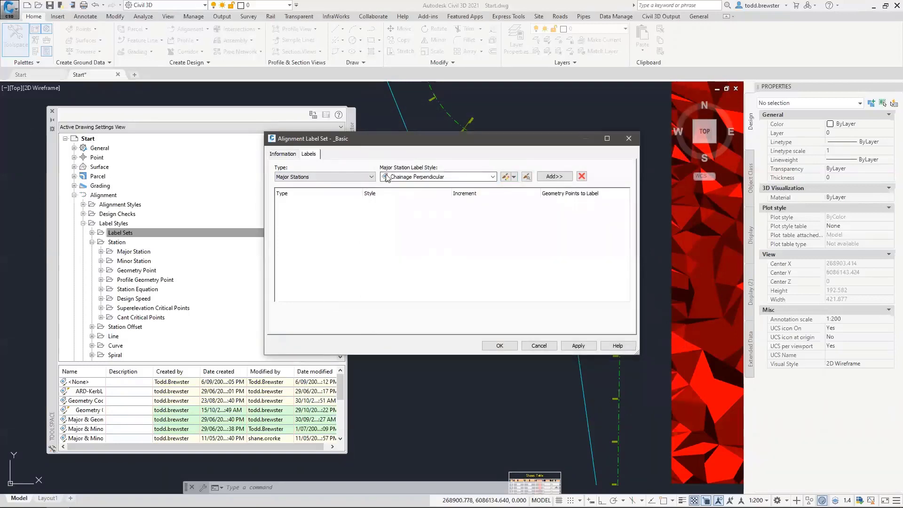
Add the Chainage Perpendicular major station labels with a 10.000m increment
click(546, 181)
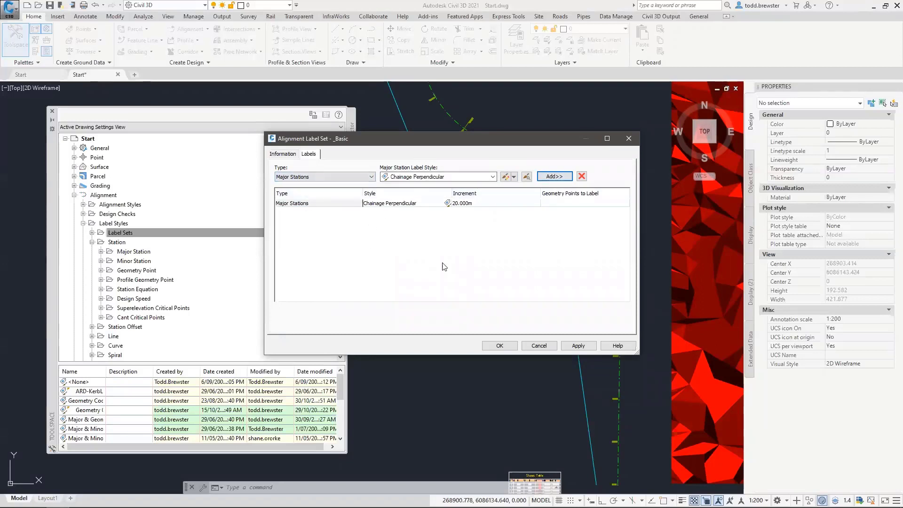
click(470, 208)
click(478, 206)
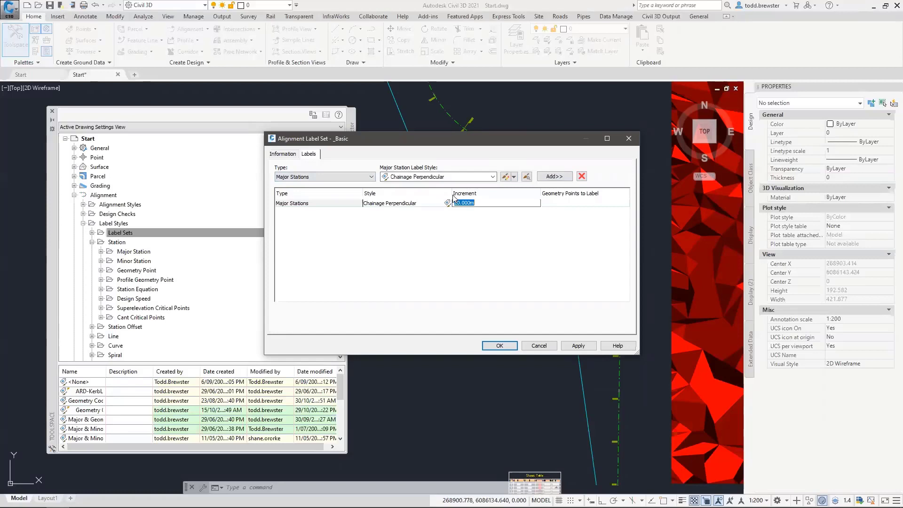
text(10)
key(Return)
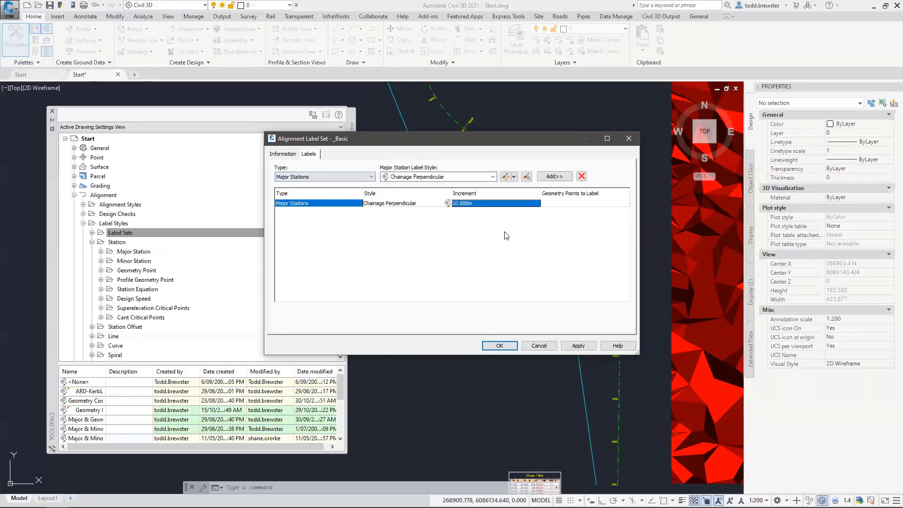
Add Geometry Points labels using the GP Code & Chainage style
click(302, 177)
click(297, 198)
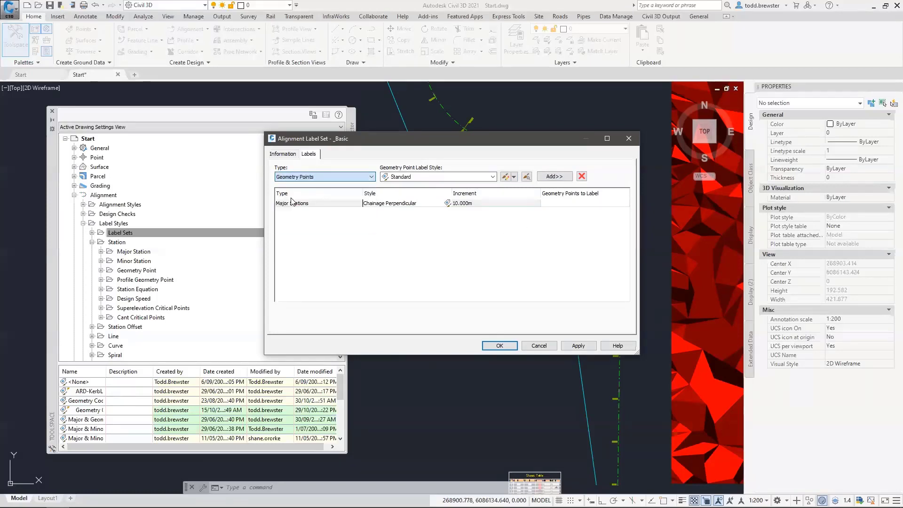
click(390, 179)
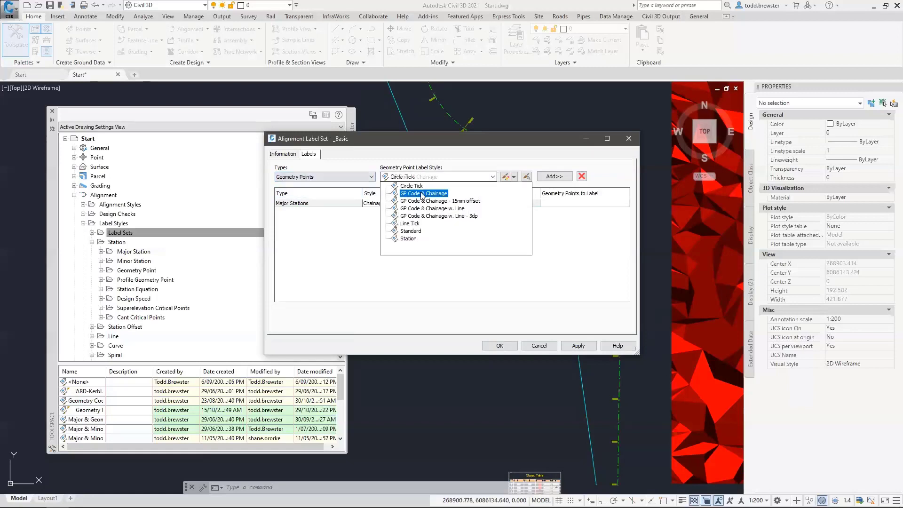
click(456, 185)
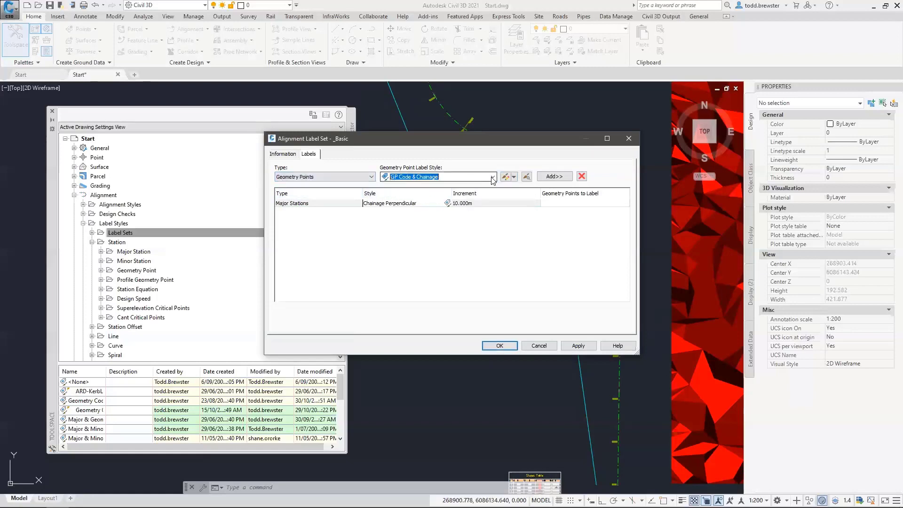
click(554, 177)
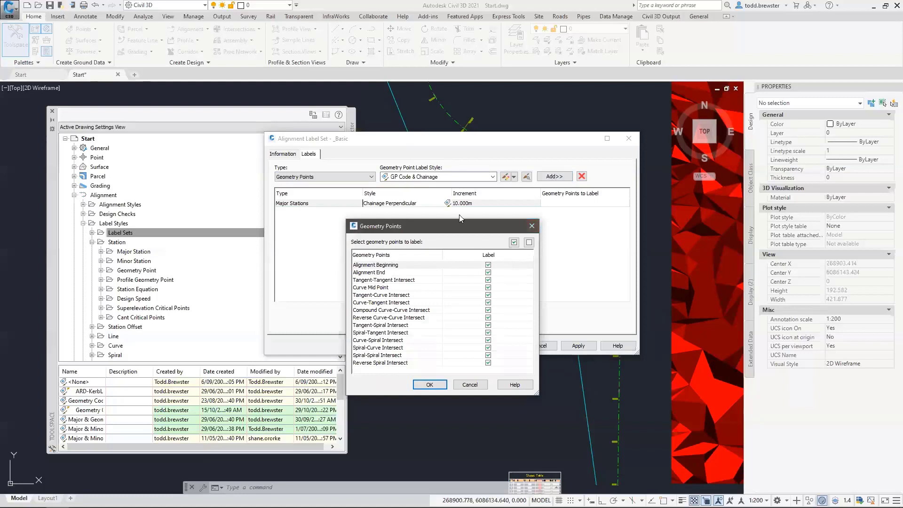
Exclude Alignment Beginning, Alignment End and Curve Mid Point from geometry point labels, then save the _Basic set
drag(453, 221, 564, 125)
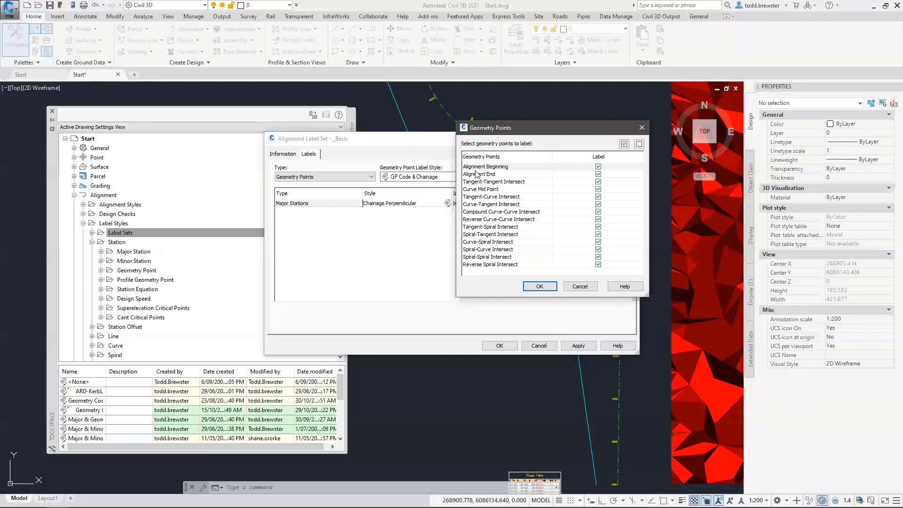
click(598, 167)
click(598, 174)
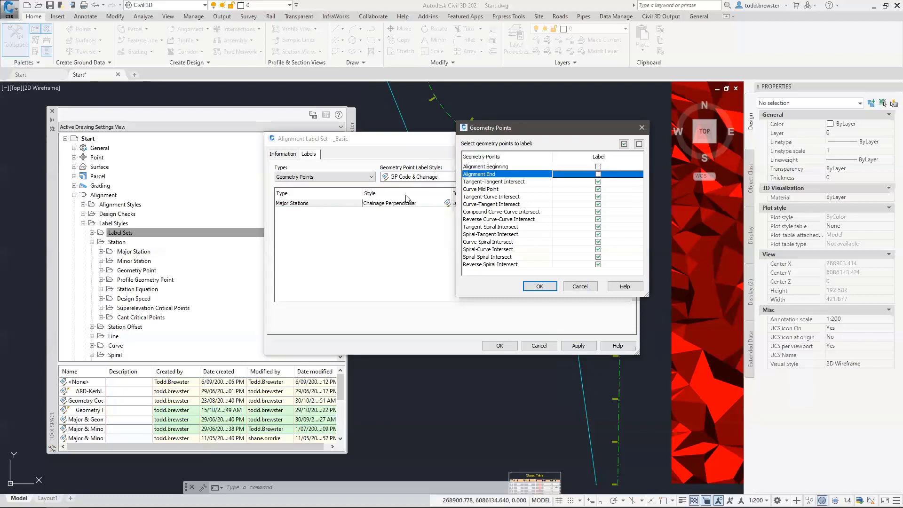
click(492, 189)
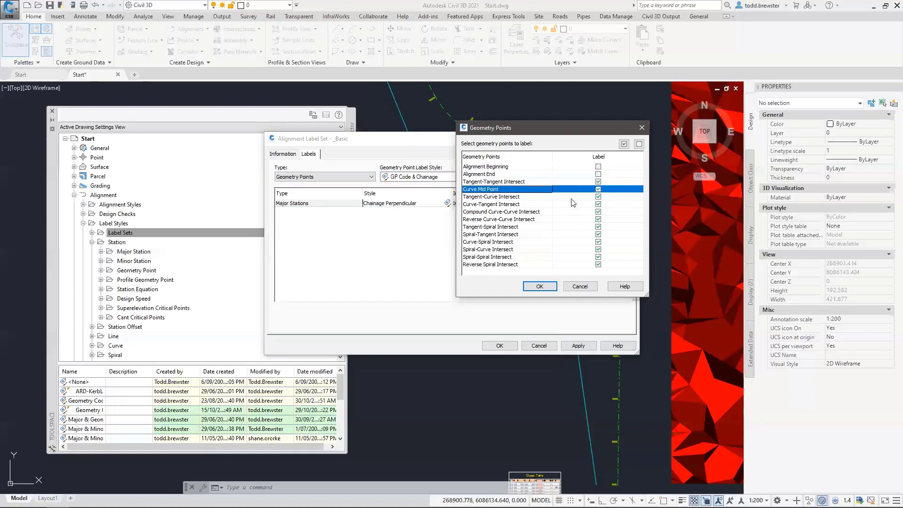
click(599, 189)
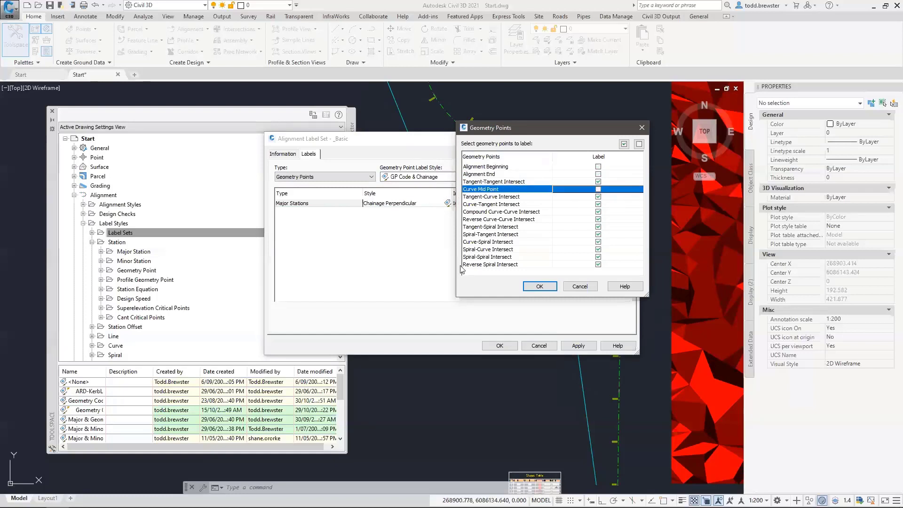
click(543, 287)
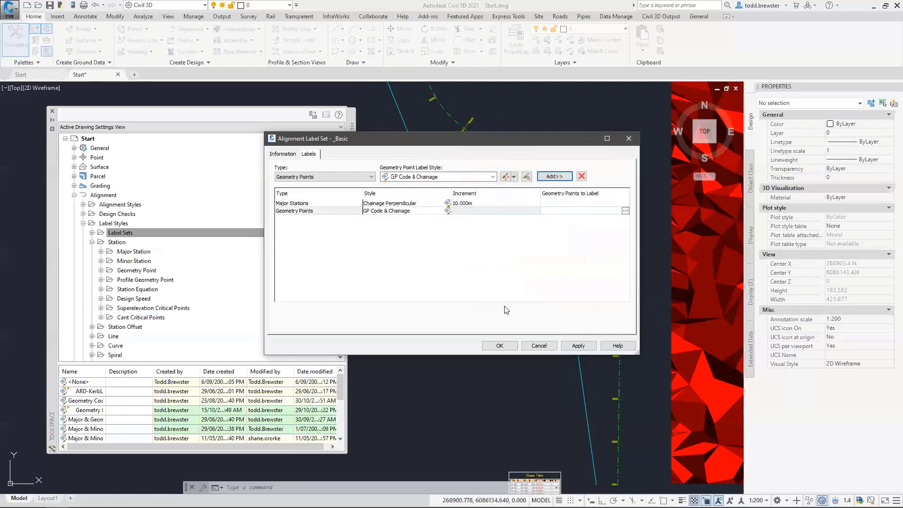
click(506, 347)
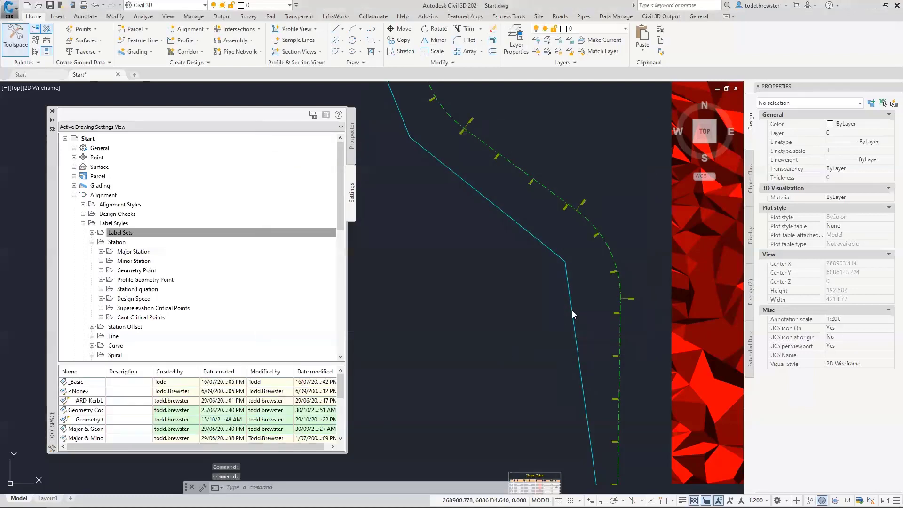
Create an alignment from the cyan polyline, assigning the _Basic label set
click(207, 31)
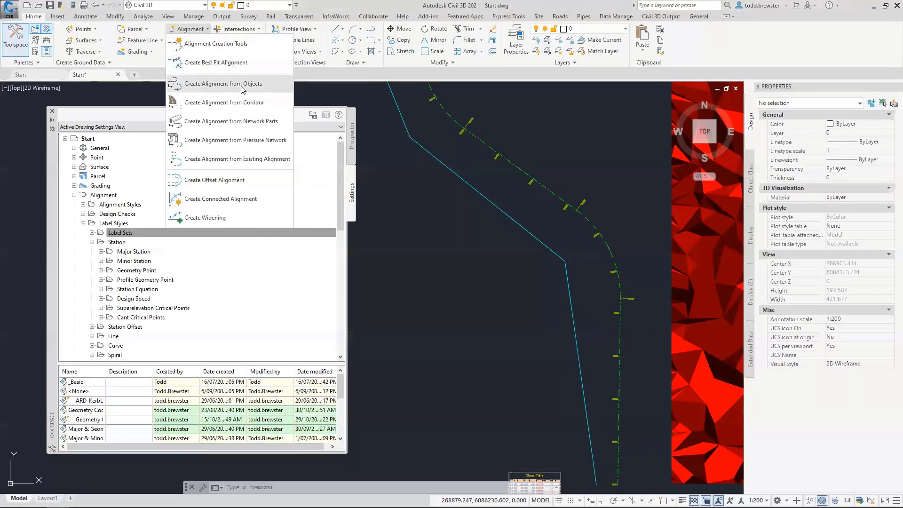
click(221, 84)
click(522, 226)
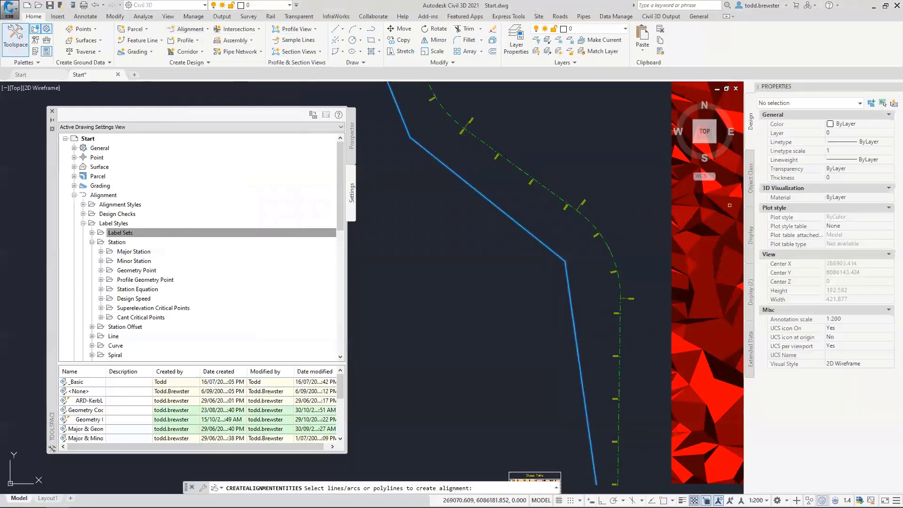
key(Return)
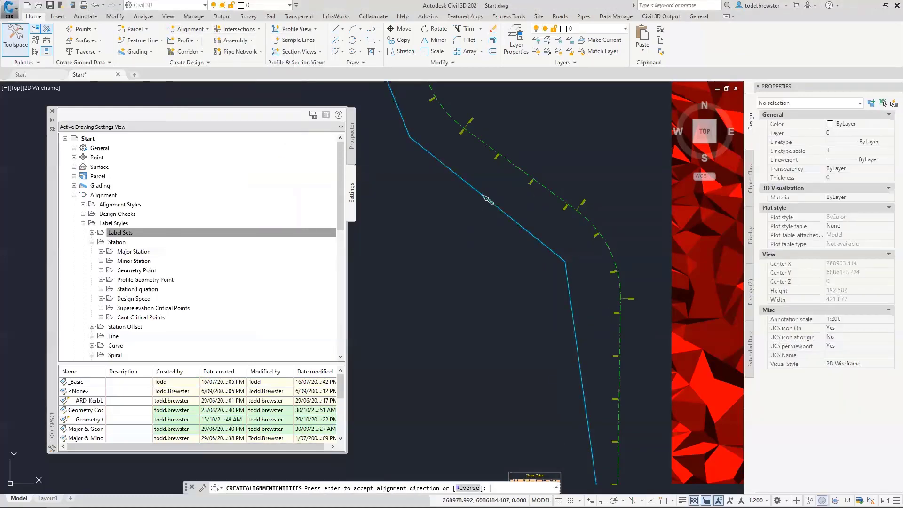
key(Return)
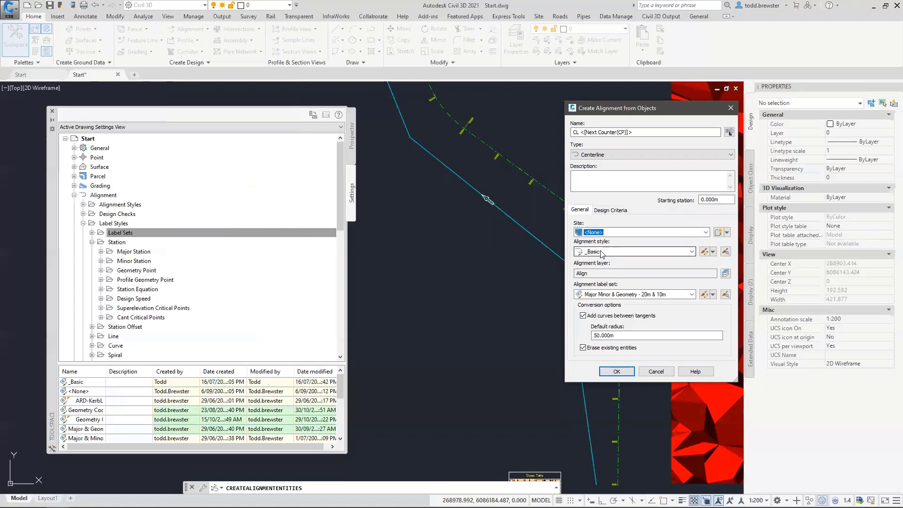
click(617, 294)
click(632, 297)
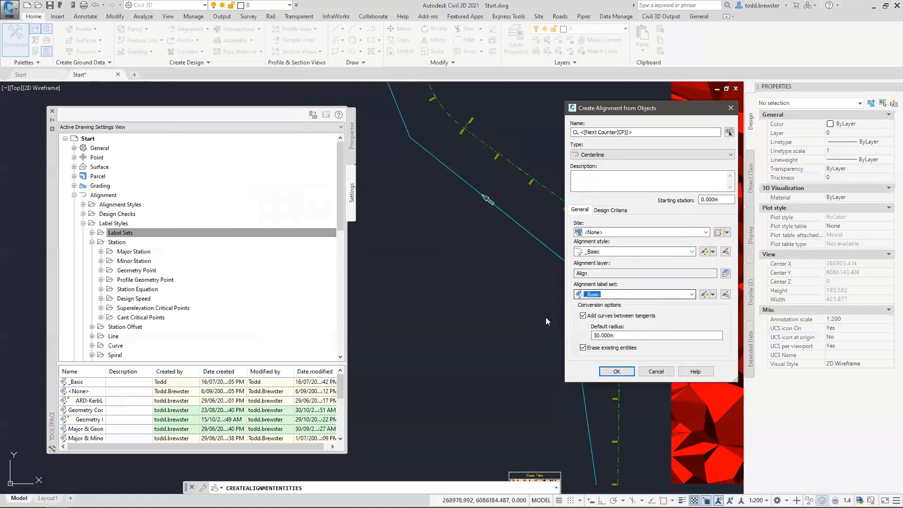
click(627, 371)
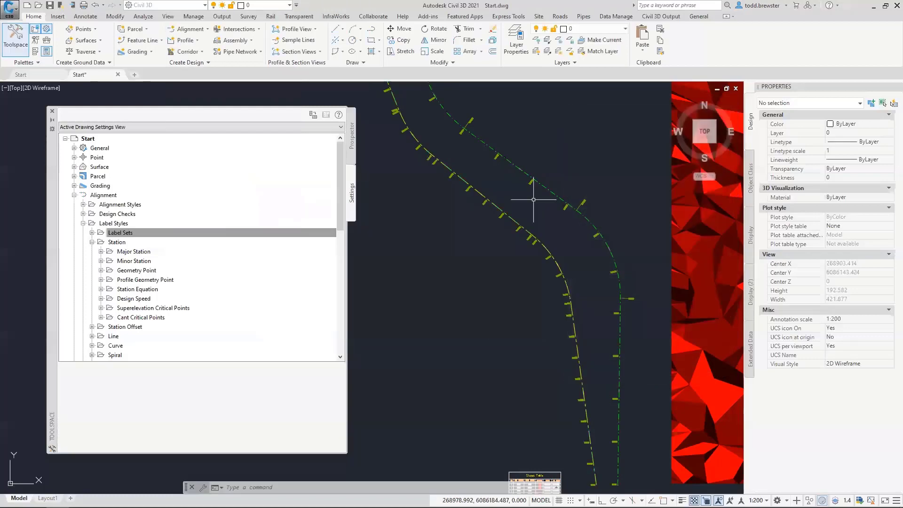
scroll(601, 483, up, 6)
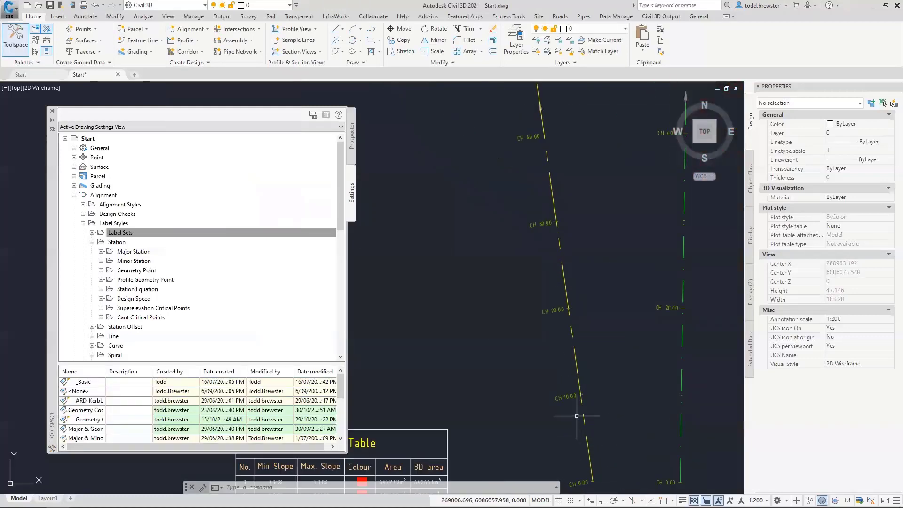
middle_drag(508, 136, 513, 411)
middle_drag(441, 208, 485, 392)
middle_drag(467, 204, 468, 292)
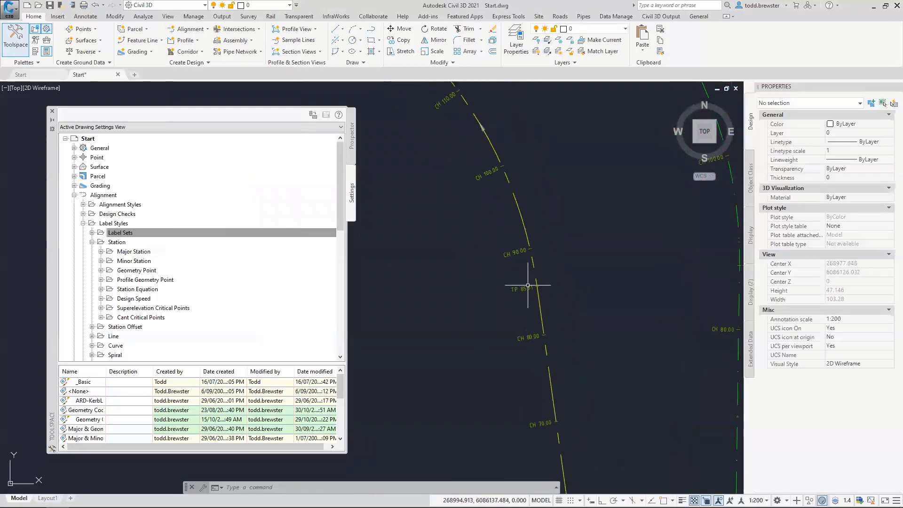
scroll(468, 272, down, 2)
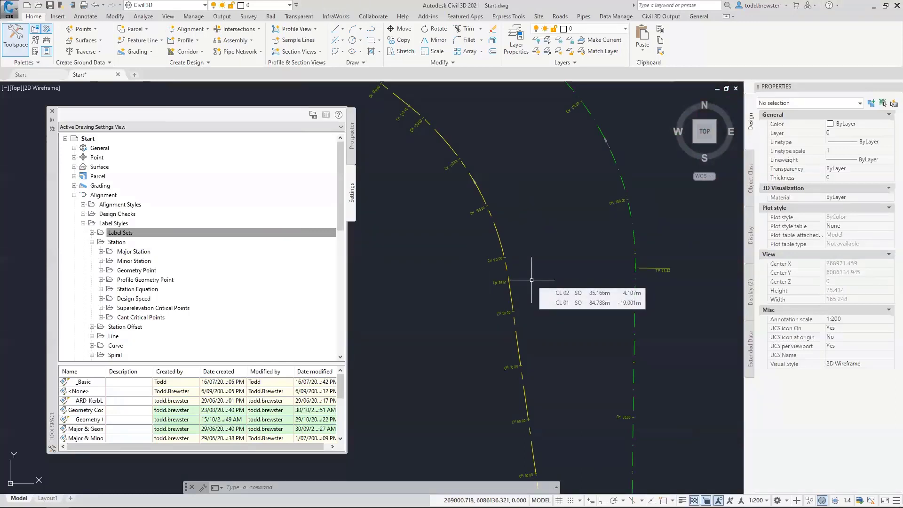
scroll(484, 164, up, 2)
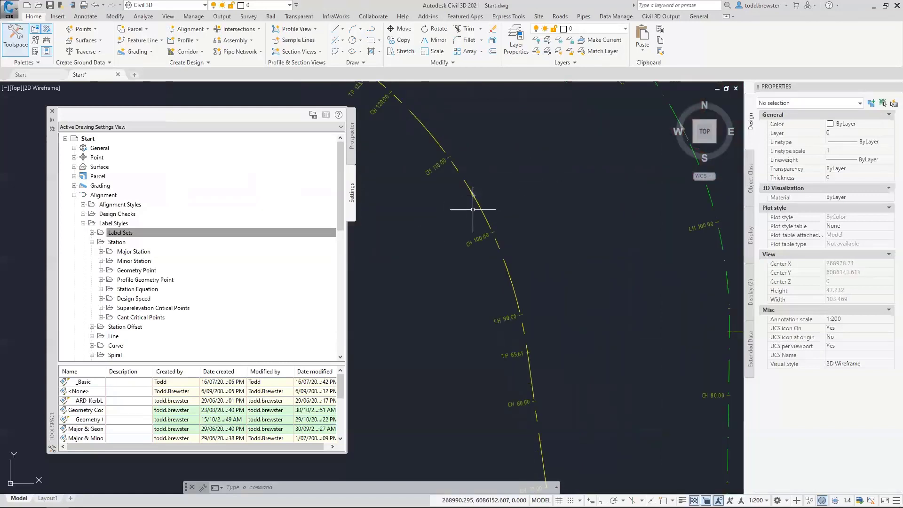
scroll(473, 209, down, 2)
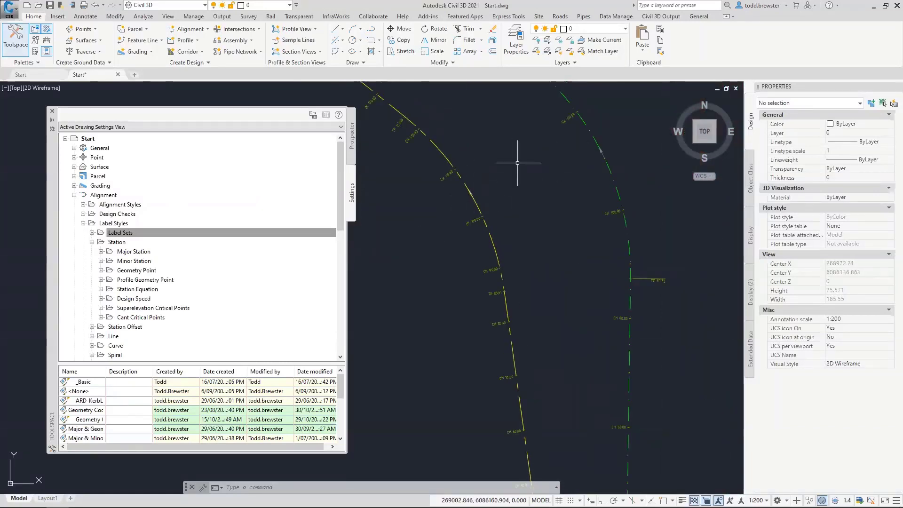
click(476, 202)
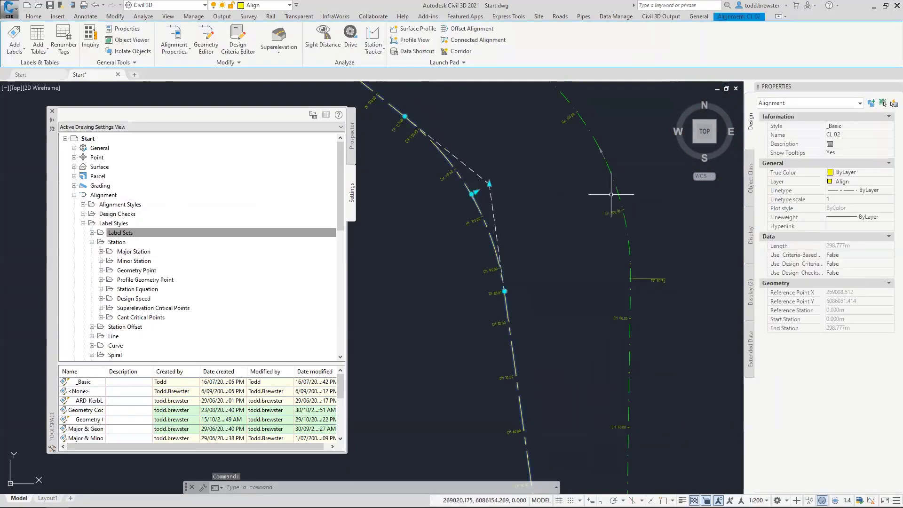
click(608, 166)
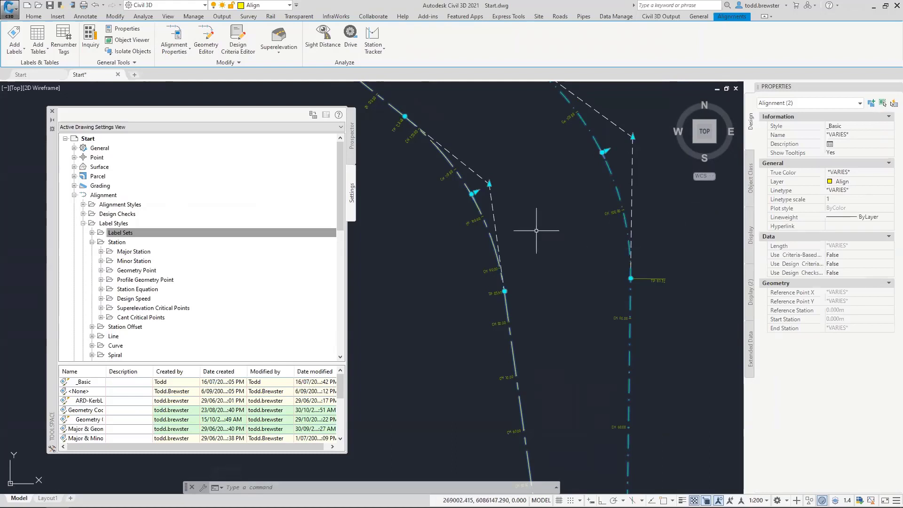
key(Escape)
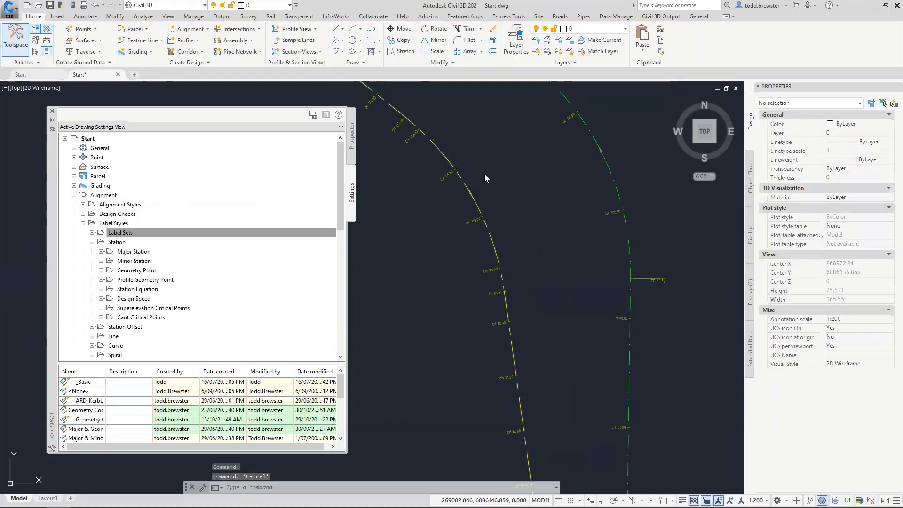
scroll(474, 195, up, 8)
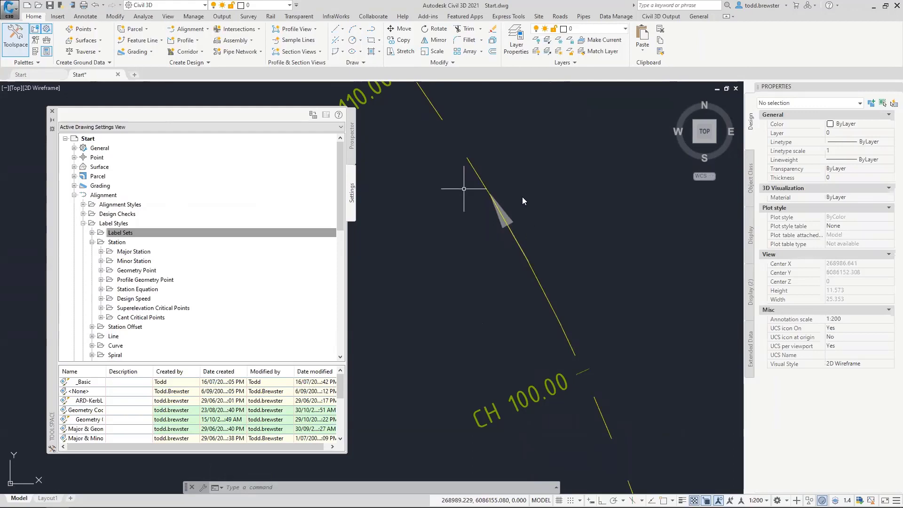
Toggle the No Plot layer off and regenerate the drawing with RE
click(526, 170)
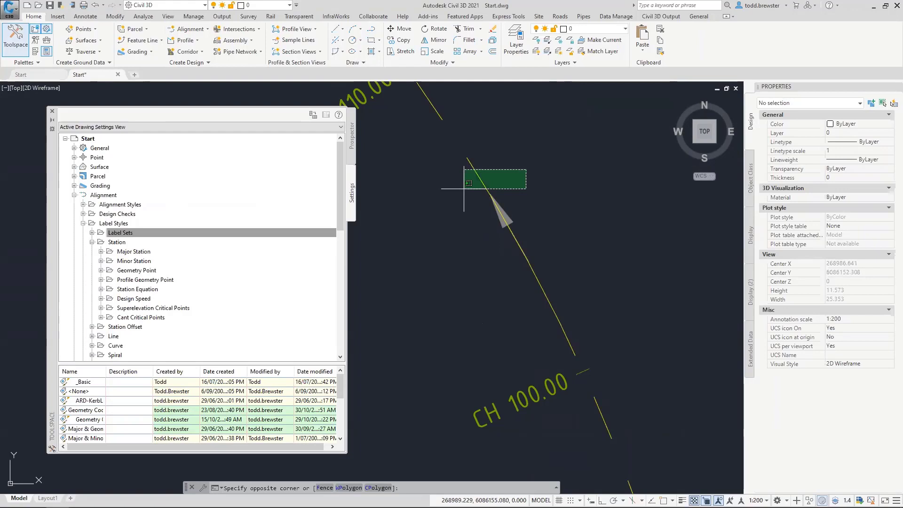
click(476, 188)
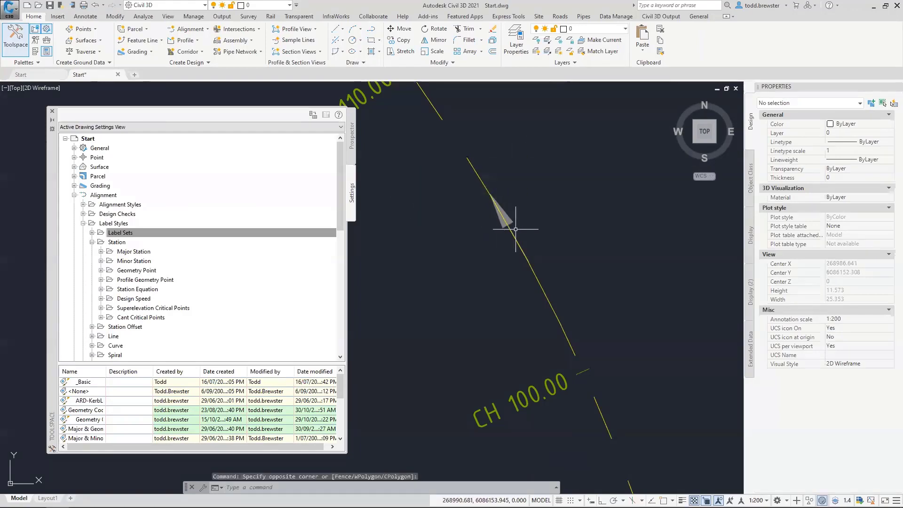
mouse_move(515, 229)
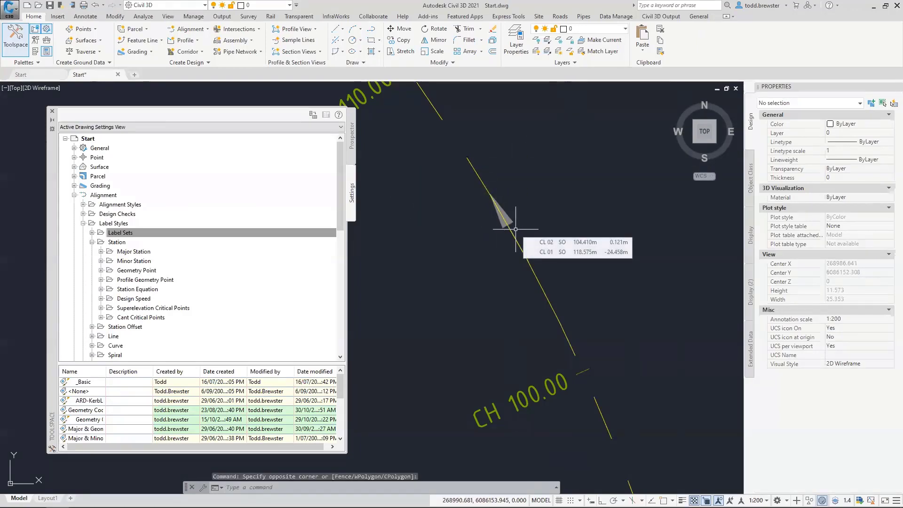
click(262, 6)
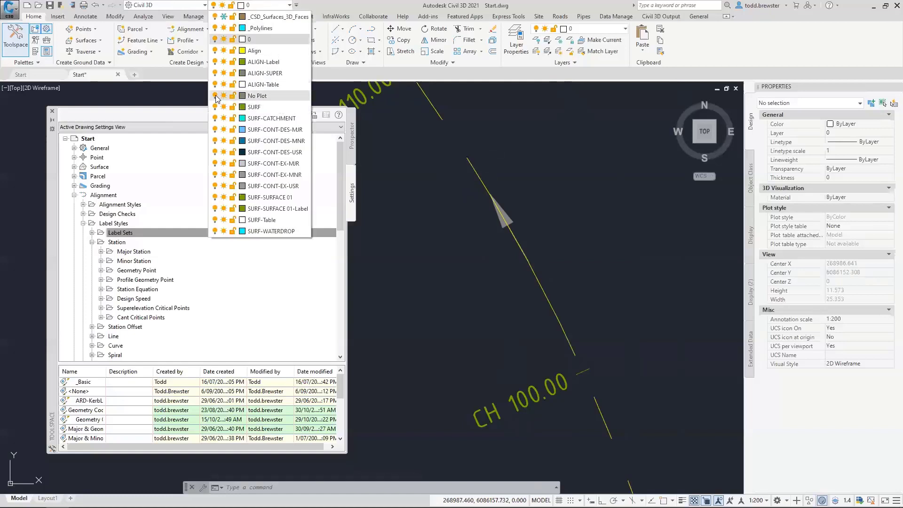
click(216, 96)
scroll(540, 199, down, 3)
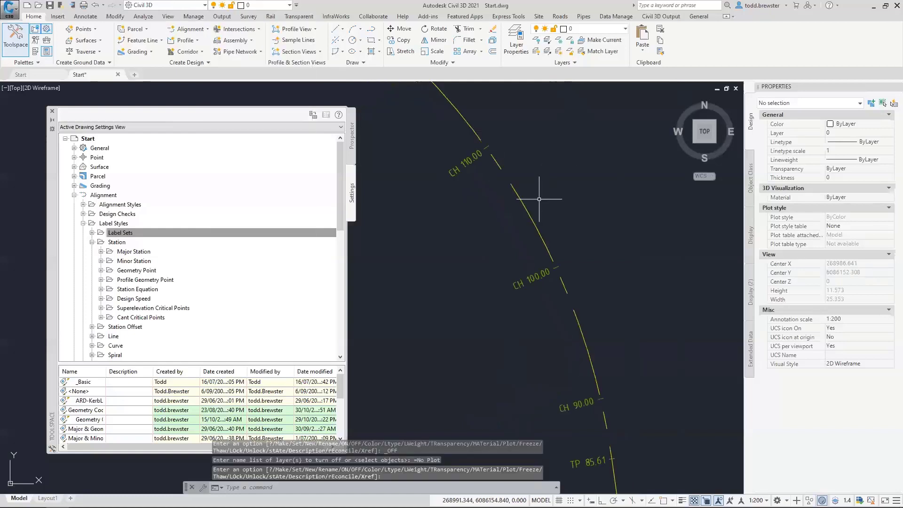
scroll(539, 199, down, 5)
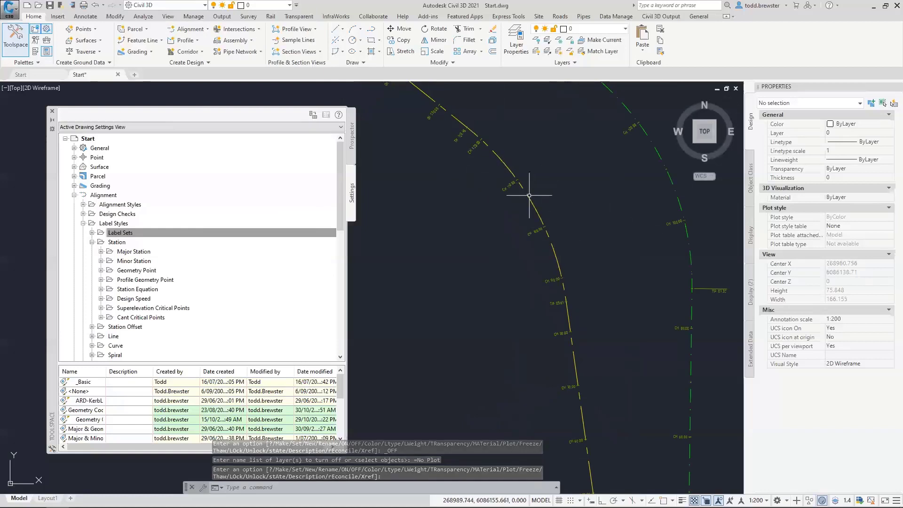
scroll(529, 196, up, 4)
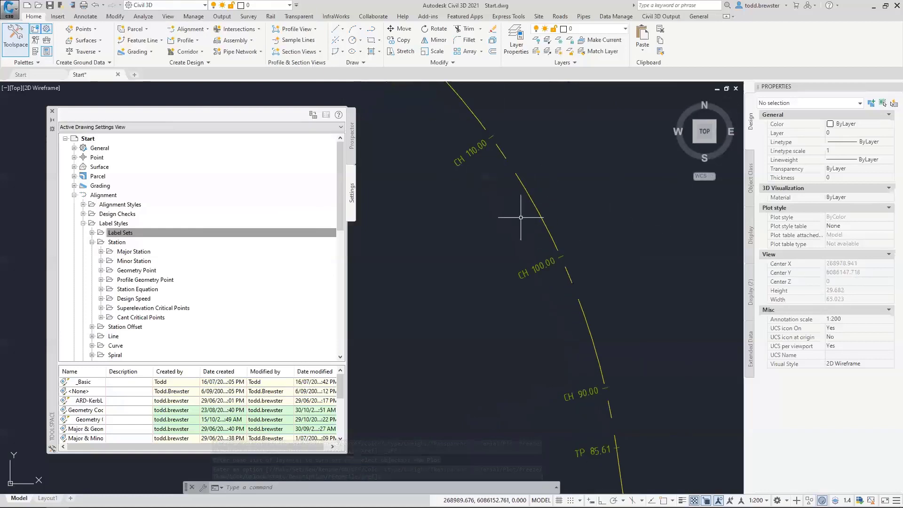
text(re)
key(Return)
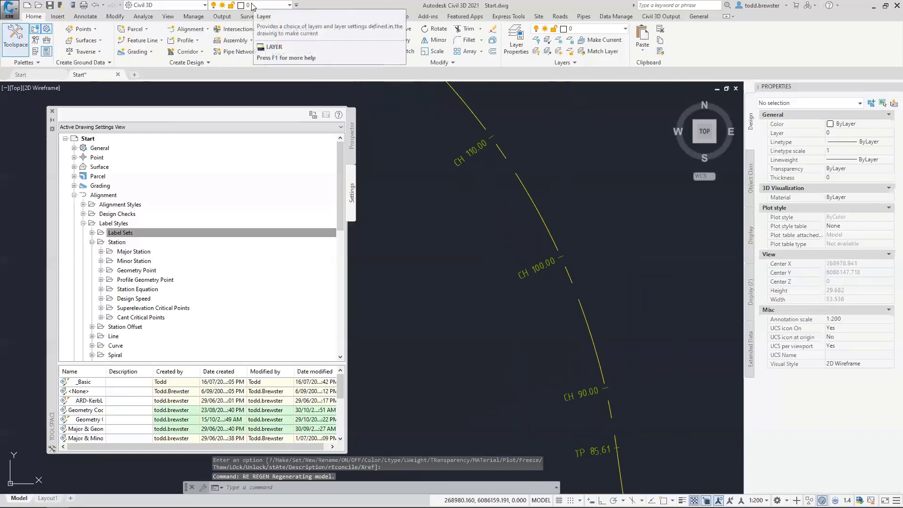
Turn No Plot back on, turn off the Align layer, and regenerate with RE
click(252, 5)
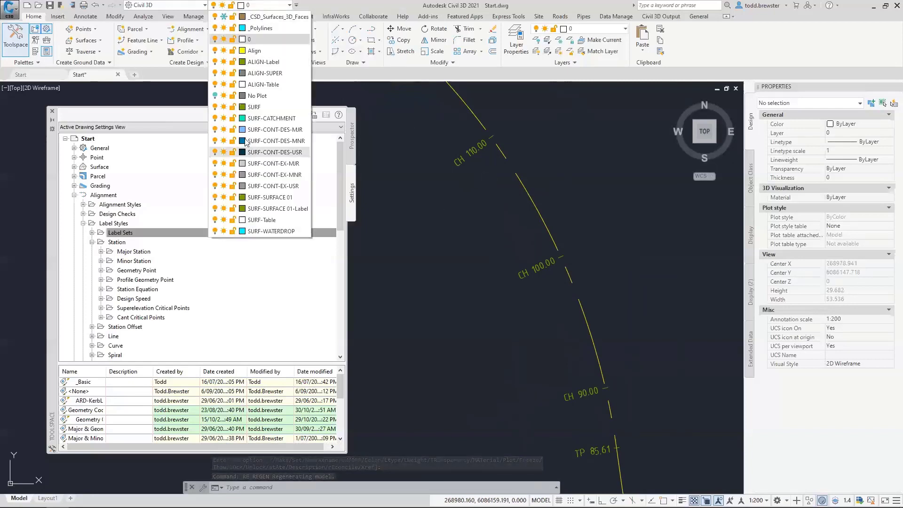
click(215, 95)
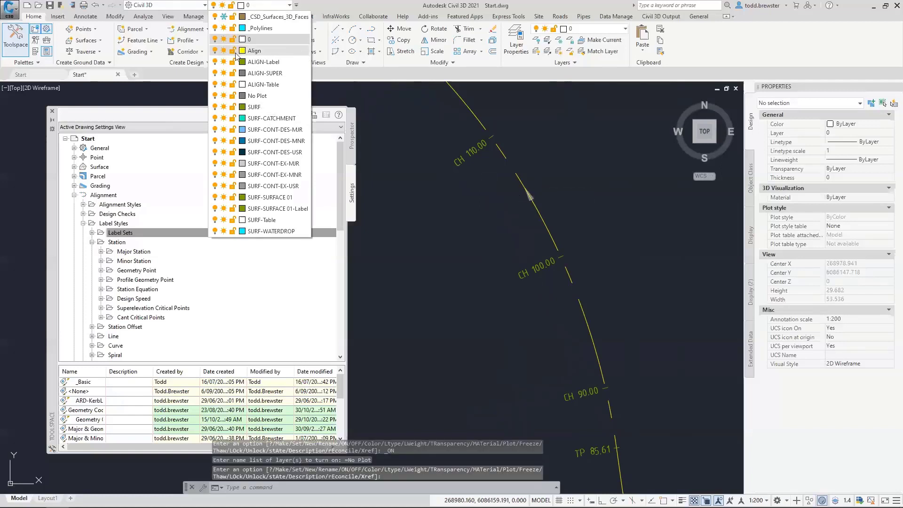
click(215, 51)
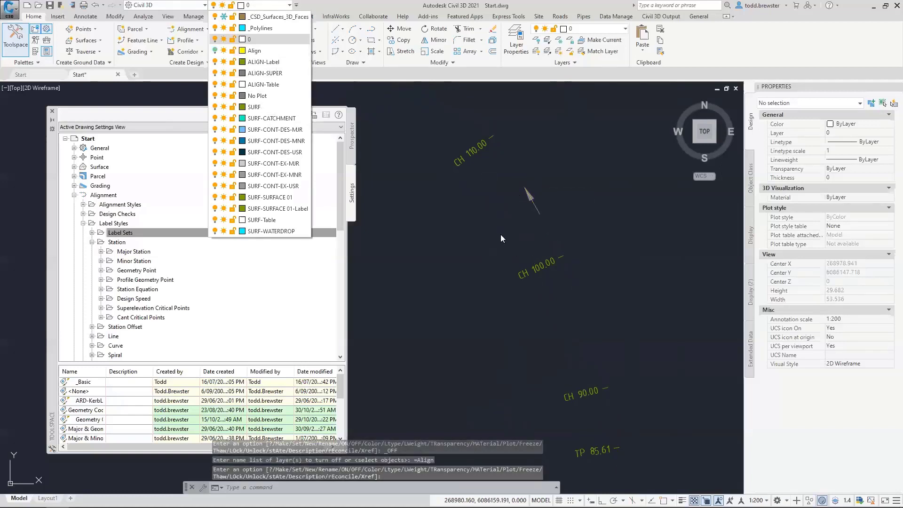
key(Escape)
key(Escape)
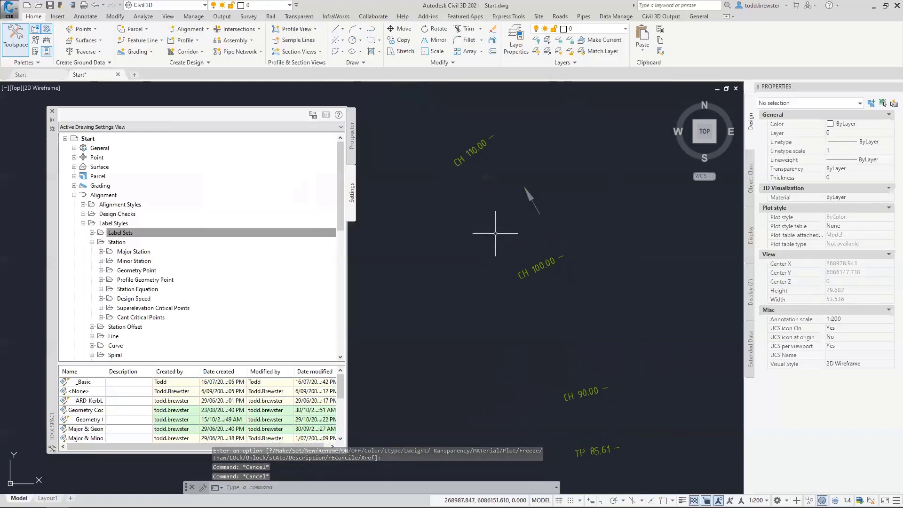
text(re)
key(Return)
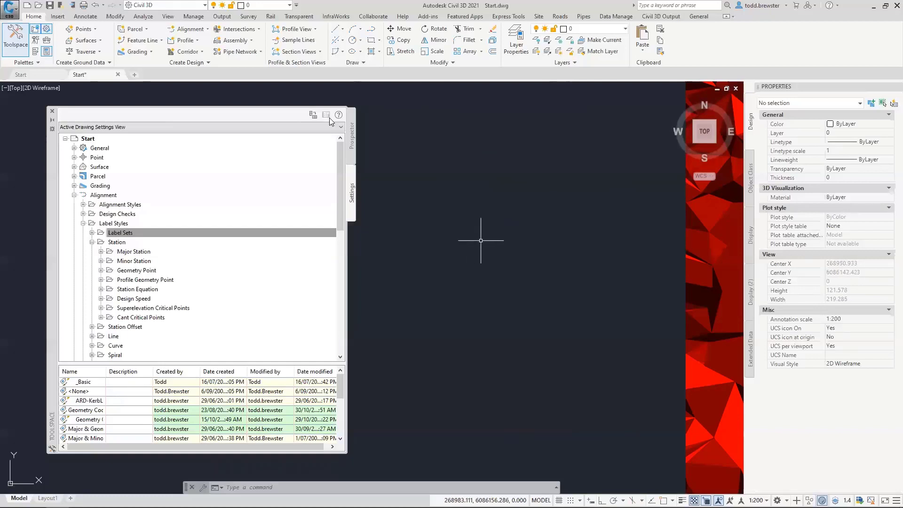
Switch the Align layer back on and regenerate with RE to show both alignments
click(267, 7)
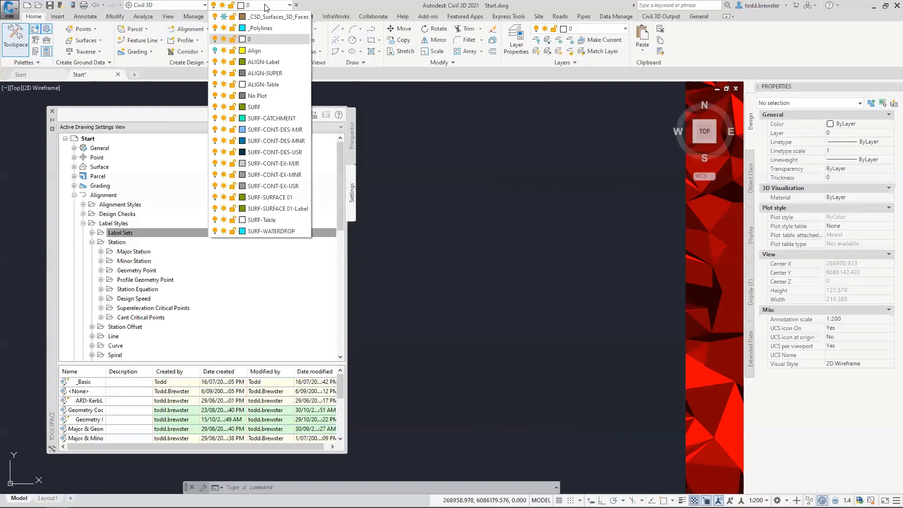
click(215, 50)
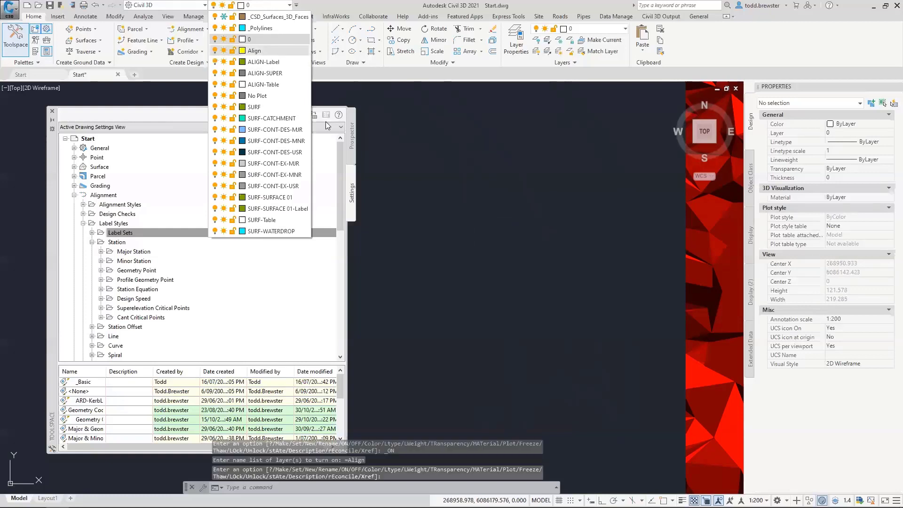
click(516, 249)
text(re)
key(Return)
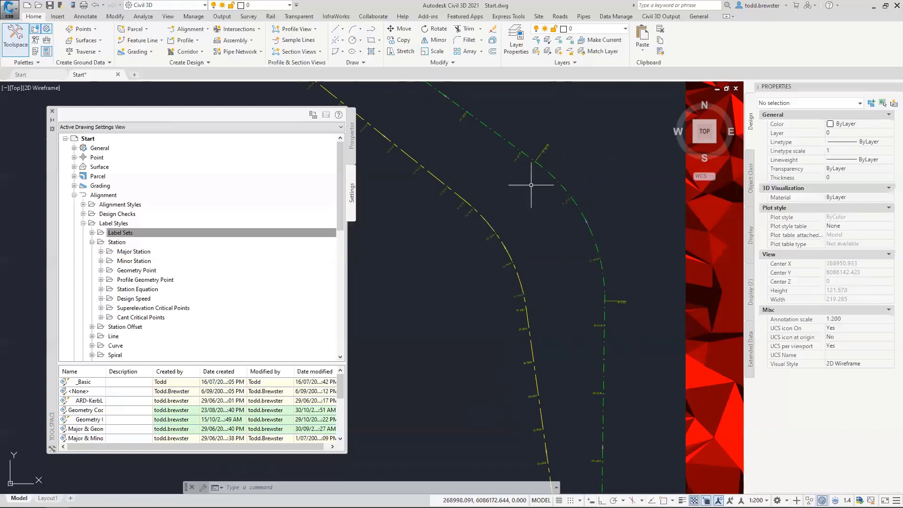
Import the _Basic label set into CL 01's alignment labels through Edit Alignment Labels
scroll(516, 182, down, 4)
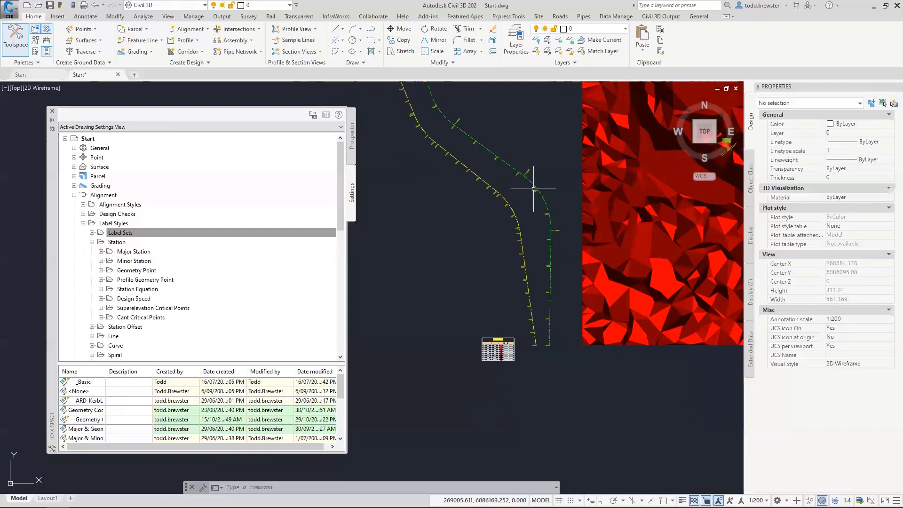
scroll(545, 323, up, 6)
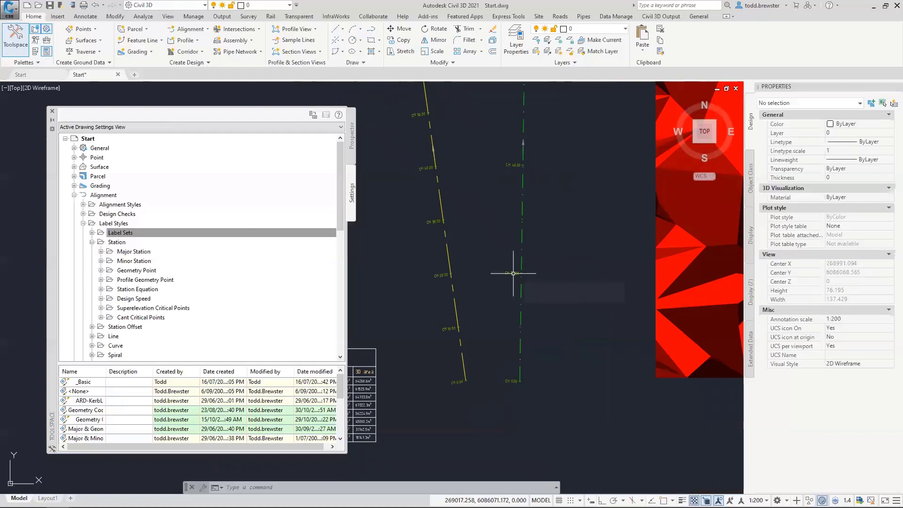
click(513, 273)
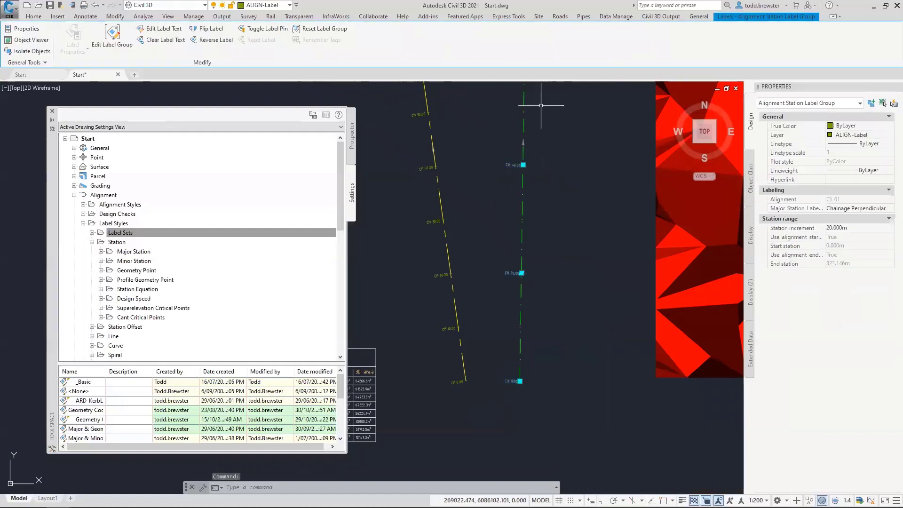
right_click(476, 192)
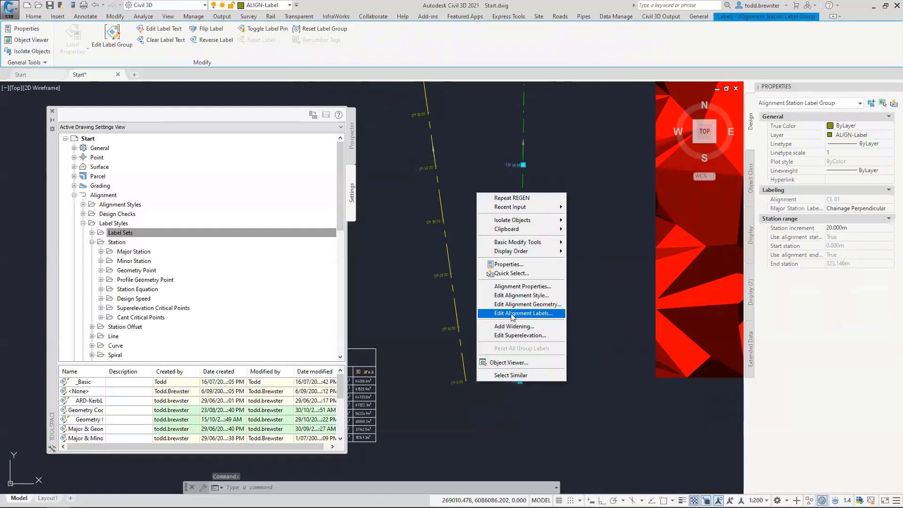
click(540, 314)
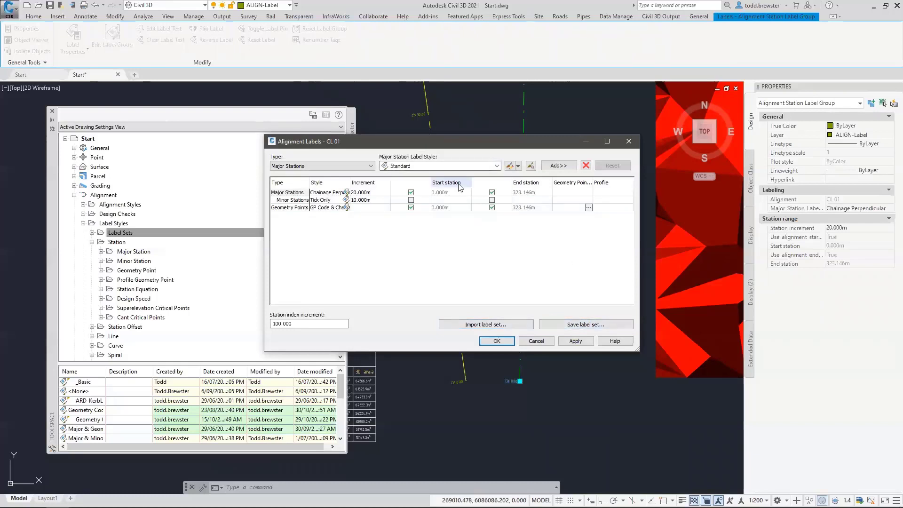
click(490, 329)
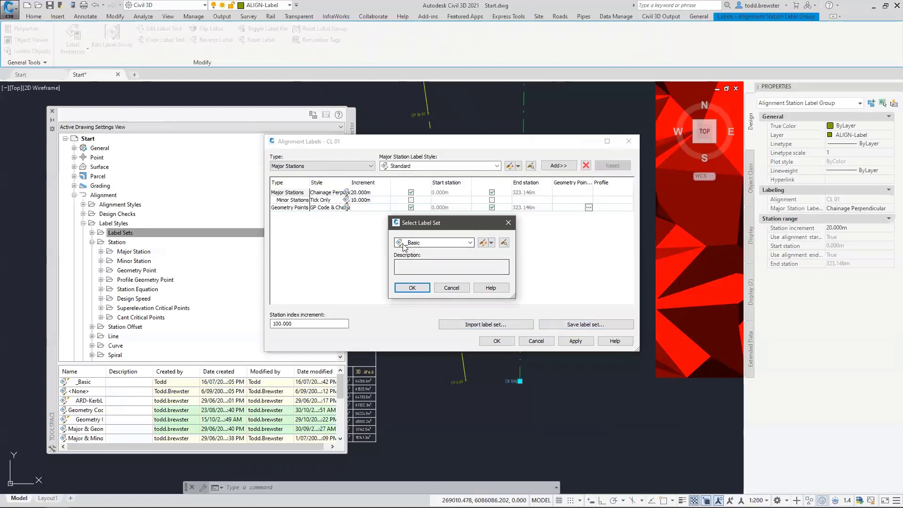
click(412, 288)
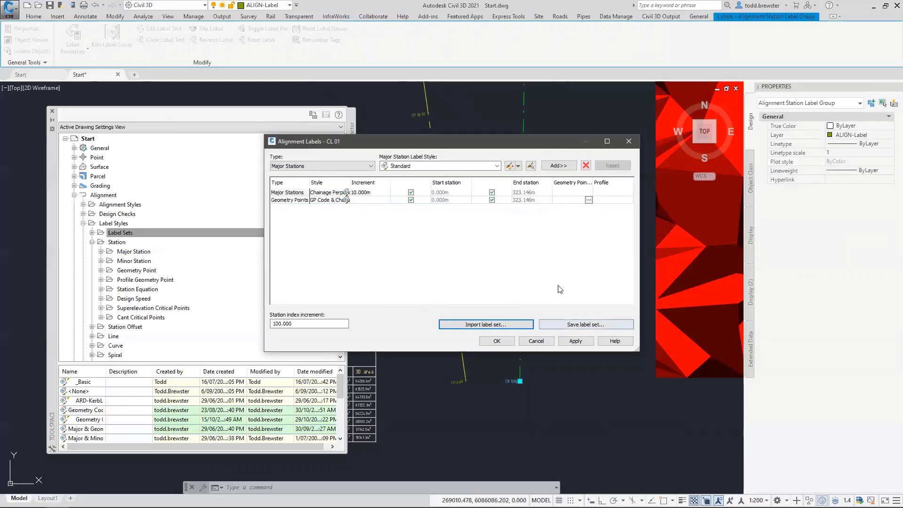
click(509, 343)
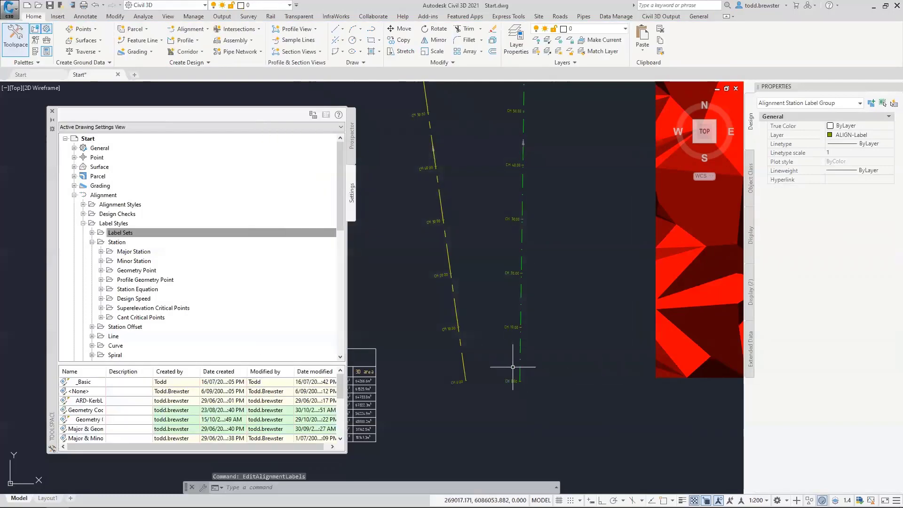
Zoom in on the overlapping labels at chainage 200 and select the CH 200.00 label
scroll(515, 366, down, 3)
middle_drag(427, 104, 505, 278)
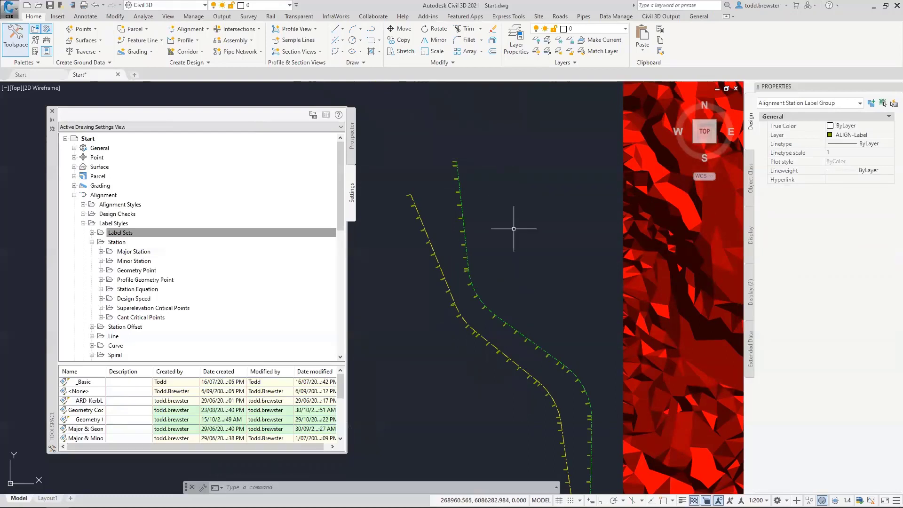
scroll(494, 327, up, 5)
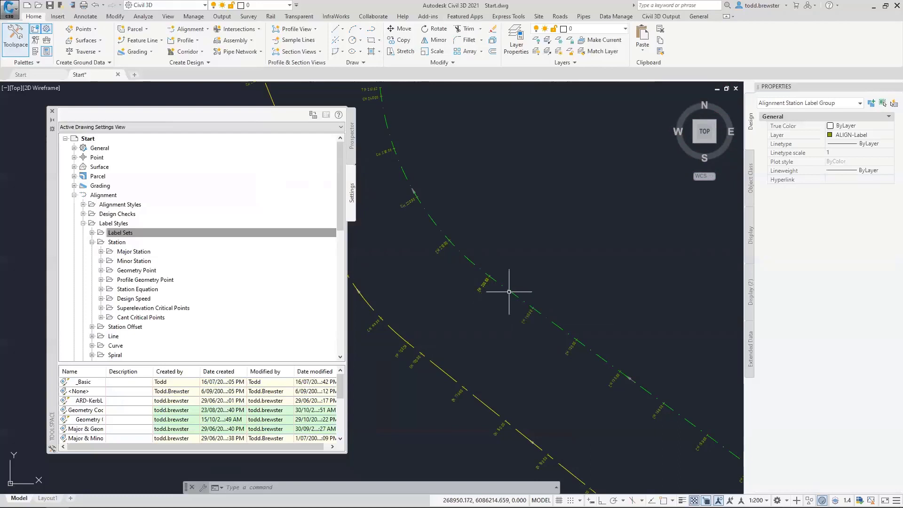
key(ctrl)
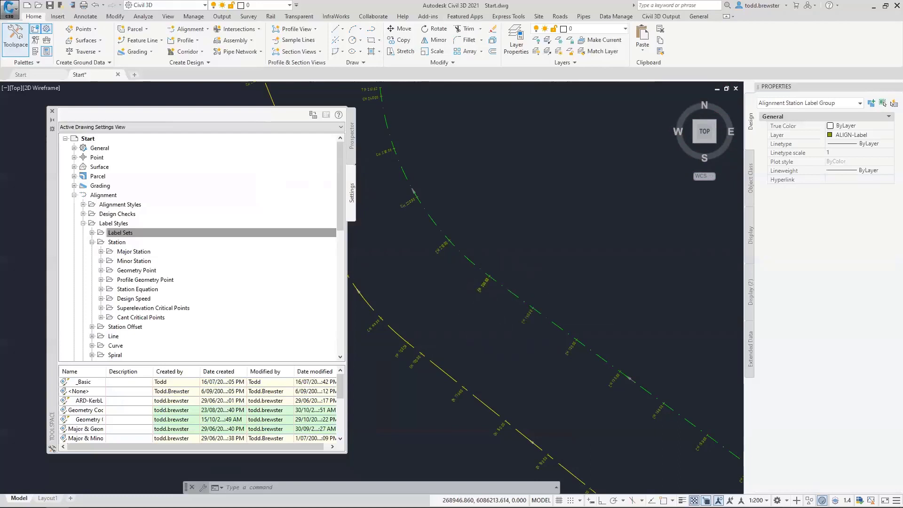
scroll(402, 205, up, 6)
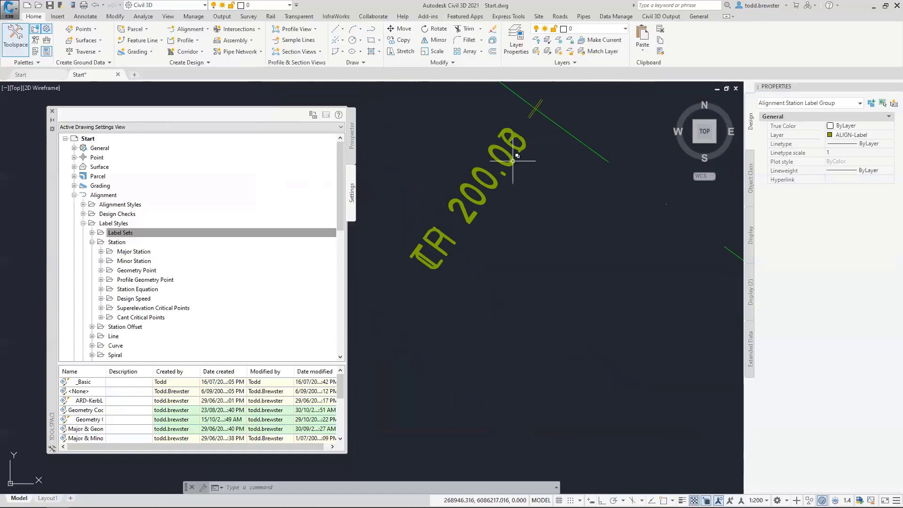
scroll(416, 241, up, 5)
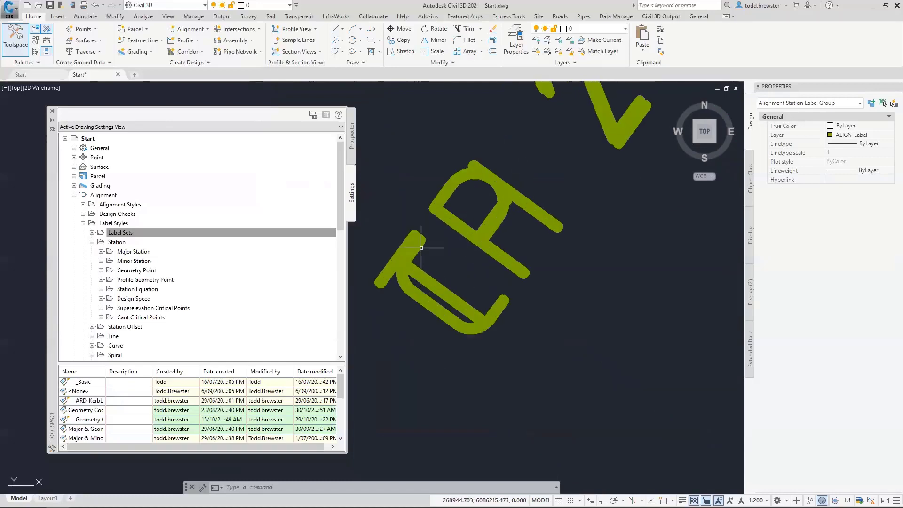
click(410, 298)
scroll(428, 343, down, 3)
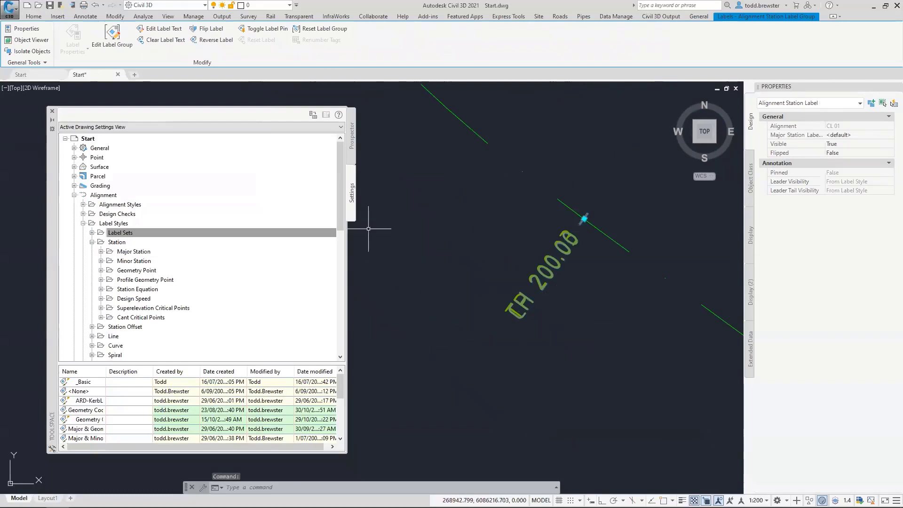
Flip the CH 200.00 station label, then reselect and remove it, leaving TP 200.03
right_click(430, 169)
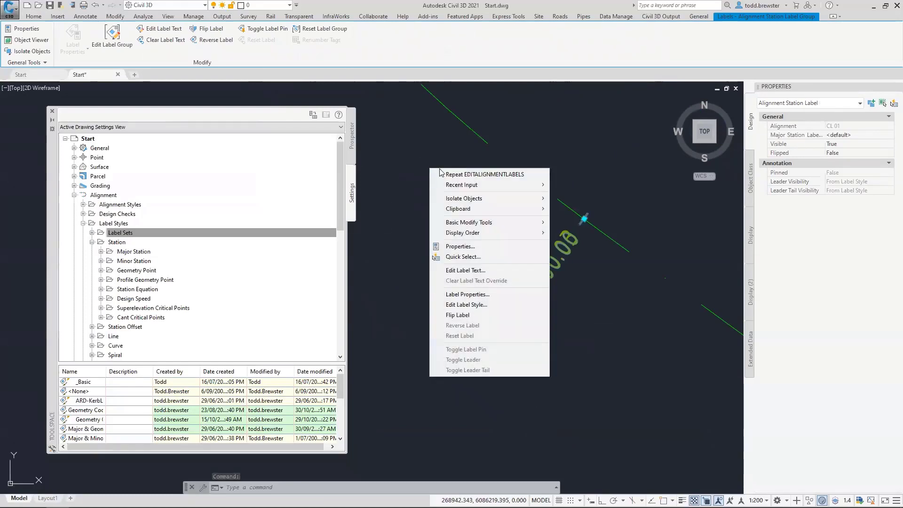
click(457, 315)
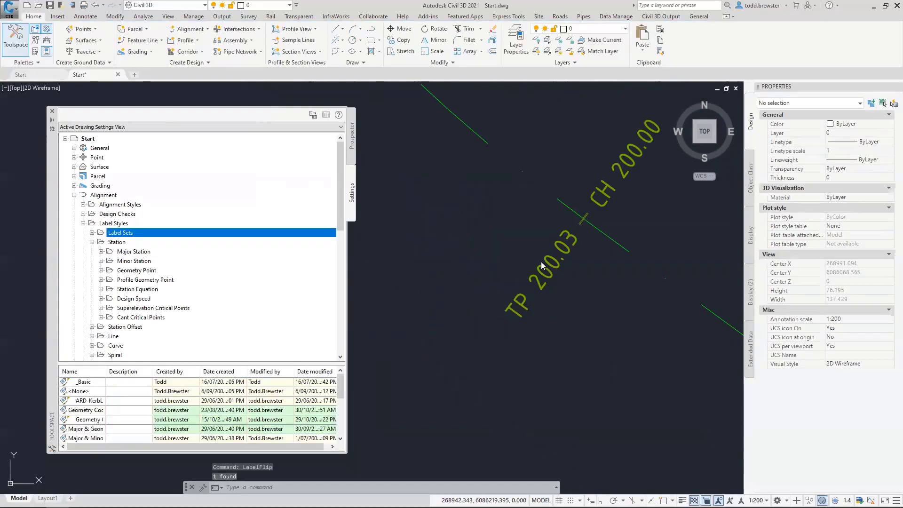
click(620, 178)
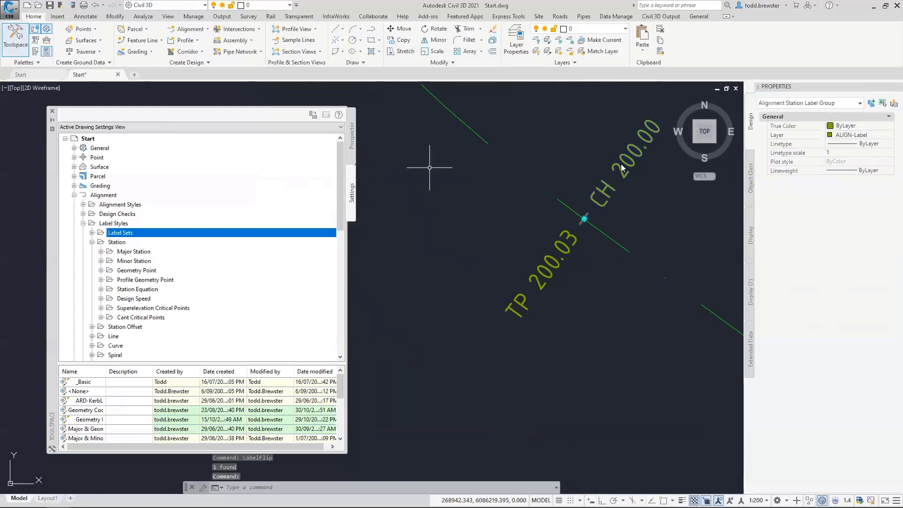
key(Escape)
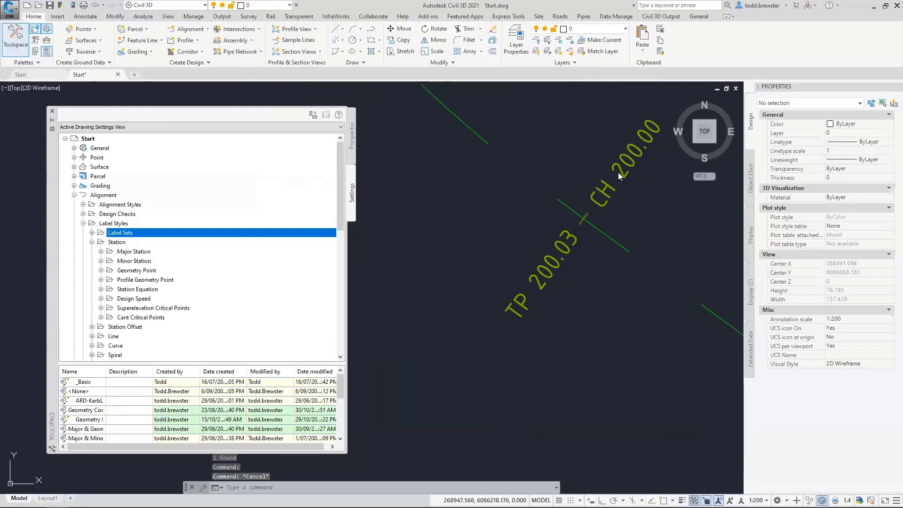
click(618, 172)
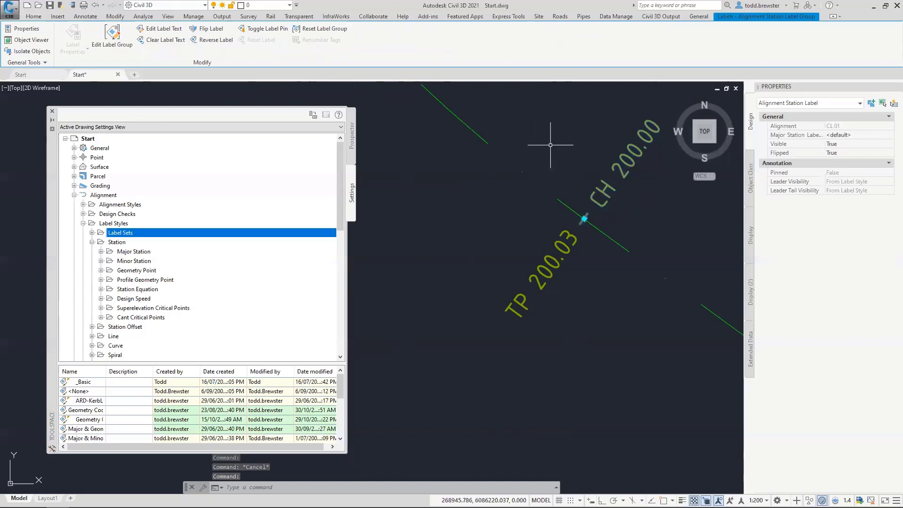
key(Escape)
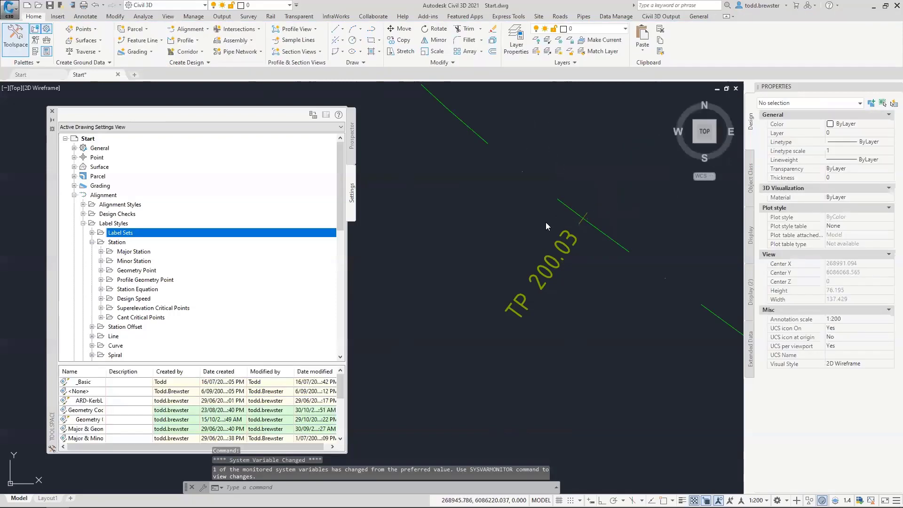
scroll(546, 222, down, 5)
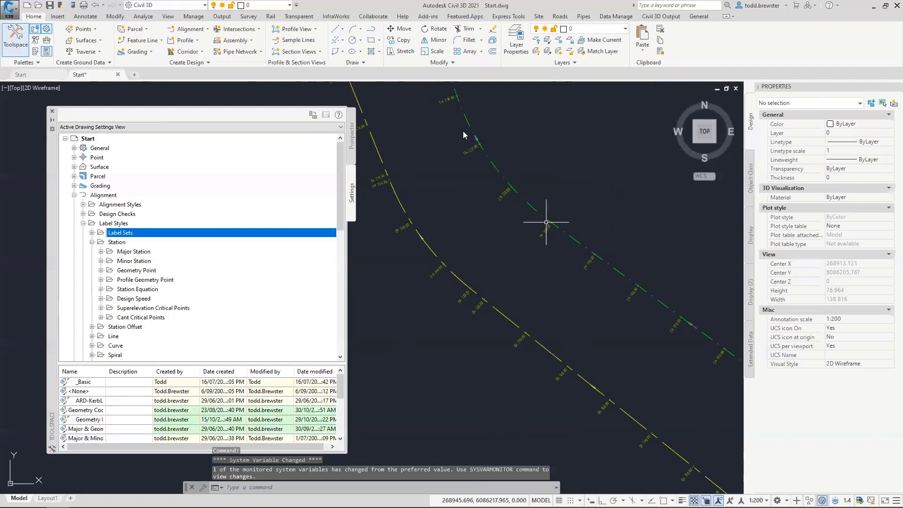
Delete the major station label group from alignment CL 01
click(547, 222)
key(Escape)
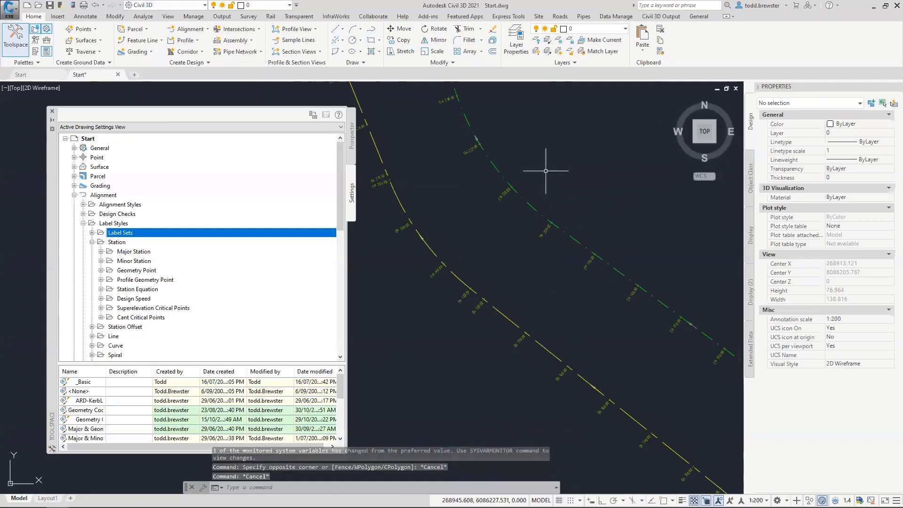
click(522, 196)
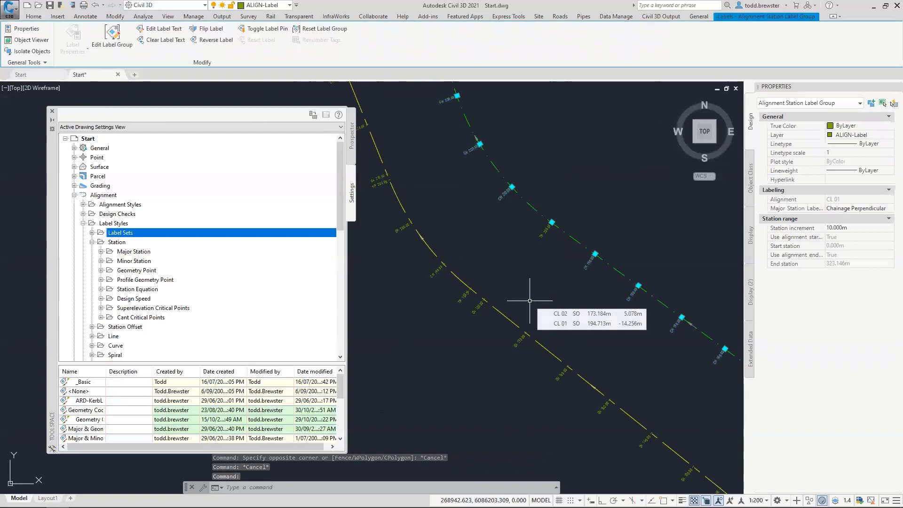
key(Delete)
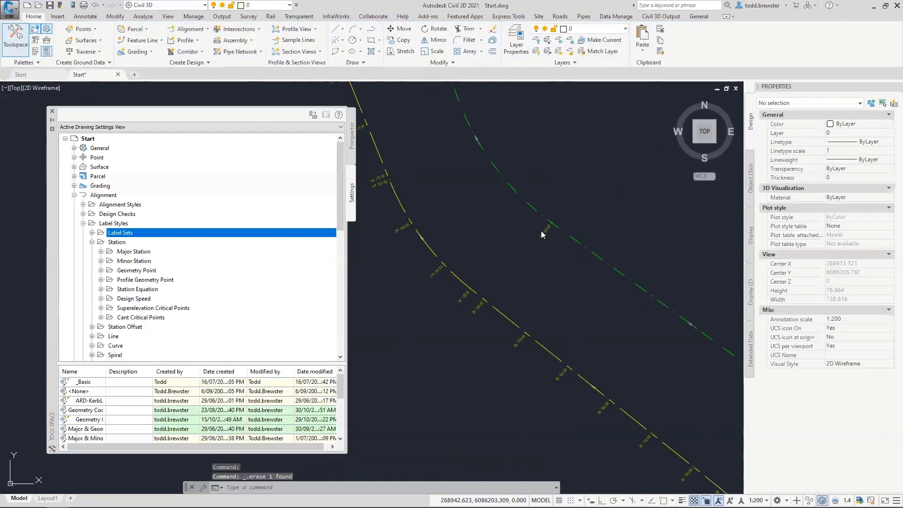
Open Edit Alignment Labels for CL 01 from a geometry point label
click(542, 234)
right_click(551, 252)
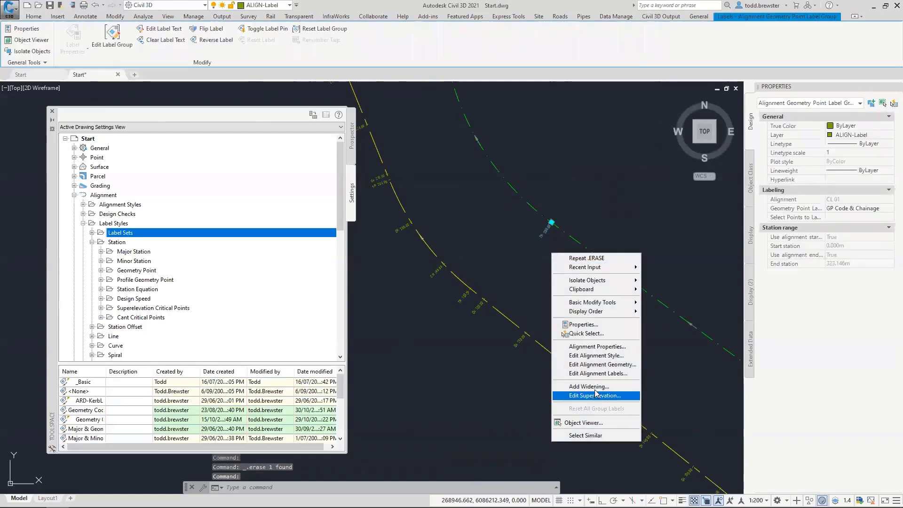
key(Escape)
key(Escape)
click(547, 231)
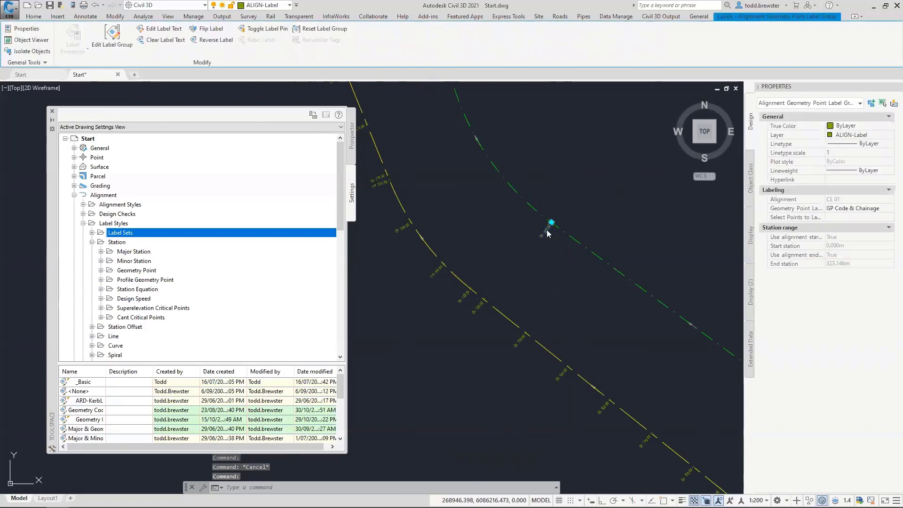
right_click(547, 231)
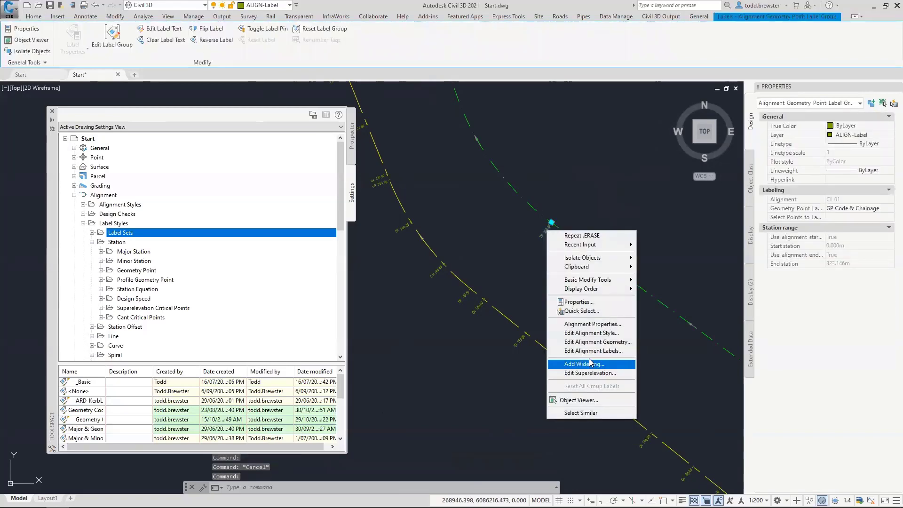
click(590, 351)
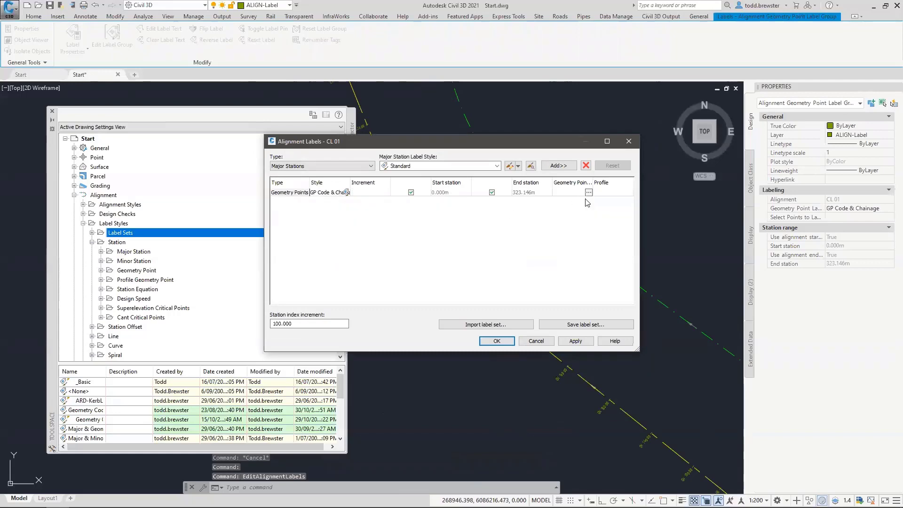
Import the _Basic label set into CL 01's alignment labels and apply it
click(486, 324)
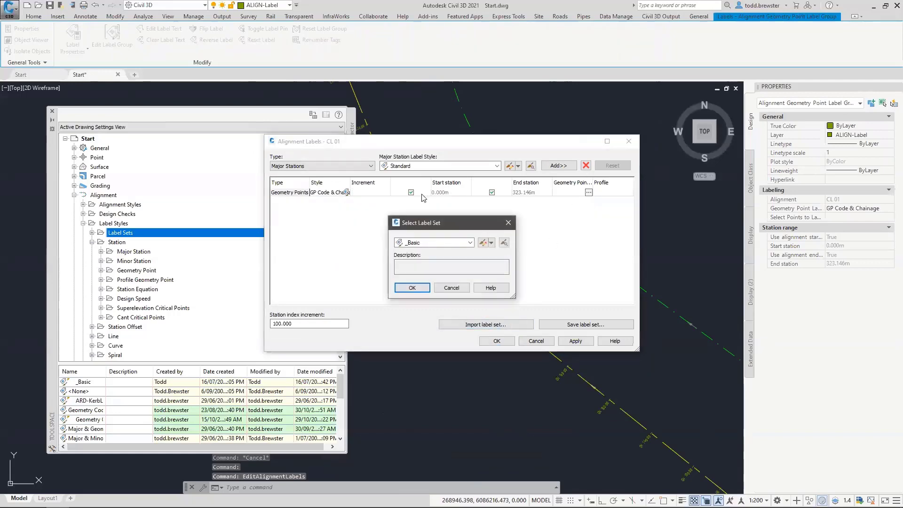
click(413, 286)
click(497, 341)
Delete the stray station label, leaving TP 200.03 alone at chainage 200, and save Start.dwg
scroll(549, 225, up, 5)
key(Escape)
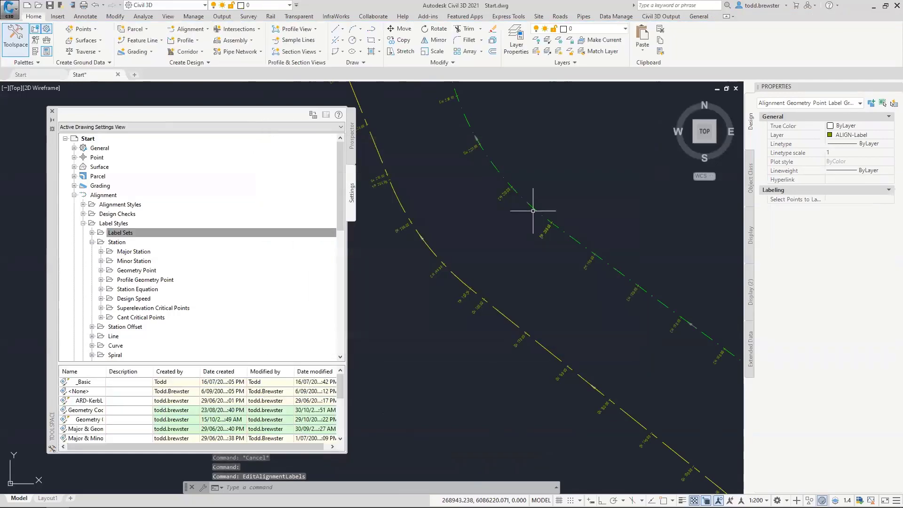
scroll(468, 240, up, 5)
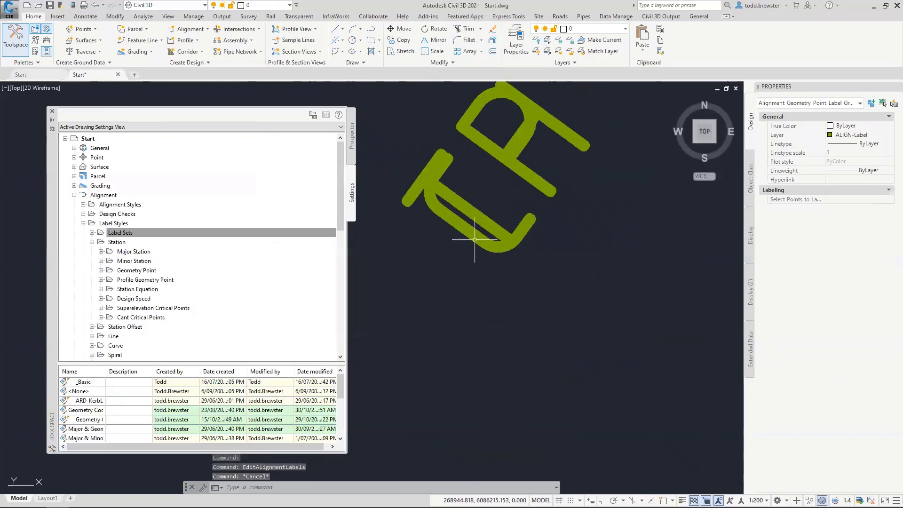
click(475, 245)
key(Delete)
scroll(466, 285, down, 5)
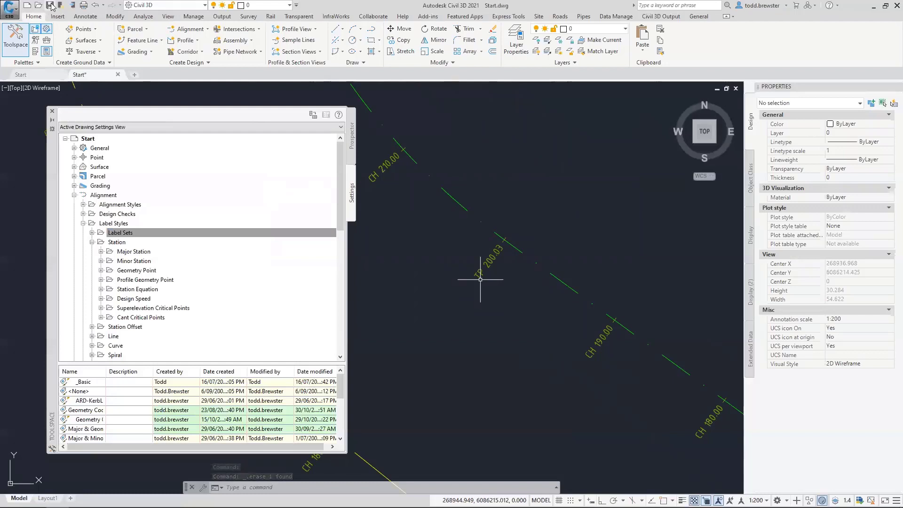
key(ctrl+s)
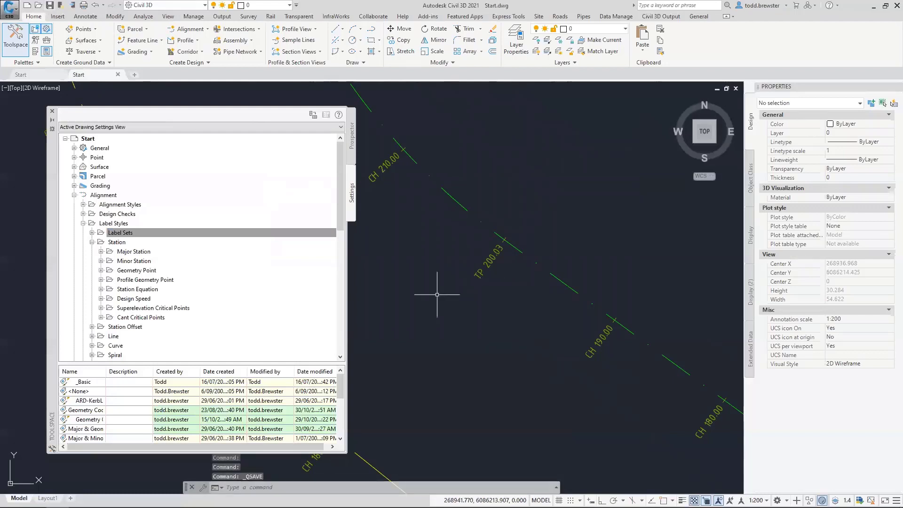
mouse_move(509, 294)
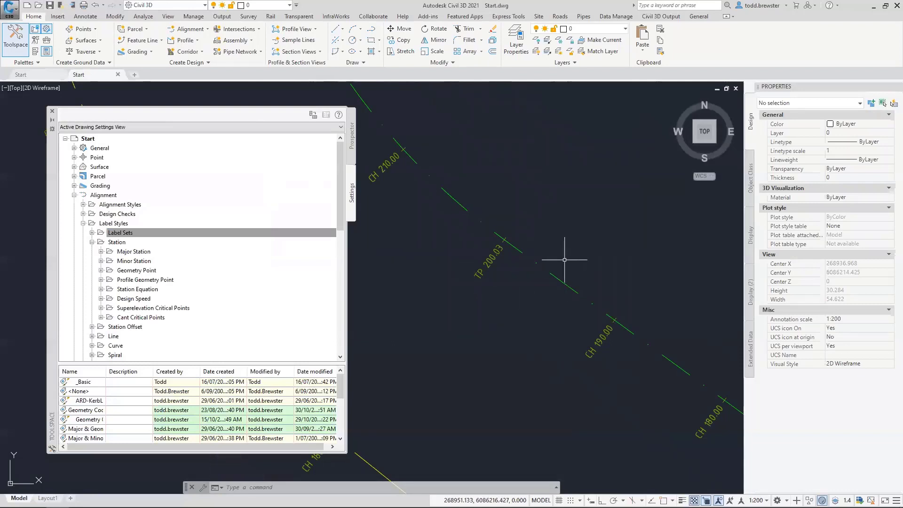
mouse_move(558, 246)
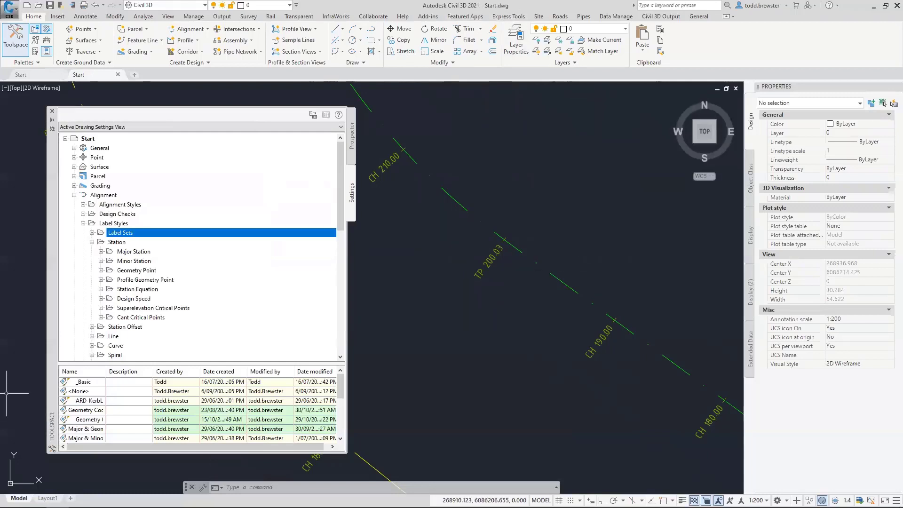
key(ctrl+s)
click(13, 16)
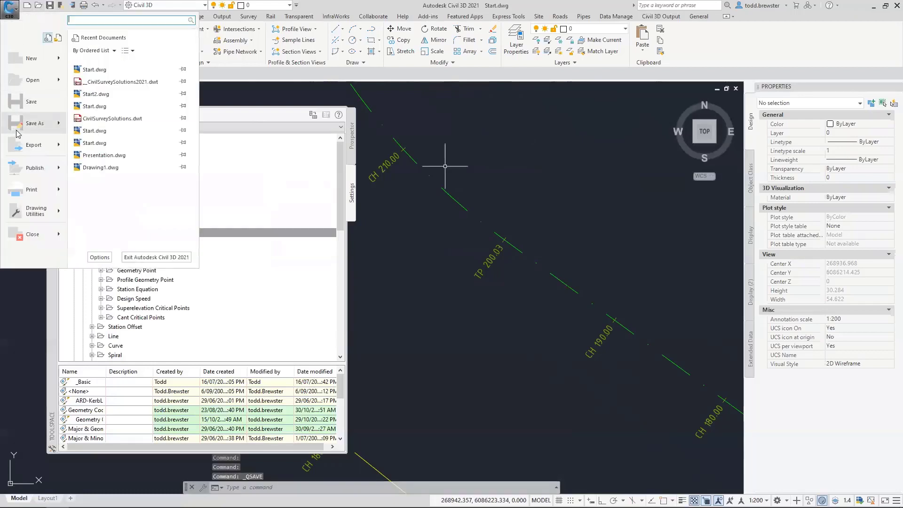
mouse_move(33, 123)
click(138, 128)
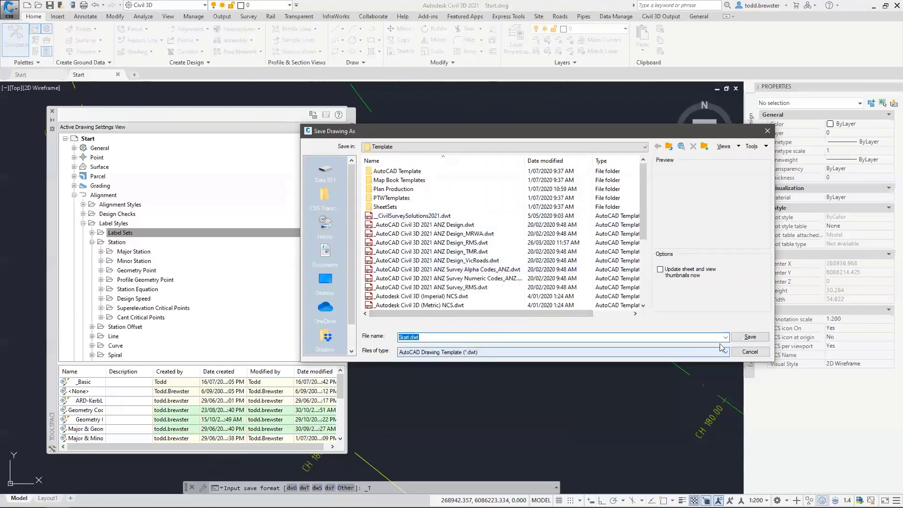
click(751, 352)
scroll(466, 282, down, 5)
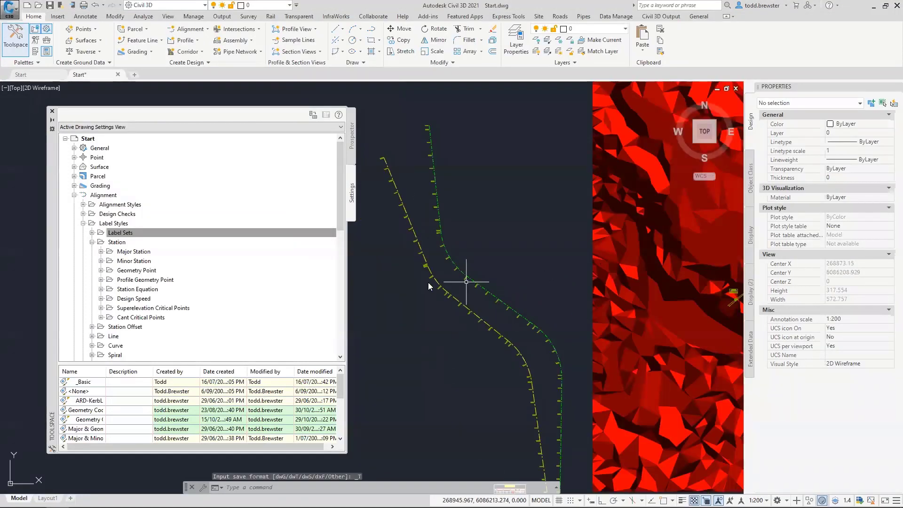
Set SURFACE 01's style to Contours - Existing 0.5m in Surface Properties, then save Start.dwg
click(630, 284)
right_click(631, 283)
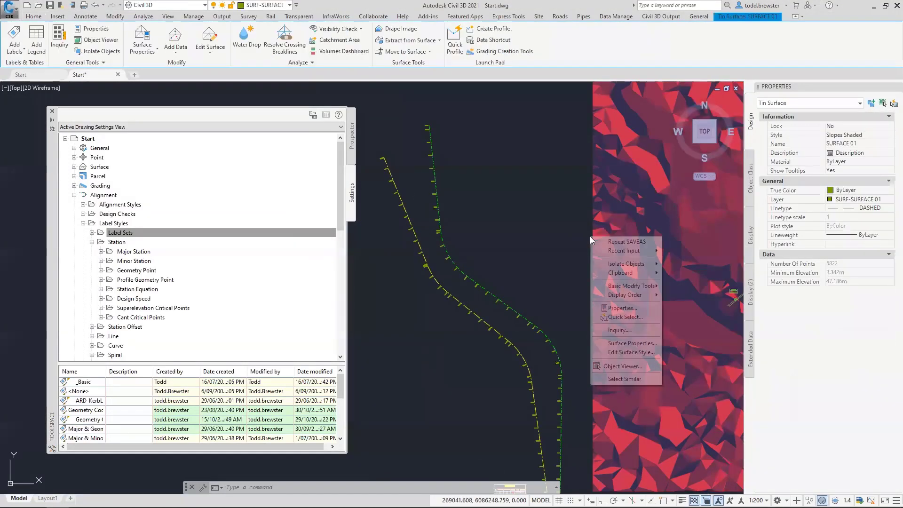
click(633, 343)
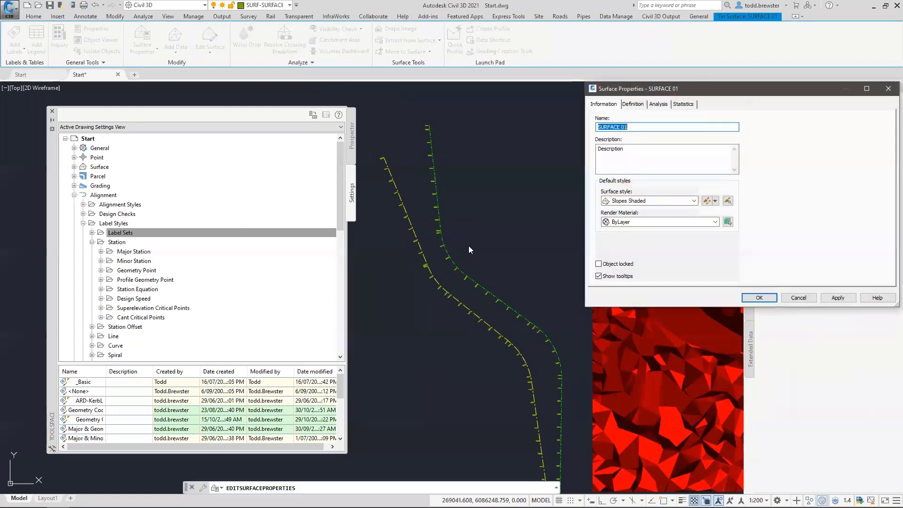
click(626, 201)
scroll(623, 211, up, 2)
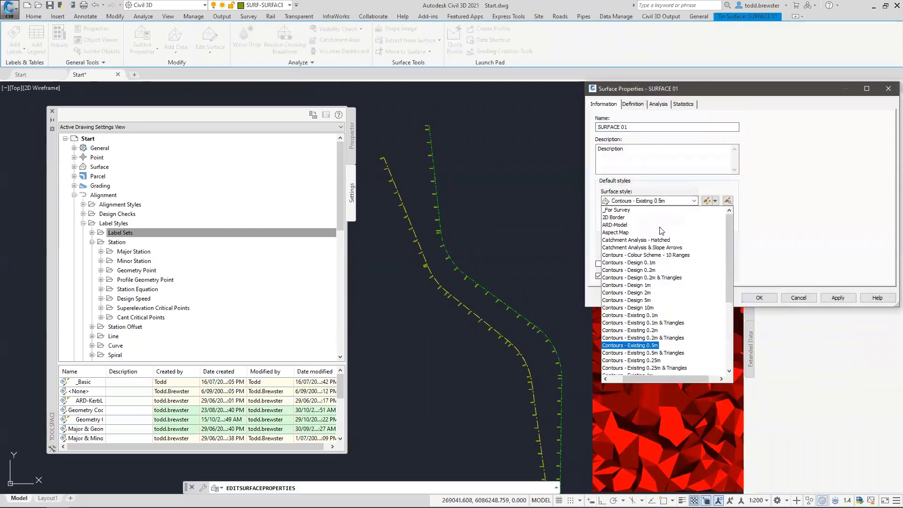
click(623, 210)
click(759, 297)
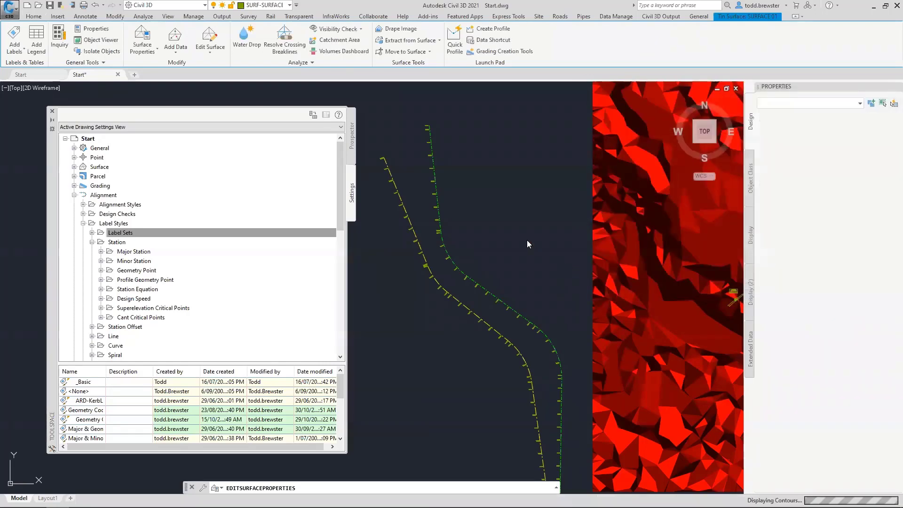
click(351, 179)
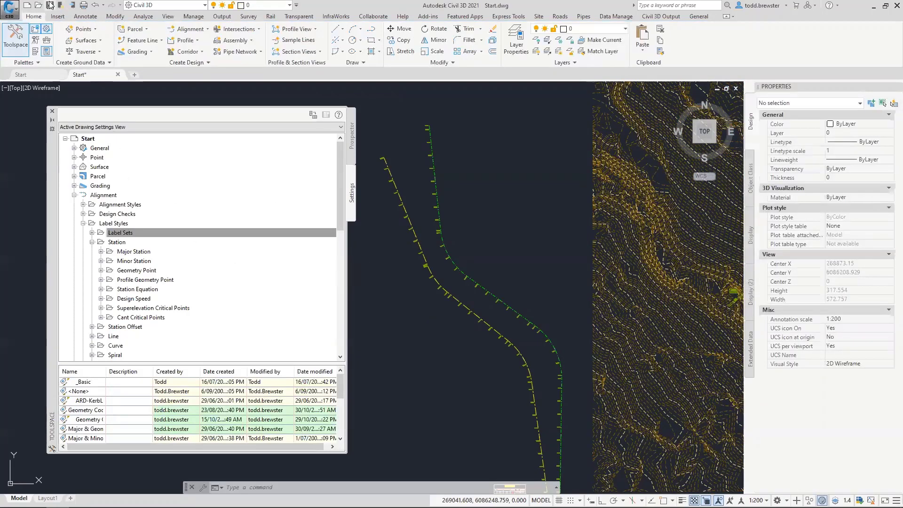
key(ctrl+s)
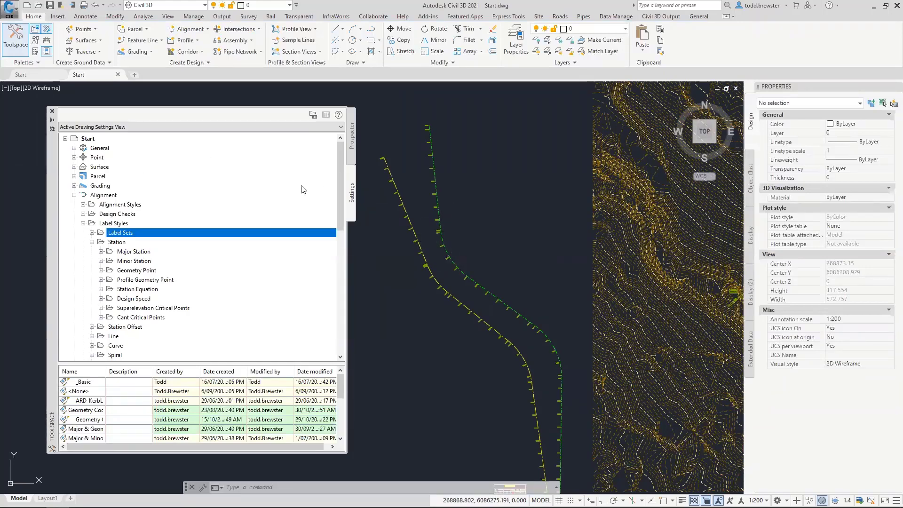
Open _CivilSurveySolutions2021.dwt with the file type filter set to Drawing Template (*.dwt)
click(38, 6)
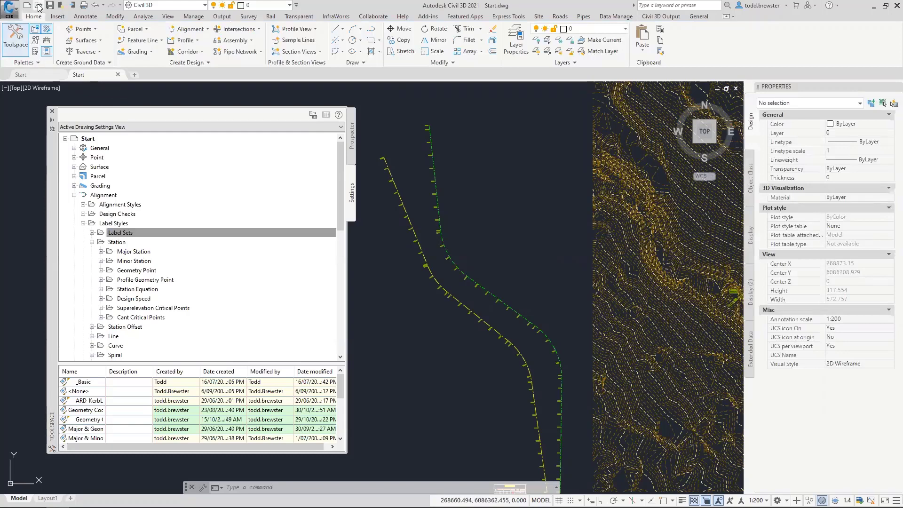
click(410, 367)
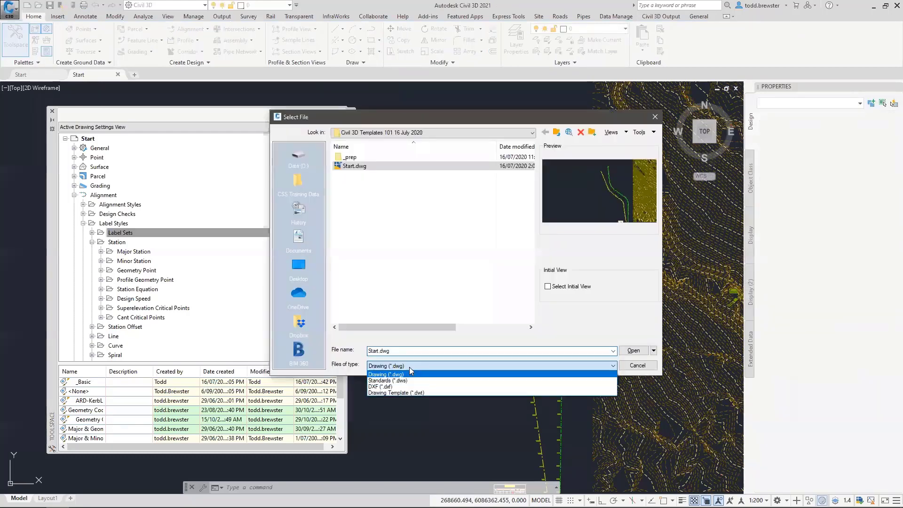
click(410, 388)
click(402, 368)
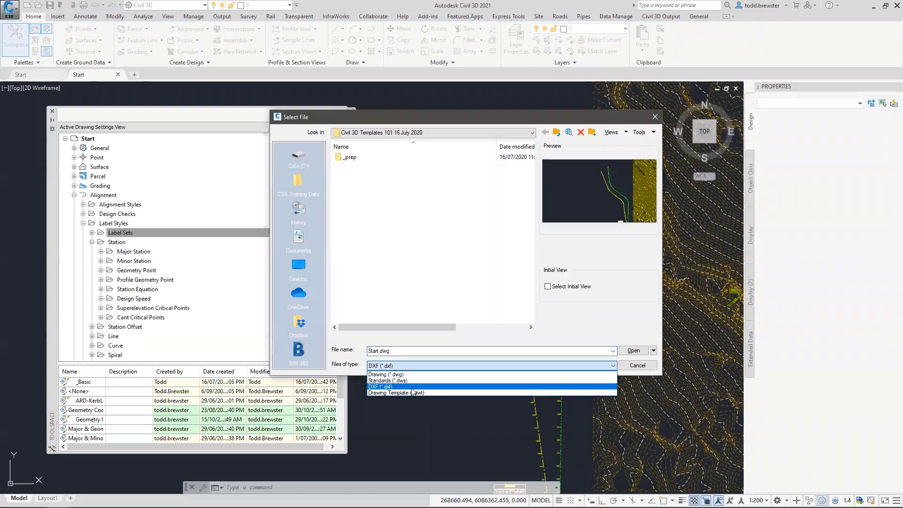
click(405, 395)
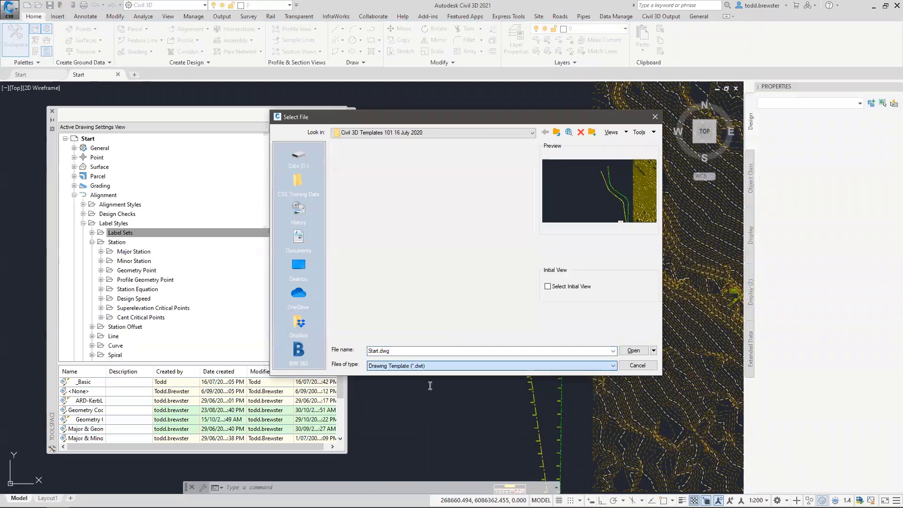
click(634, 350)
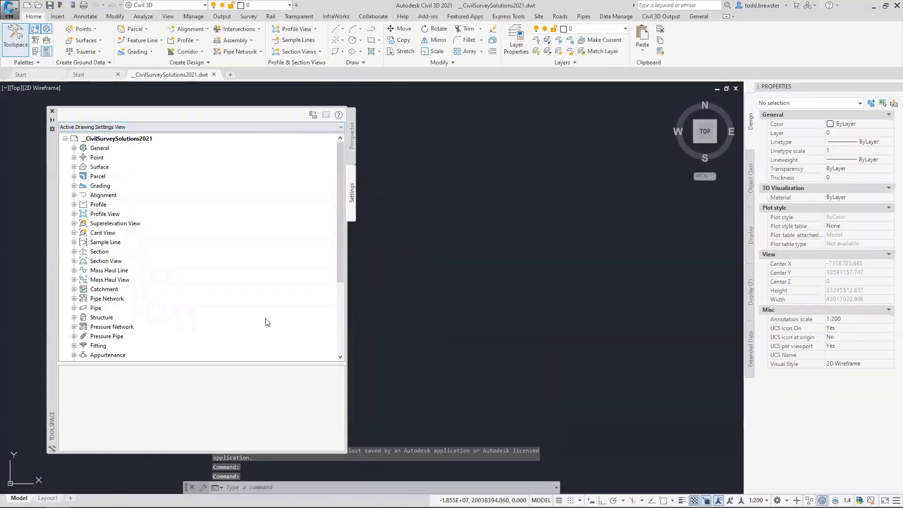
In the Toolspace Master View, collapse the template and list Start.dwg's Surface Styles
click(99, 127)
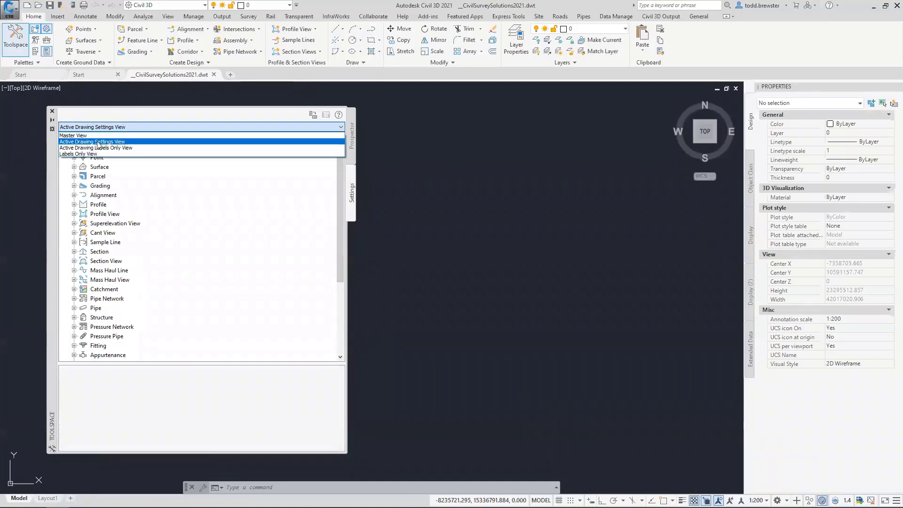
click(76, 136)
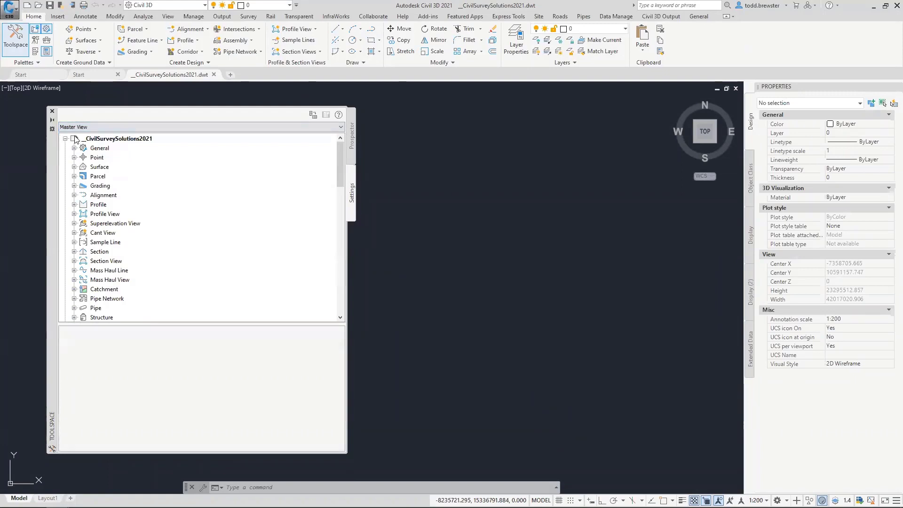
click(66, 139)
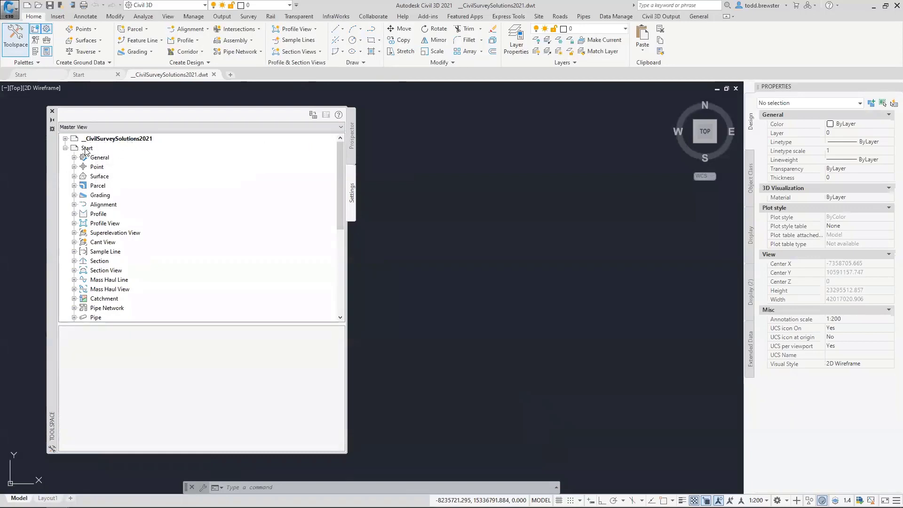
click(75, 176)
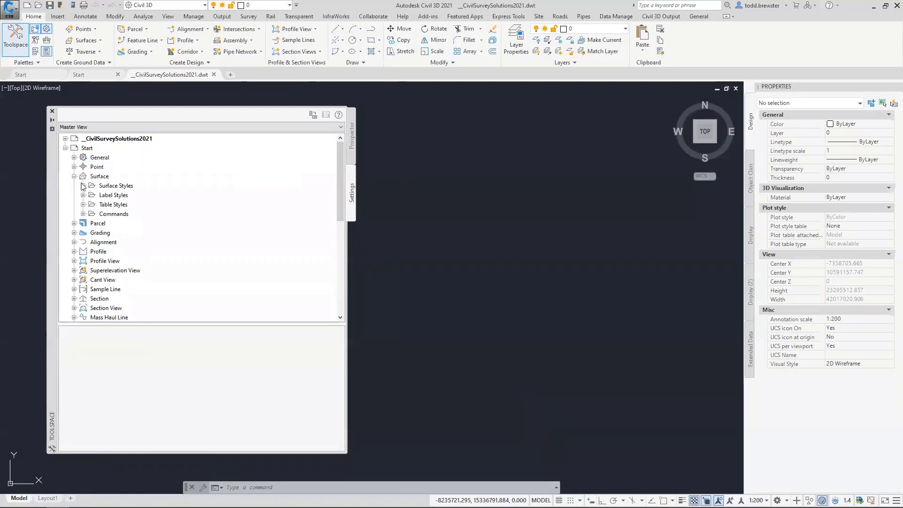
click(82, 186)
click(124, 149)
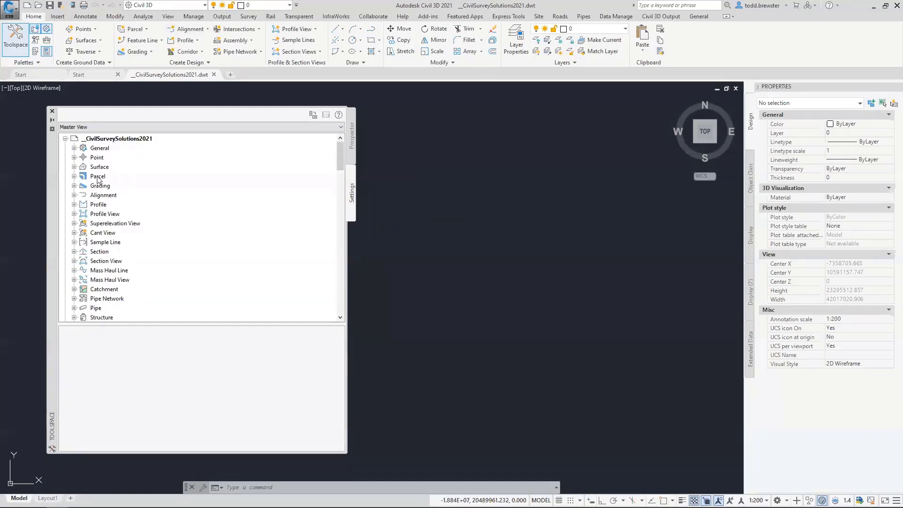
List the template's Surface Styles for comparison, then close the template drawing
click(74, 167)
click(84, 176)
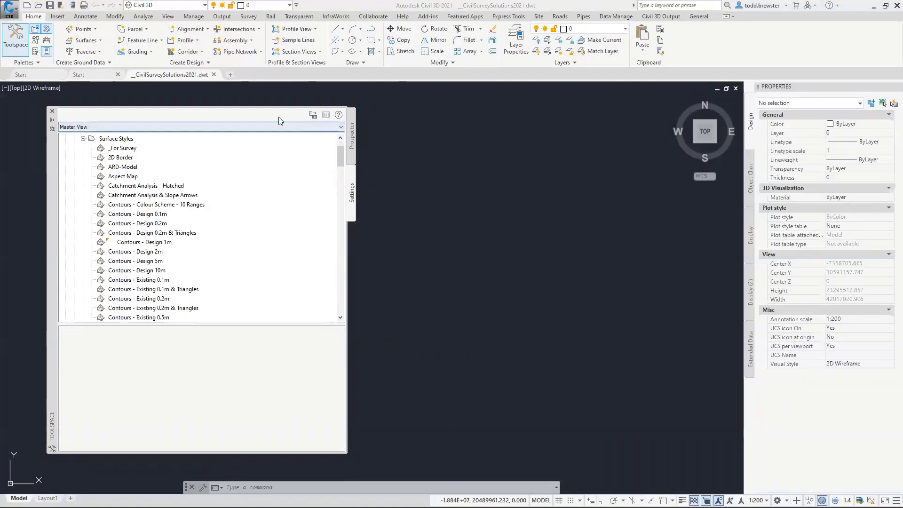
click(214, 73)
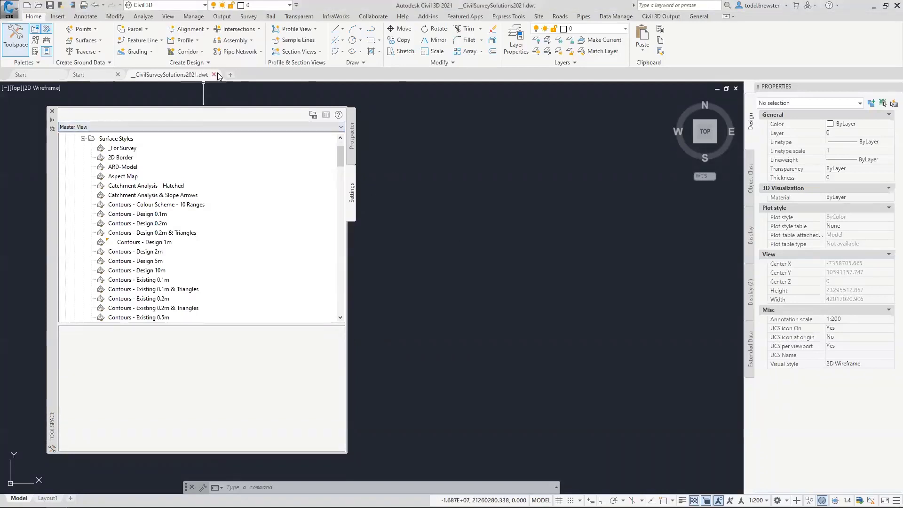
click(215, 74)
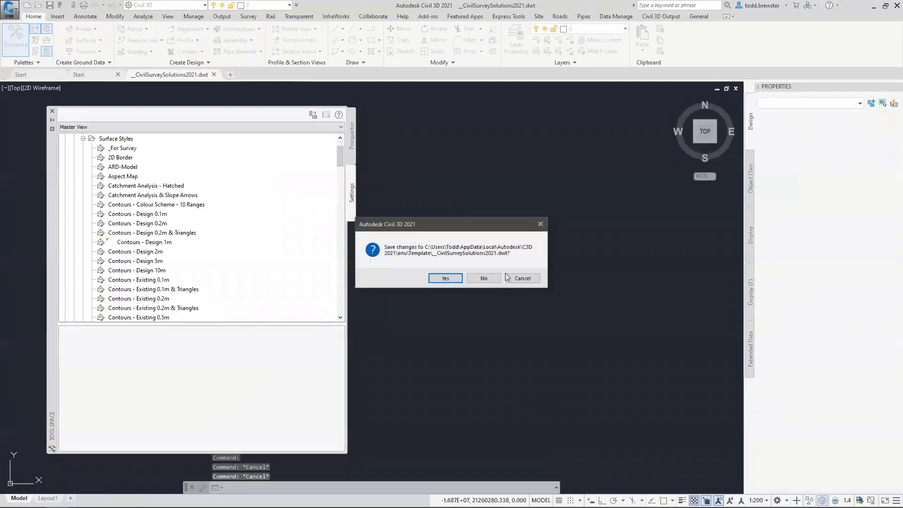
Answer the save prompt, reopen _CivilSurveySolutions2021.dwt, and show the Manage ribbon tab
click(483, 278)
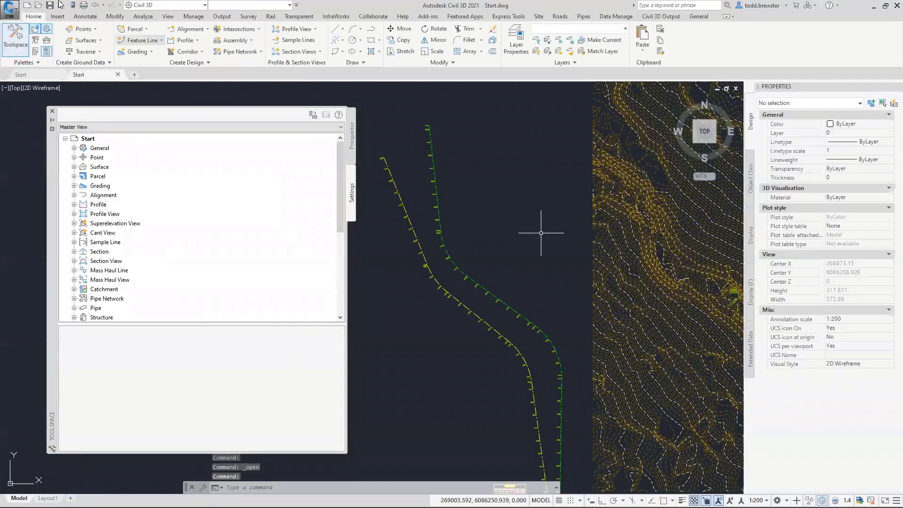
key(ctrl+o)
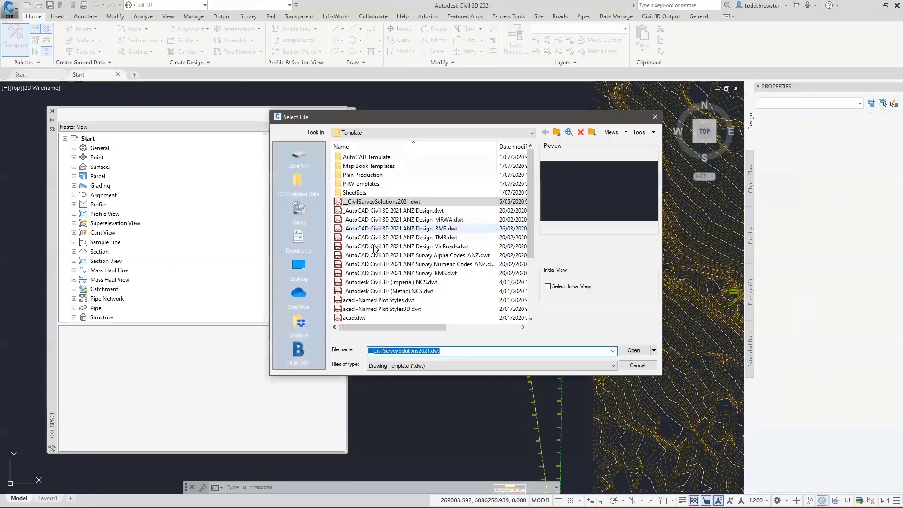
click(638, 350)
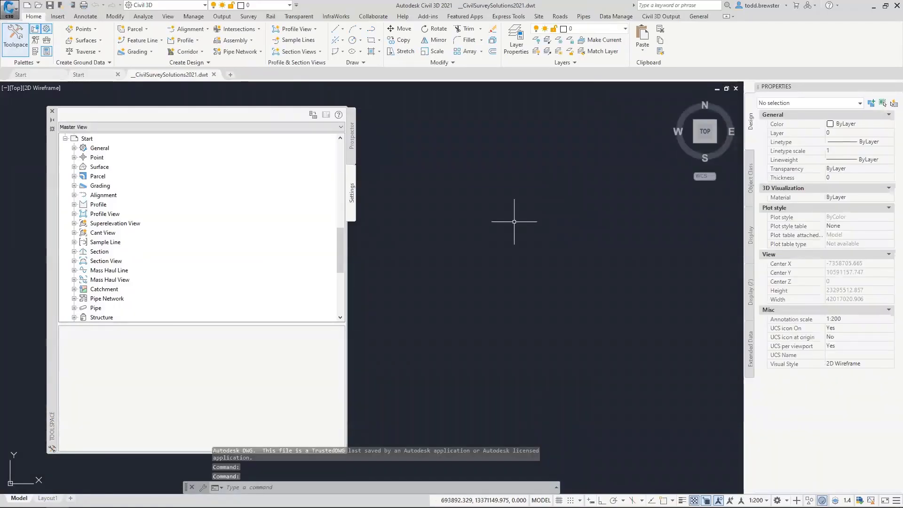
click(202, 18)
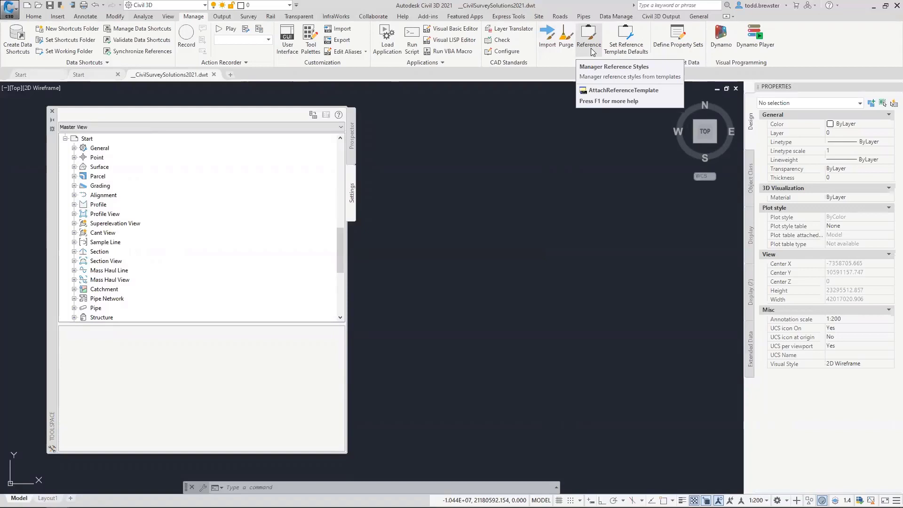
Start a Civil 3D style import using Start.dwg from the parent folder as the source
click(546, 52)
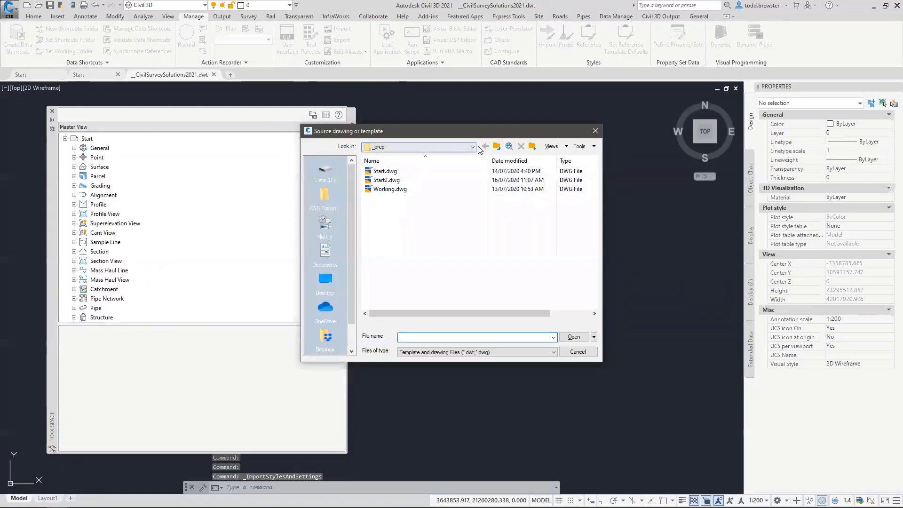
click(497, 147)
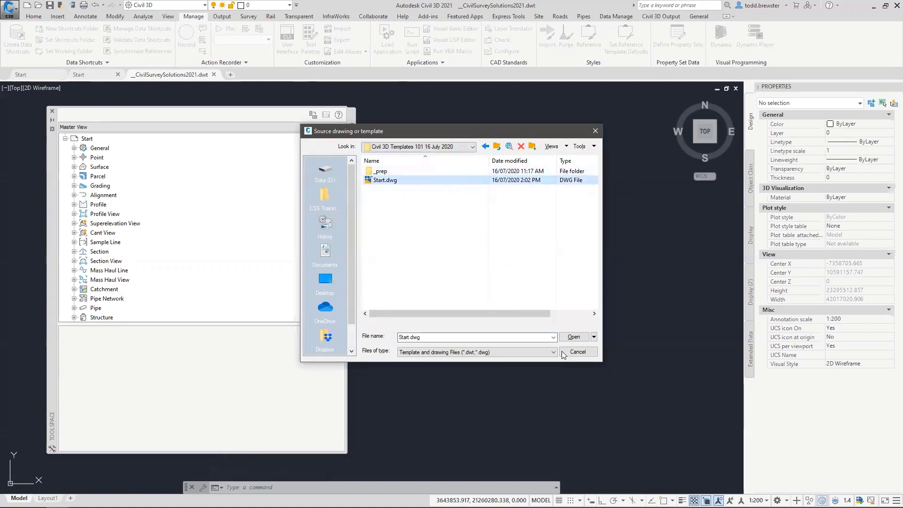
click(568, 338)
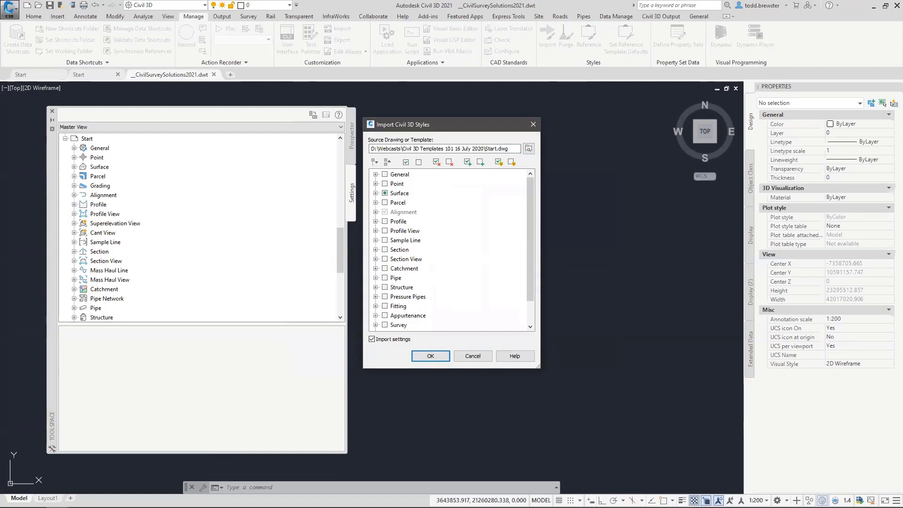
Limit the import to Surface Slope label styles by unchecking Elevation, then run it
click(376, 194)
click(384, 212)
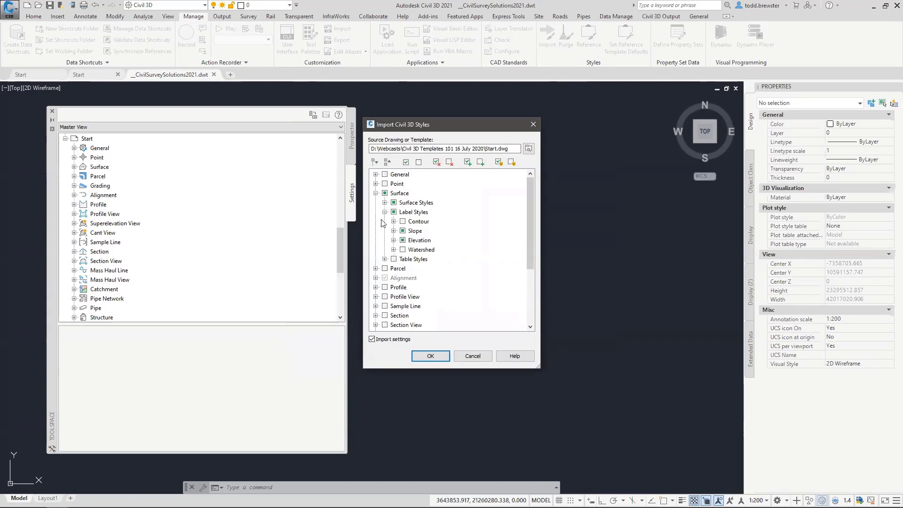
click(403, 240)
click(394, 240)
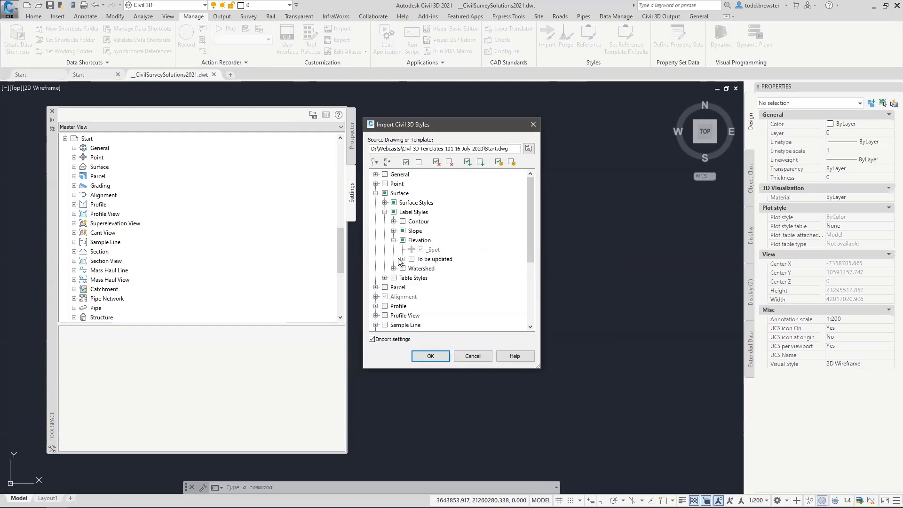
click(394, 230)
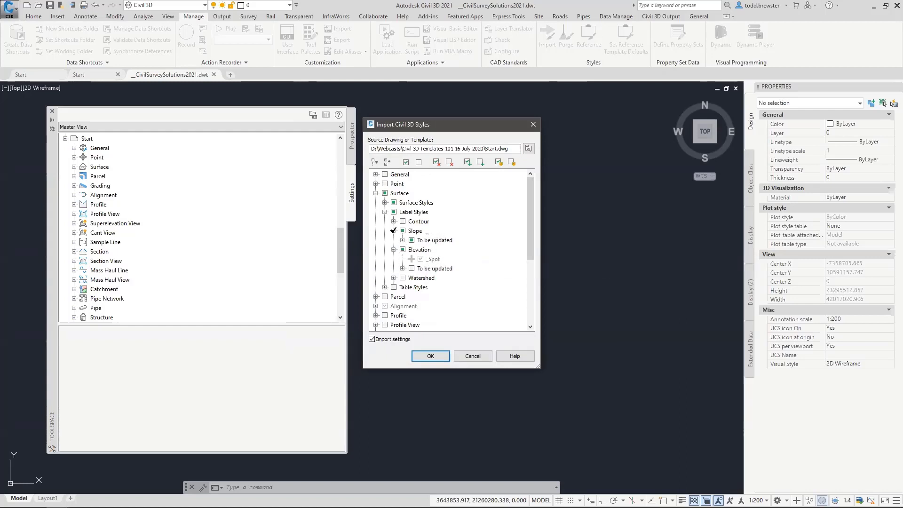
click(403, 240)
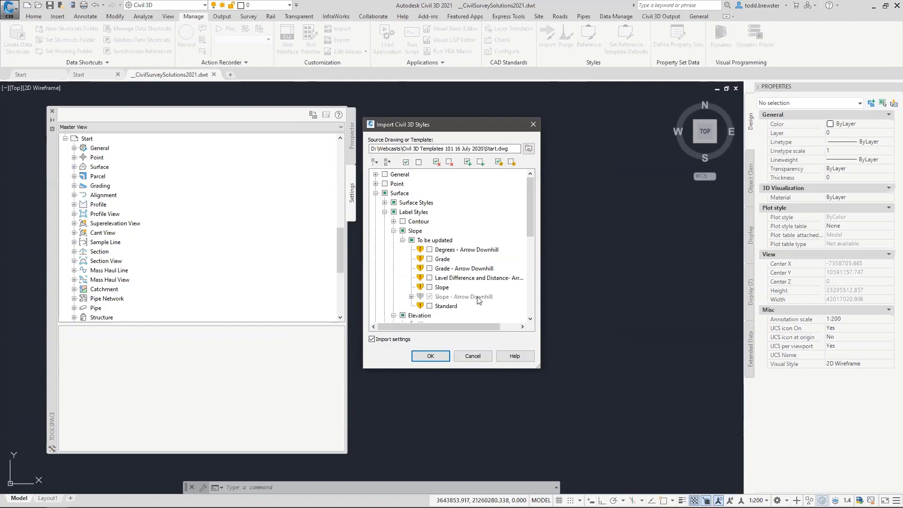
click(411, 296)
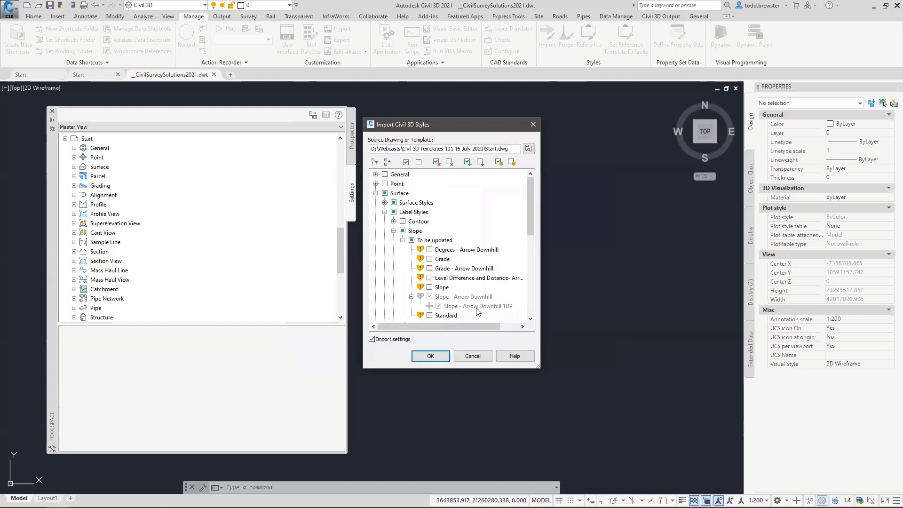
click(376, 194)
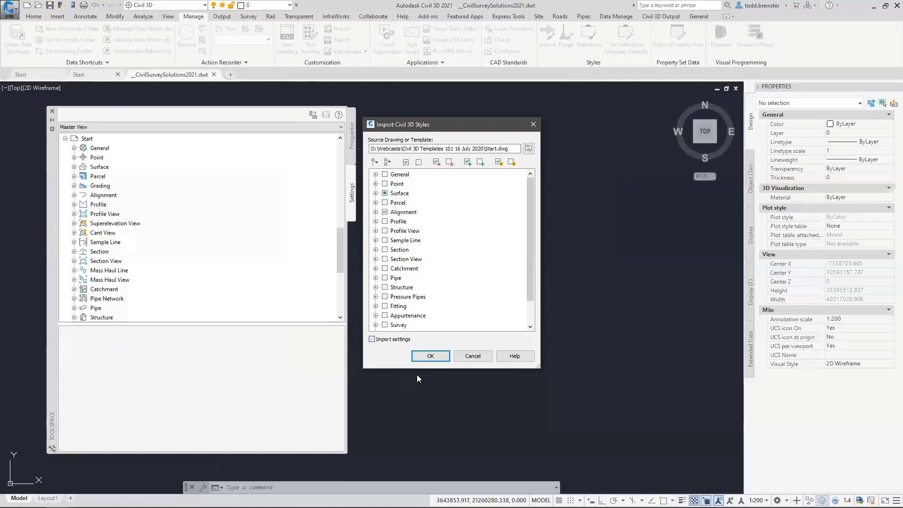
click(427, 355)
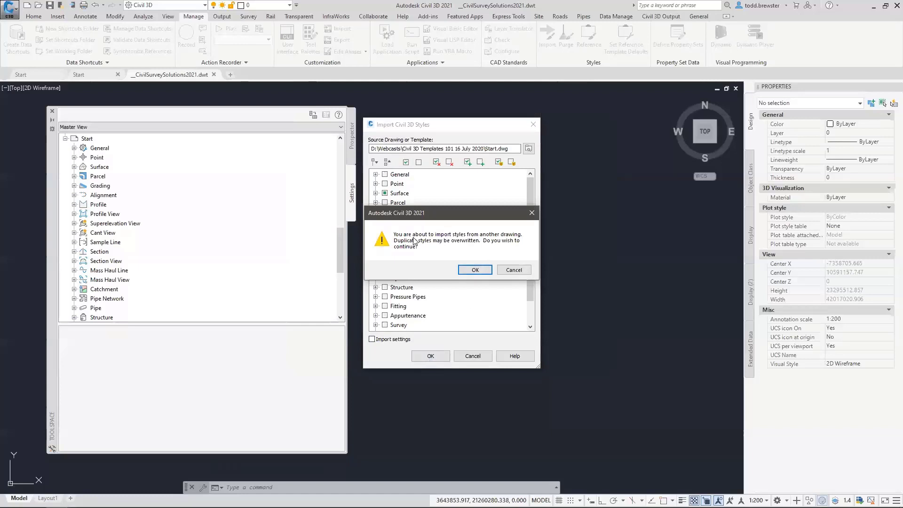
Accept the overwrite warning and close the Import complete summary showing 6 styles plus 8 referenced
click(471, 269)
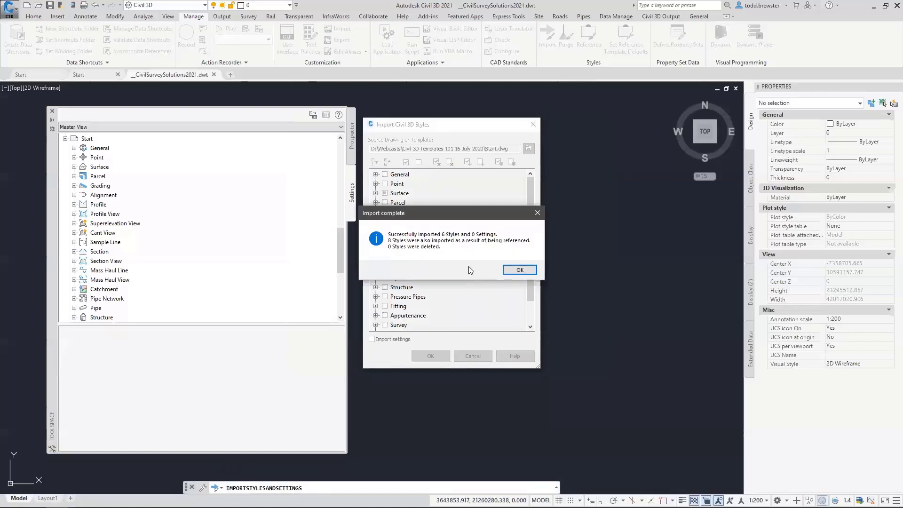
click(519, 270)
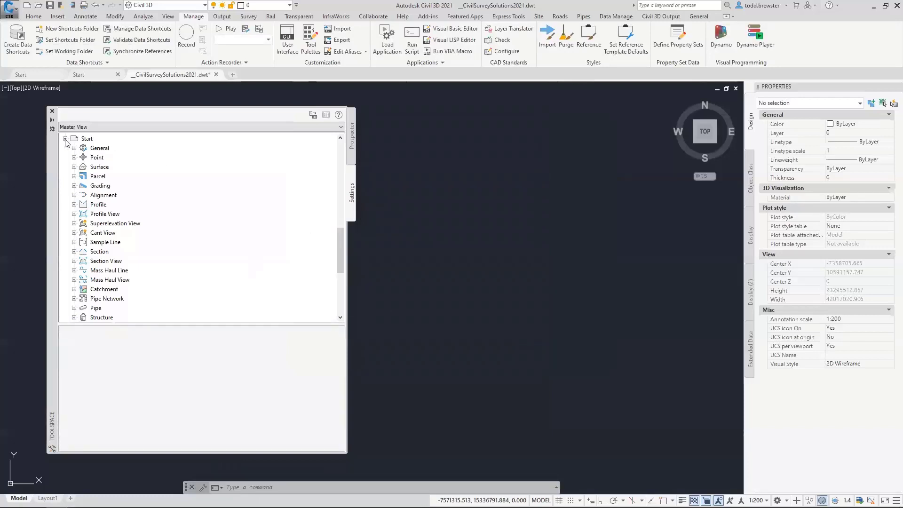
Expand and review the template's Surface Styles list, then collapse it
scroll(90, 163, down, 4)
scroll(90, 163, up, 4)
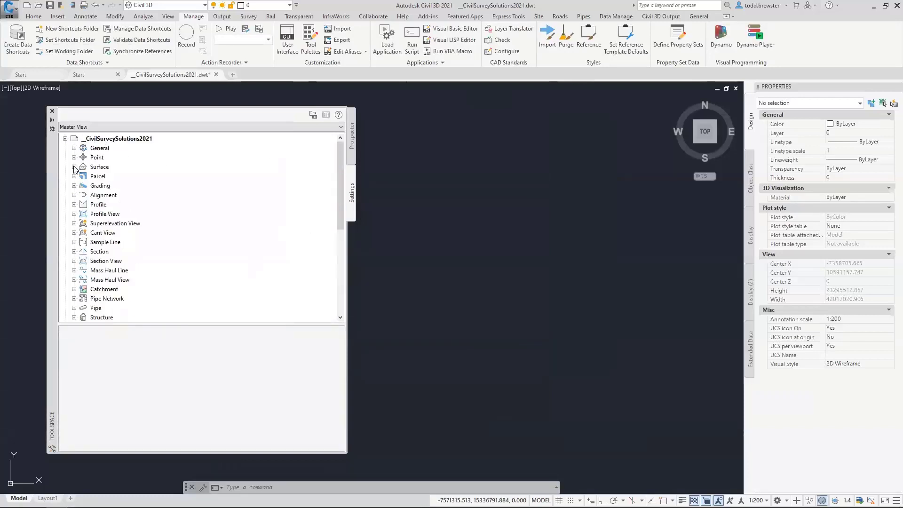
click(73, 166)
click(83, 177)
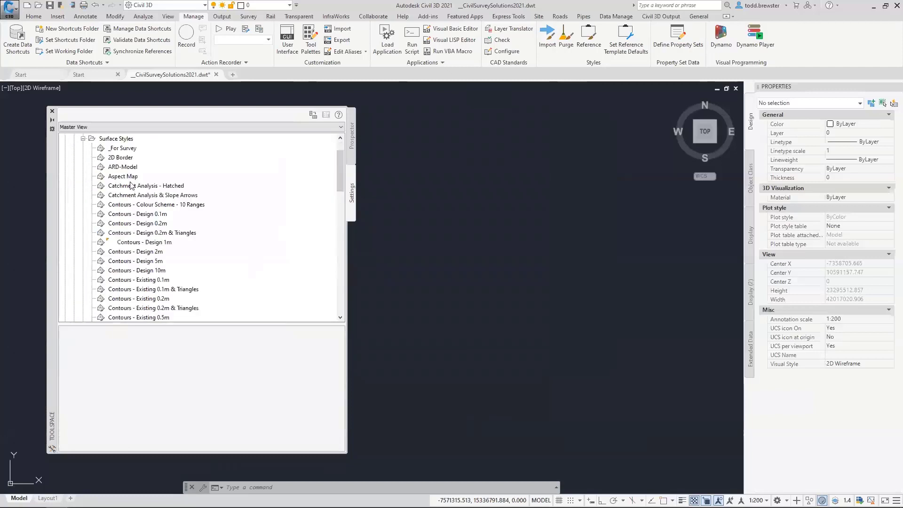
click(83, 139)
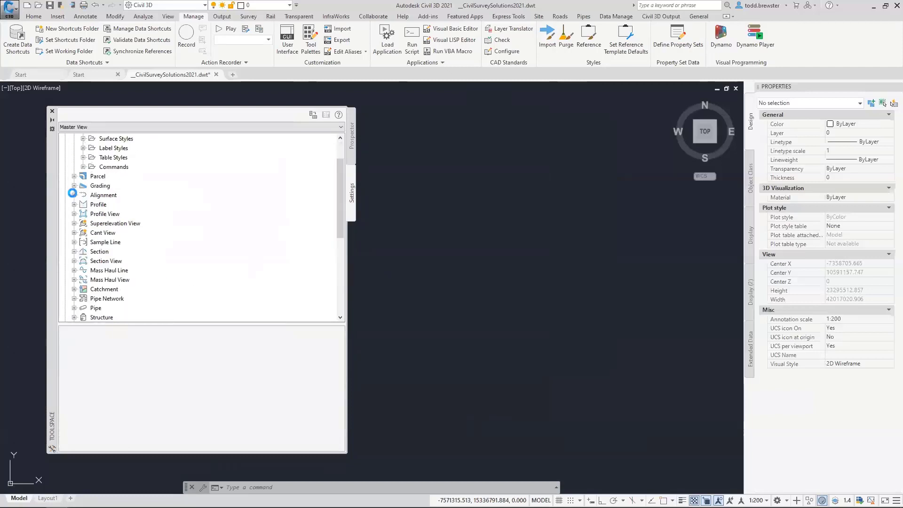
Show the template's alignment Label Sets, now including _Basic beside ARD-KerbLabels, Geometry Code and Standard
click(74, 195)
click(84, 205)
click(83, 204)
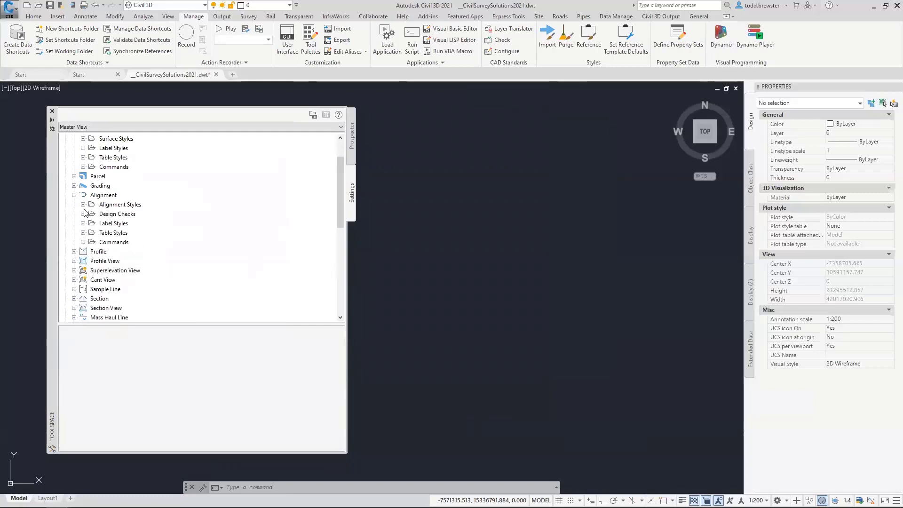
click(83, 224)
click(92, 233)
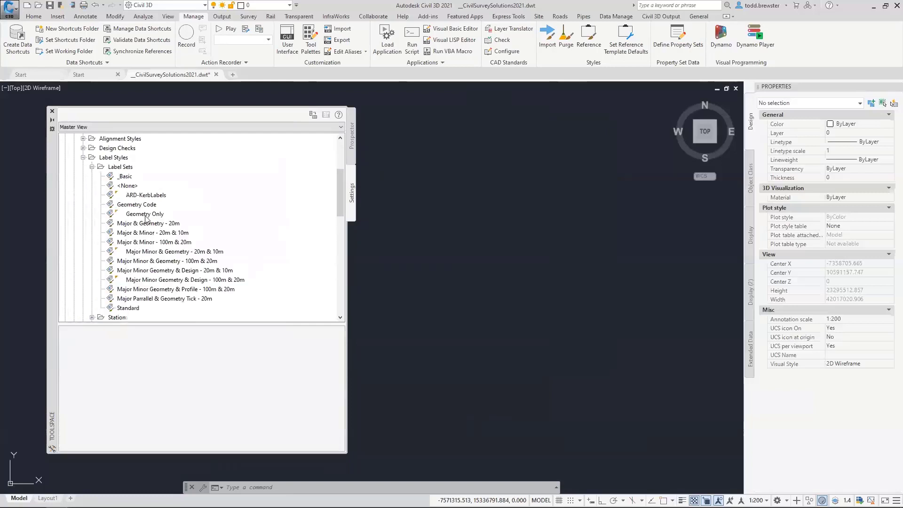
mouse_move(128, 178)
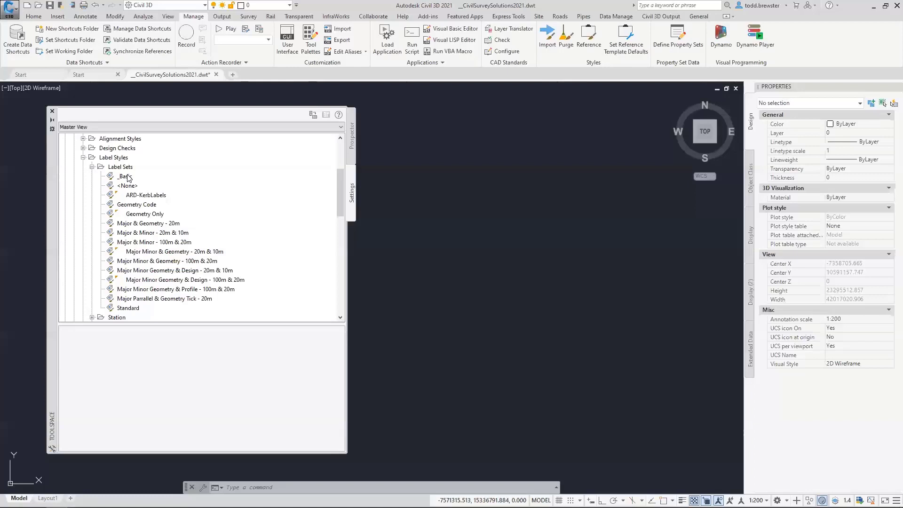
Collapse the alignment settings and expand the template's surface Table Styles categories
click(92, 167)
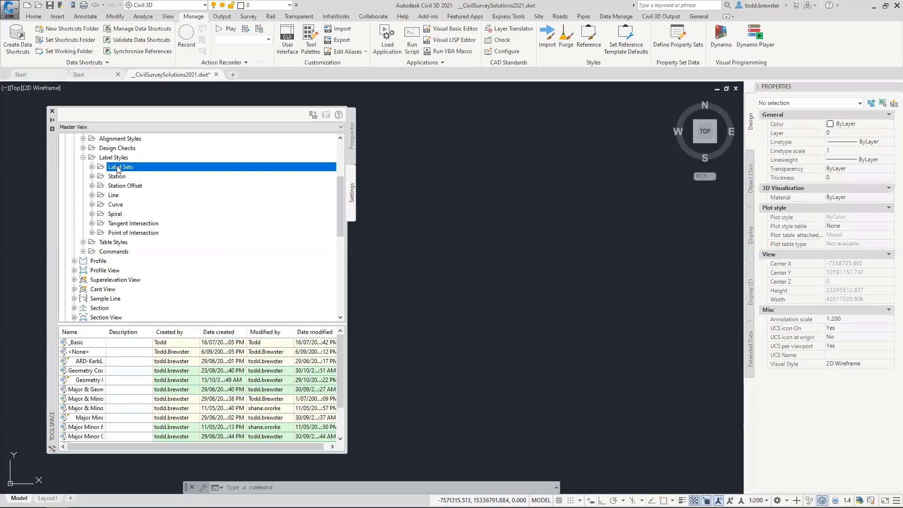
click(83, 157)
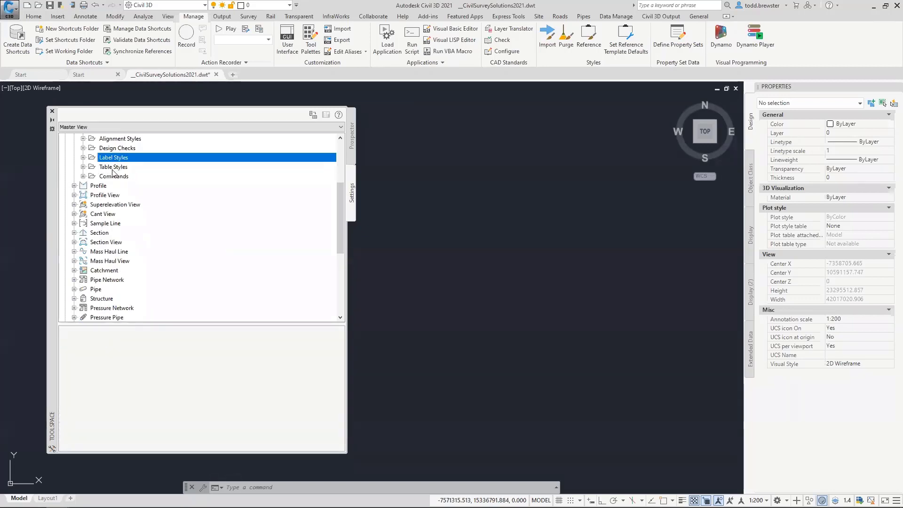
click(83, 166)
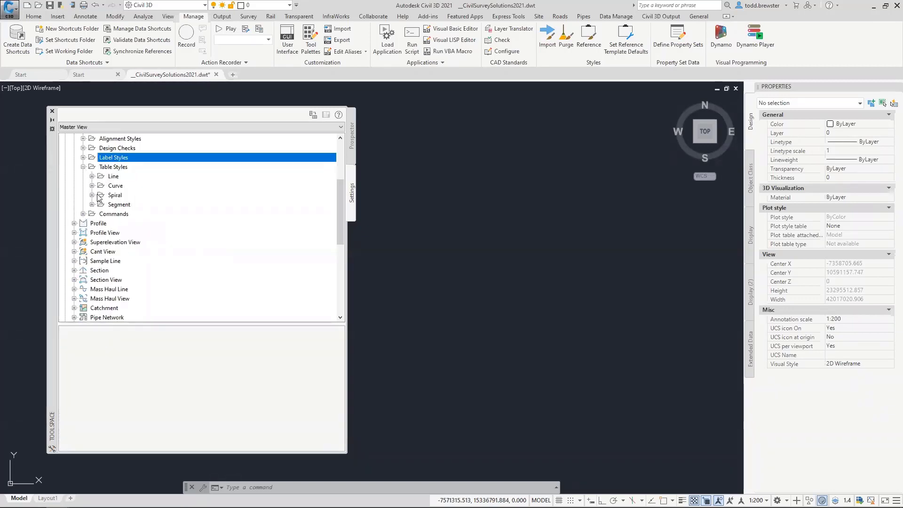
scroll(99, 183, up, 4)
click(74, 233)
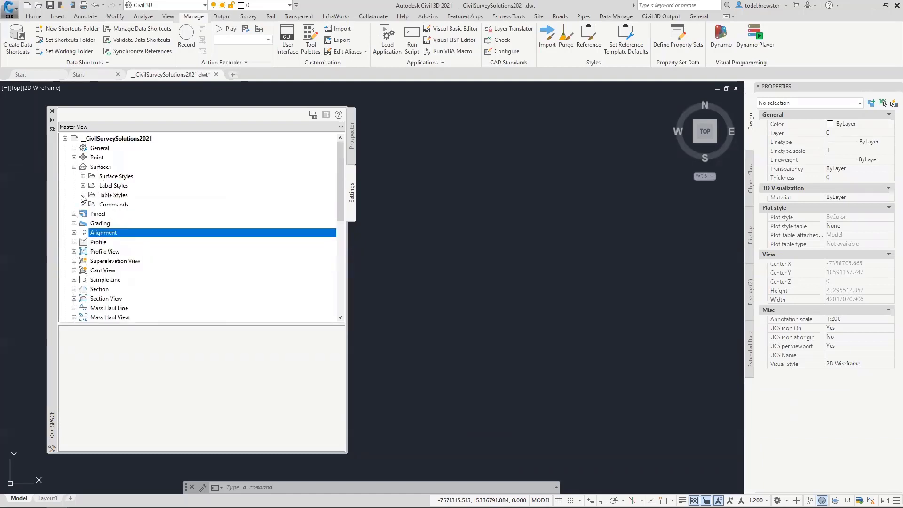
click(83, 195)
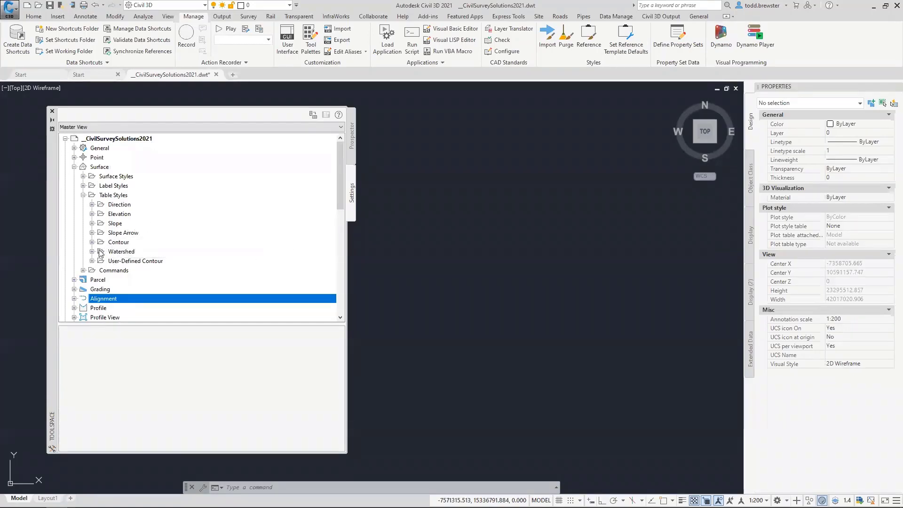
Review the Standard slope table style's Slopes Table columns unchanged, then close the template
click(92, 223)
right_click(141, 244)
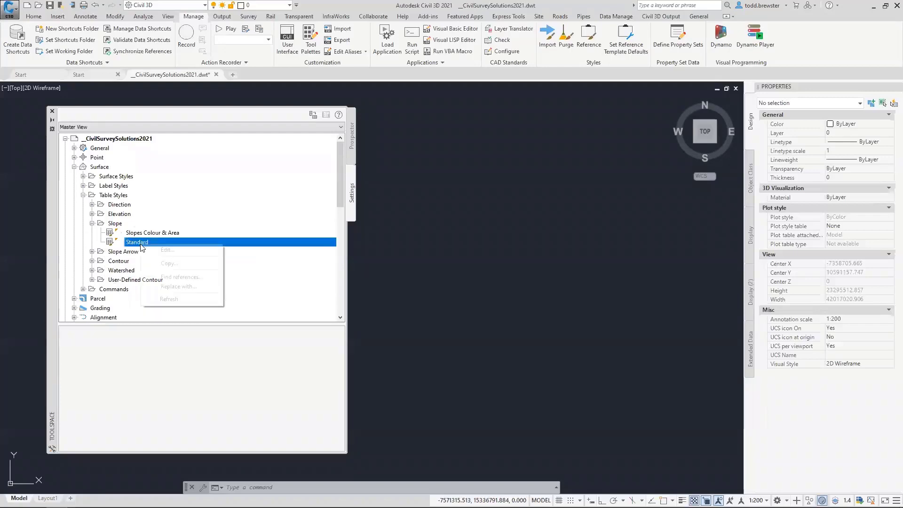
click(168, 250)
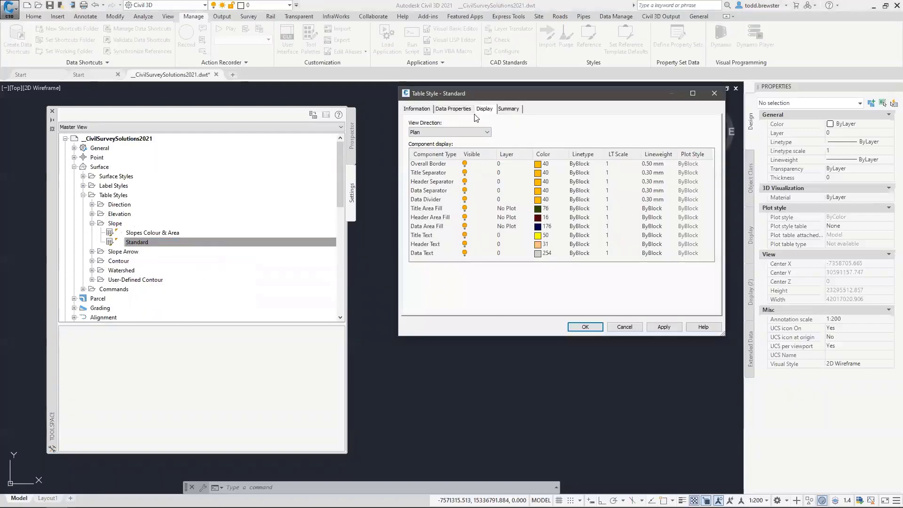
click(464, 113)
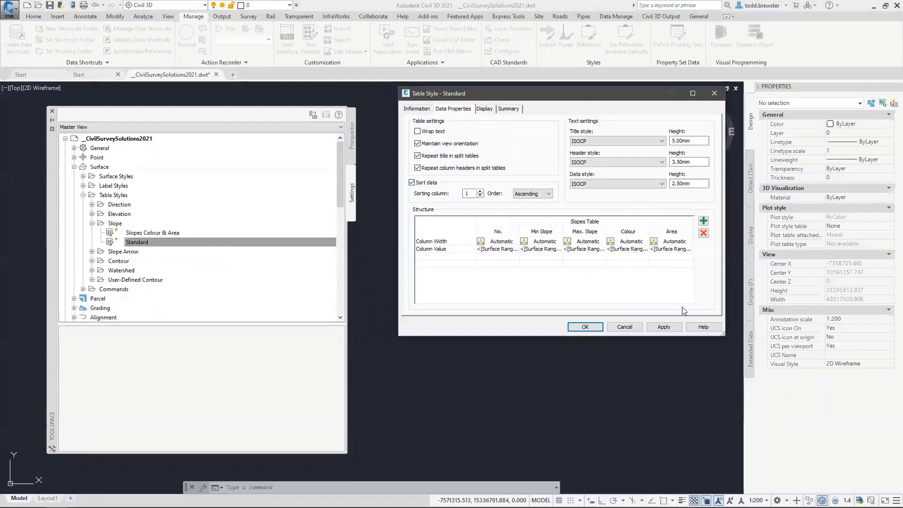
click(585, 327)
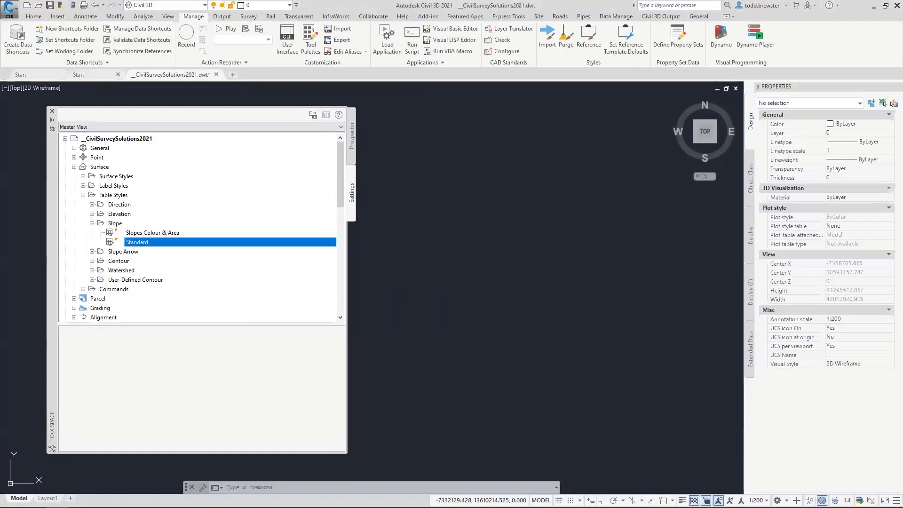
click(217, 75)
Discard the template's changes and edit Start.dwg's Standard style under Surface > Table Styles > Slope
click(477, 279)
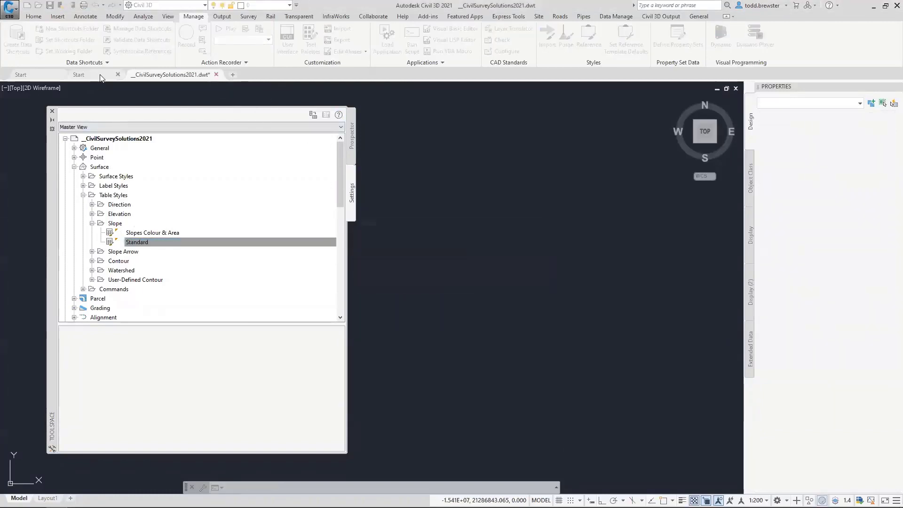
click(74, 167)
click(83, 194)
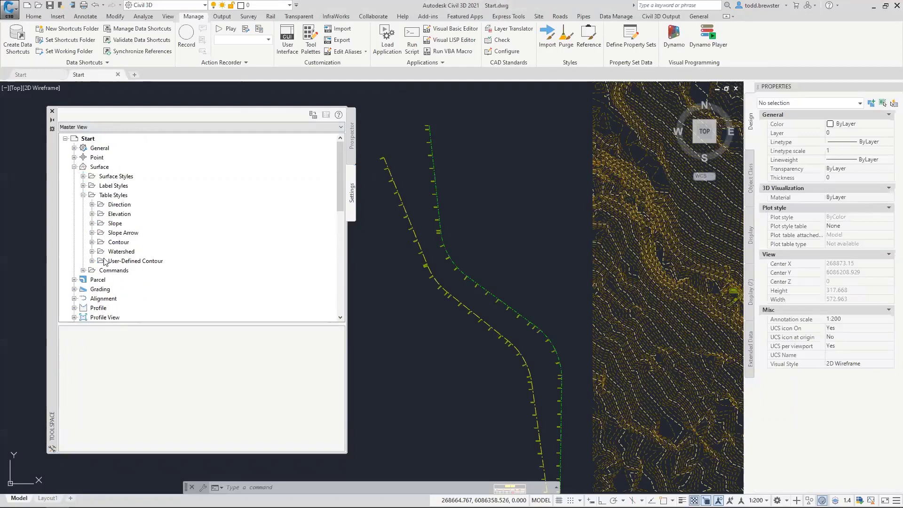
click(92, 224)
click(135, 243)
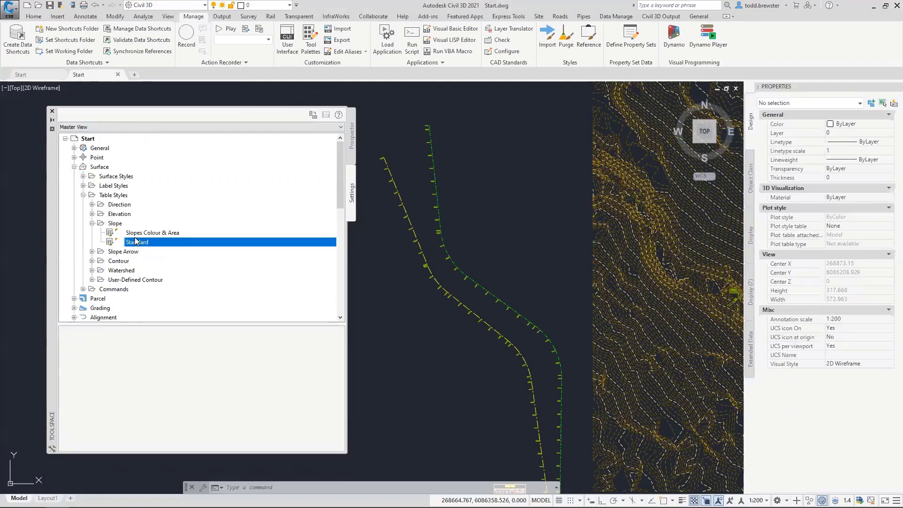
right_click(173, 244)
click(195, 246)
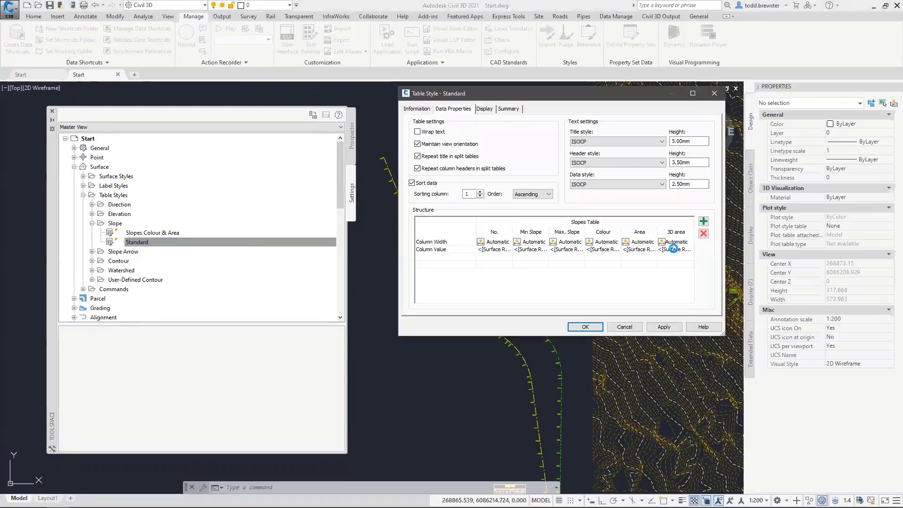
Append a superscript ³ after 'm' in the 3D area column contents, copied from Character Map
double_click(678, 249)
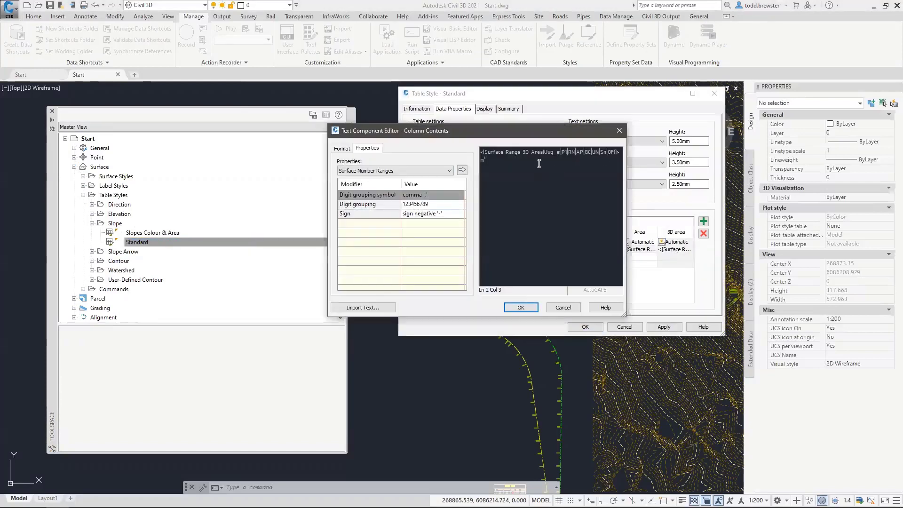
text(³)
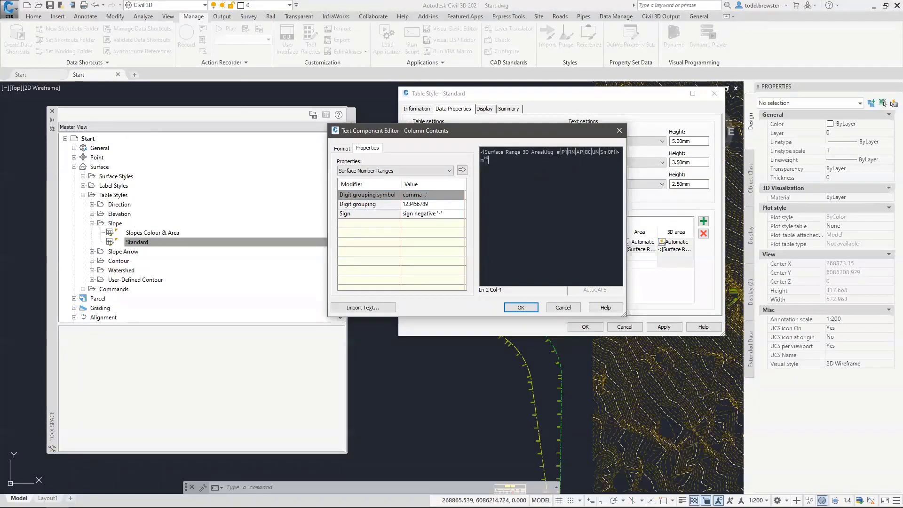
key(BackSpace)
click(342, 148)
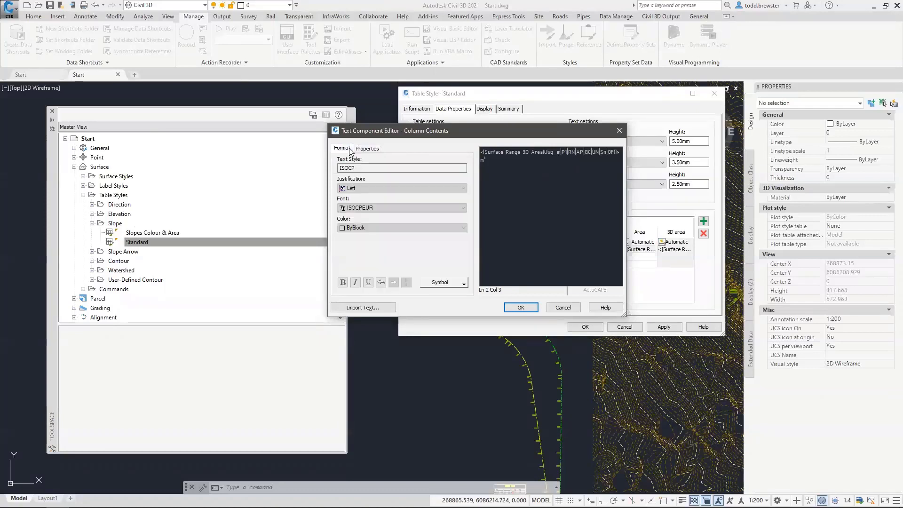
click(458, 284)
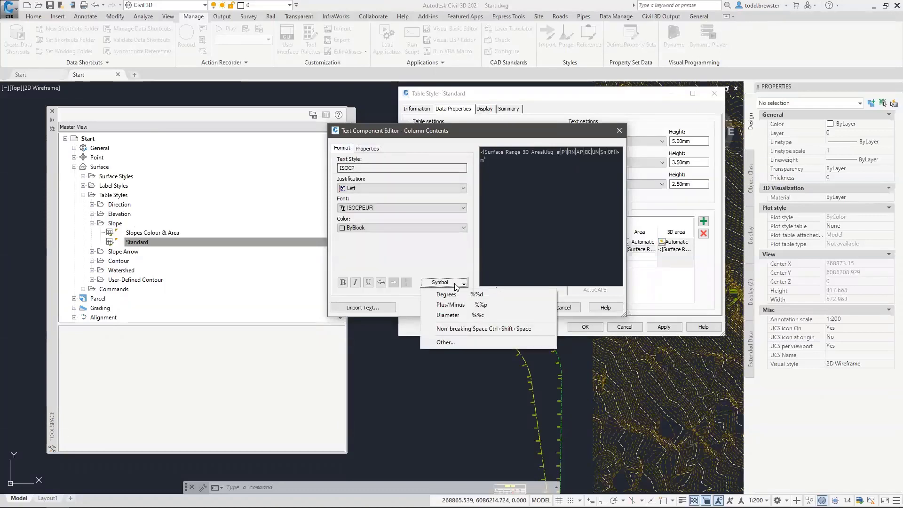
click(449, 343)
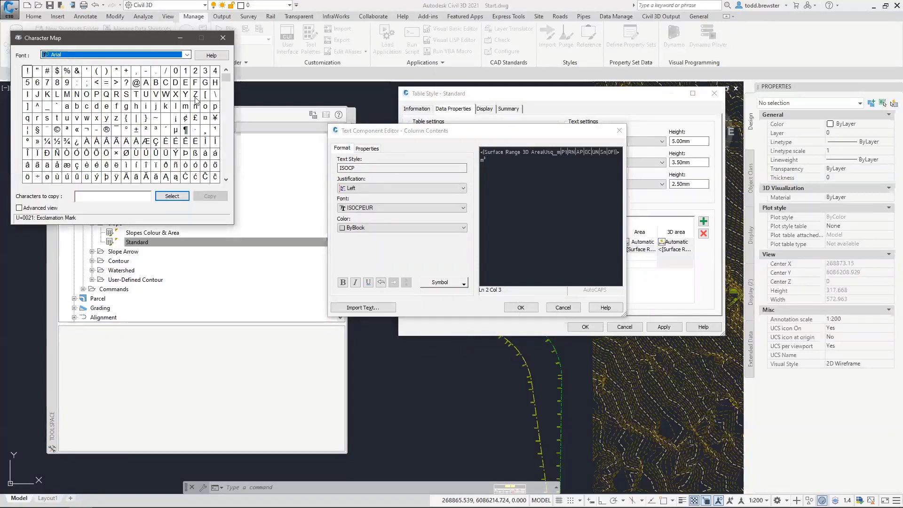
click(156, 130)
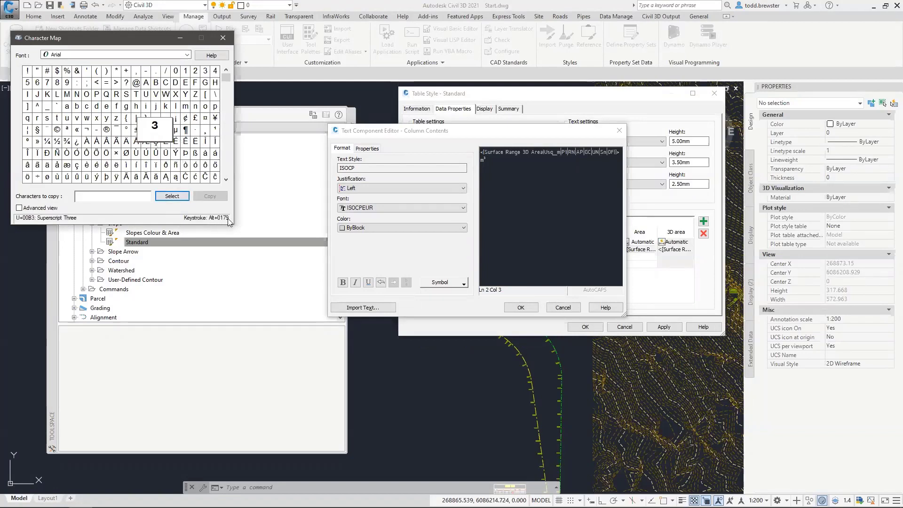
click(173, 196)
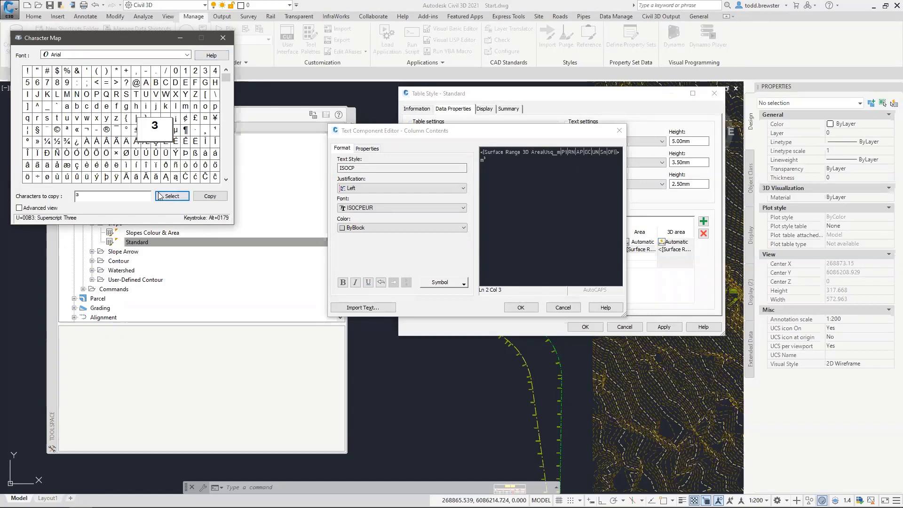
click(208, 197)
click(223, 38)
click(493, 162)
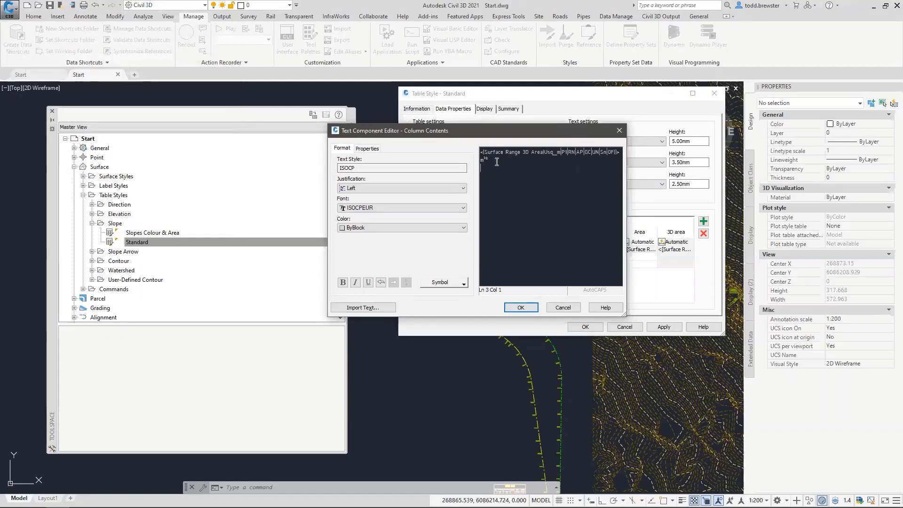
key(BackSpace)
Close the Text Component Editor and Table Style dialogs, then choose Download Template on the Civil Survey Solutions page
click(564, 308)
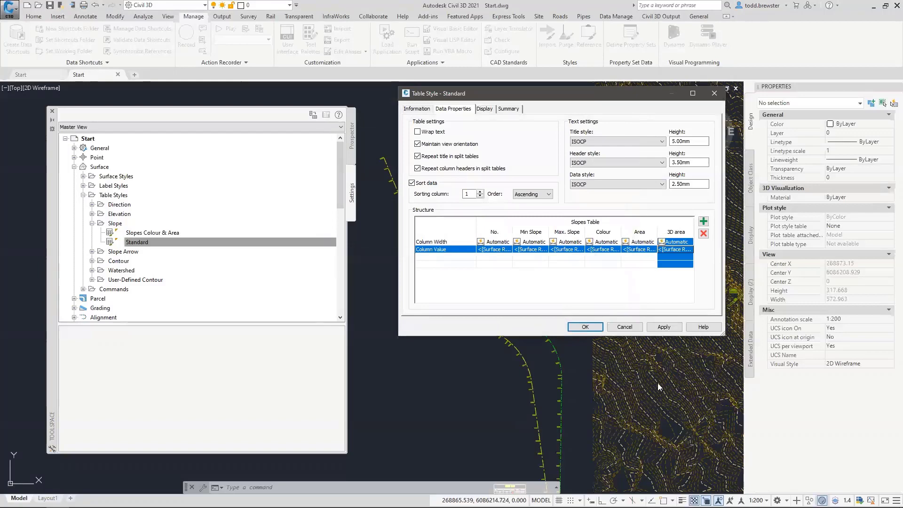
click(617, 329)
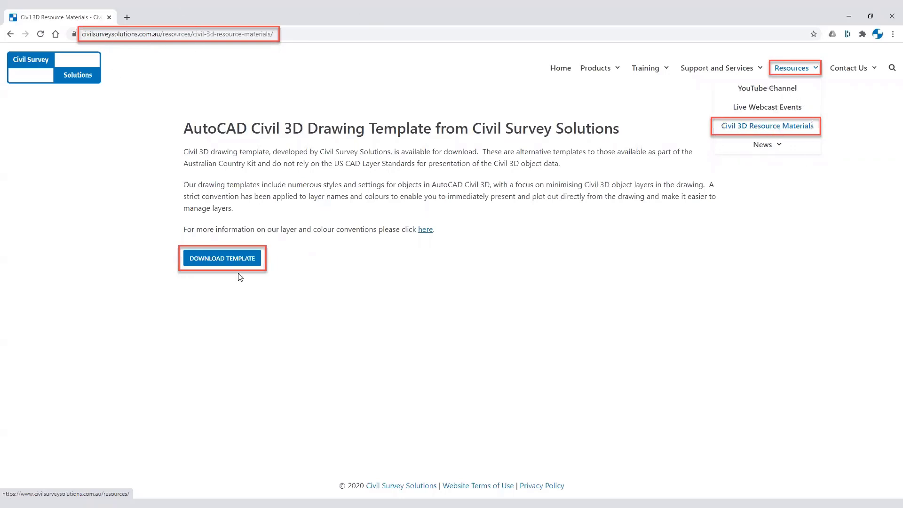
click(249, 266)
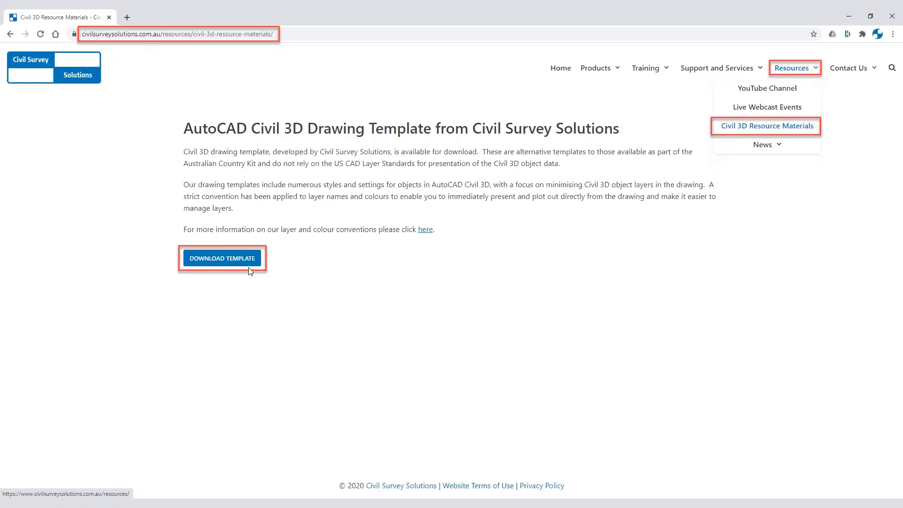